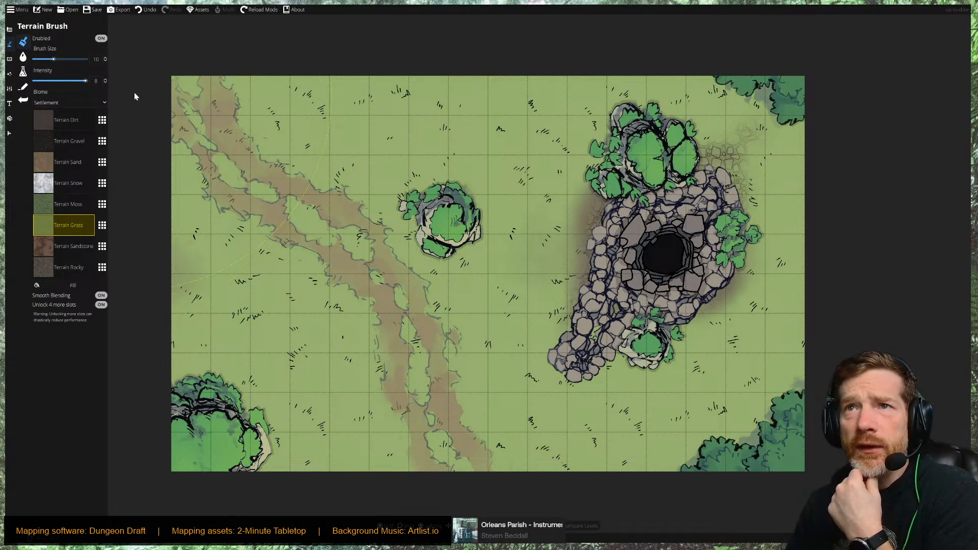
Save the unsaved changes of the current map and create a new blank map with the preset size and options.
{"action": "left_click", "coordinate": [10, 29]}
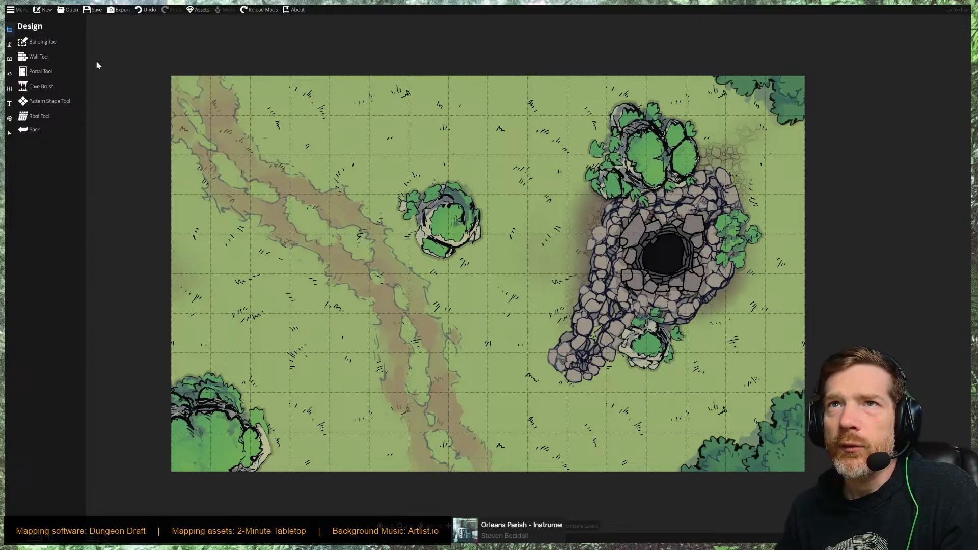
{"action": "left_click", "coordinate": [44, 9]}
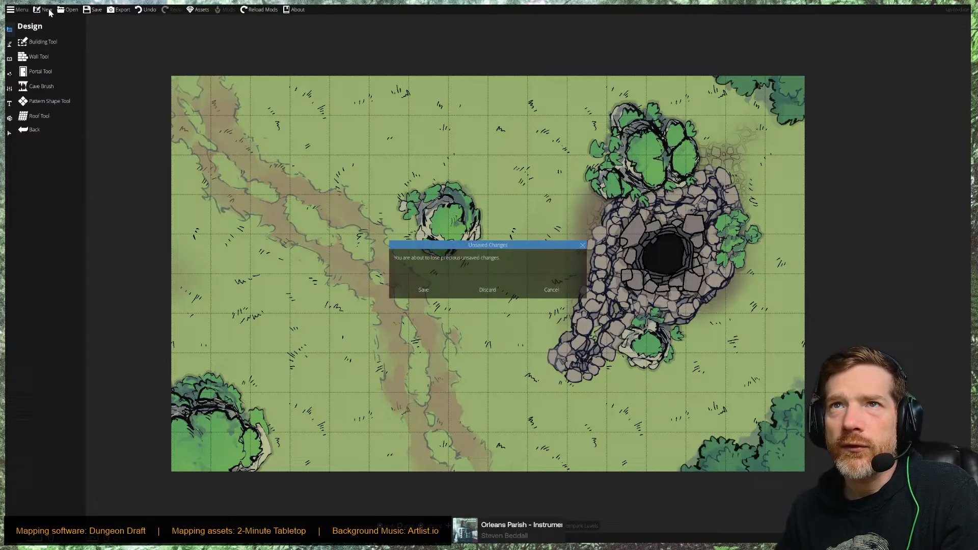
{"action": "left_click", "coordinate": [422, 289]}
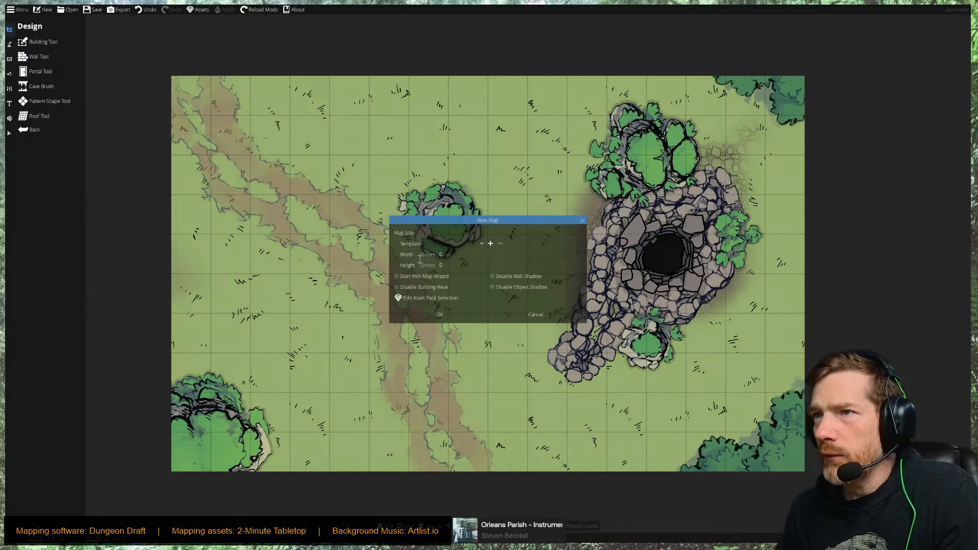
{"action": "left_click", "coordinate": [437, 313]}
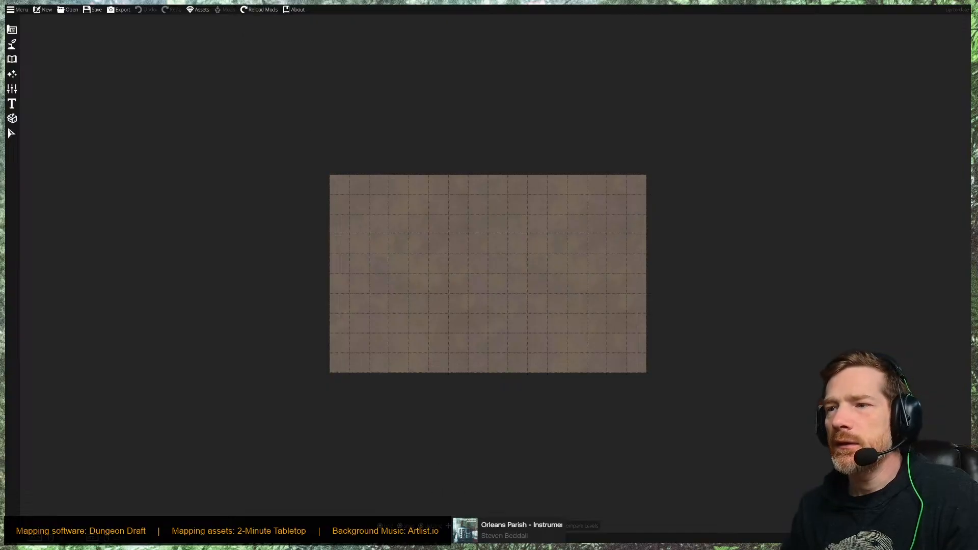
Unlock four more terrain slots and paint the entire map with Terrain Grass using the Terrain Brush.
{"action": "left_click", "coordinate": [489, 525]}
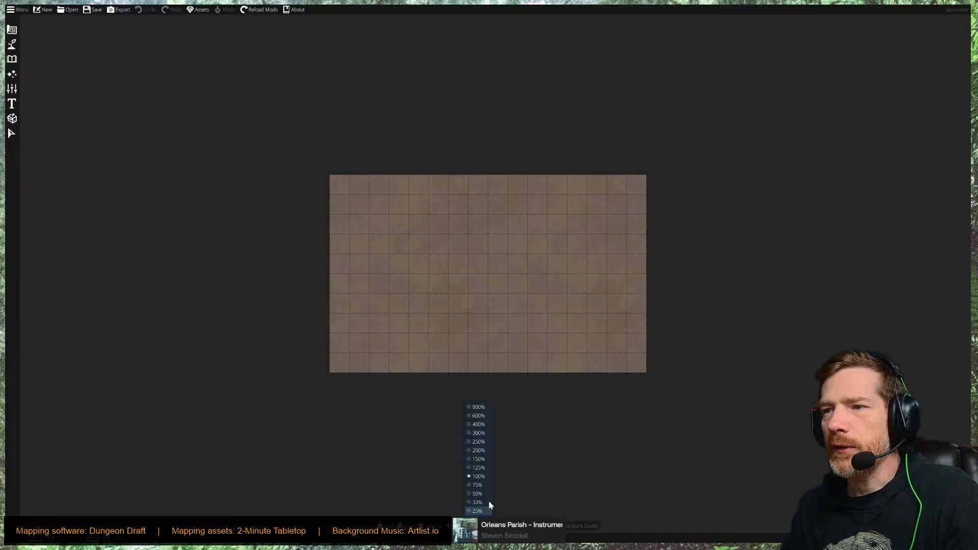
{"action": "left_click", "coordinate": [479, 451]}
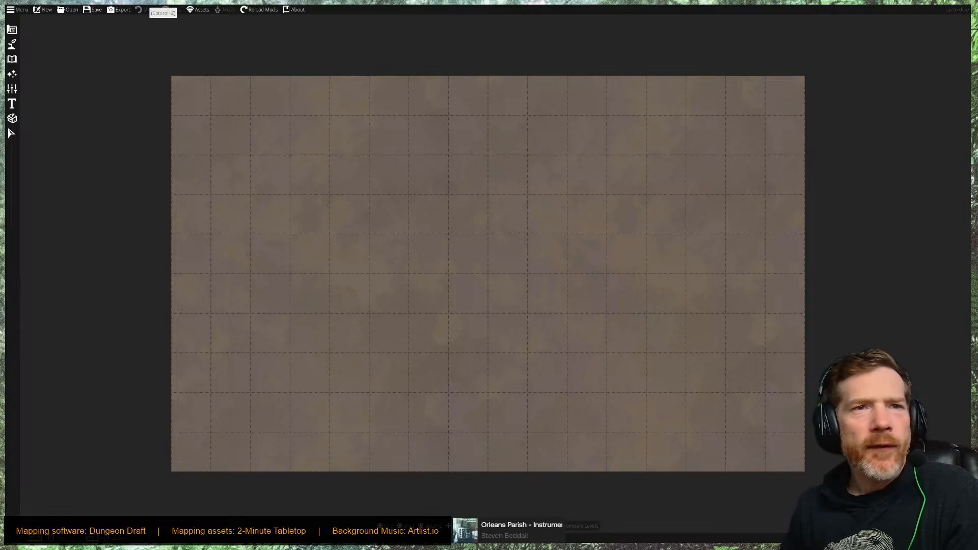
{"action": "left_click", "coordinate": [13, 32]}
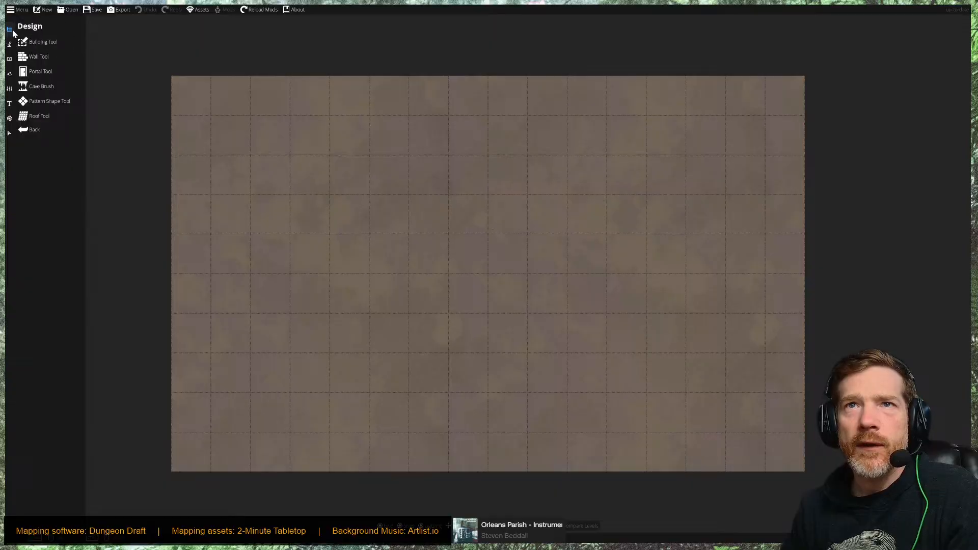
{"action": "left_click", "coordinate": [10, 44]}
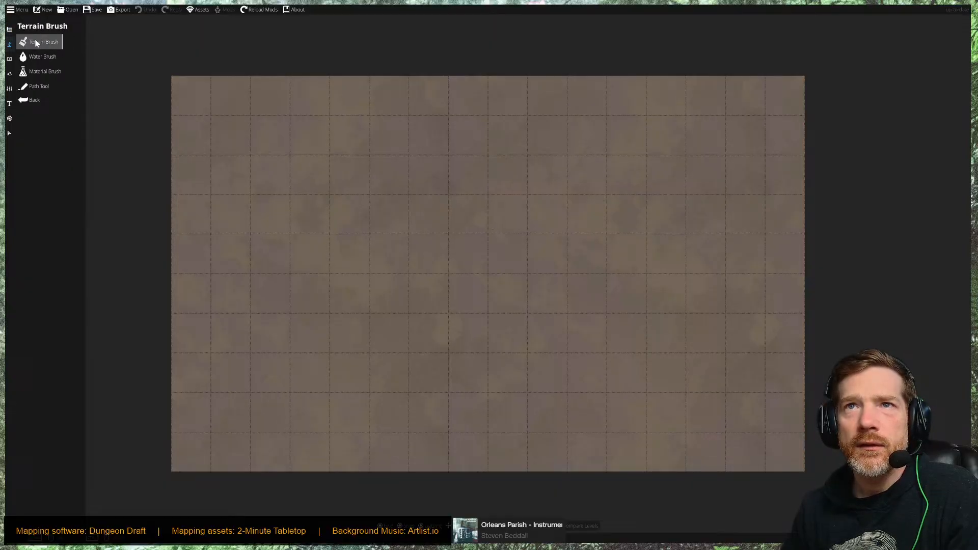
{"action": "left_click", "coordinate": [37, 43]}
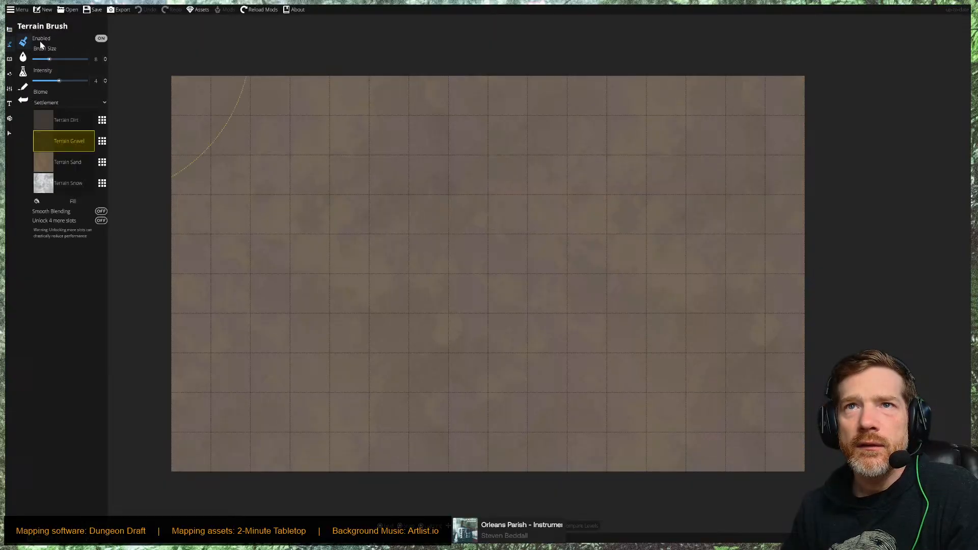
{"action": "left_click", "coordinate": [101, 221]}
{"action": "left_click", "coordinate": [44, 226]}
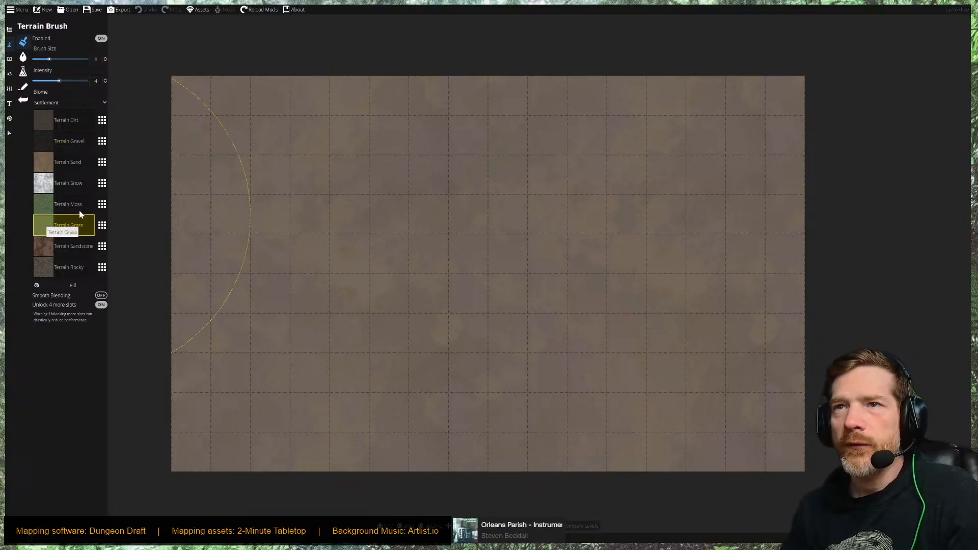
{"action": "mouse_move", "coordinate": [226, 127]}
{"action": "left_mouse_down"}
{"action": "mouse_move", "coordinate": [282, 137]}
{"action": "mouse_move", "coordinate": [216, 103]}
{"action": "mouse_move", "coordinate": [278, 272]}
{"action": "mouse_move", "coordinate": [249, 327]}
{"action": "mouse_move", "coordinate": [180, 257]}
{"action": "mouse_move", "coordinate": [206, 379]}
{"action": "mouse_move", "coordinate": [139, 405]}
{"action": "mouse_move", "coordinate": [261, 441]}
{"action": "mouse_move", "coordinate": [374, 447]}
{"action": "mouse_move", "coordinate": [700, 429]}
{"action": "mouse_move", "coordinate": [149, 442]}
{"action": "mouse_move", "coordinate": [734, 438]}
{"action": "mouse_move", "coordinate": [786, 370]}
{"action": "mouse_move", "coordinate": [775, 401]}
{"action": "mouse_move", "coordinate": [755, 196]}
{"action": "mouse_move", "coordinate": [770, 130]}
{"action": "mouse_move", "coordinate": [789, 108]}
{"action": "mouse_move", "coordinate": [720, 91]}
{"action": "mouse_move", "coordinate": [560, 127]}
{"action": "mouse_move", "coordinate": [418, 116]}
{"action": "mouse_move", "coordinate": [487, 128]}
{"action": "mouse_move", "coordinate": [663, 93]}
{"action": "mouse_move", "coordinate": [545, 261]}
{"action": "mouse_move", "coordinate": [572, 324]}
{"action": "mouse_move", "coordinate": [683, 384]}
{"action": "mouse_move", "coordinate": [540, 274]}
{"action": "mouse_move", "coordinate": [860, 301]}
{"action": "left_mouse_up"}
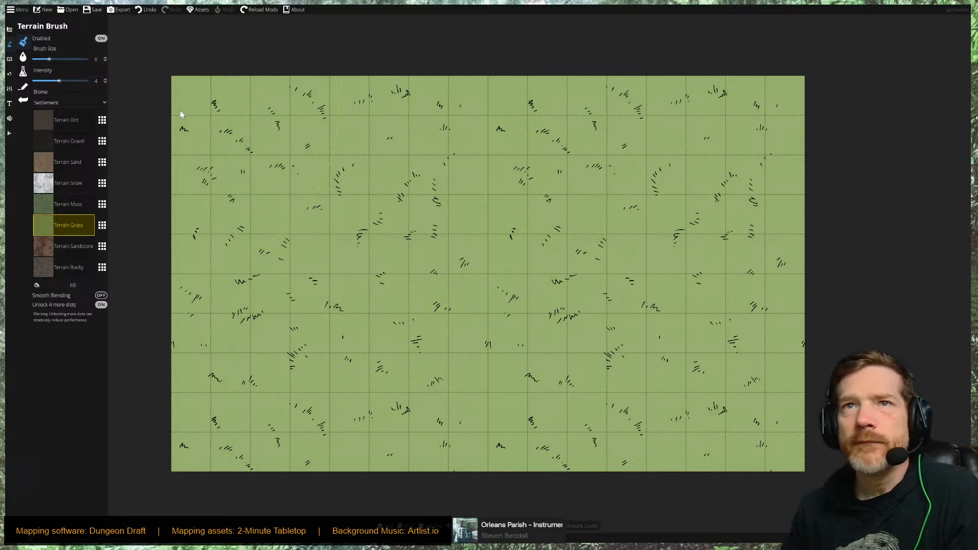
Browse the Path Tool's library of fences, ledges and cliffs and choose the Stone Cliff 2b - Middle Grey path.
{"action": "left_click", "coordinate": [9, 59]}
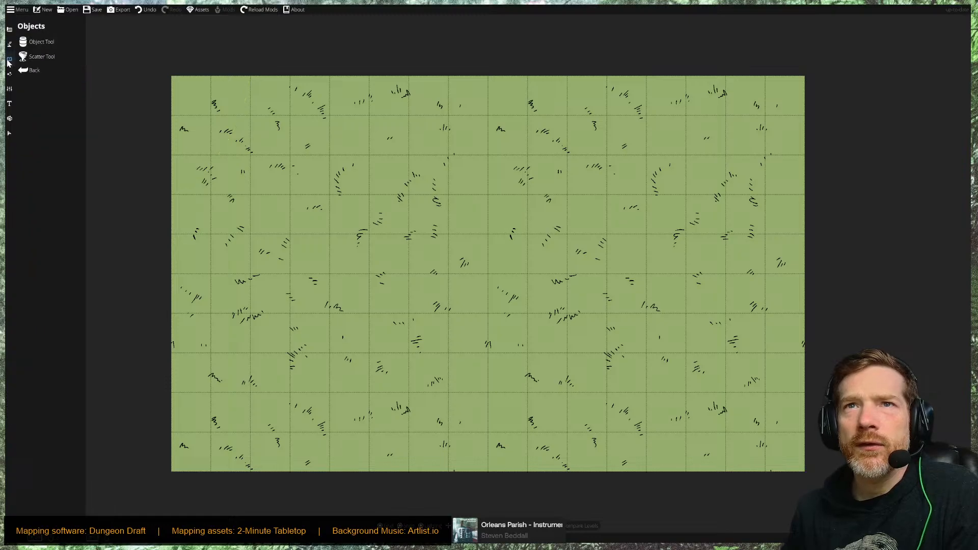
{"action": "left_click", "coordinate": [10, 45]}
{"action": "left_click", "coordinate": [47, 85]}
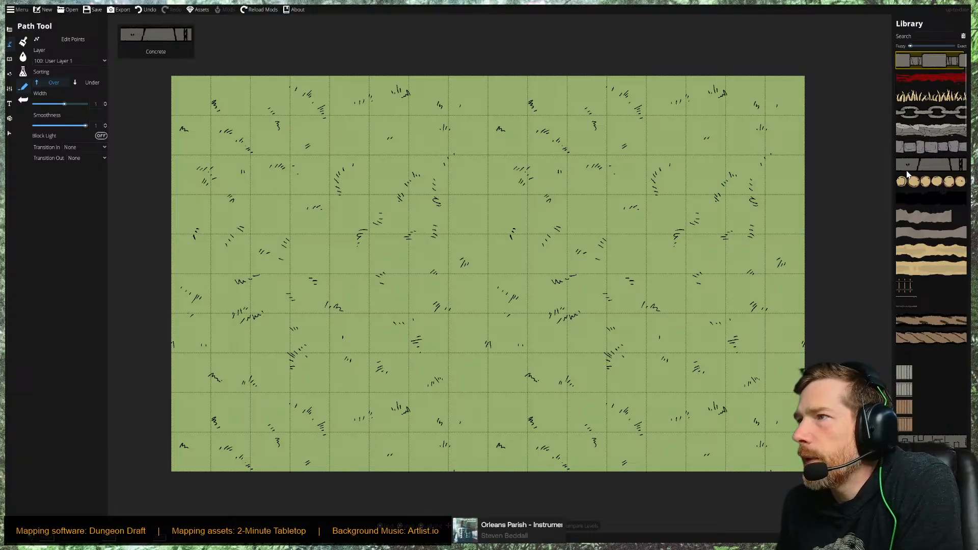
{"action": "mouse_move", "coordinate": [908, 174]}
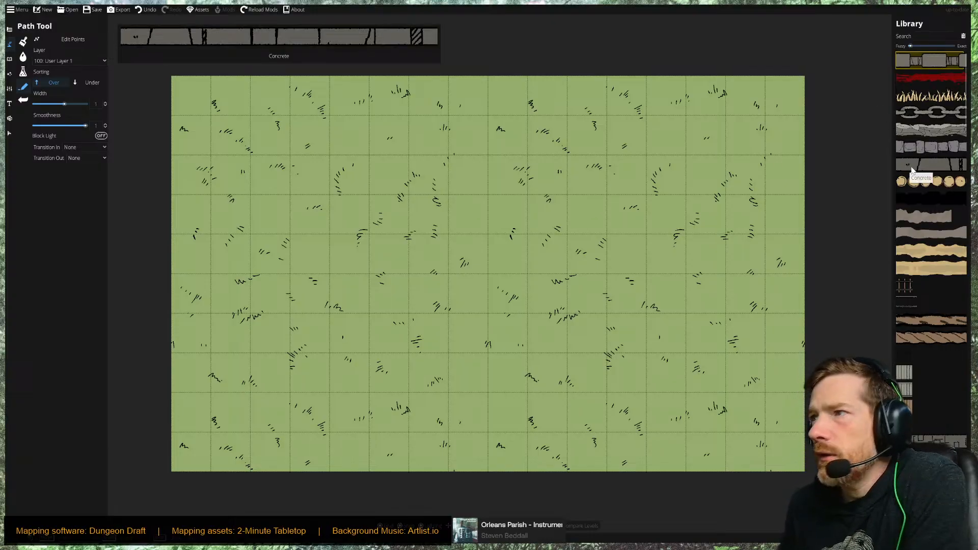
{"action": "scroll", "coordinate": [948, 382], "scroll_direction": "down", "scroll_amount": 2}
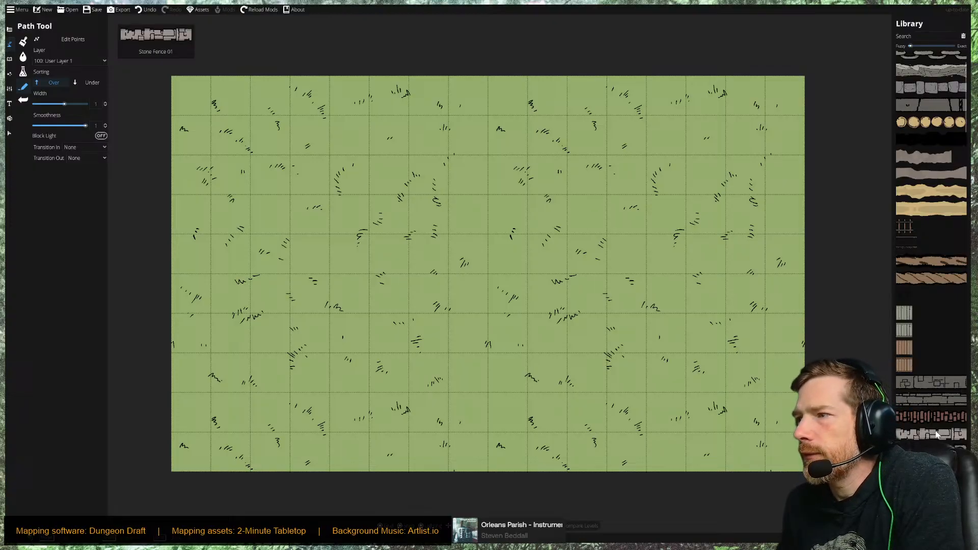
{"action": "mouse_move", "coordinate": [936, 436]}
{"action": "scroll", "coordinate": [935, 413], "scroll_direction": "down", "scroll_amount": 2}
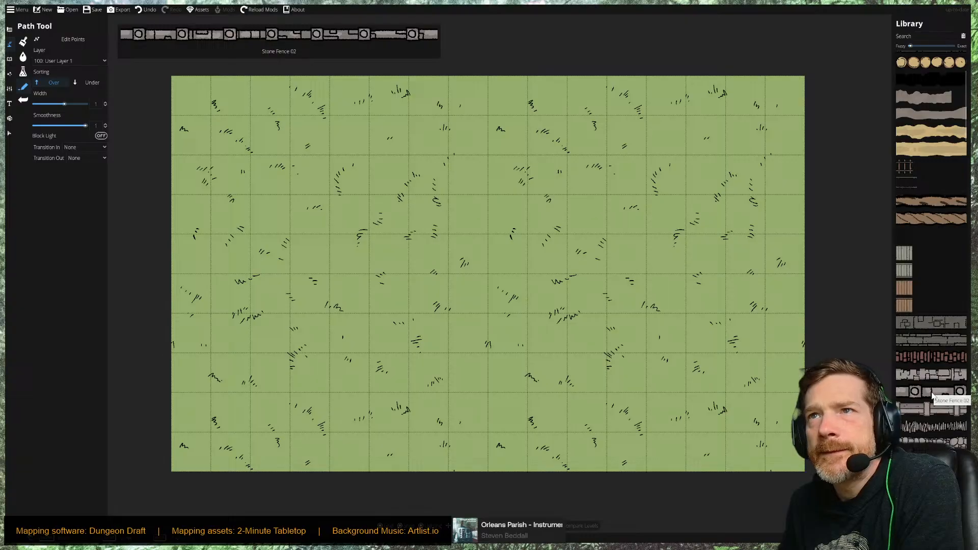
{"action": "mouse_move", "coordinate": [920, 409]}
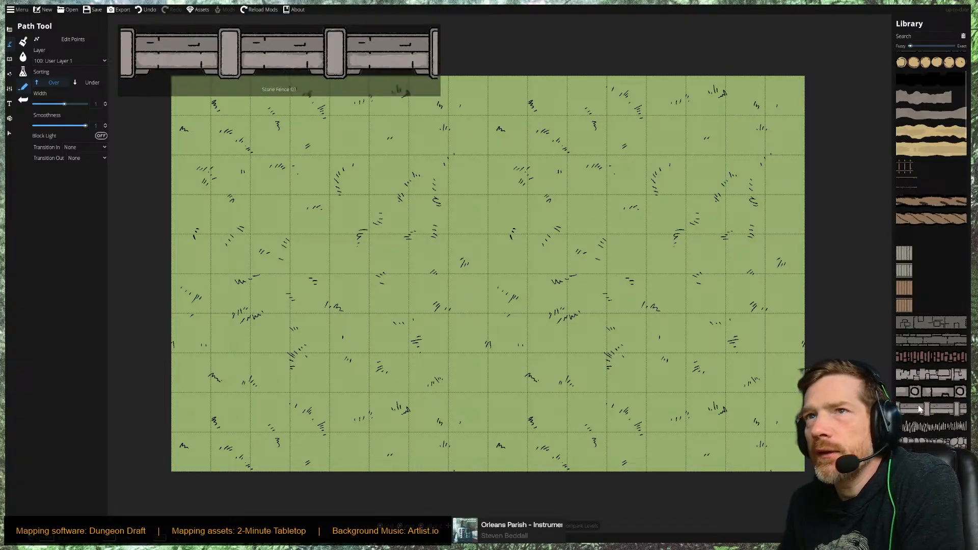
{"action": "scroll", "coordinate": [921, 408], "scroll_direction": "down", "scroll_amount": 2}
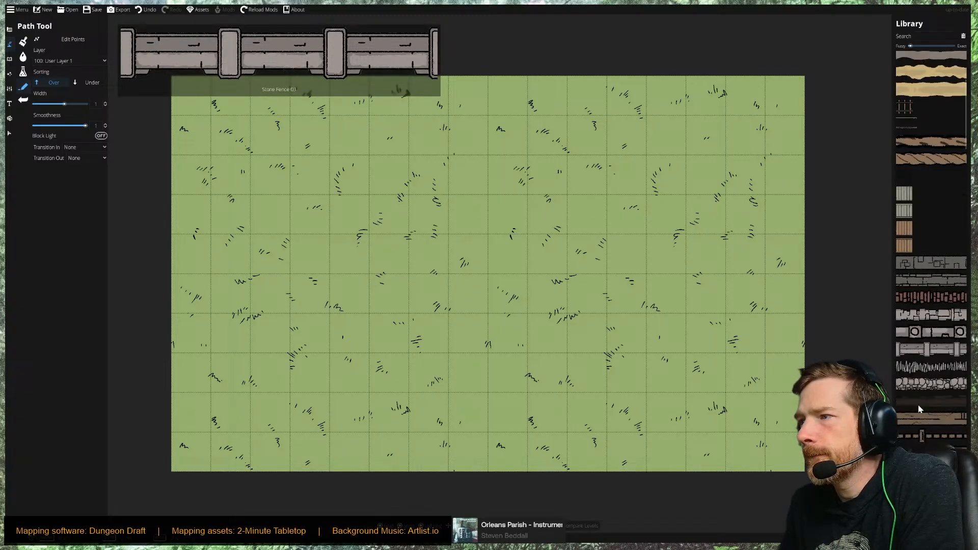
{"action": "mouse_move", "coordinate": [924, 391]}
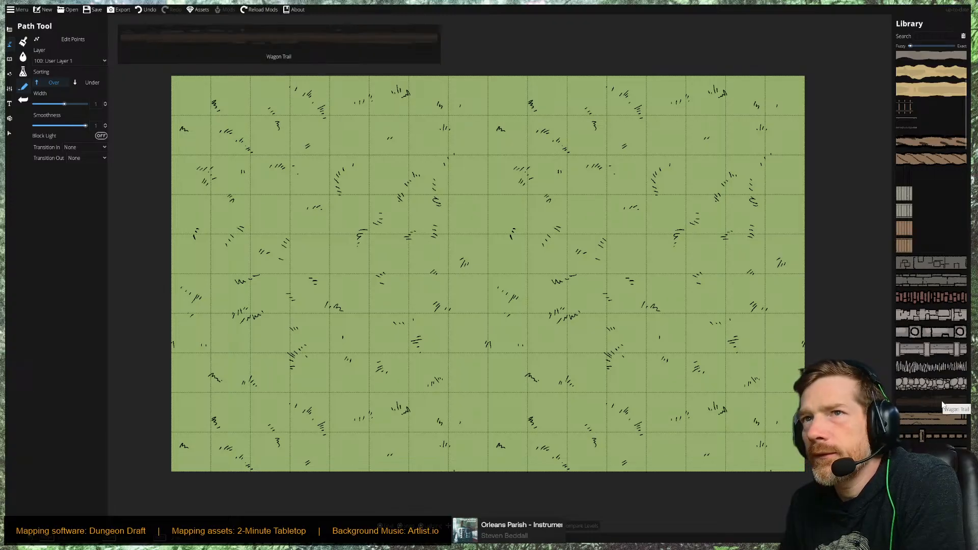
{"action": "scroll", "coordinate": [935, 405], "scroll_direction": "down", "scroll_amount": 5}
{"action": "scroll", "coordinate": [935, 410], "scroll_direction": "down", "scroll_amount": 5}
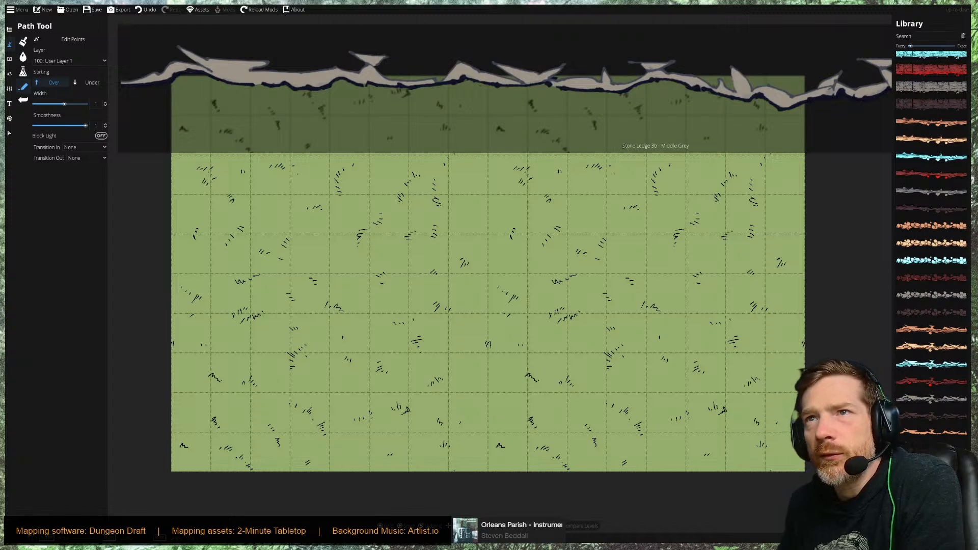
{"action": "scroll", "coordinate": [935, 408], "scroll_direction": "up", "scroll_amount": 2}
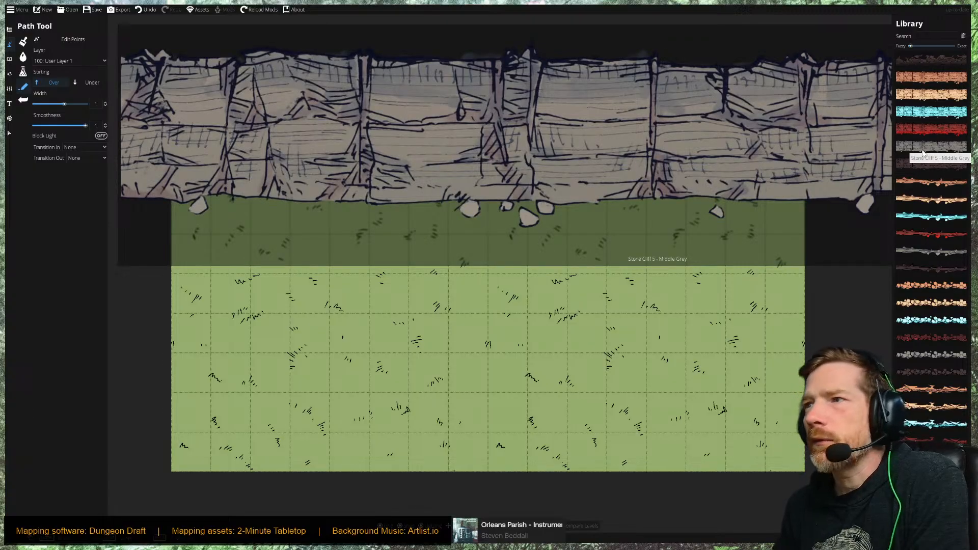
{"action": "scroll", "coordinate": [924, 153], "scroll_direction": "up", "scroll_amount": 3}
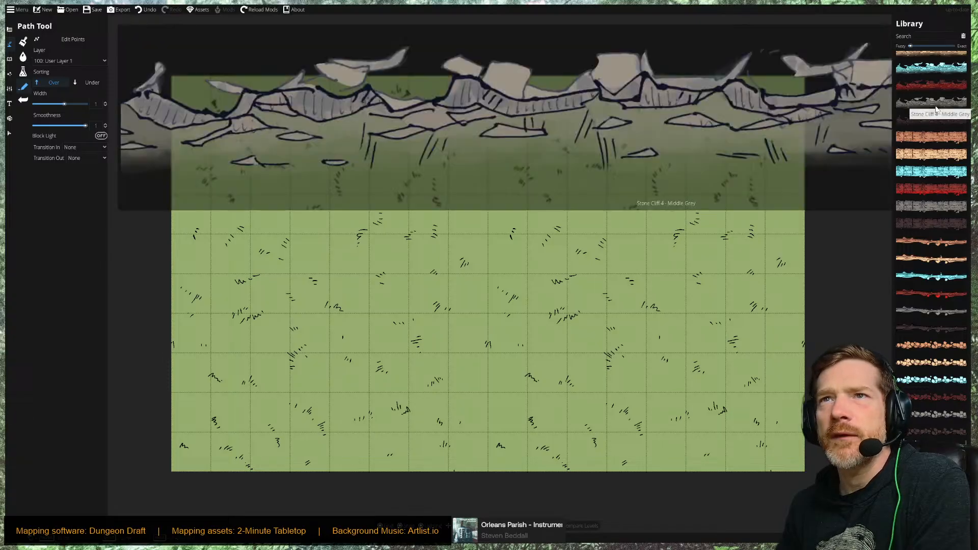
{"action": "scroll", "coordinate": [937, 117], "scroll_direction": "down", "scroll_amount": 2}
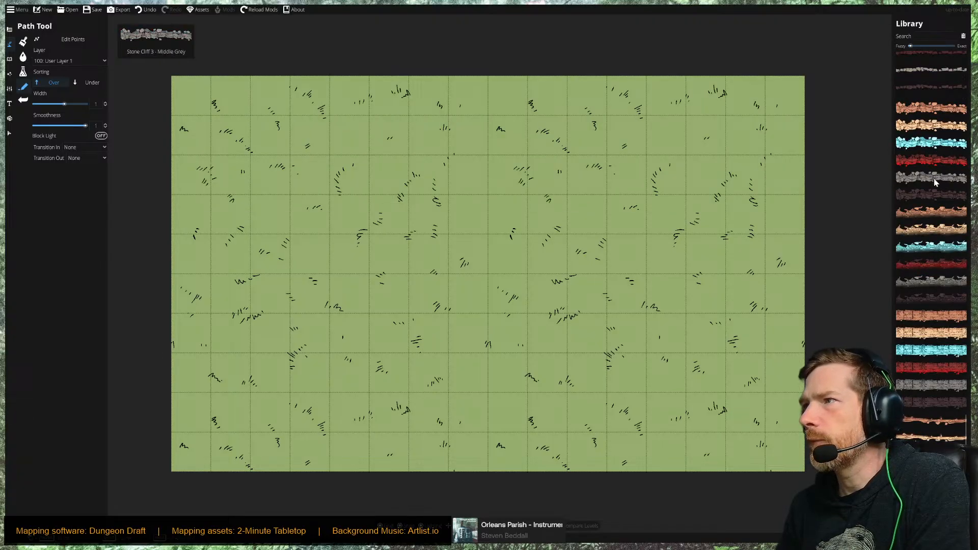
{"action": "mouse_move", "coordinate": [938, 182]}
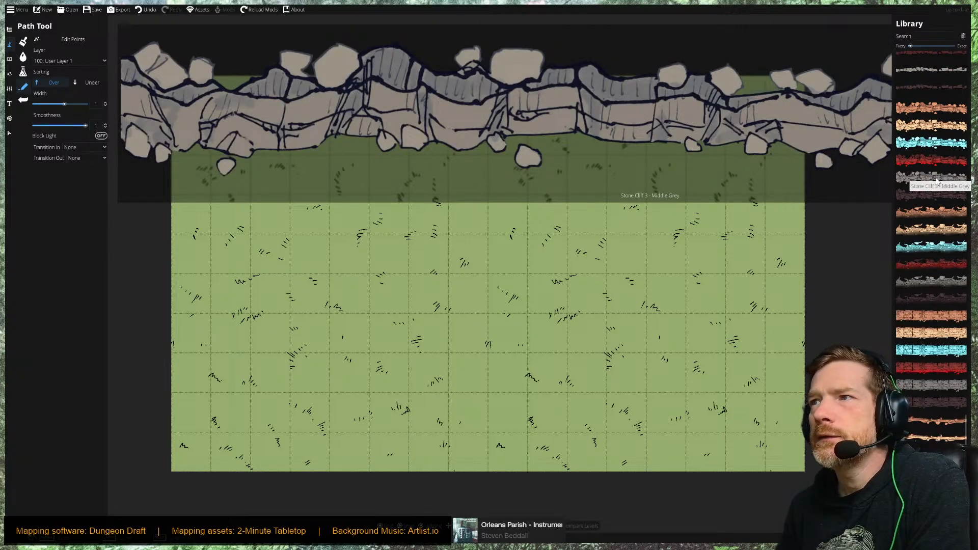
{"action": "scroll", "coordinate": [938, 182], "scroll_direction": "up", "scroll_amount": 3}
{"action": "scroll", "coordinate": [937, 182], "scroll_direction": "up", "scroll_amount": 3}
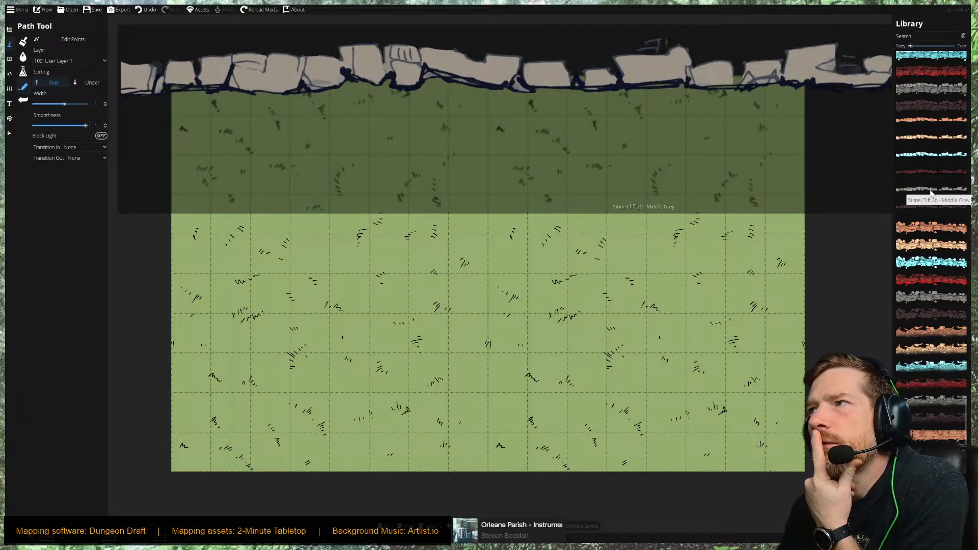
{"action": "mouse_move", "coordinate": [907, 87]}
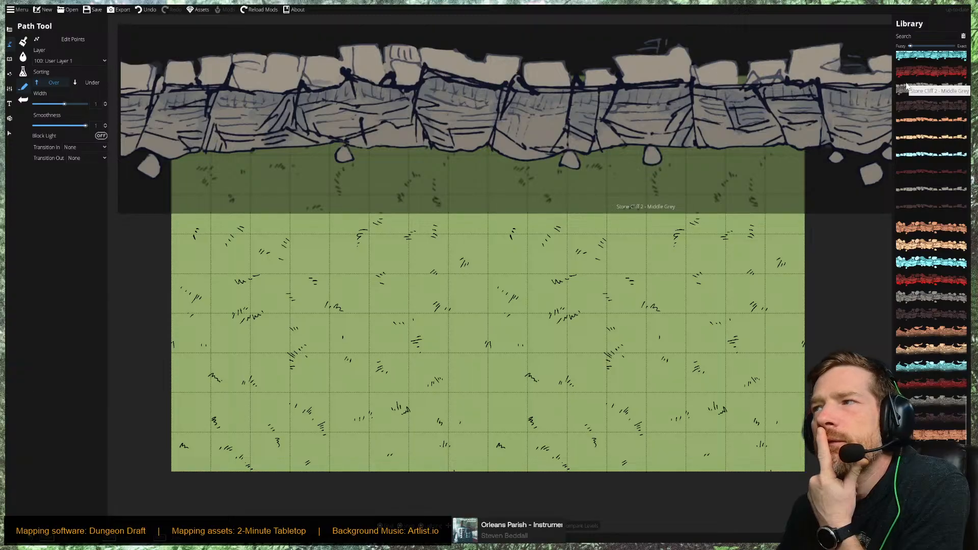
{"action": "left_click", "coordinate": [936, 192]}
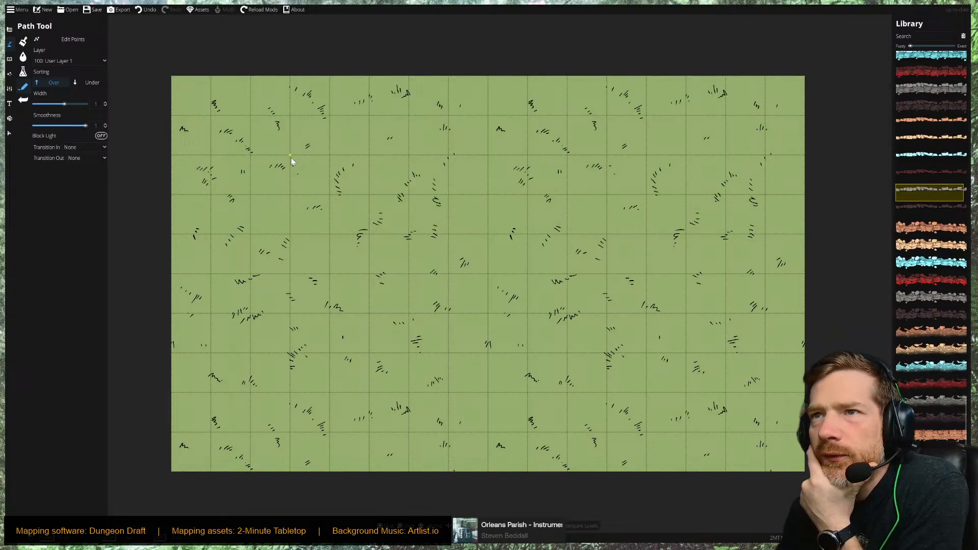
Draw a rough trial loop of the cliff path, about three tiles wide, in the upper-left area of the map.
{"action": "left_click", "coordinate": [291, 157]}
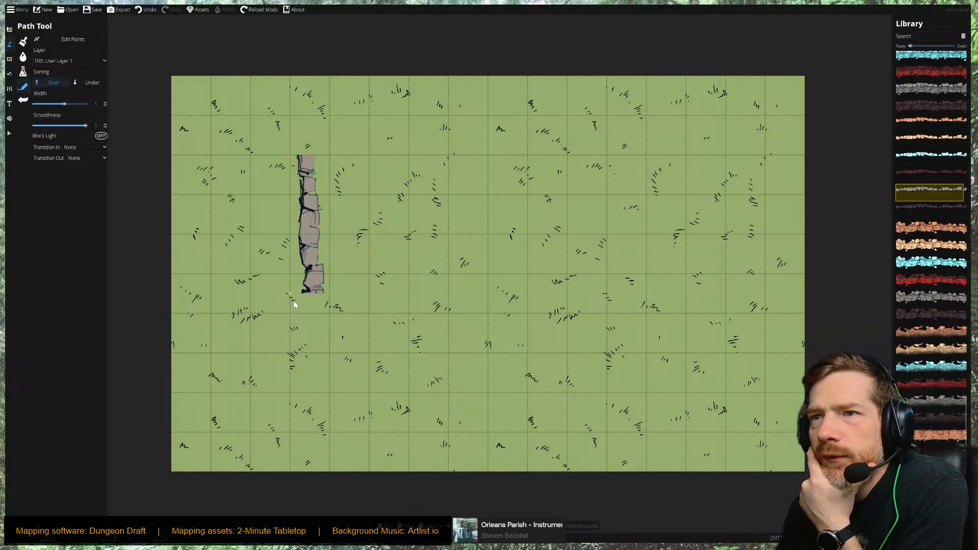
{"action": "left_click", "coordinate": [293, 268]}
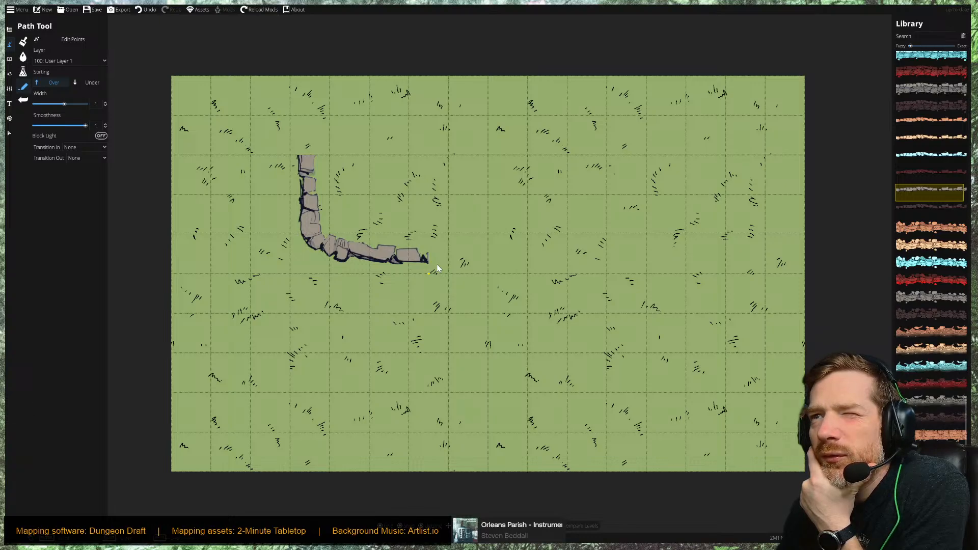
{"action": "left_click", "coordinate": [435, 265]}
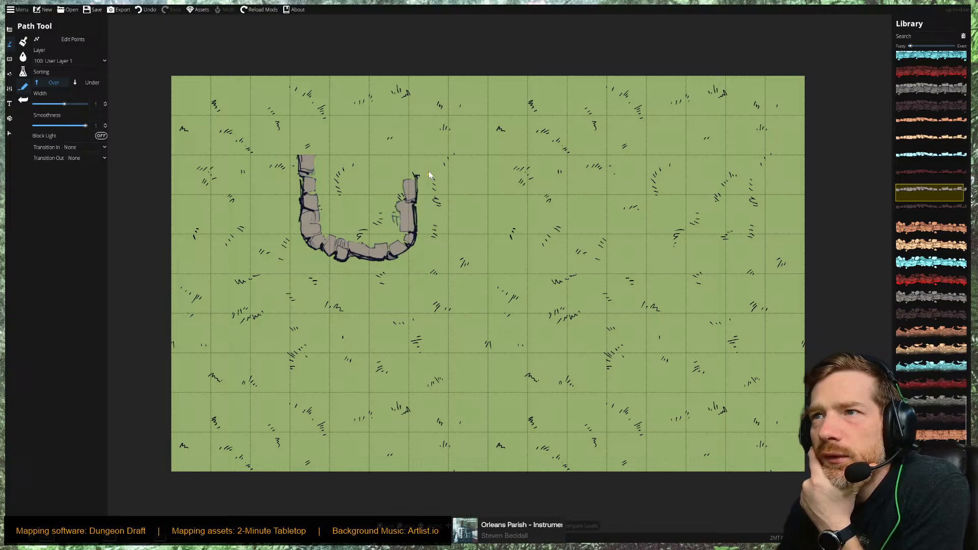
{"action": "left_click", "coordinate": [424, 166]}
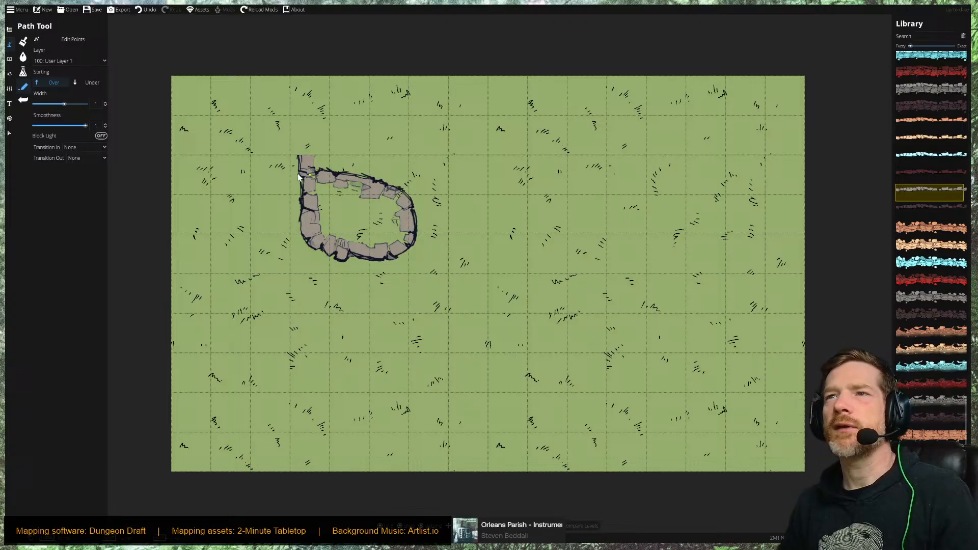
Select the looped trial cliff path on the map and delete it.
{"action": "left_click", "coordinate": [11, 133]}
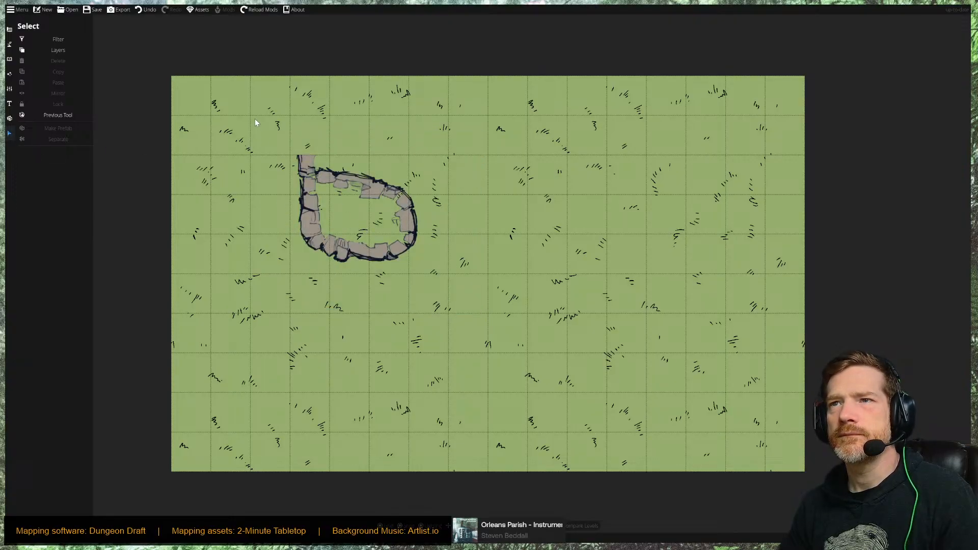
{"action": "left_click_drag", "start_coordinate": [256, 123], "coordinate": [484, 349]}
{"action": "key", "text": "Delete"}
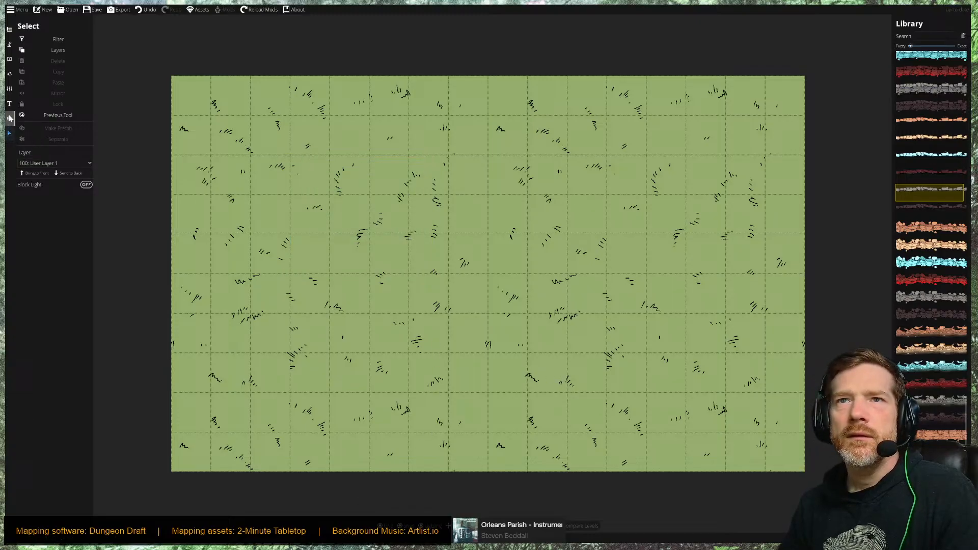
Draw a closed, rounded loop of the Stone Cliff 2b - Middle Grey path, about four and a half tiles wide, in the map's upper-left area.
{"action": "left_click", "coordinate": [9, 46]}
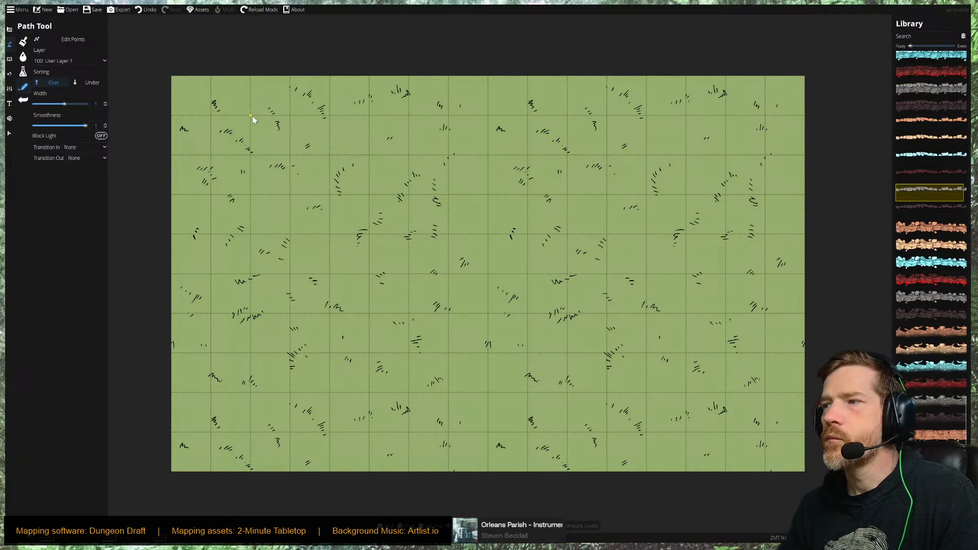
{"action": "left_click", "coordinate": [250, 214]}
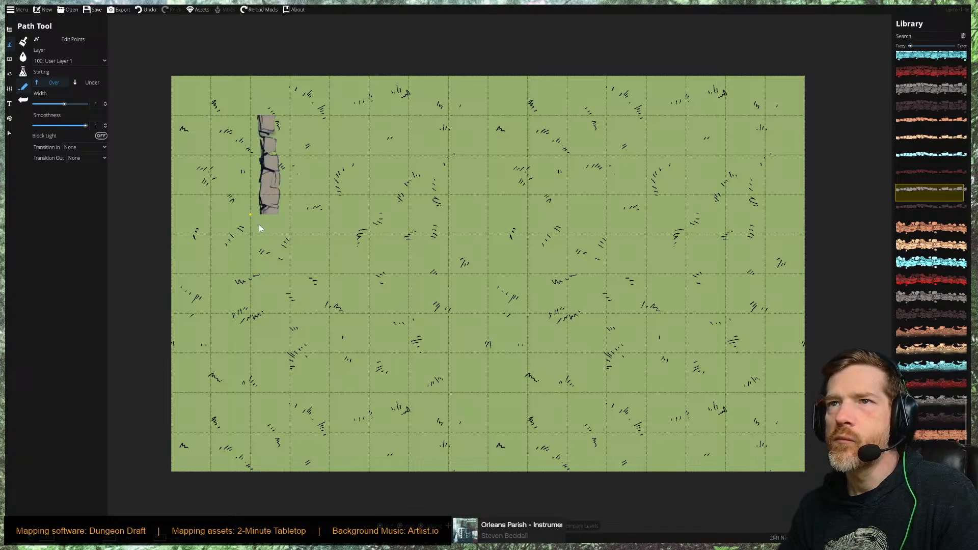
{"action": "left_click", "coordinate": [252, 313]}
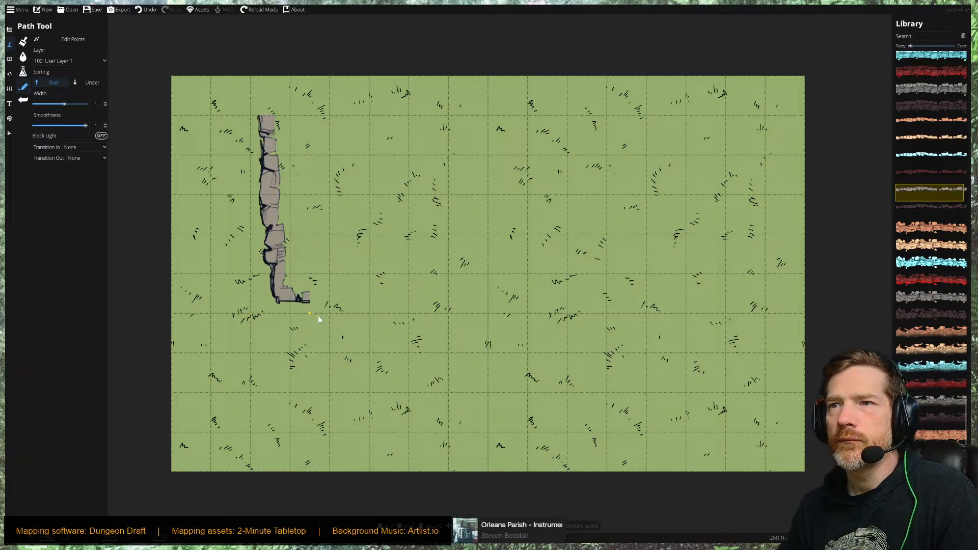
{"action": "left_click", "coordinate": [444, 317]}
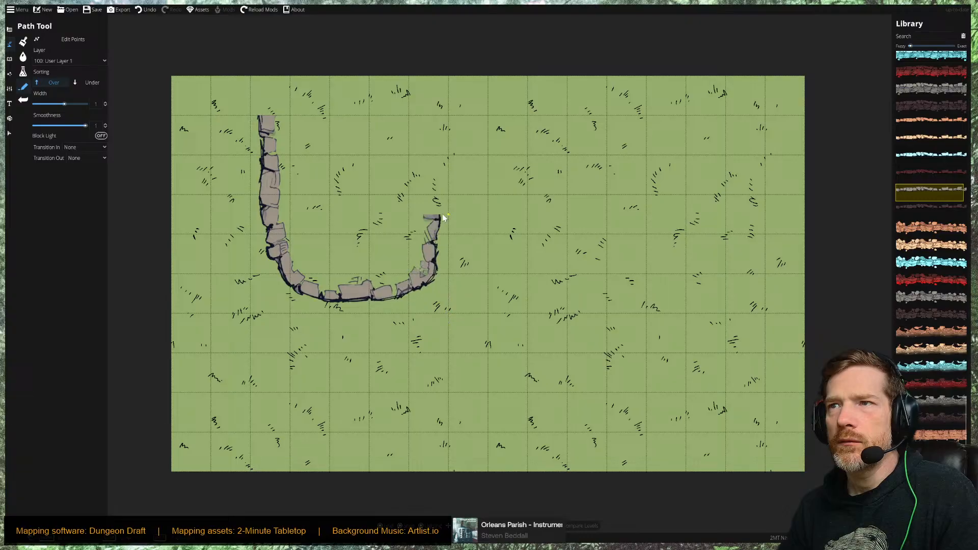
{"action": "left_click", "coordinate": [447, 117]}
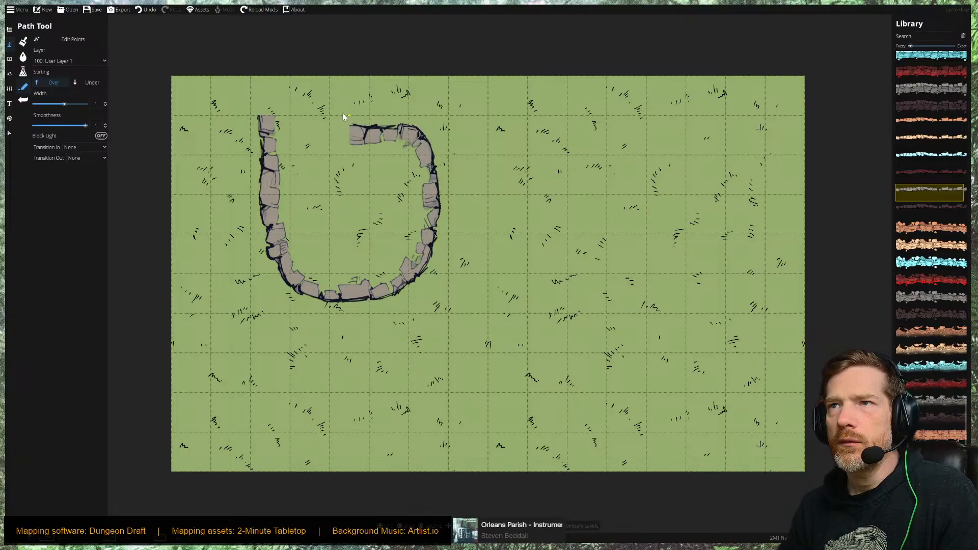
{"action": "left_click", "coordinate": [256, 115]}
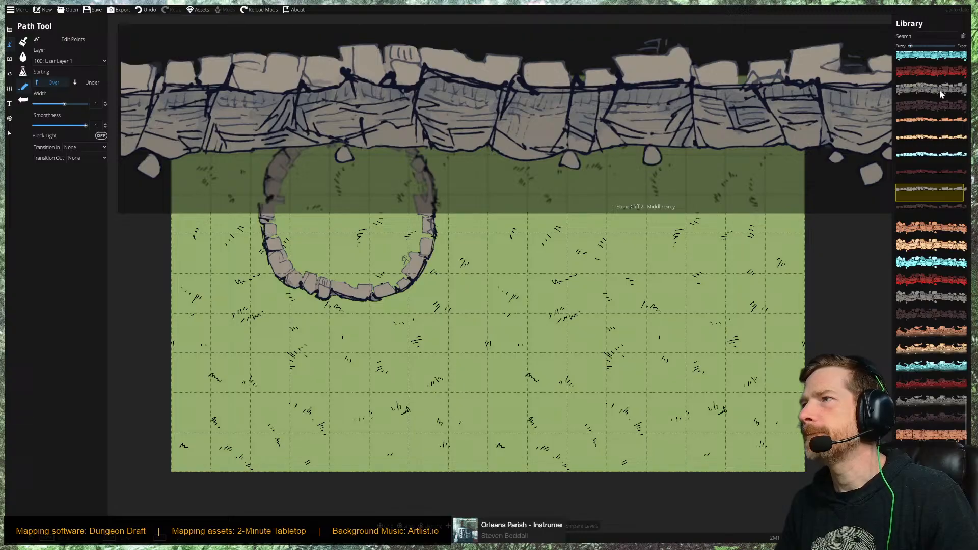
{"action": "scroll", "coordinate": [942, 102], "scroll_direction": "up", "scroll_amount": 2}
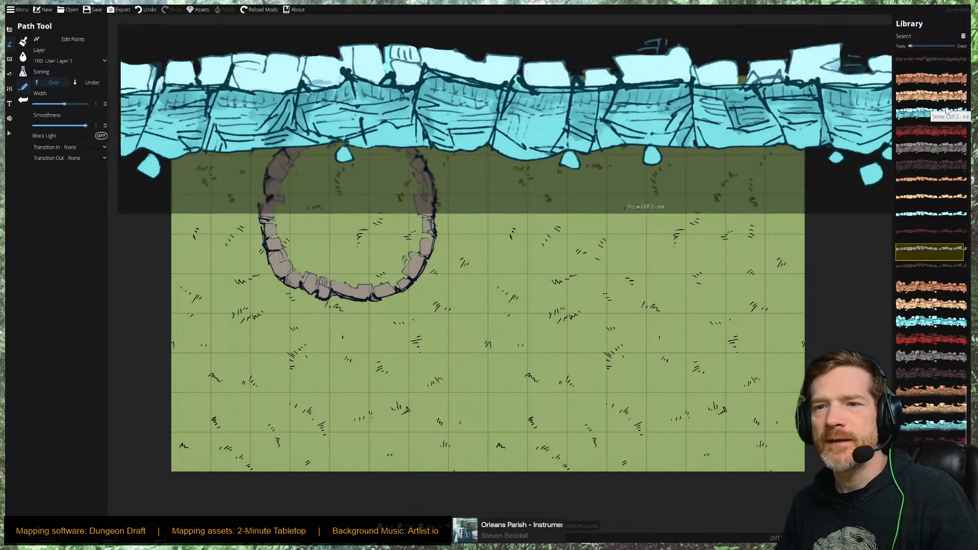
{"action": "scroll", "coordinate": [946, 114], "scroll_direction": "up", "scroll_amount": 2}
{"action": "scroll", "coordinate": [929, 178], "scroll_direction": "up", "scroll_amount": 4}
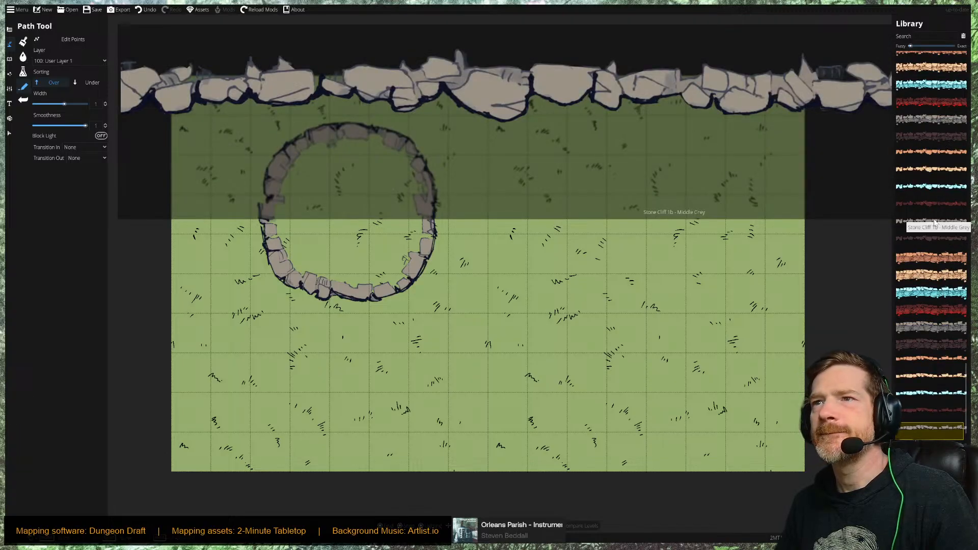
Fill the whole interior of the grey cliff ring with water using the Water Brush.
{"action": "left_click", "coordinate": [23, 56]}
{"action": "left_click", "coordinate": [23, 42]}
{"action": "left_click", "coordinate": [23, 56]}
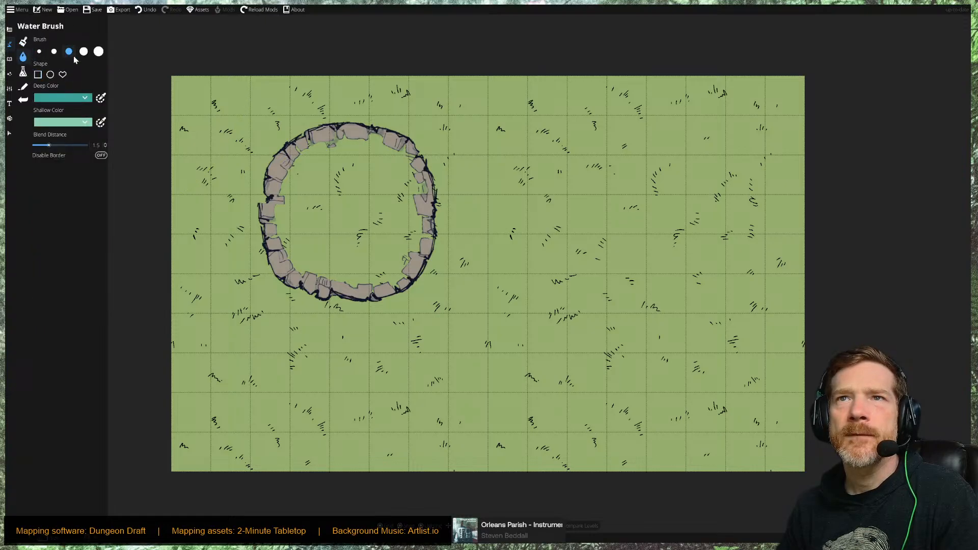
{"action": "mouse_move", "coordinate": [322, 167]}
{"action": "left_mouse_down"}
{"action": "mouse_move", "coordinate": [304, 185]}
{"action": "mouse_move", "coordinate": [307, 239]}
{"action": "left_mouse_up"}
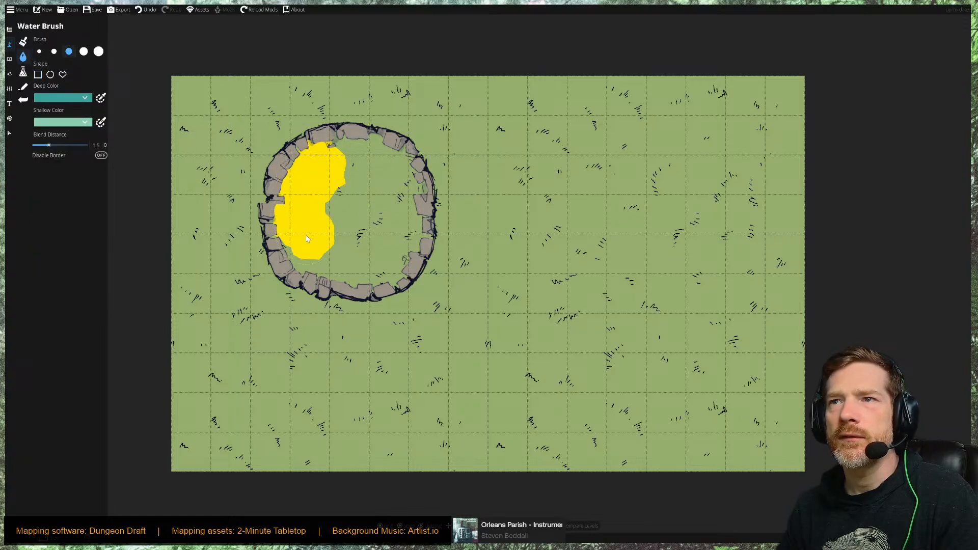
{"action": "mouse_move", "coordinate": [320, 171]}
{"action": "left_mouse_down"}
{"action": "mouse_move", "coordinate": [384, 172]}
{"action": "mouse_move", "coordinate": [372, 164]}
{"action": "mouse_move", "coordinate": [352, 163]}
{"action": "mouse_move", "coordinate": [389, 191]}
{"action": "left_mouse_up"}
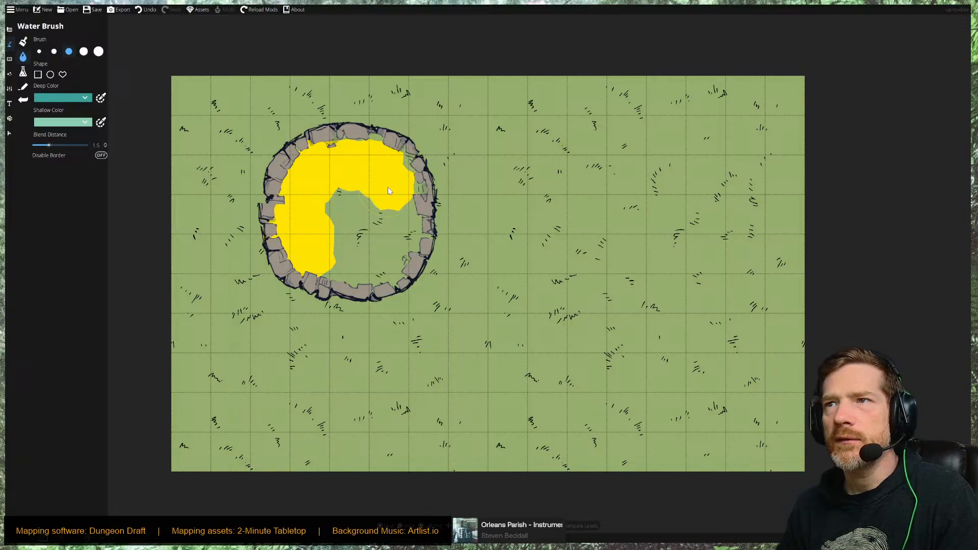
{"action": "mouse_move", "coordinate": [396, 252]}
{"action": "left_mouse_down"}
{"action": "mouse_move", "coordinate": [356, 261]}
{"action": "mouse_move", "coordinate": [347, 199]}
{"action": "mouse_move", "coordinate": [323, 227]}
{"action": "left_mouse_up"}
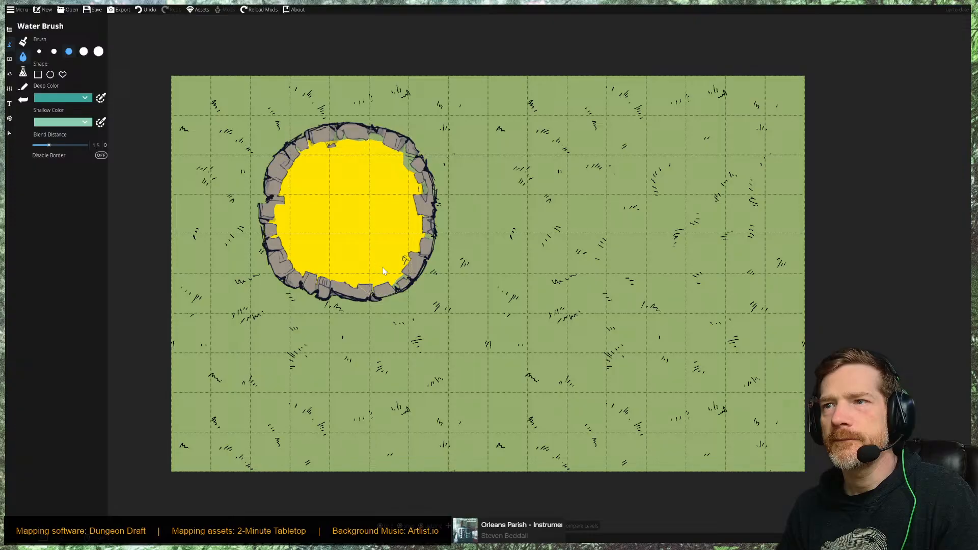
{"action": "left_click_drag", "start_coordinate": [377, 264], "coordinate": [397, 257]}
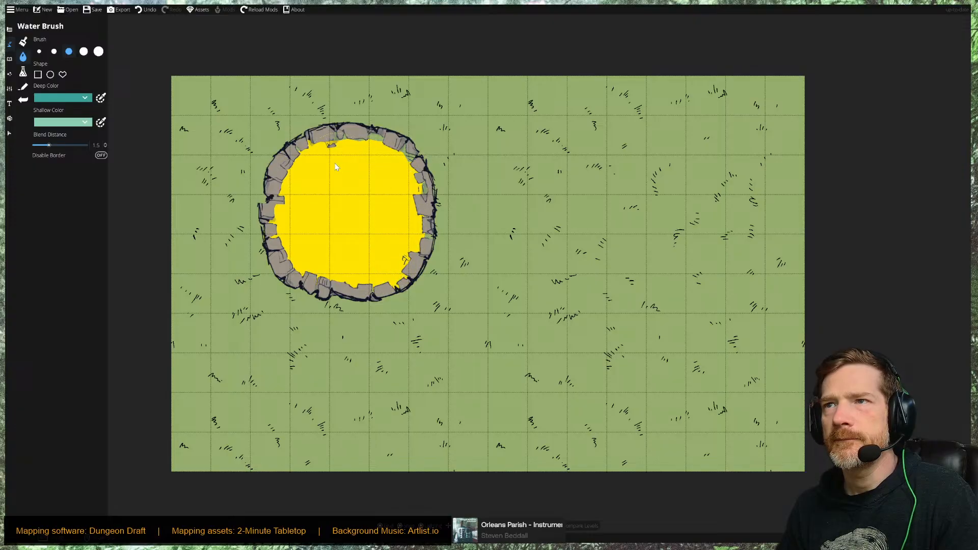
{"action": "left_click_drag", "start_coordinate": [322, 240], "coordinate": [354, 193]}
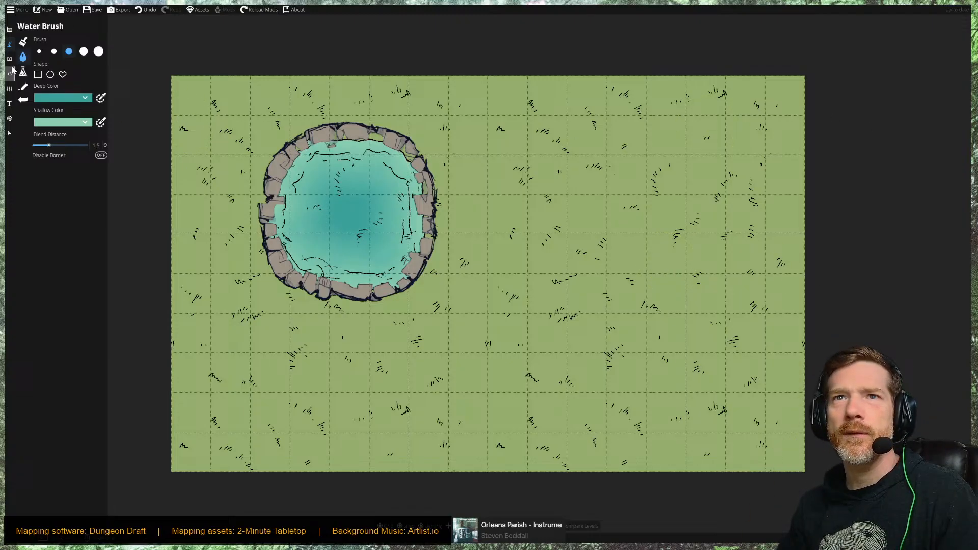
Browse the Path Tool's library of cliffs, slopes, cave walls, fences and ledges for another rock edge style.
{"action": "left_click", "coordinate": [23, 88]}
{"action": "mouse_move", "coordinate": [936, 265]}
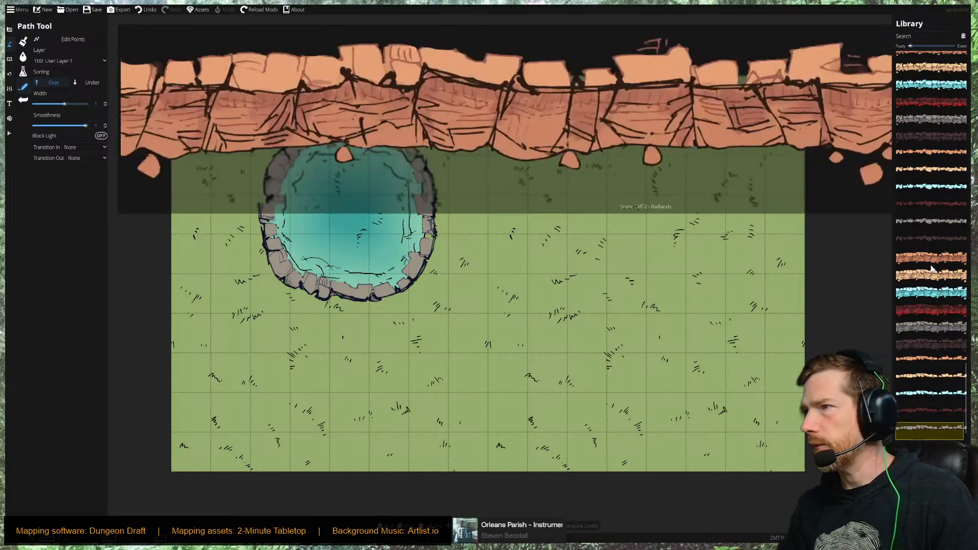
{"action": "scroll", "coordinate": [936, 265], "scroll_direction": "up", "scroll_amount": 3}
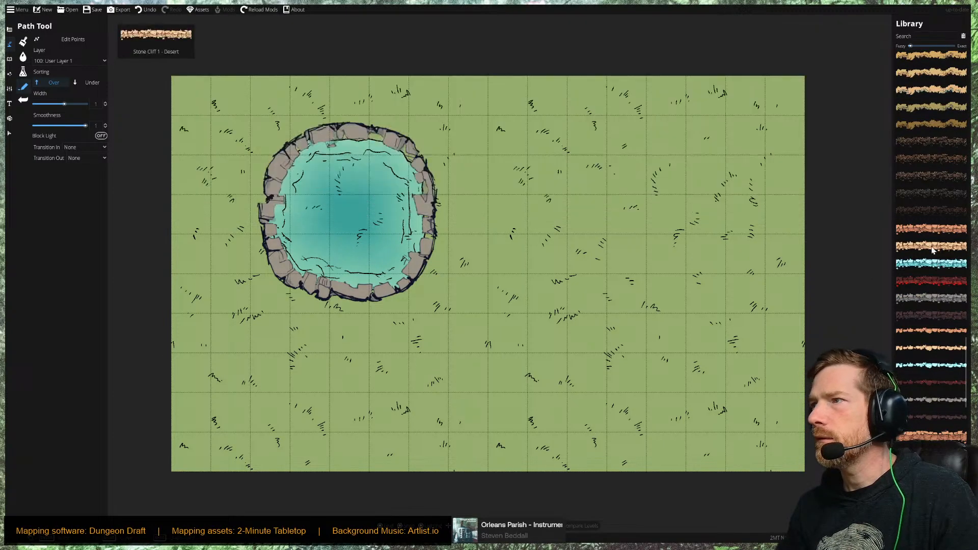
{"action": "mouse_move", "coordinate": [924, 214]}
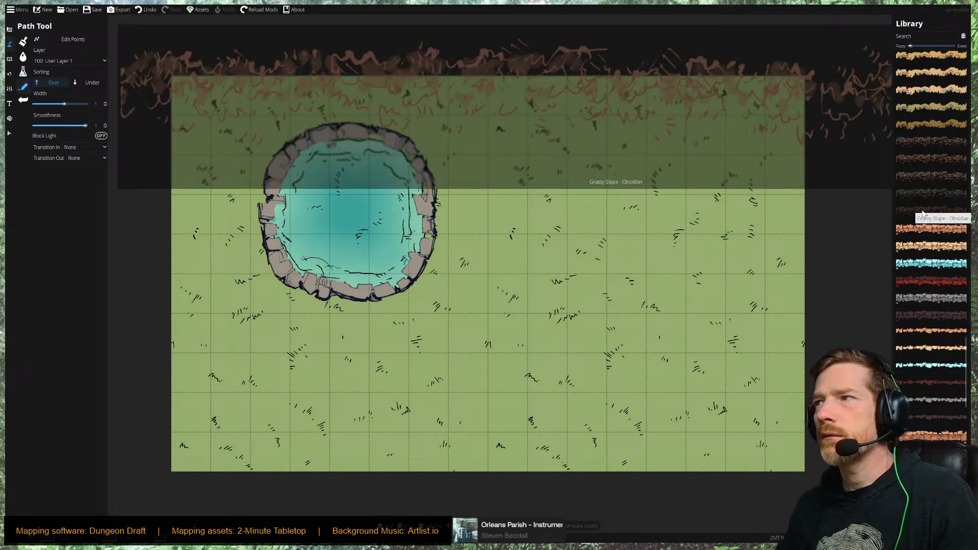
{"action": "scroll", "coordinate": [924, 213], "scroll_direction": "up", "scroll_amount": 3}
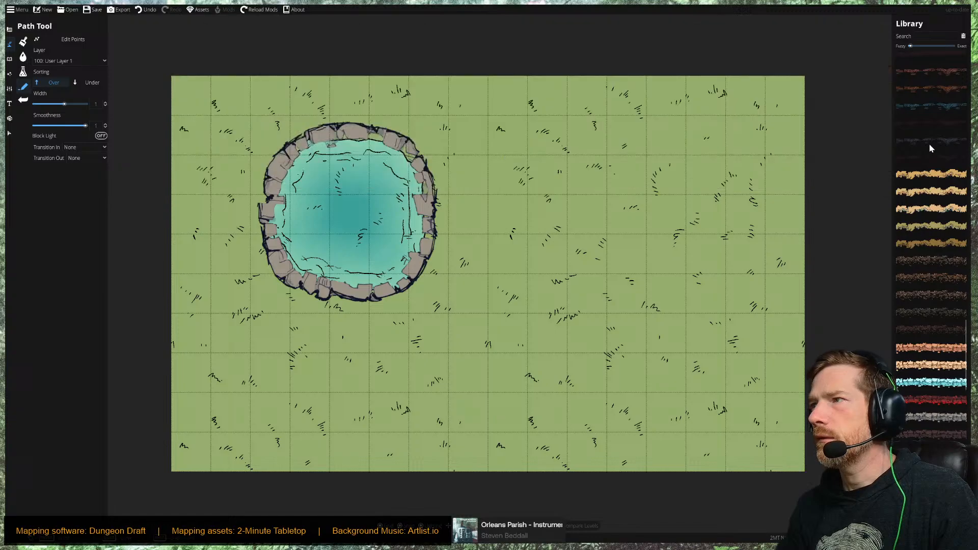
{"action": "mouse_move", "coordinate": [926, 147]}
{"action": "scroll", "coordinate": [928, 145], "scroll_direction": "up", "scroll_amount": 3}
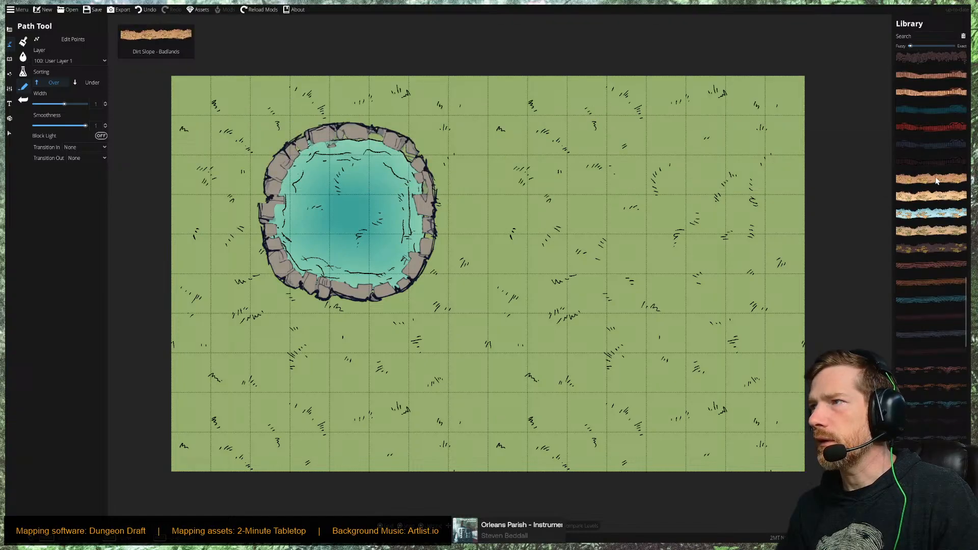
{"action": "mouse_move", "coordinate": [937, 180]}
{"action": "scroll", "coordinate": [936, 179], "scroll_direction": "up", "scroll_amount": 3}
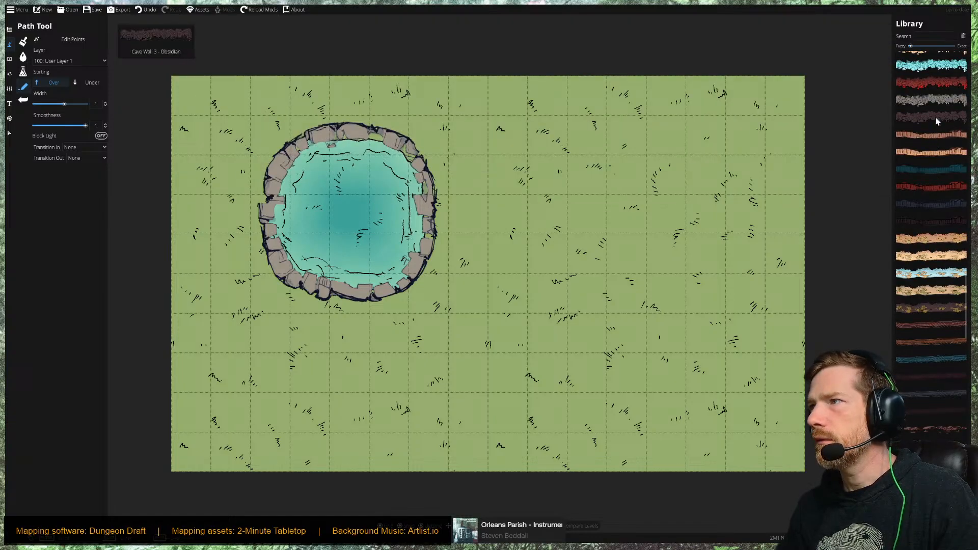
{"action": "mouse_move", "coordinate": [936, 118]}
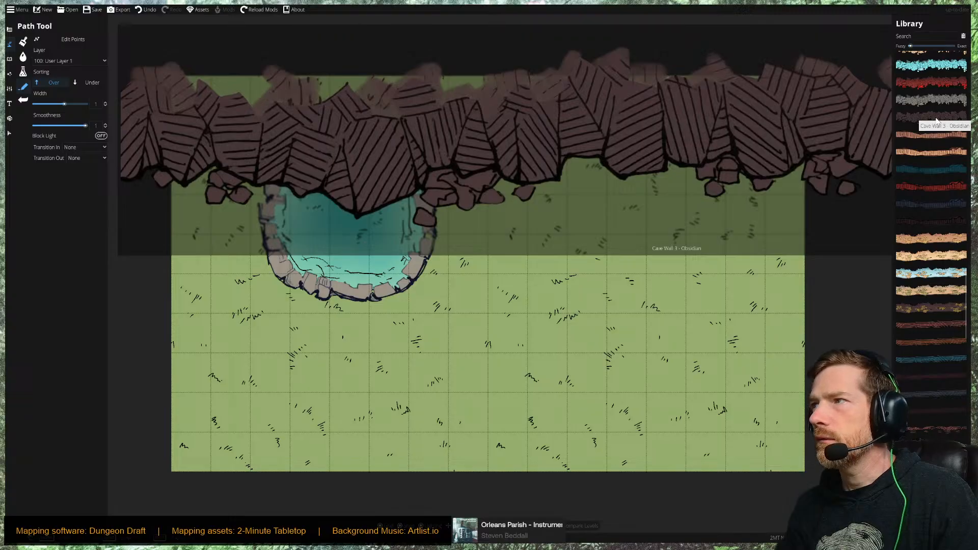
{"action": "scroll", "coordinate": [936, 121], "scroll_direction": "up", "scroll_amount": 3}
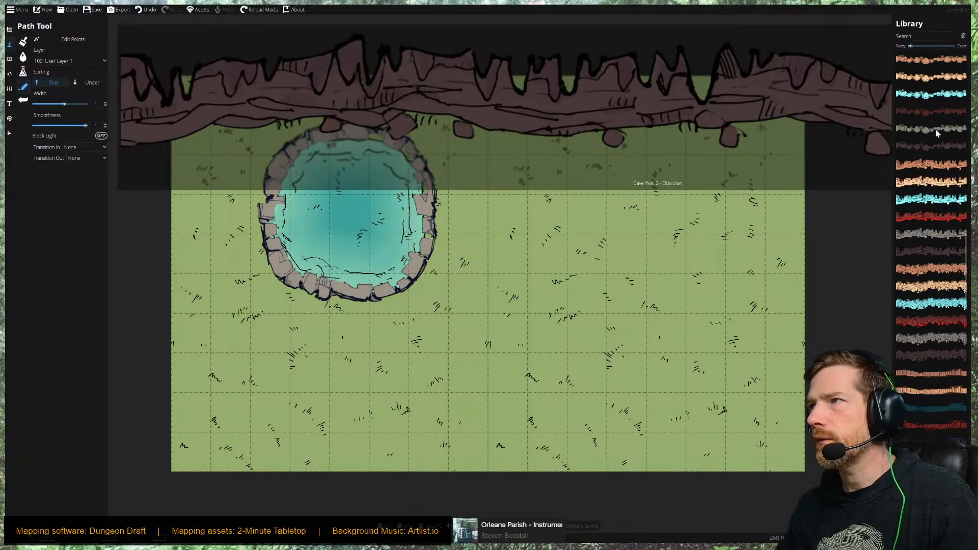
{"action": "scroll", "coordinate": [936, 130], "scroll_direction": "up", "scroll_amount": 3}
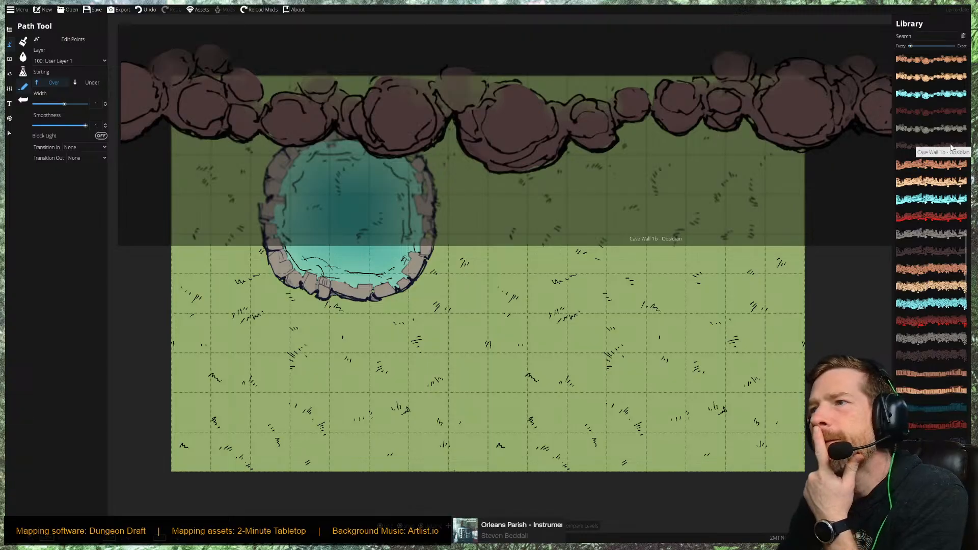
{"action": "scroll", "coordinate": [949, 148], "scroll_direction": "up", "scroll_amount": 3}
{"action": "scroll", "coordinate": [950, 149], "scroll_direction": "up", "scroll_amount": 3}
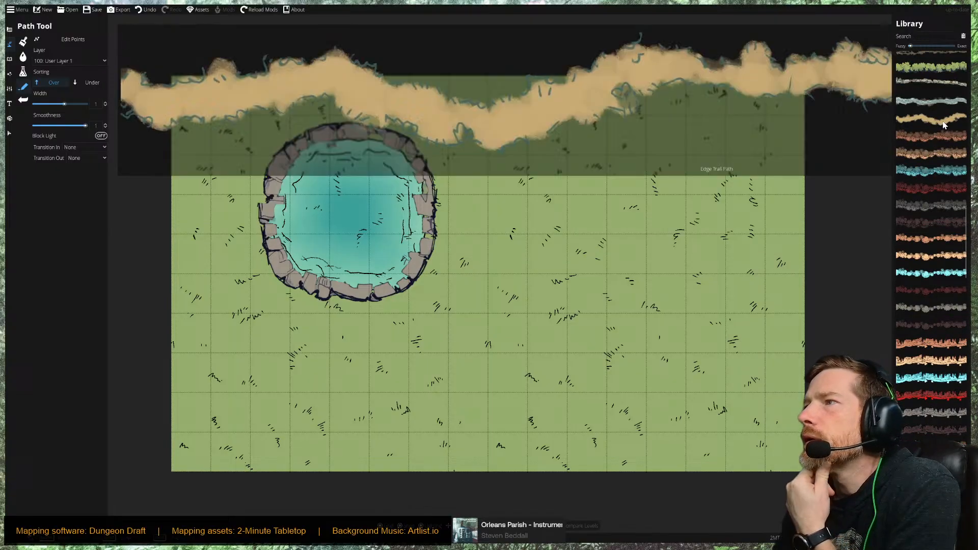
{"action": "scroll", "coordinate": [944, 123], "scroll_direction": "up", "scroll_amount": 5}
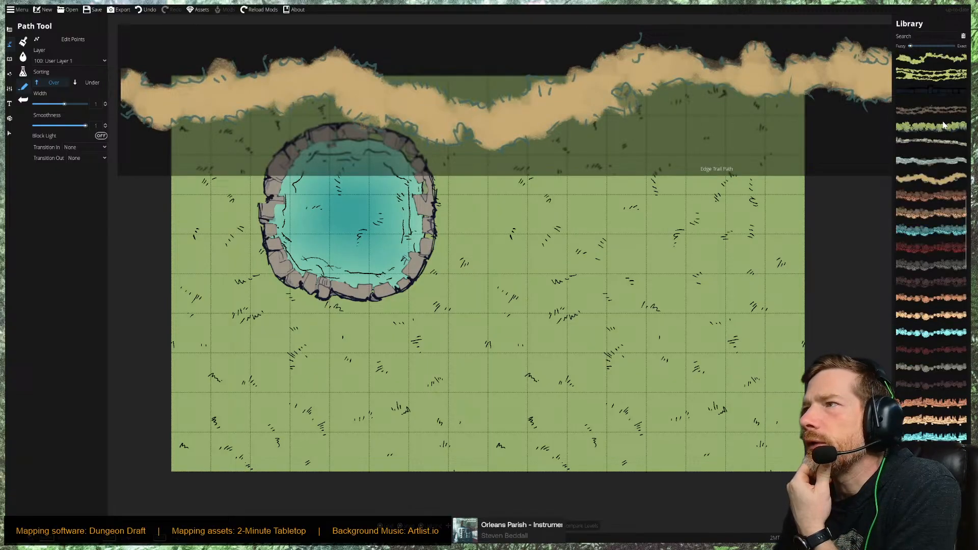
{"action": "scroll", "coordinate": [944, 123], "scroll_direction": "up", "scroll_amount": 8}
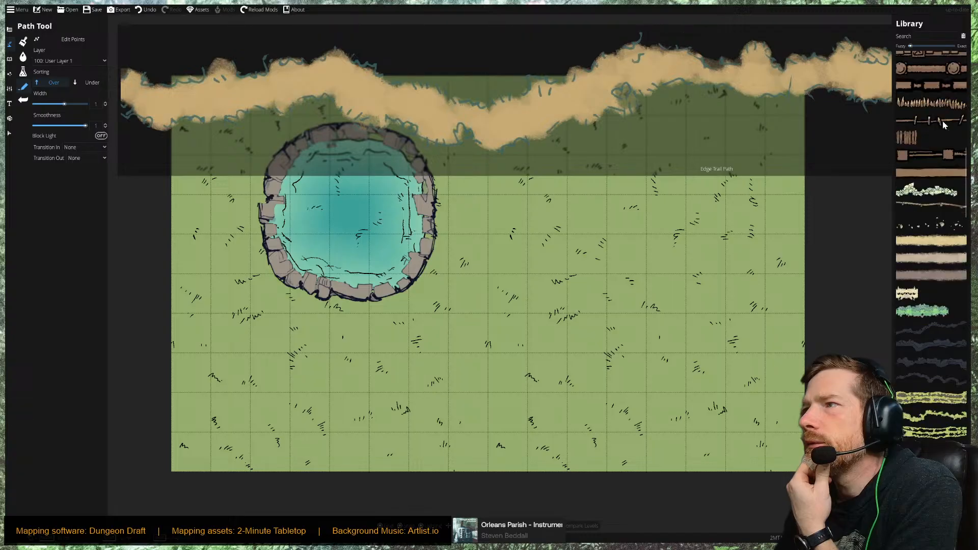
{"action": "scroll", "coordinate": [943, 124], "scroll_direction": "up", "scroll_amount": 8}
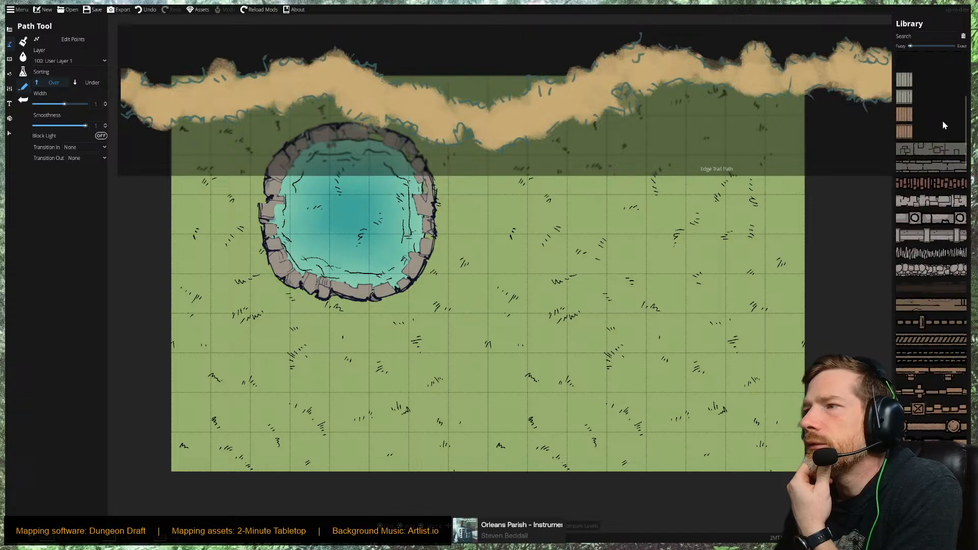
{"action": "scroll", "coordinate": [943, 125], "scroll_direction": "up", "scroll_amount": 3}
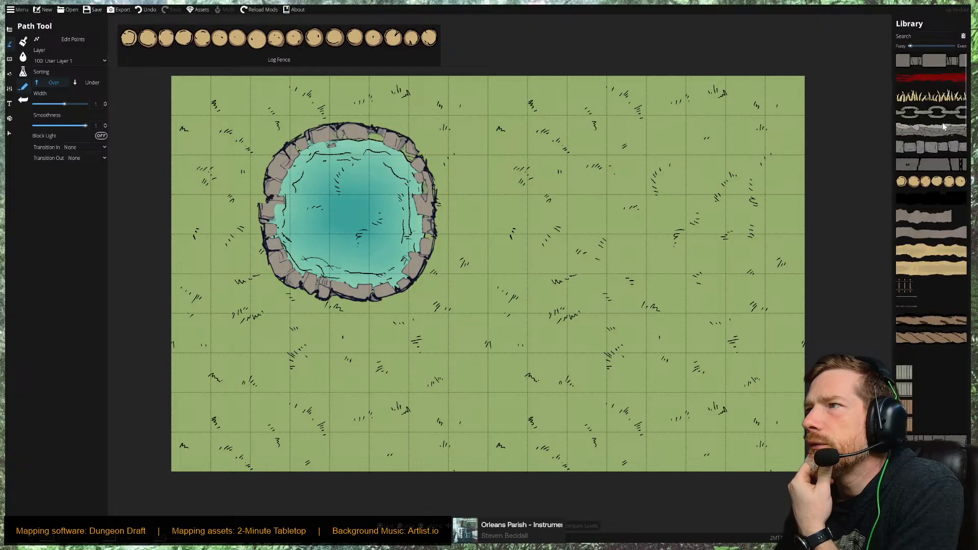
{"action": "scroll", "coordinate": [944, 125], "scroll_direction": "up", "scroll_amount": 10}
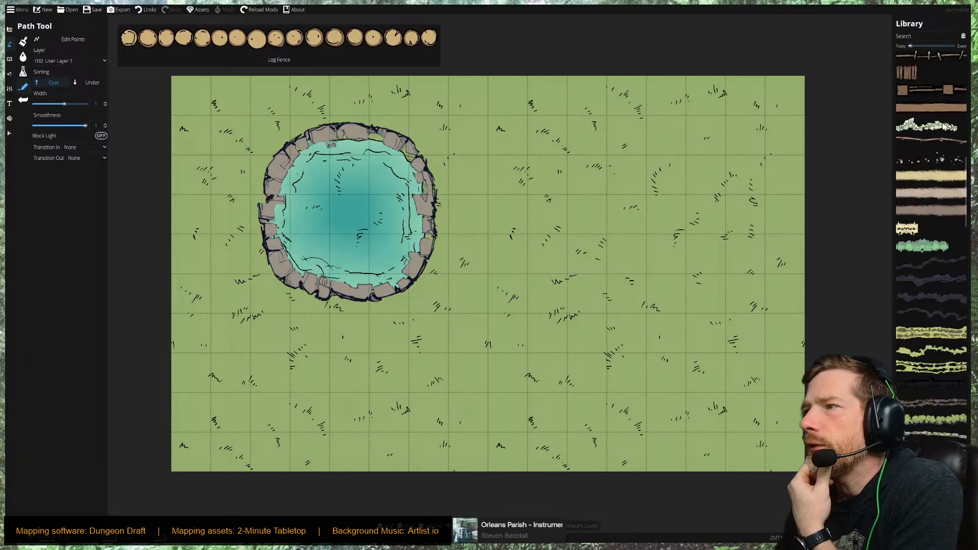
{"action": "scroll", "coordinate": [944, 125], "scroll_direction": "up", "scroll_amount": 10}
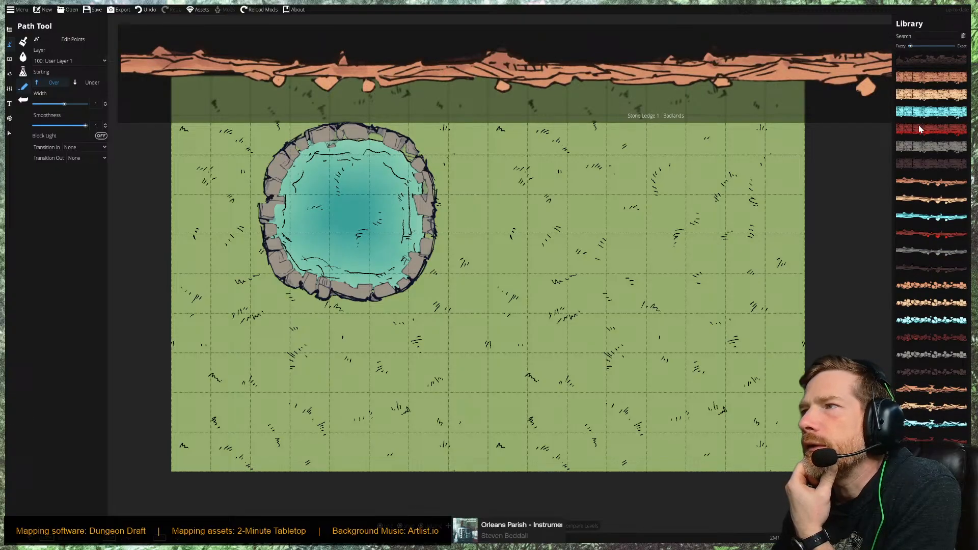
{"action": "scroll", "coordinate": [920, 129], "scroll_direction": "up", "scroll_amount": 3}
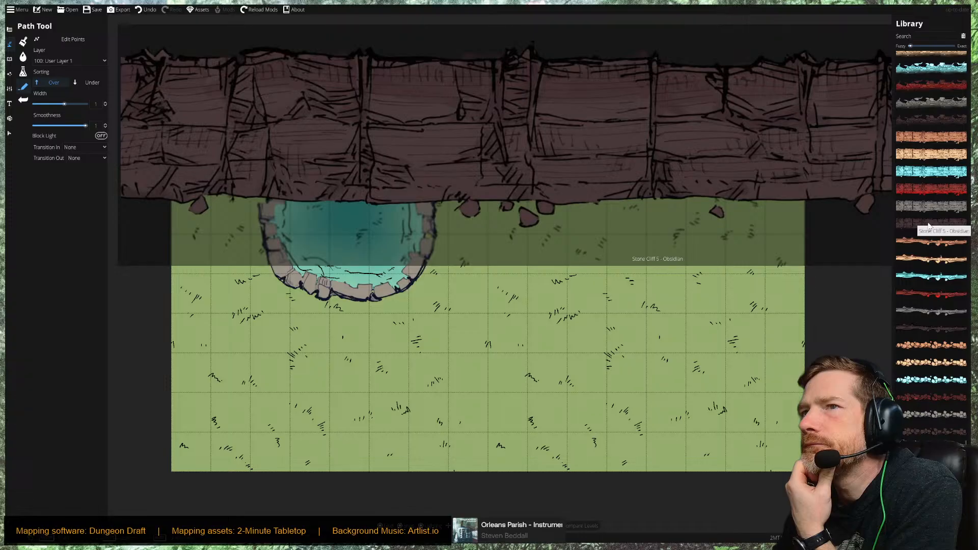
{"action": "scroll", "coordinate": [937, 200], "scroll_direction": "down", "scroll_amount": 5}
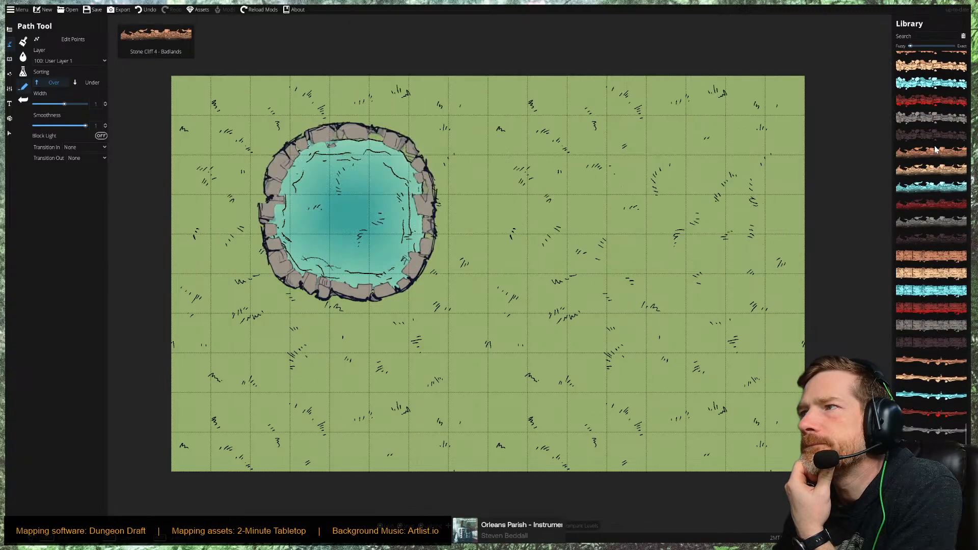
Draw a closed Stone Cliff 3 - Obsidian path, about five tiles wide, over the grey cliff ring around the water.
{"action": "left_click", "coordinate": [935, 135]}
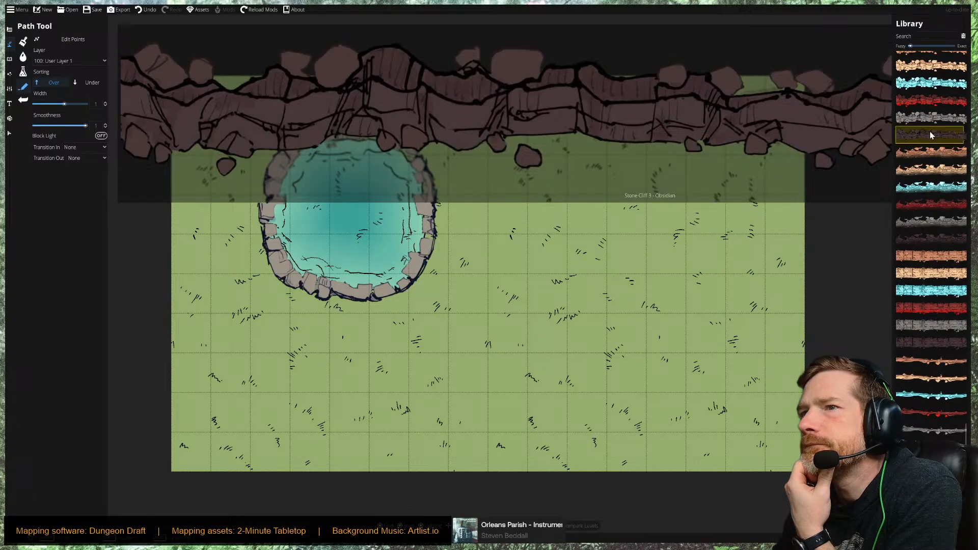
{"action": "mouse_move", "coordinate": [430, 233]}
{"action": "left_mouse_down"}
{"action": "mouse_move", "coordinate": [426, 177]}
{"action": "mouse_move", "coordinate": [404, 141]}
{"action": "mouse_move", "coordinate": [312, 132]}
{"action": "mouse_move", "coordinate": [266, 180]}
{"action": "mouse_move", "coordinate": [266, 246]}
{"action": "mouse_move", "coordinate": [282, 273]}
{"action": "mouse_move", "coordinate": [328, 301]}
{"action": "left_mouse_up"}
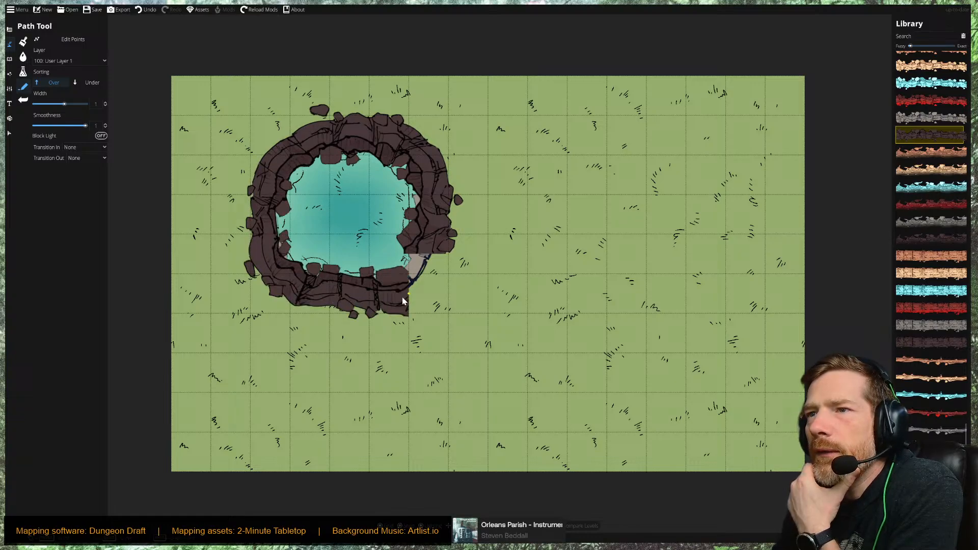
{"action": "left_click_drag", "start_coordinate": [427, 269], "coordinate": [431, 227]}
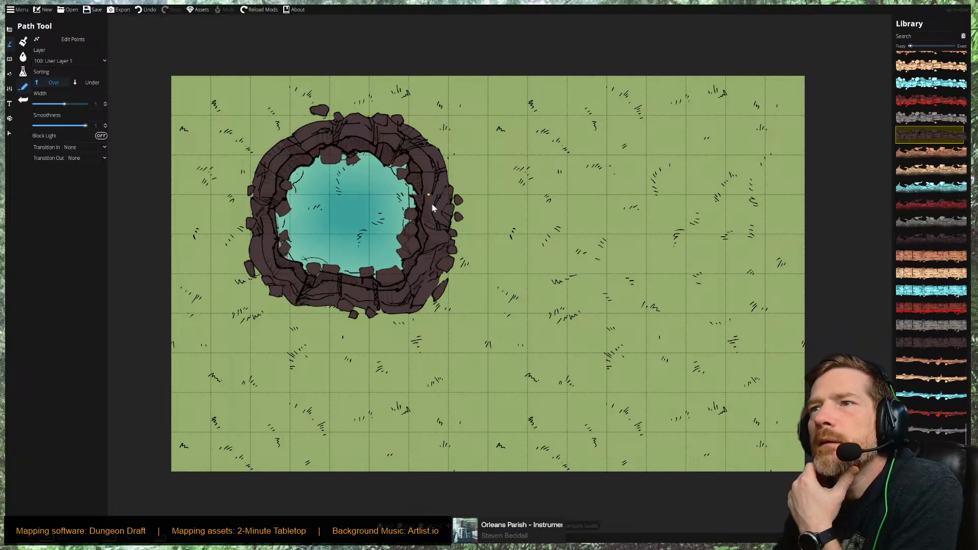
Set the path sorting to Under and try to box-select the cliff rings around the pool.
{"action": "left_click", "coordinate": [87, 86]}
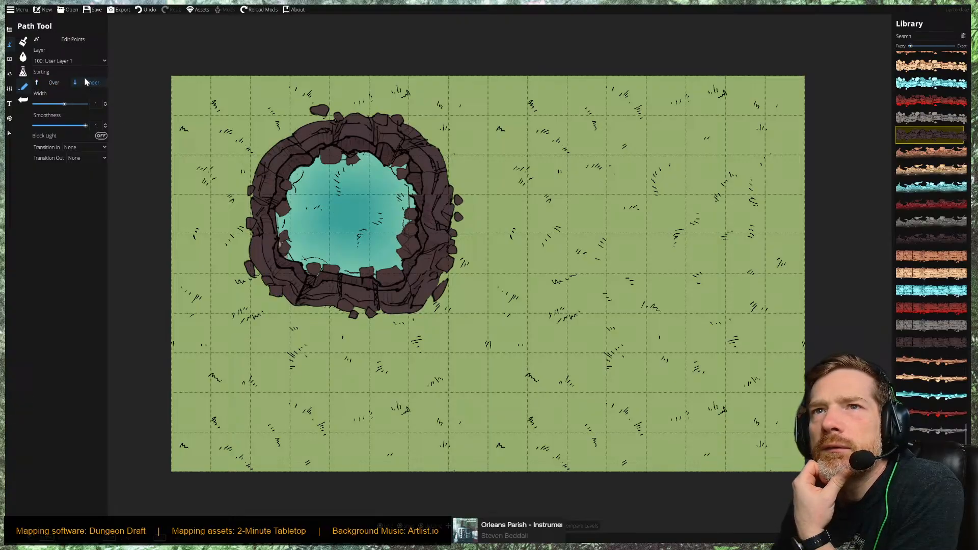
{"action": "left_click", "coordinate": [11, 135]}
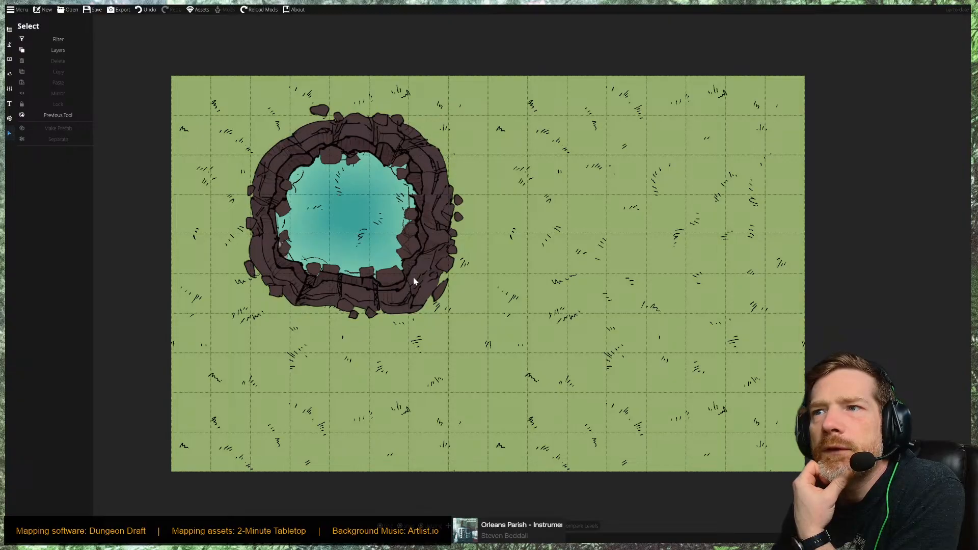
{"action": "left_click_drag", "start_coordinate": [503, 352], "coordinate": [366, 316]}
{"action": "left_click_drag", "start_coordinate": [417, 362], "coordinate": [210, 224]}
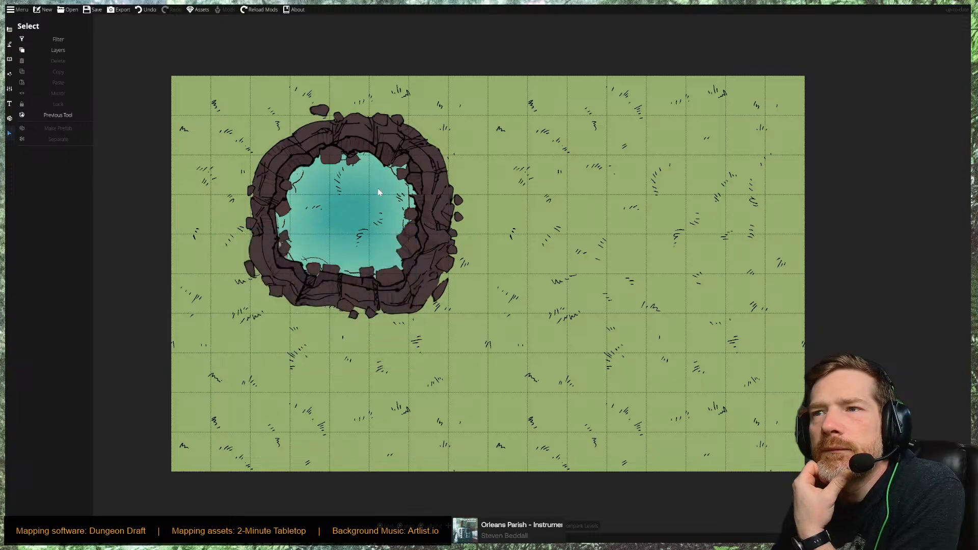
{"action": "left_click_drag", "start_coordinate": [227, 92], "coordinate": [449, 263]}
{"action": "left_click_drag", "start_coordinate": [244, 100], "coordinate": [655, 338]}
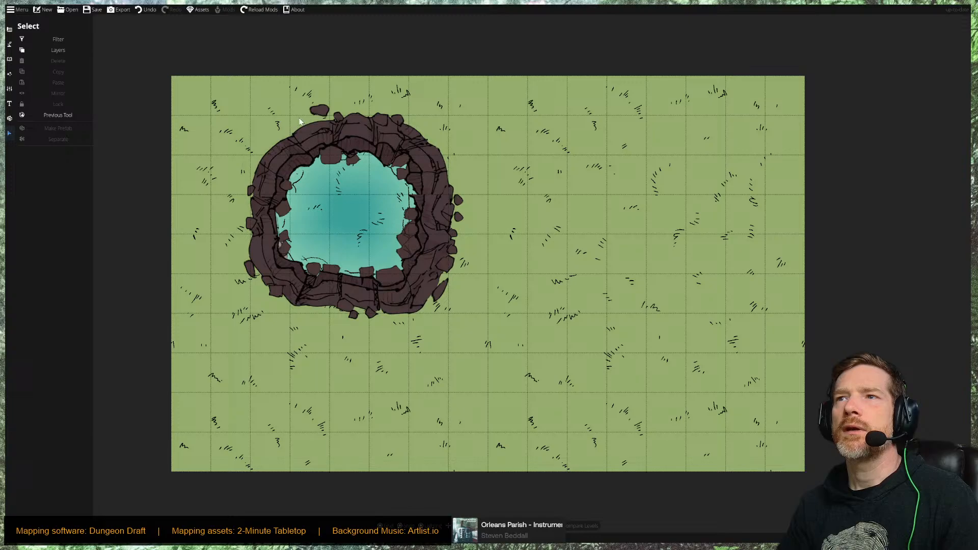
{"action": "left_click_drag", "start_coordinate": [194, 85], "coordinate": [655, 430]}
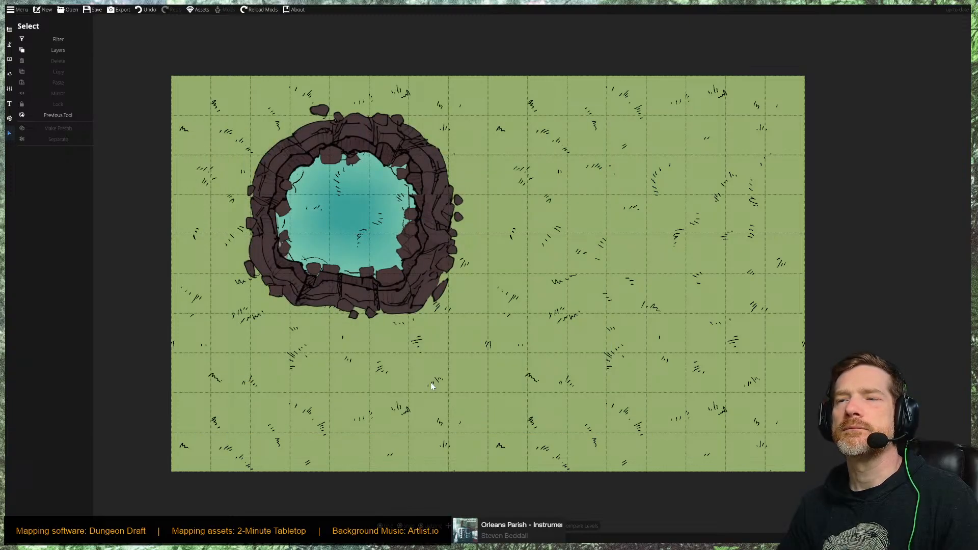
{"action": "left_click_drag", "start_coordinate": [391, 283], "coordinate": [415, 337]}
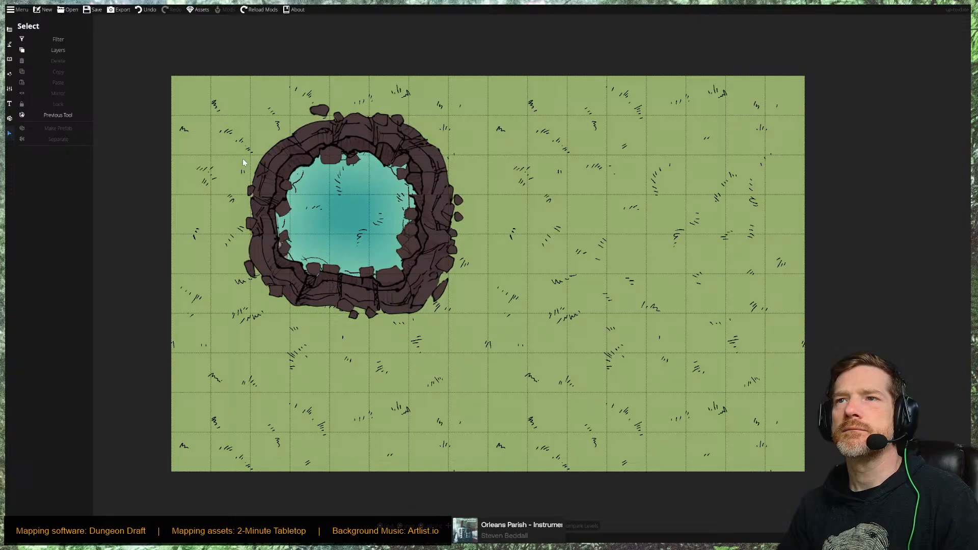
Save the map and exit the program.
{"action": "left_click", "coordinate": [11, 44]}
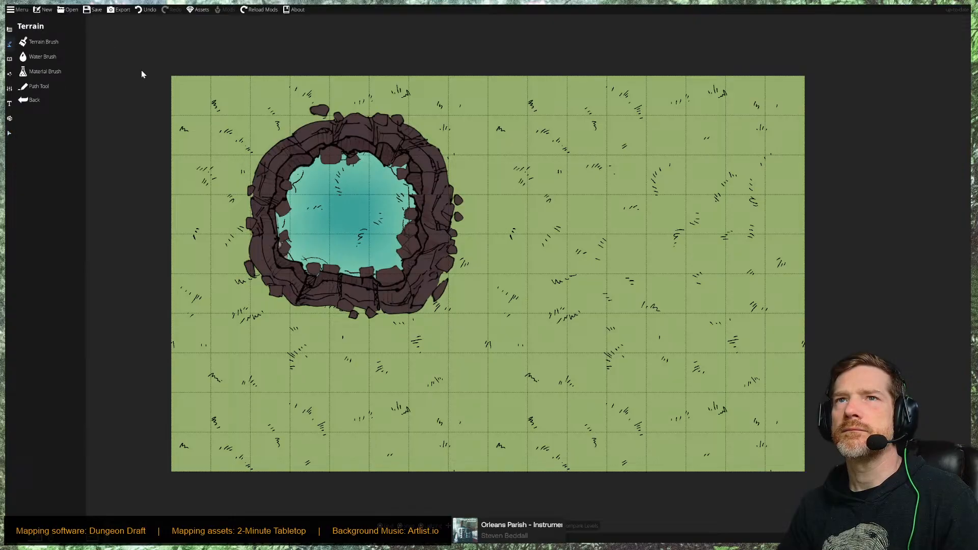
{"action": "left_click", "coordinate": [95, 9]}
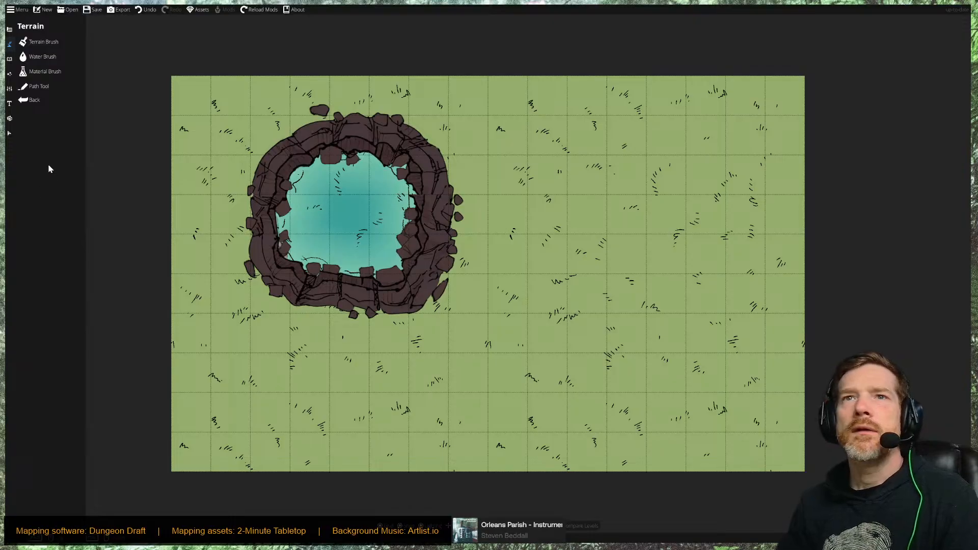
{"action": "key", "text": "v"}
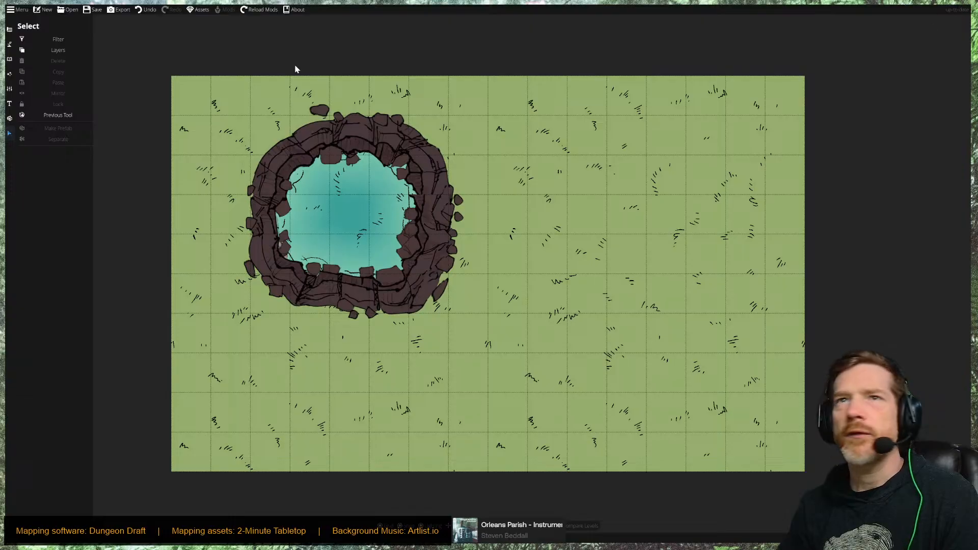
{"action": "left_click", "coordinate": [11, 10]}
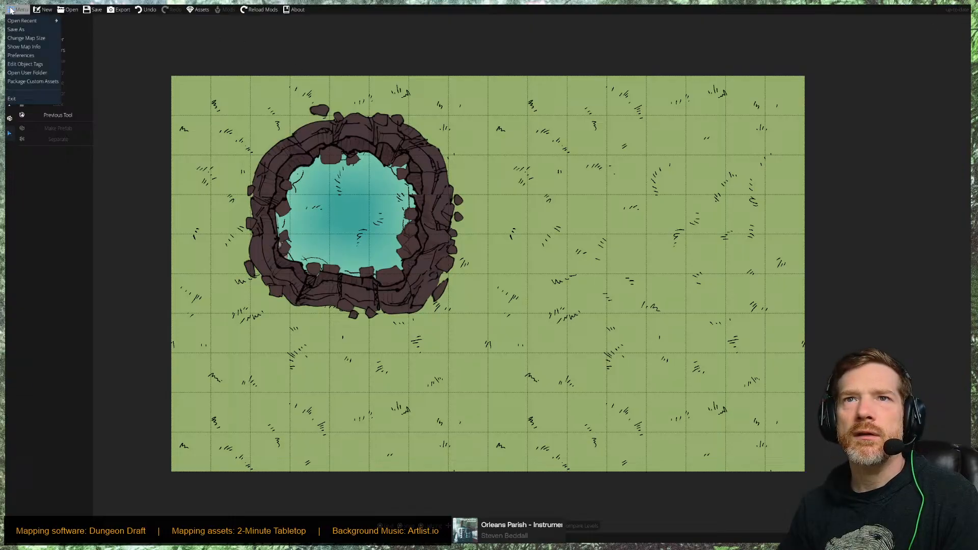
{"action": "left_click", "coordinate": [12, 98]}
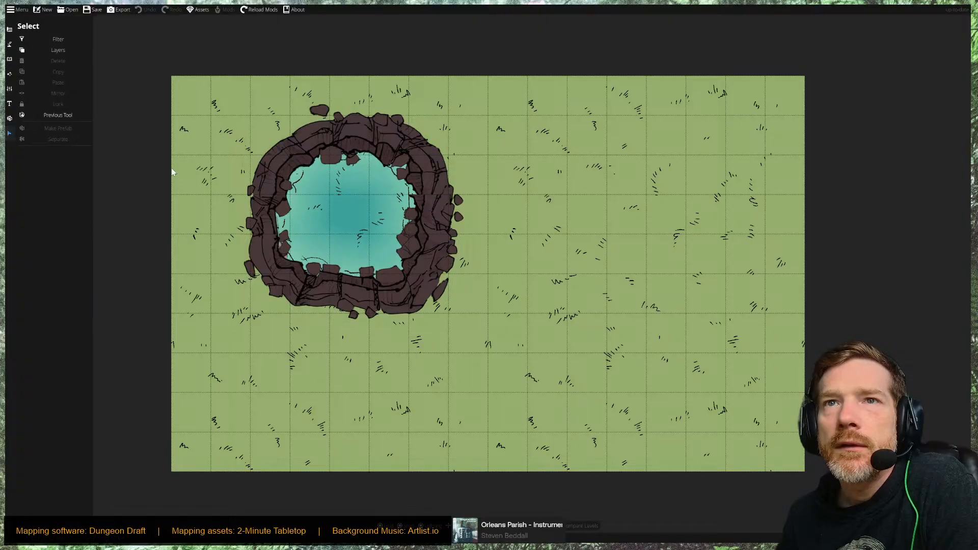
Send the obsidian cliff ring to the back, behind the grey cliff ring.
{"action": "left_click", "coordinate": [279, 192]}
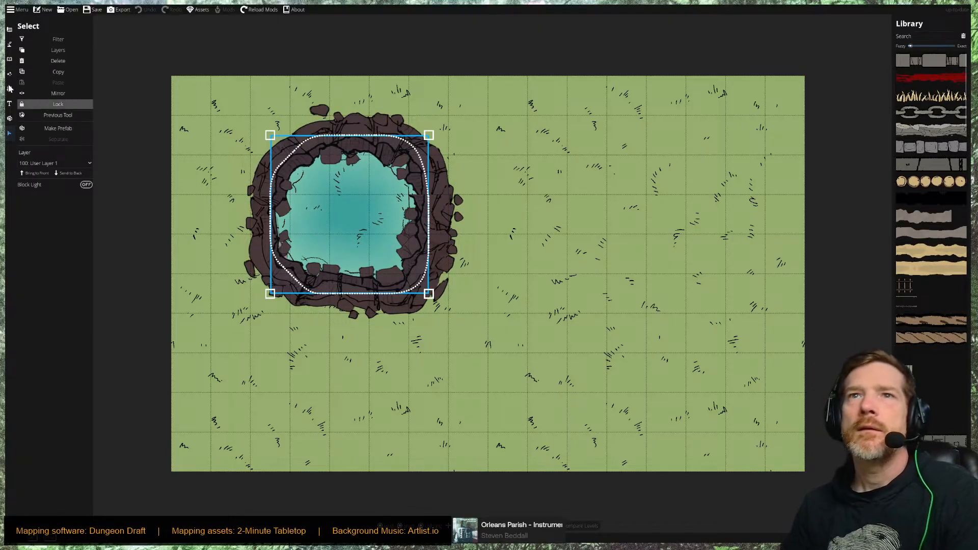
{"action": "left_click", "coordinate": [69, 173]}
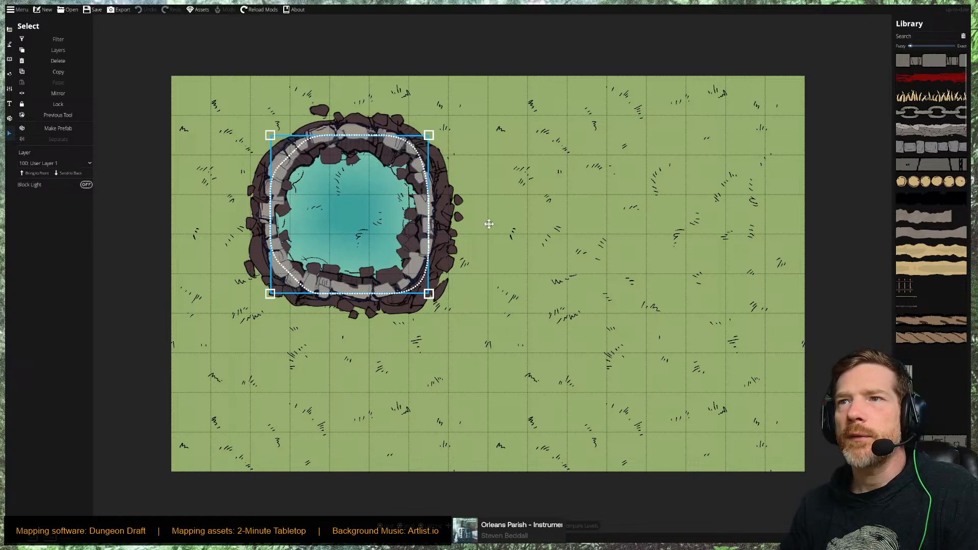
{"action": "left_click", "coordinate": [554, 228]}
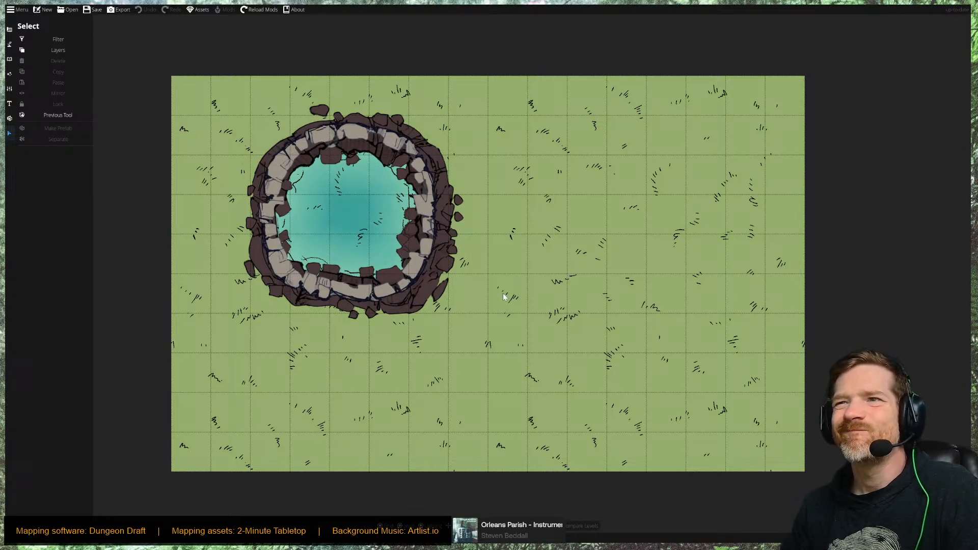
{"action": "left_click", "coordinate": [415, 296]}
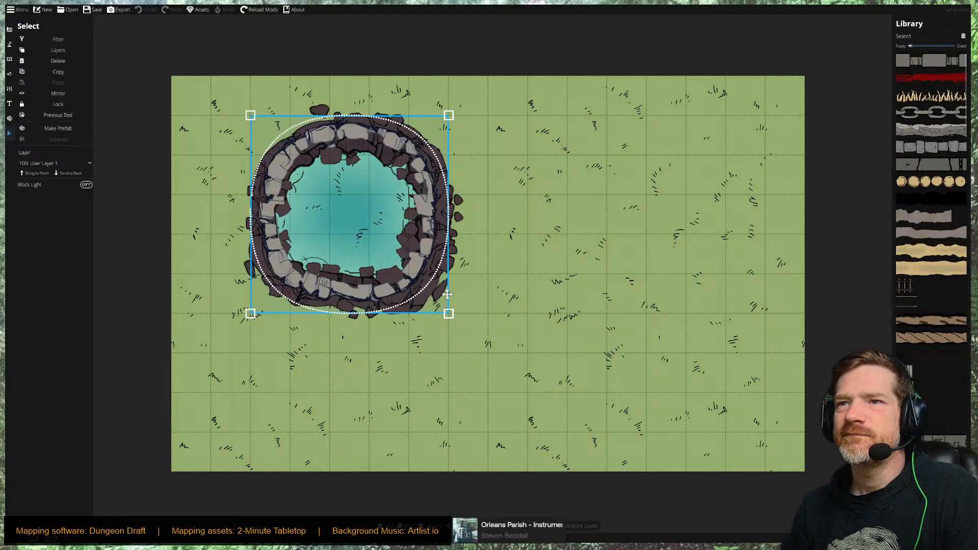
{"action": "key", "text": "Delete"}
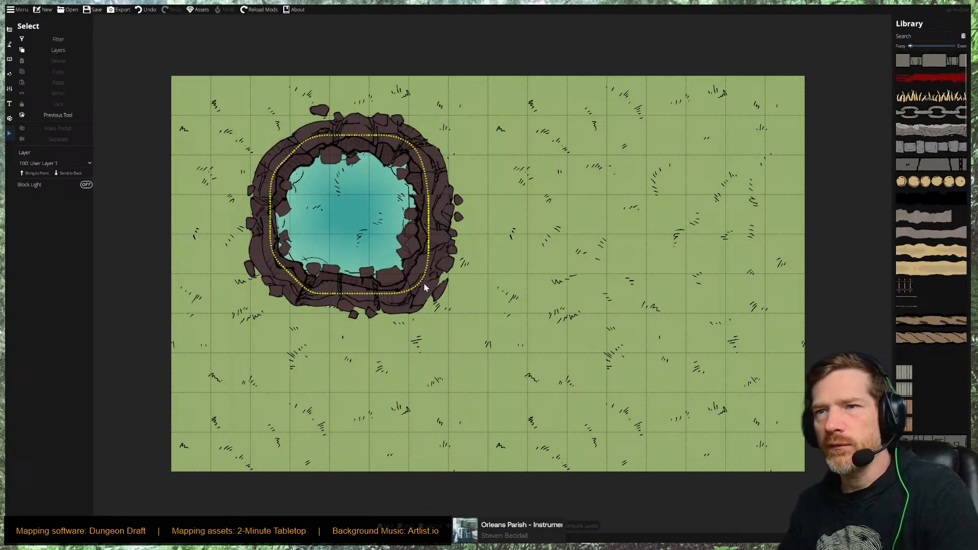
{"action": "key", "text": "ctrl+z"}
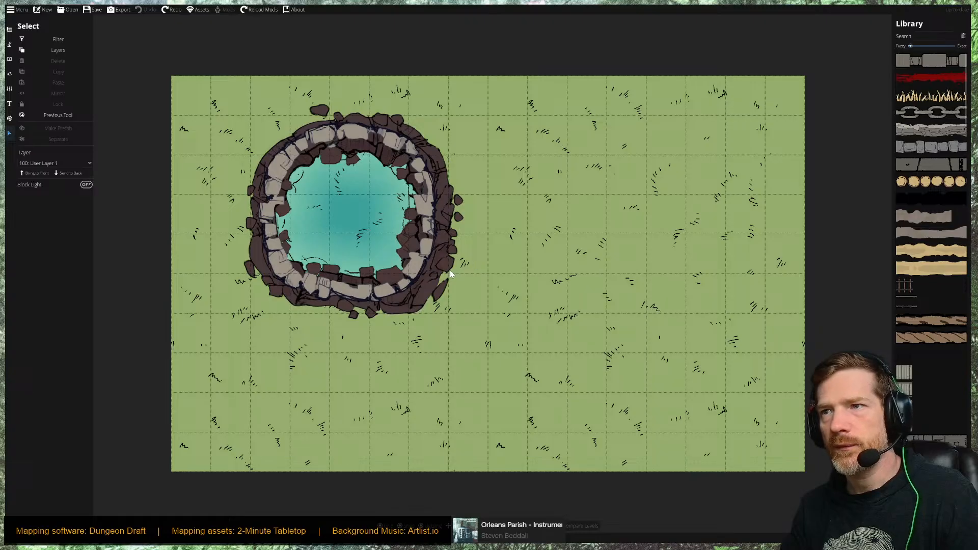
Delete the grey cliff ring around the pool, keeping the obsidian ring.
{"action": "left_click", "coordinate": [449, 267]}
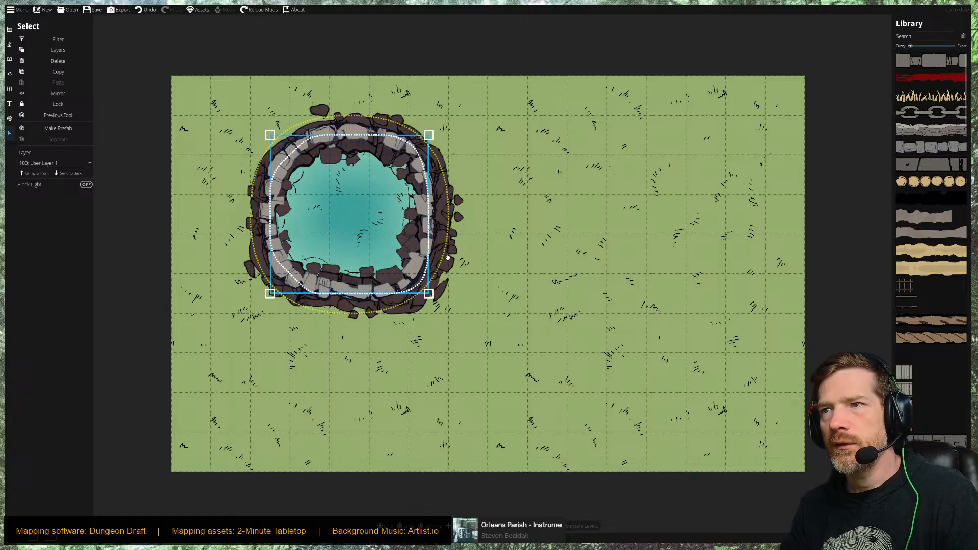
{"action": "left_click", "coordinate": [475, 165]}
{"action": "left_click", "coordinate": [446, 179]}
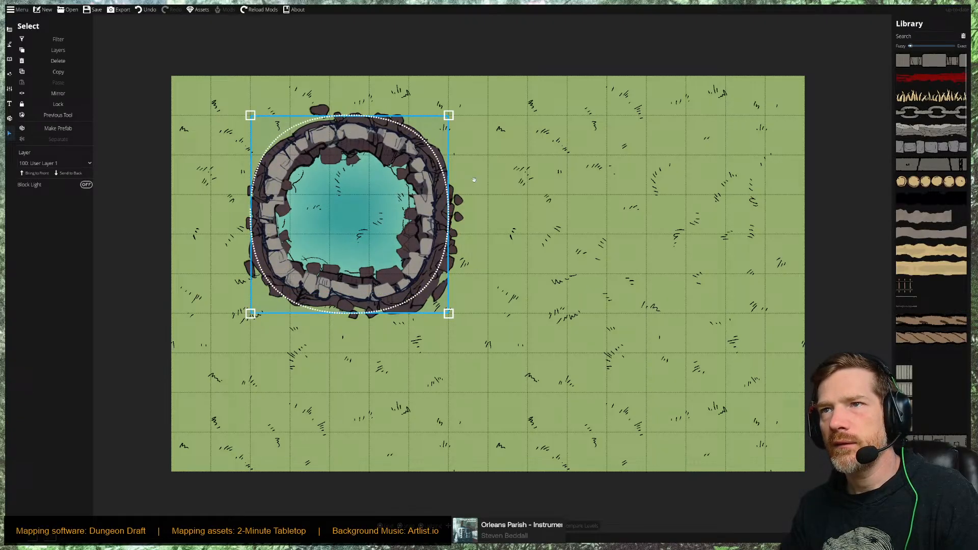
{"action": "key", "text": "Delete"}
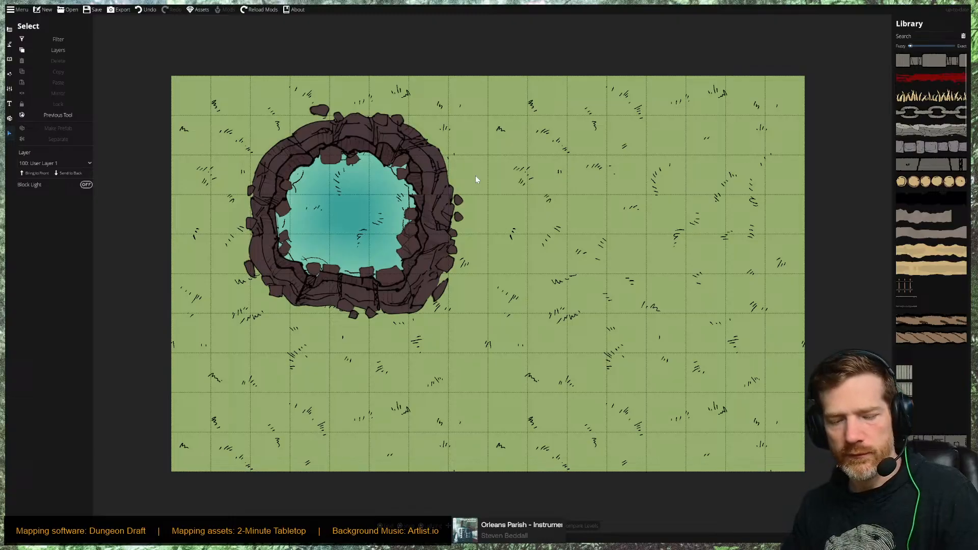
{"action": "key", "text": "ctrl+z"}
{"action": "key", "text": "ctrl+z"}
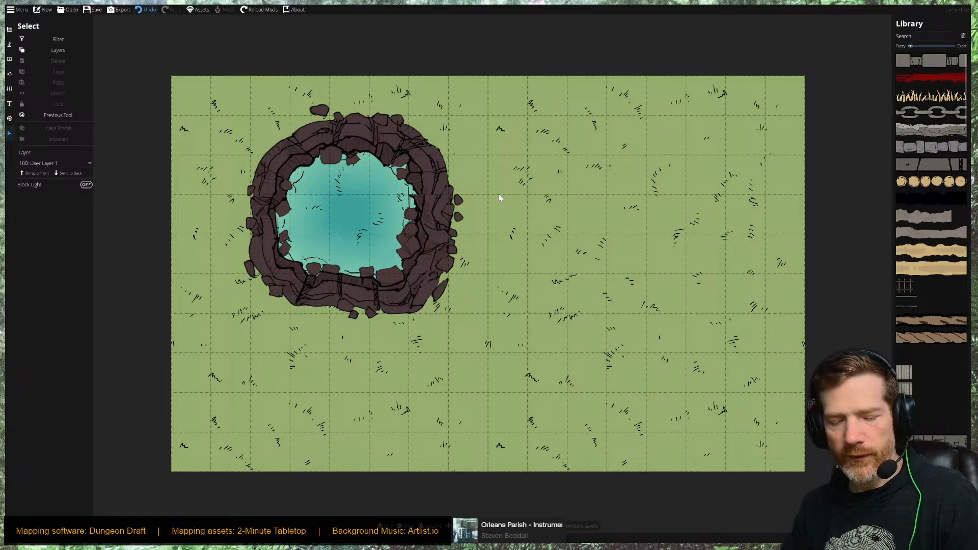
Delete the obsidian cliff ring so that only the pool of water is left on the grass.
{"action": "left_click", "coordinate": [498, 197]}
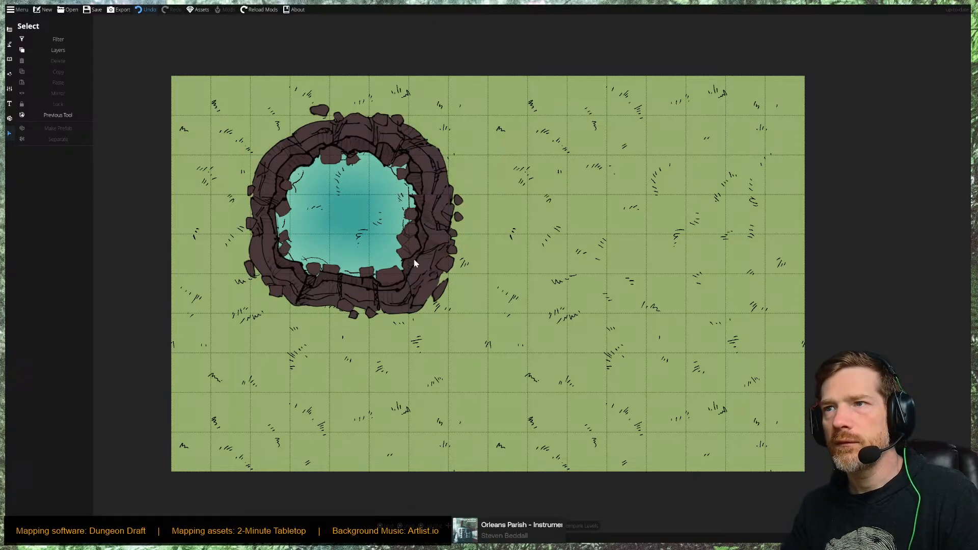
{"action": "left_click", "coordinate": [414, 286]}
{"action": "key", "text": "Delete"}
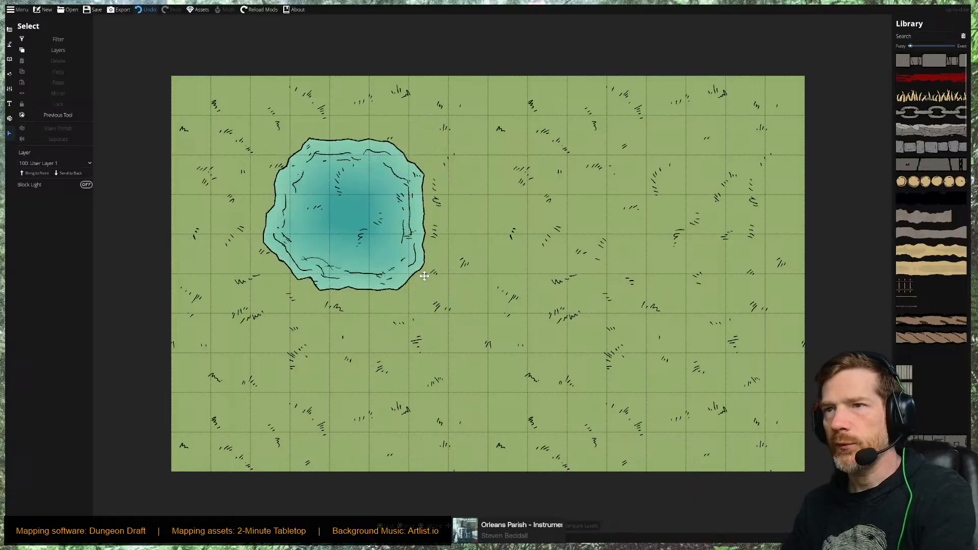
{"action": "left_click", "coordinate": [468, 263]}
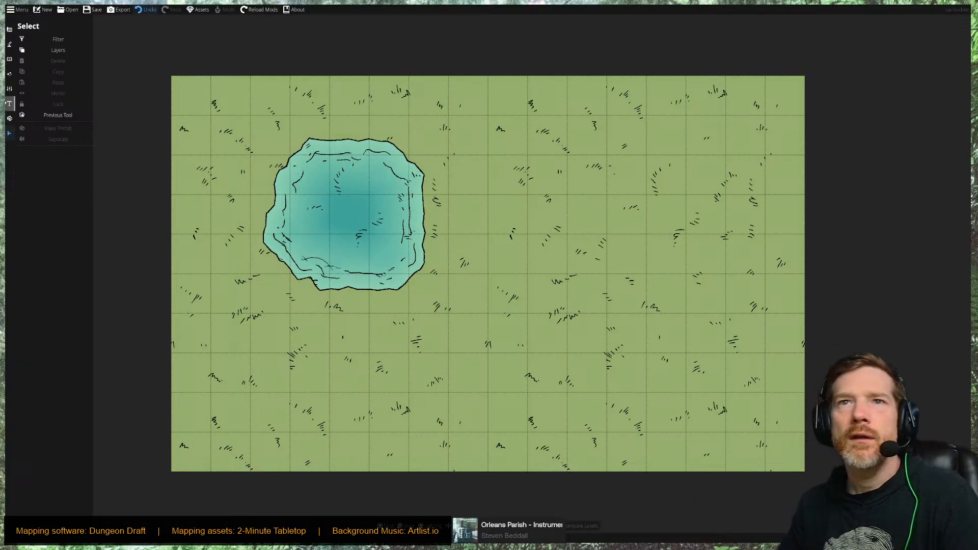
Activate the Path Tool and compare the stone cliff, grassy ledge and dirt slope paths in the library.
{"action": "left_click", "coordinate": [9, 44]}
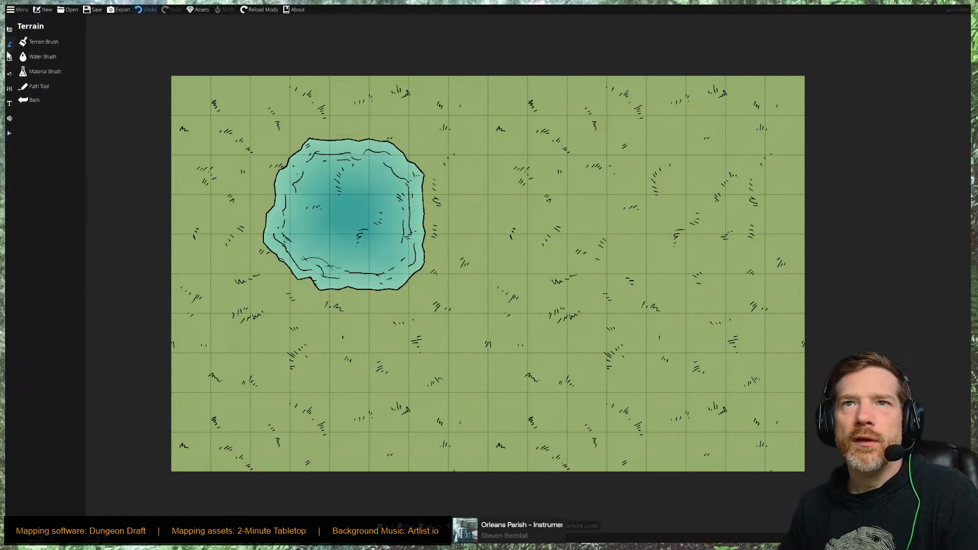
{"action": "left_click", "coordinate": [35, 86]}
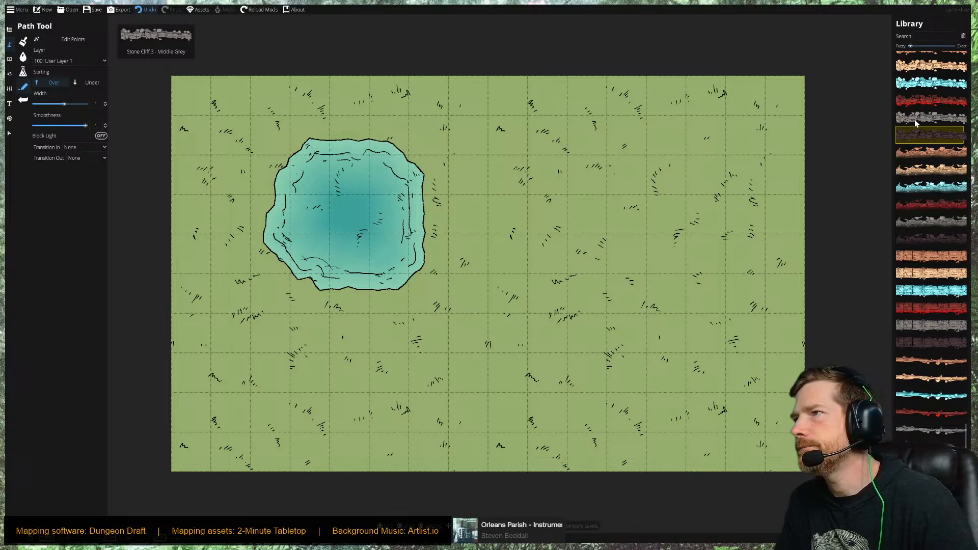
{"action": "scroll", "coordinate": [922, 153], "scroll_direction": "up", "scroll_amount": 5}
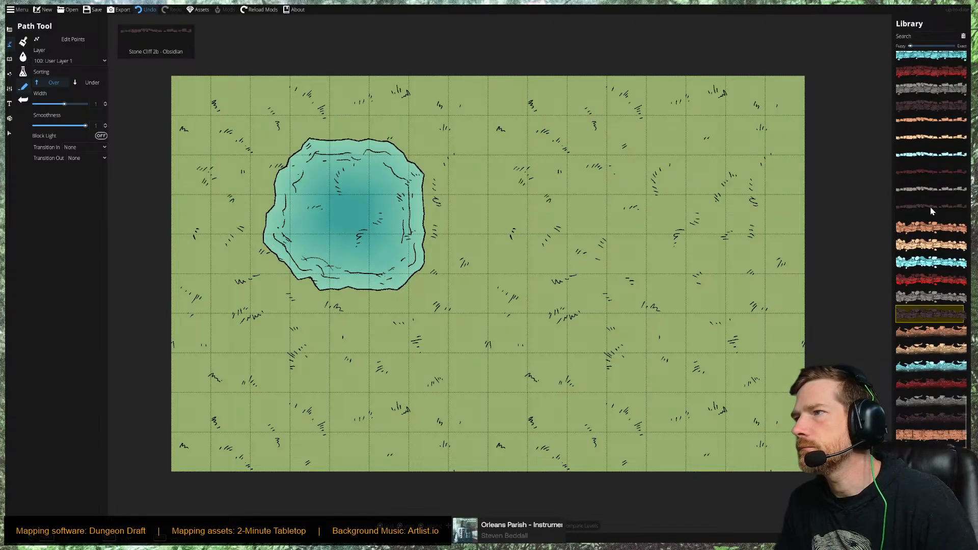
{"action": "mouse_move", "coordinate": [931, 207]}
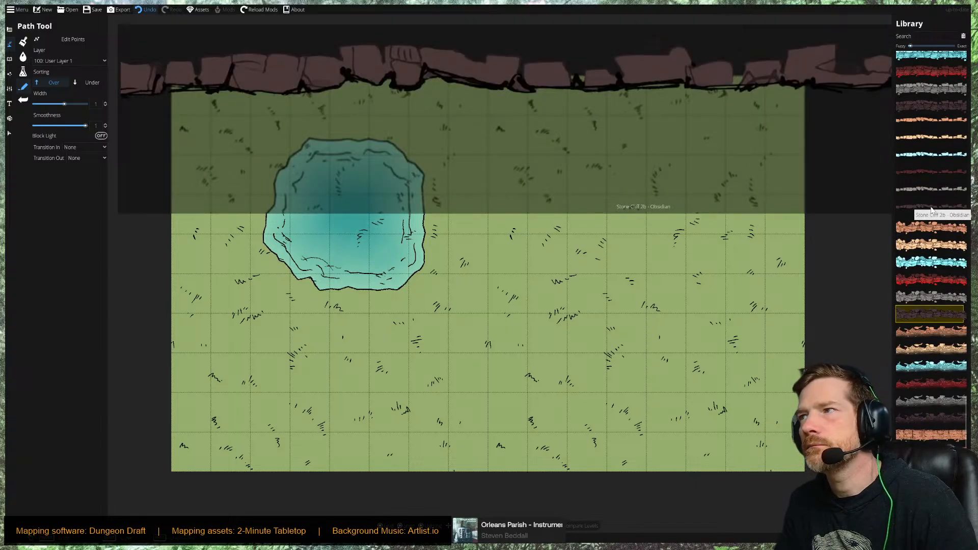
{"action": "scroll", "coordinate": [935, 152], "scroll_direction": "up", "scroll_amount": 3}
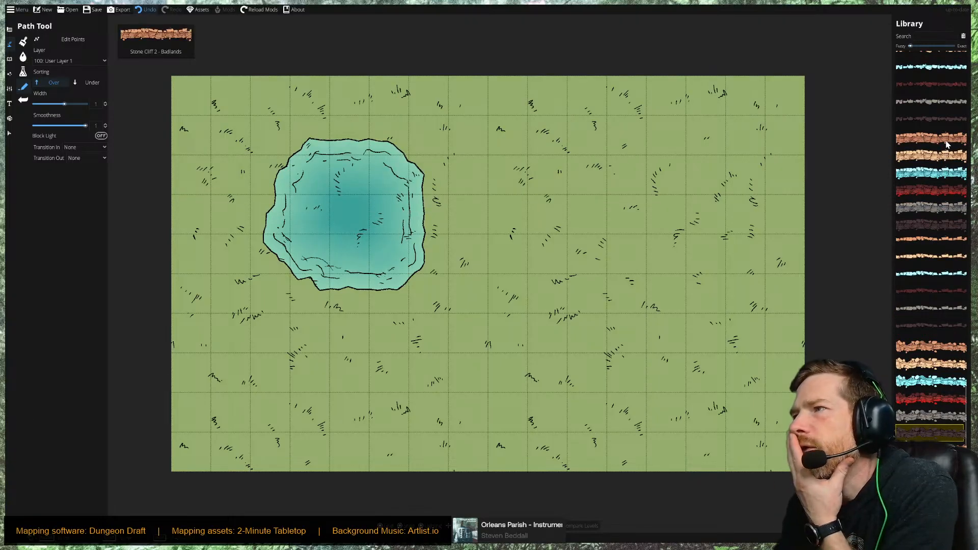
{"action": "scroll", "coordinate": [940, 145], "scroll_direction": "up", "scroll_amount": 3}
{"action": "scroll", "coordinate": [940, 145], "scroll_direction": "up", "scroll_amount": 3}
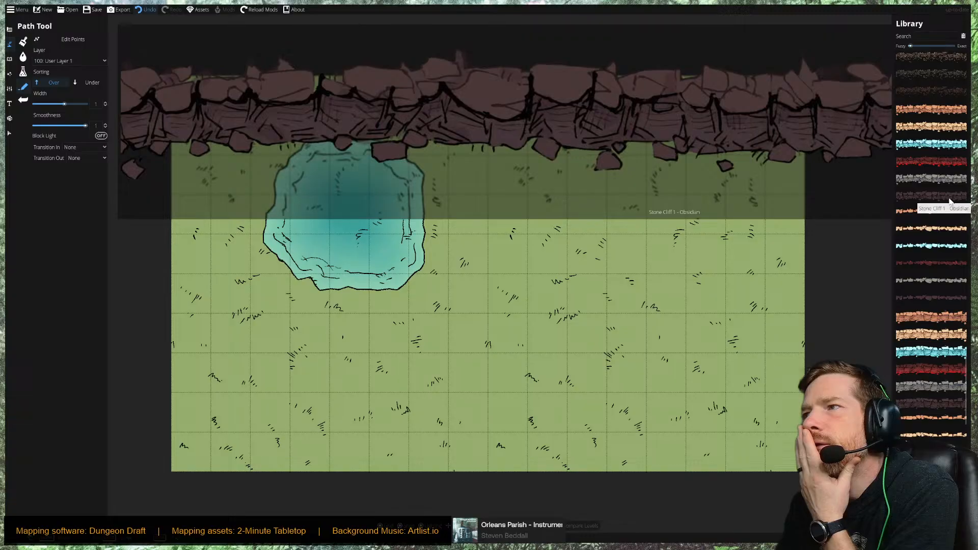
{"action": "scroll", "coordinate": [950, 202], "scroll_direction": "up", "scroll_amount": 5}
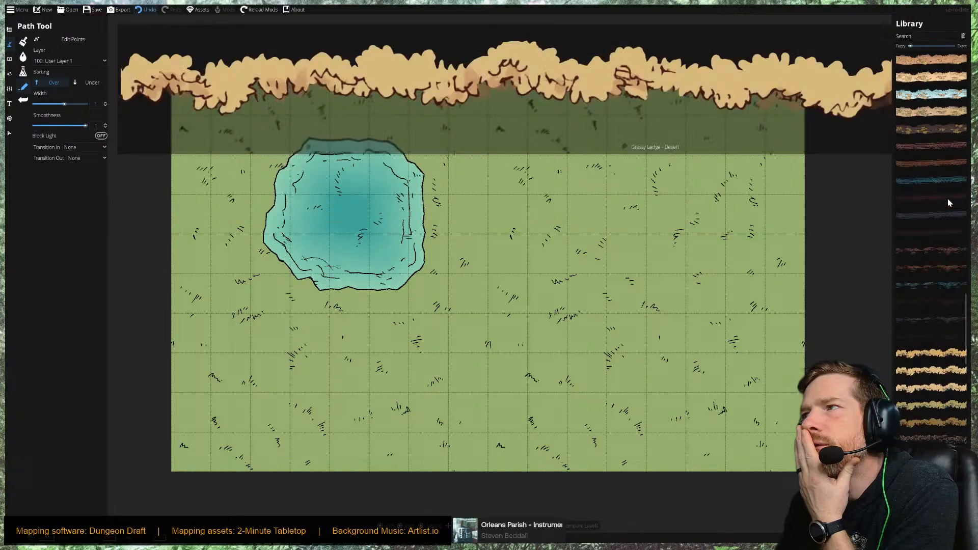
{"action": "scroll", "coordinate": [948, 202], "scroll_direction": "up", "scroll_amount": 3}
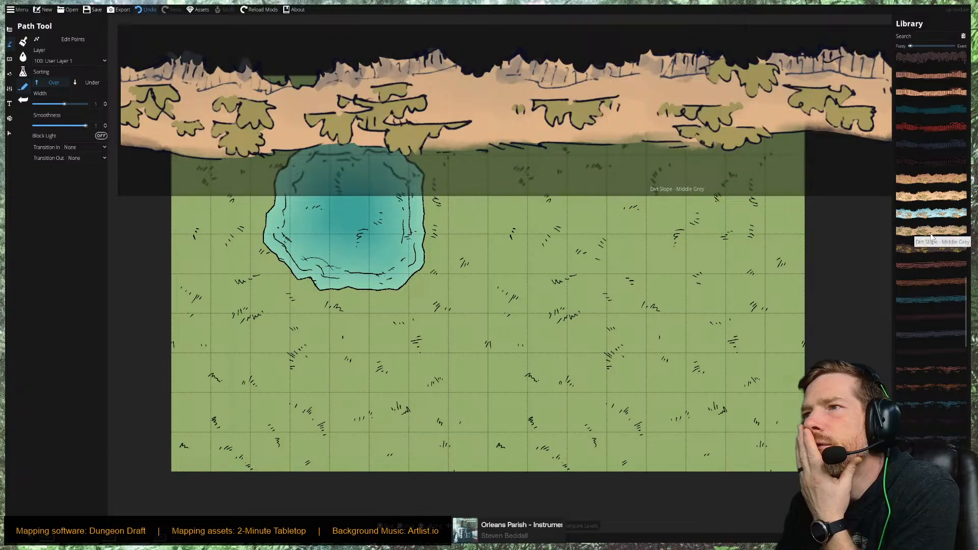
{"action": "left_click", "coordinate": [930, 179]}
{"action": "mouse_move", "coordinate": [934, 181]}
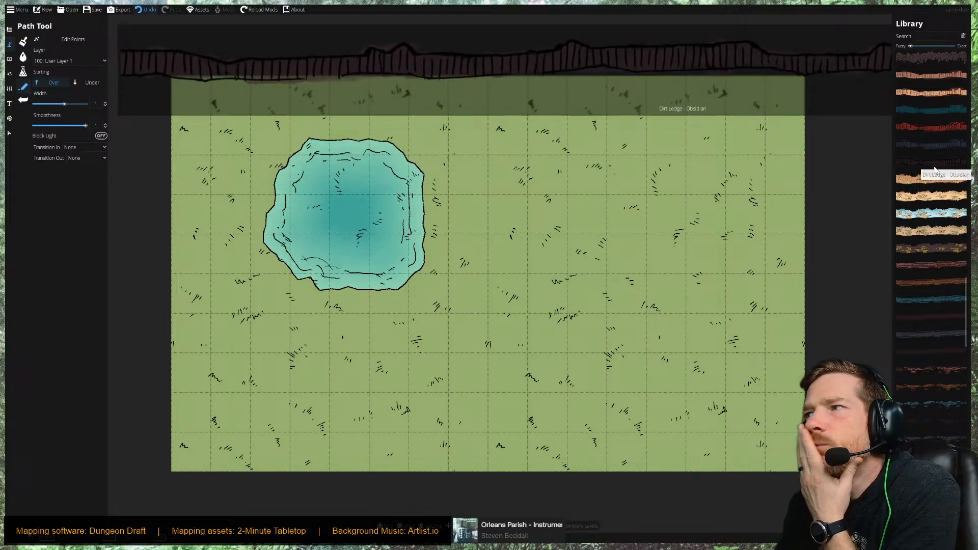
Draw a closed Dirt Ledge - Obsidian path around the edge of the pool.
{"action": "scroll", "coordinate": [936, 170], "scroll_direction": "up", "scroll_amount": 2}
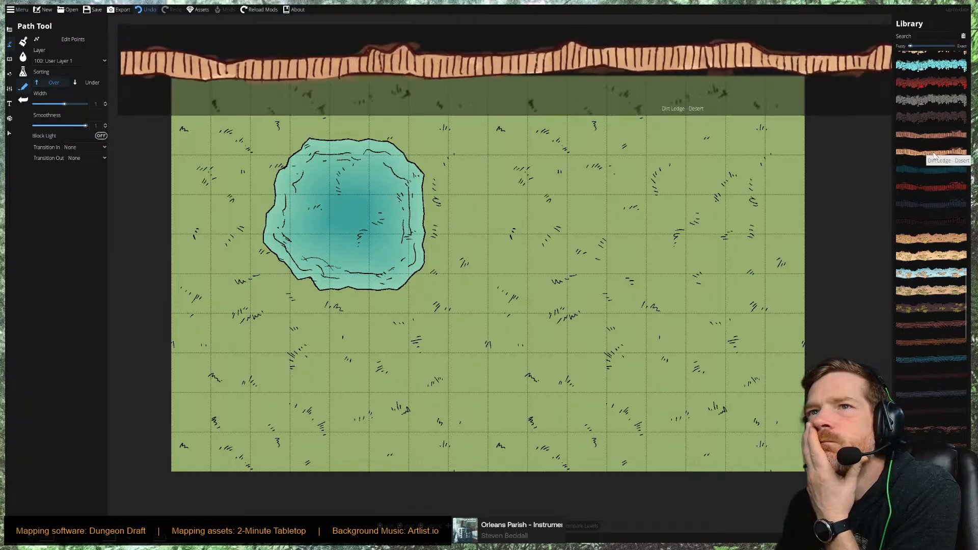
{"action": "mouse_move", "coordinate": [929, 136]}
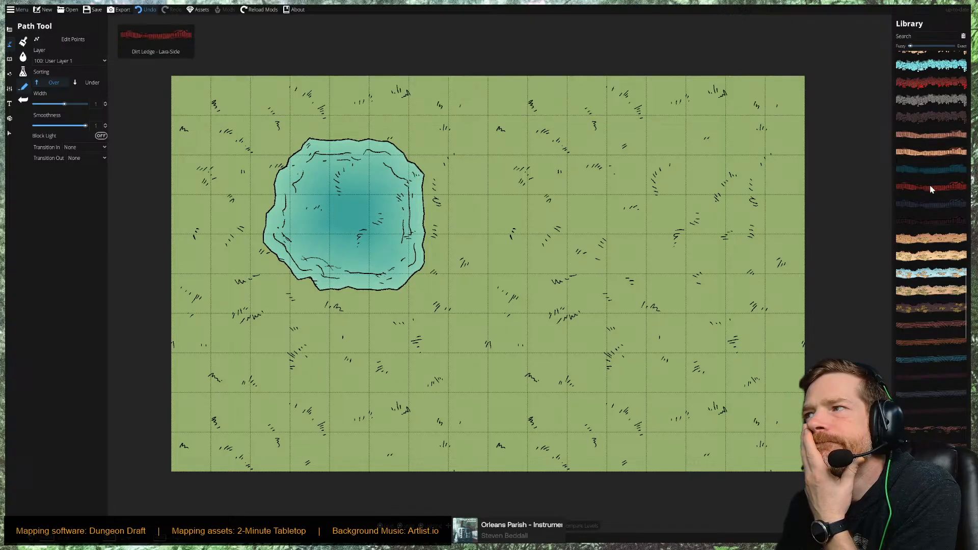
{"action": "mouse_move", "coordinate": [933, 219]}
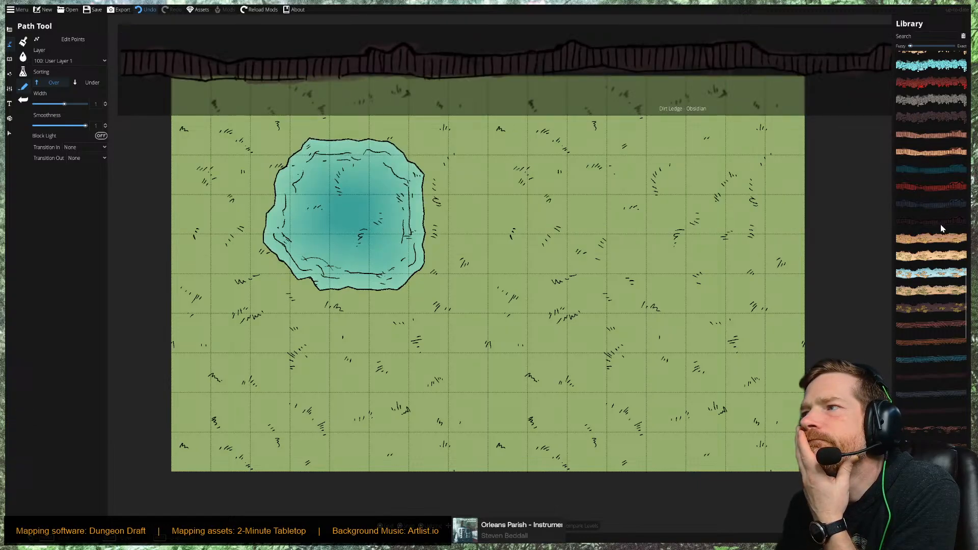
{"action": "left_click", "coordinate": [940, 224]}
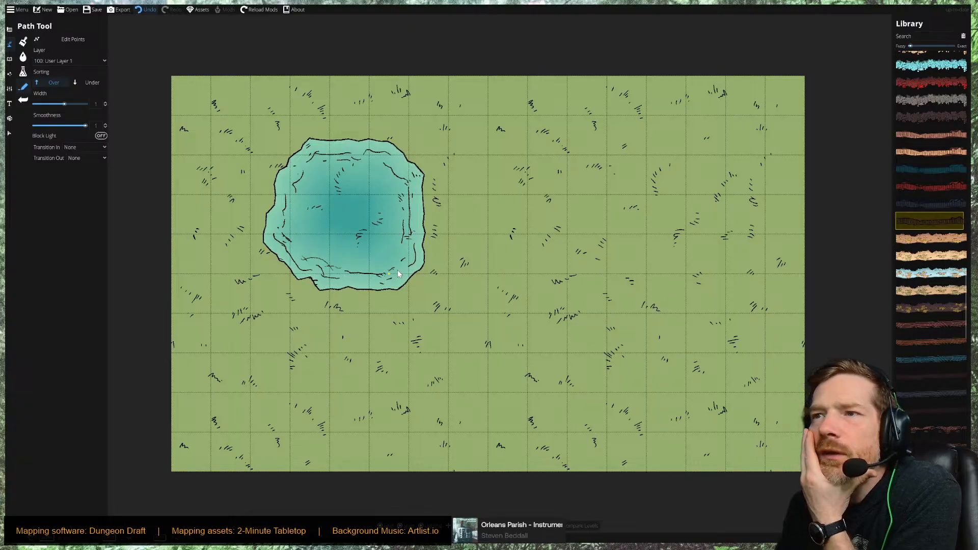
{"action": "left_click", "coordinate": [413, 279]}
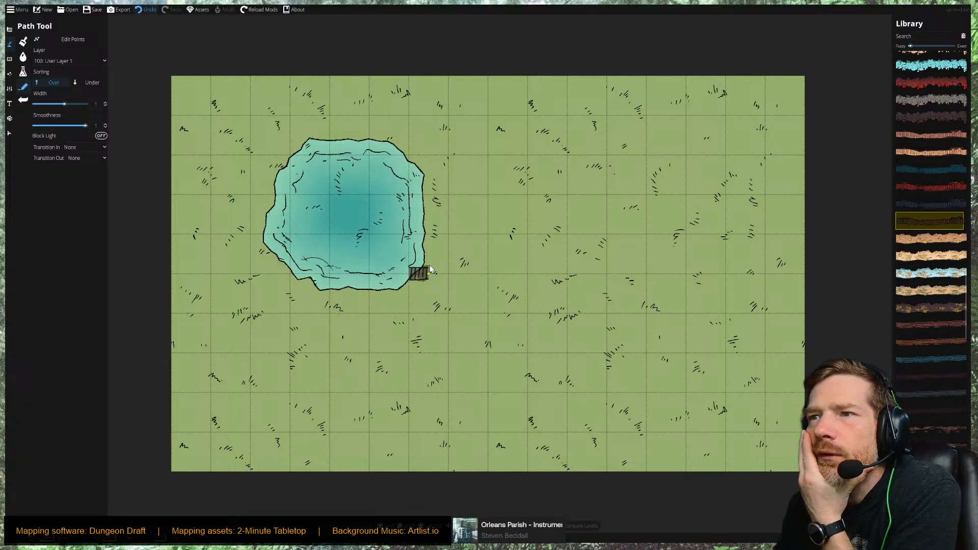
{"action": "mouse_move", "coordinate": [431, 253]}
{"action": "left_mouse_down"}
{"action": "mouse_move", "coordinate": [421, 164]}
{"action": "mouse_move", "coordinate": [387, 137]}
{"action": "mouse_move", "coordinate": [338, 137]}
{"action": "mouse_move", "coordinate": [296, 145]}
{"action": "mouse_move", "coordinate": [276, 179]}
{"action": "mouse_move", "coordinate": [261, 224]}
{"action": "mouse_move", "coordinate": [274, 262]}
{"action": "left_mouse_up"}
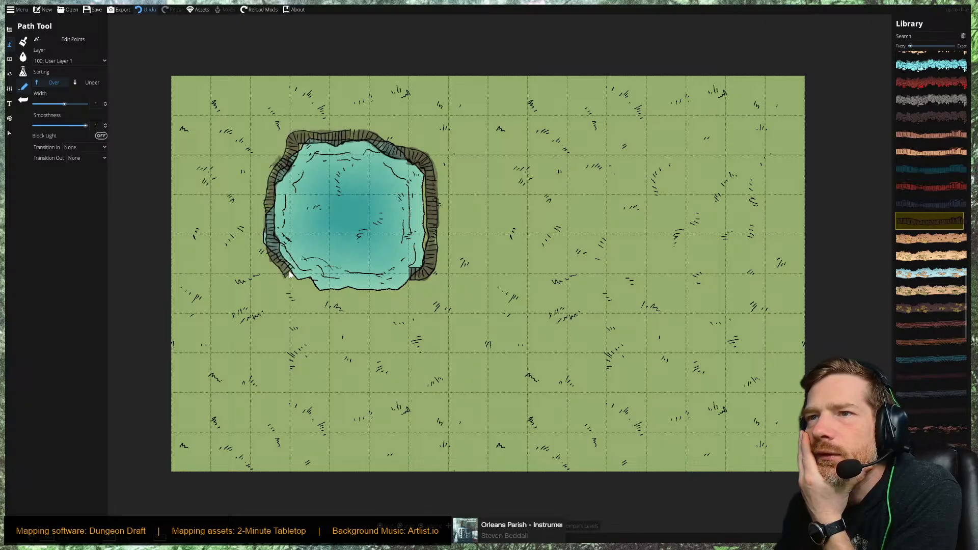
{"action": "left_click_drag", "start_coordinate": [325, 294], "coordinate": [416, 282]}
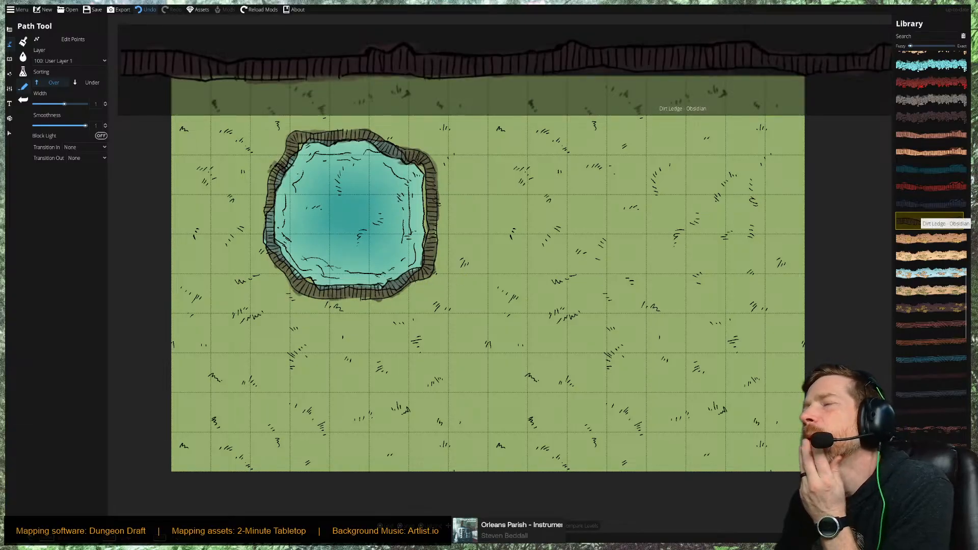
Draw a closed ring of Stone Ledge 2 - Middle Grey around the pool, over the obsidian dirt ledge.
{"action": "scroll", "coordinate": [956, 162], "scroll_direction": "up", "scroll_amount": 3}
{"action": "scroll", "coordinate": [956, 162], "scroll_direction": "down", "scroll_amount": 5}
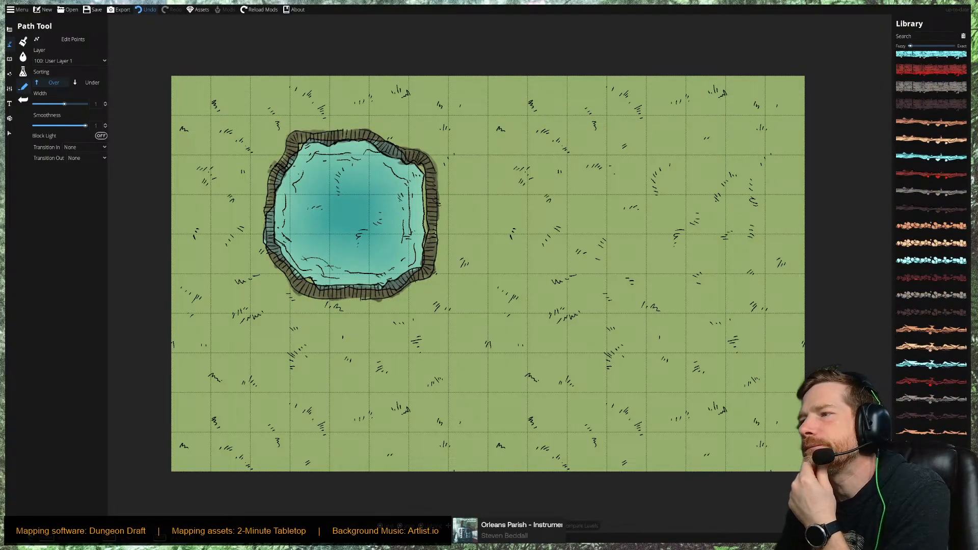
{"action": "left_click", "coordinate": [930, 295]}
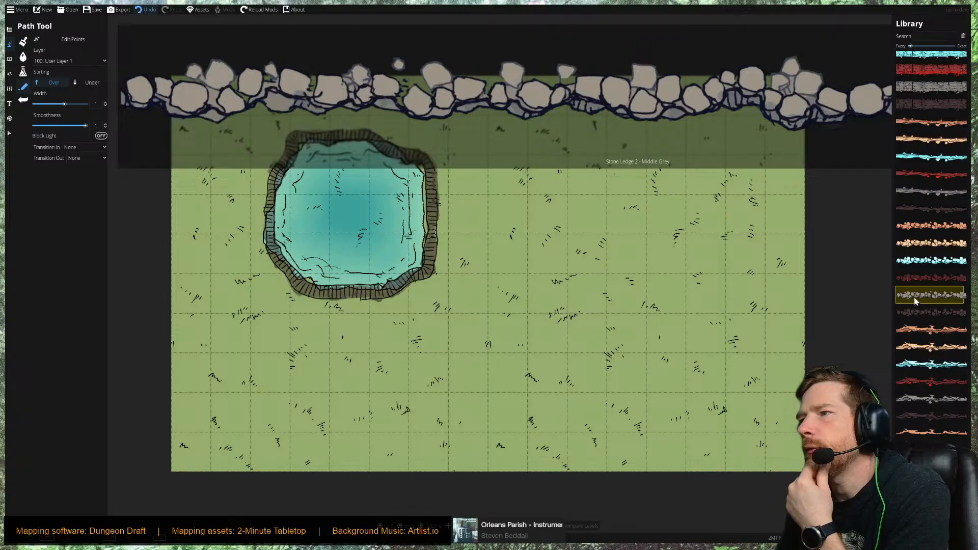
{"action": "left_click", "coordinate": [331, 295]}
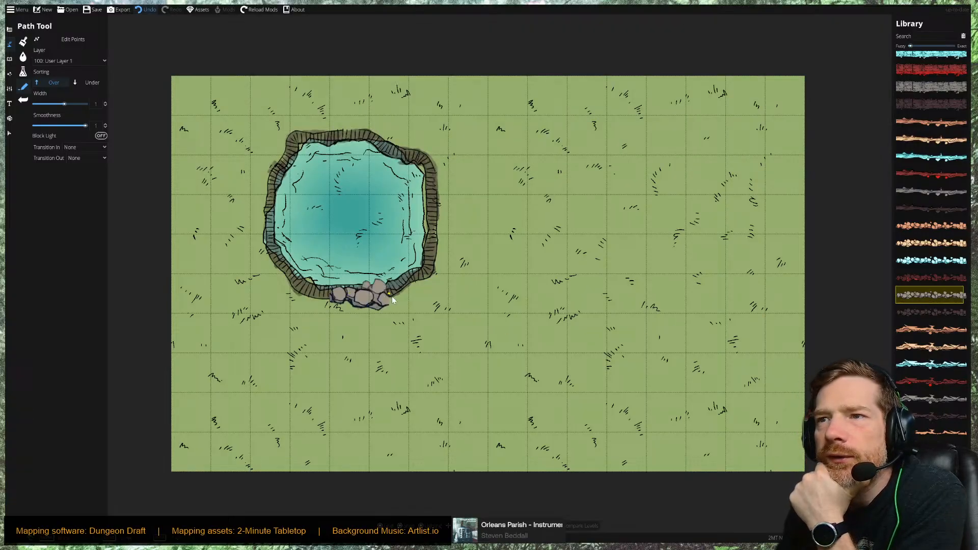
{"action": "left_click", "coordinate": [428, 276]}
{"action": "left_click", "coordinate": [432, 219]}
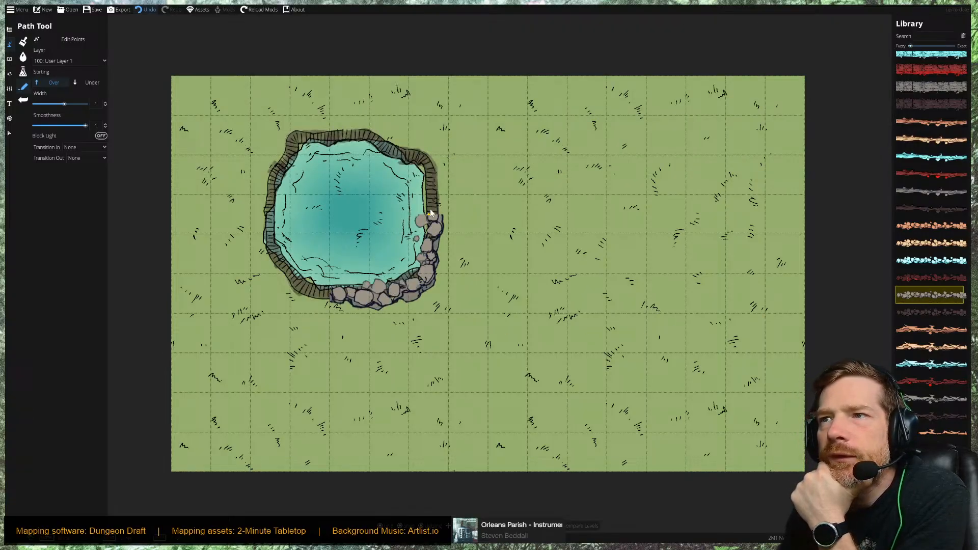
{"action": "left_click", "coordinate": [428, 172]}
{"action": "left_click", "coordinate": [411, 150]}
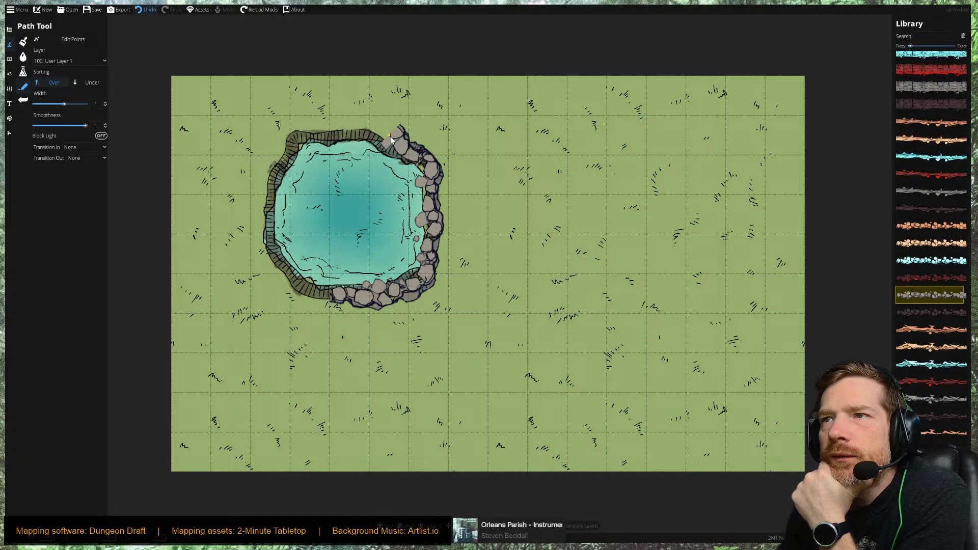
{"action": "left_click", "coordinate": [390, 136]}
{"action": "left_click", "coordinate": [310, 135]}
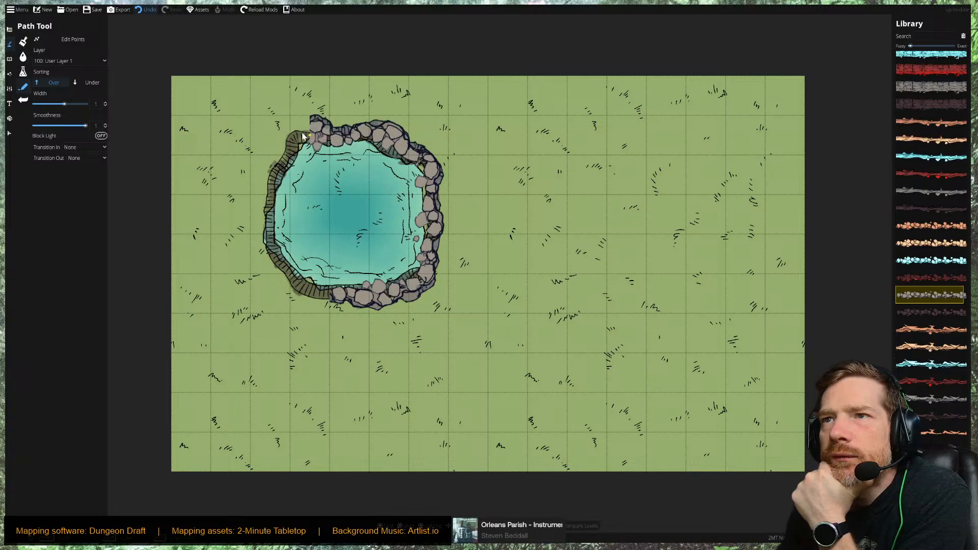
{"action": "left_click", "coordinate": [277, 177]}
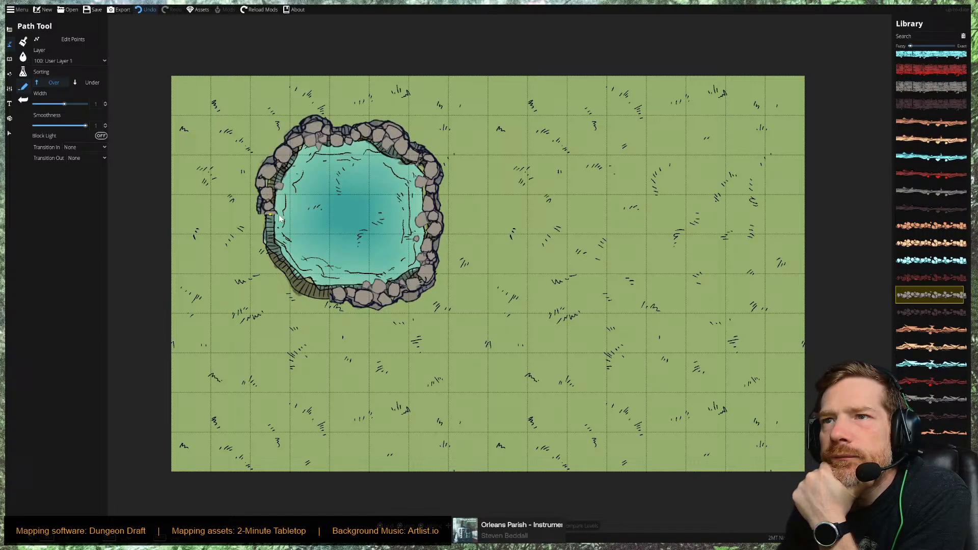
{"action": "left_click", "coordinate": [278, 236]}
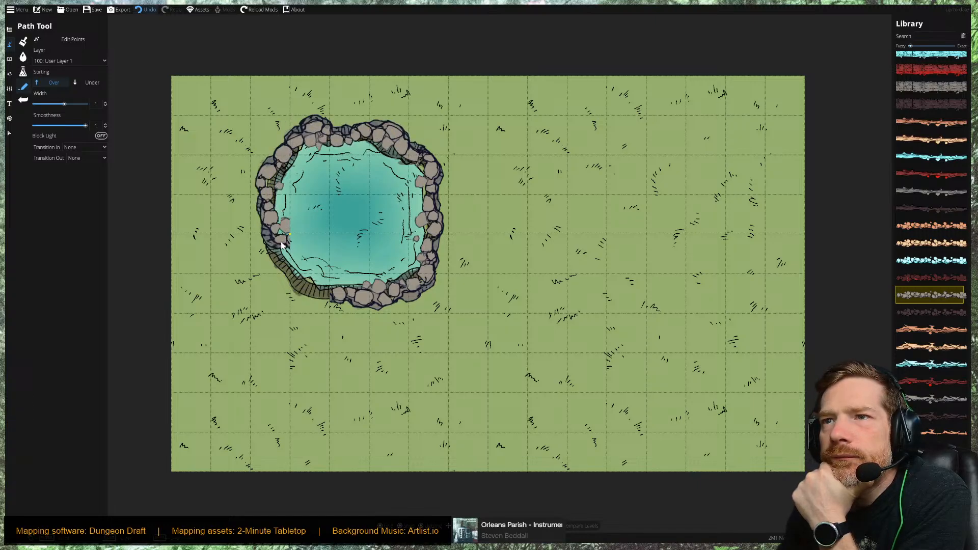
{"action": "left_click", "coordinate": [329, 297]}
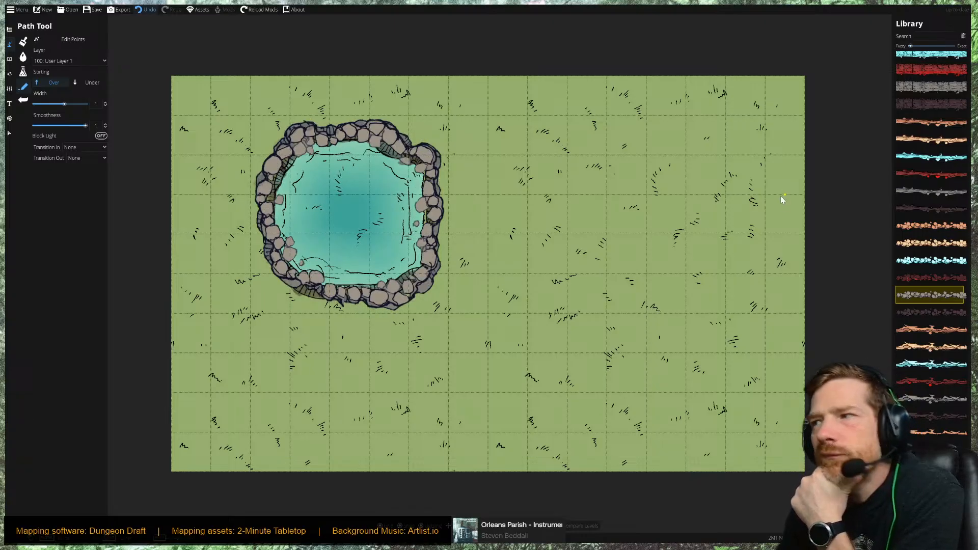
Draw a trial Stone Cliff 5 - Middle Grey path over the pool's upper-left edge and delete it.
{"action": "left_click", "coordinate": [930, 87]}
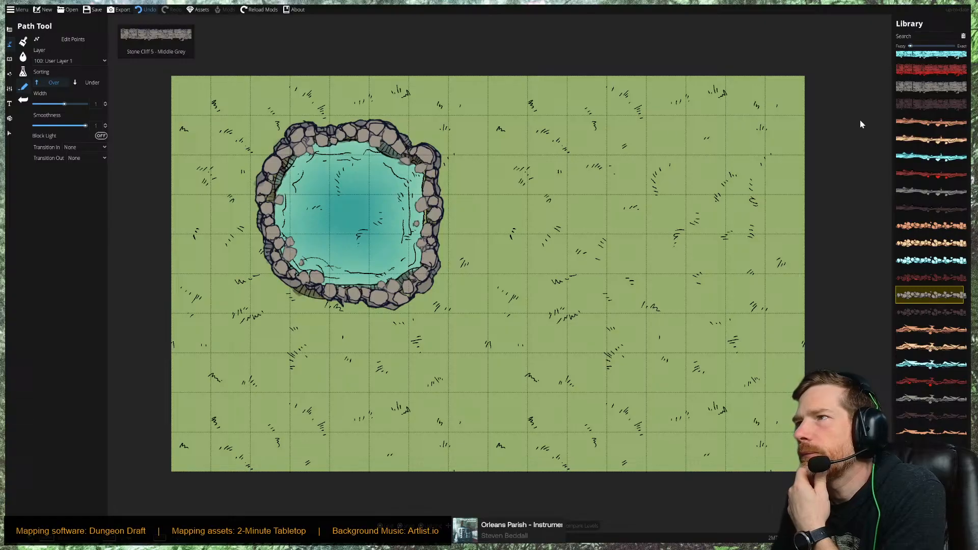
{"action": "mouse_move", "coordinate": [329, 125]}
{"action": "left_mouse_down"}
{"action": "mouse_move", "coordinate": [291, 125]}
{"action": "mouse_move", "coordinate": [258, 204]}
{"action": "mouse_move", "coordinate": [261, 231]}
{"action": "mouse_move", "coordinate": [271, 237]}
{"action": "mouse_move", "coordinate": [273, 223]}
{"action": "left_mouse_up"}
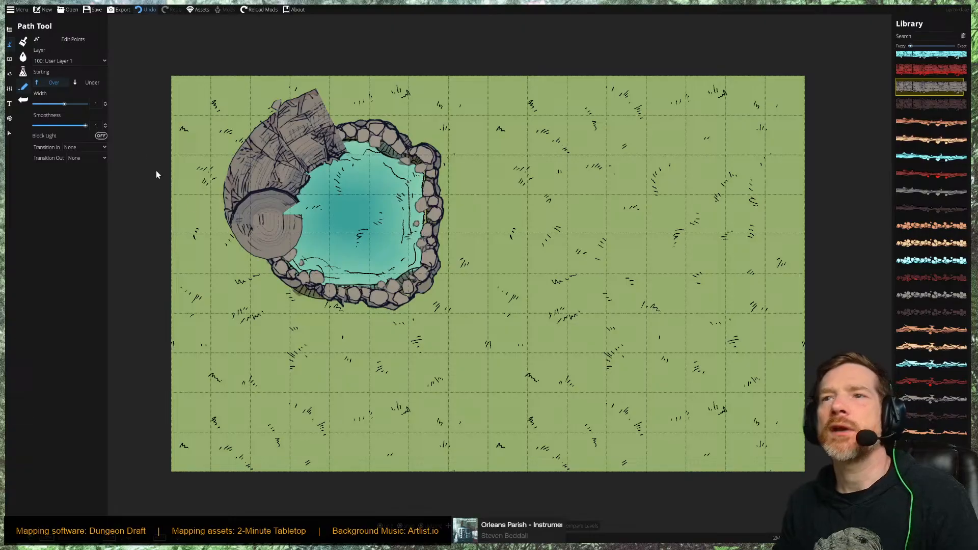
{"action": "left_click", "coordinate": [9, 134]}
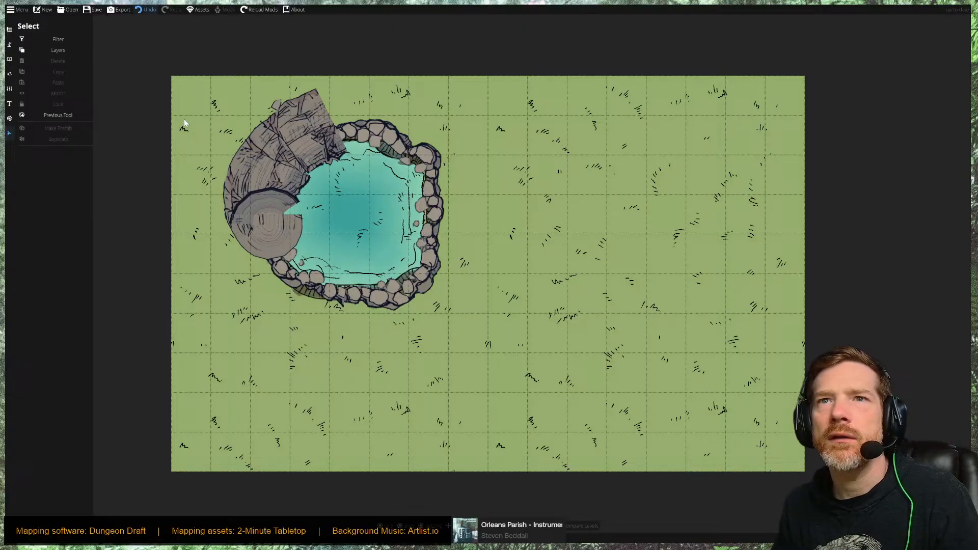
{"action": "left_click", "coordinate": [294, 134]}
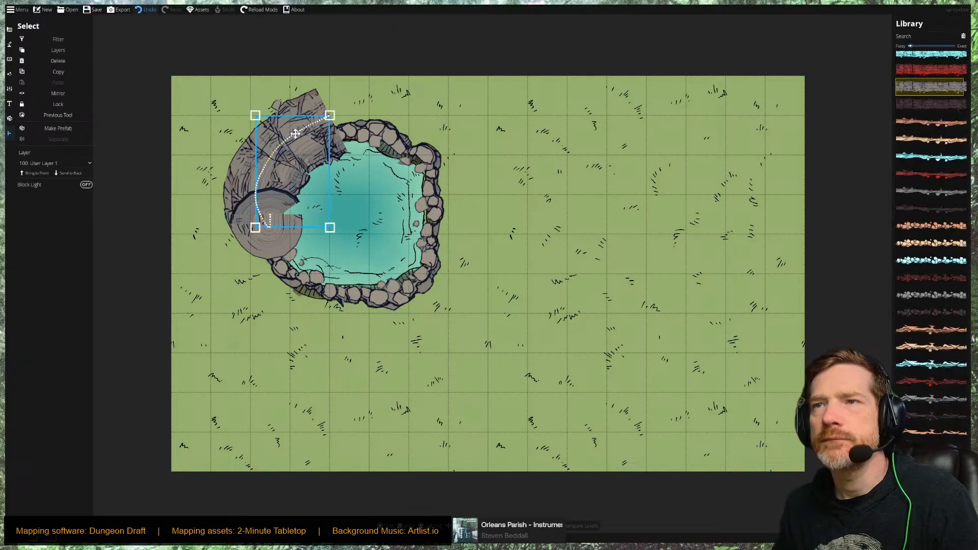
{"action": "key", "text": "Delete"}
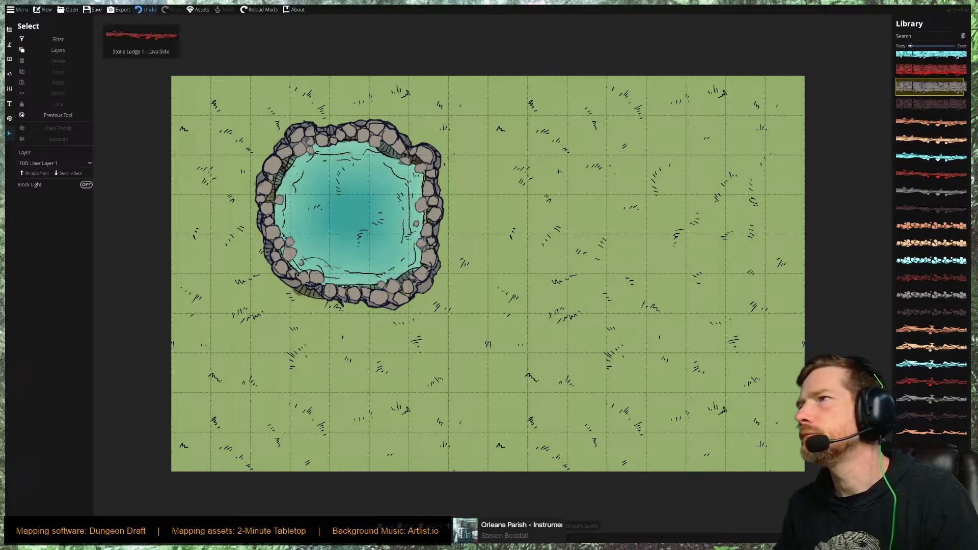
Compare the stone cliff path variants in the library, including Stone Cliff 3 and Stone Cliff 2b in Middle Grey.
{"action": "scroll", "coordinate": [930, 118], "scroll_direction": "up", "scroll_amount": 5}
{"action": "mouse_move", "coordinate": [929, 117]}
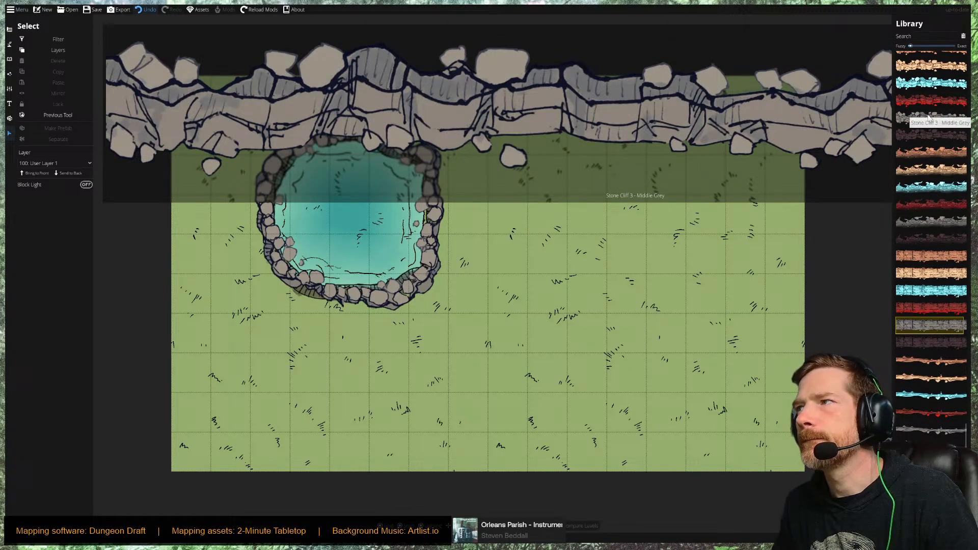
{"action": "scroll", "coordinate": [928, 118], "scroll_direction": "up", "scroll_amount": 2}
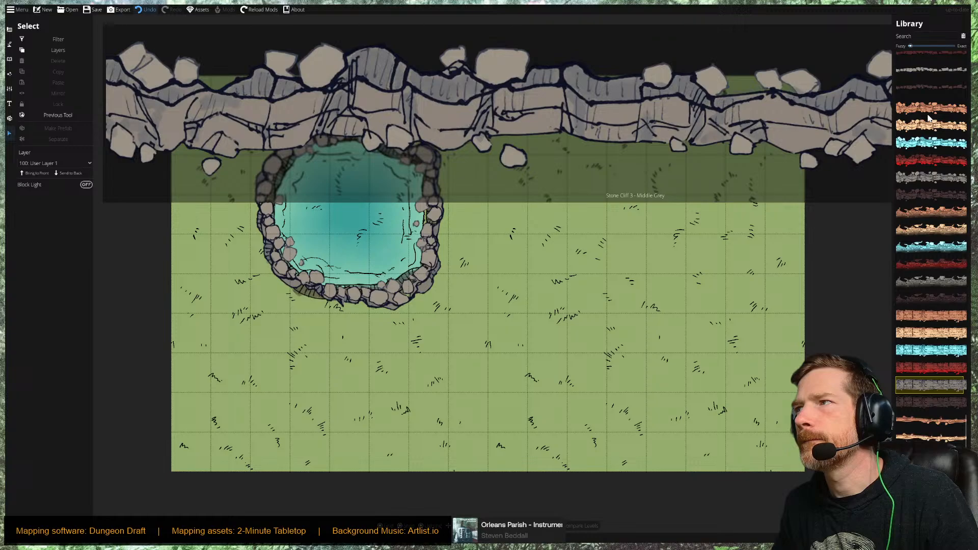
{"action": "mouse_move", "coordinate": [927, 388]}
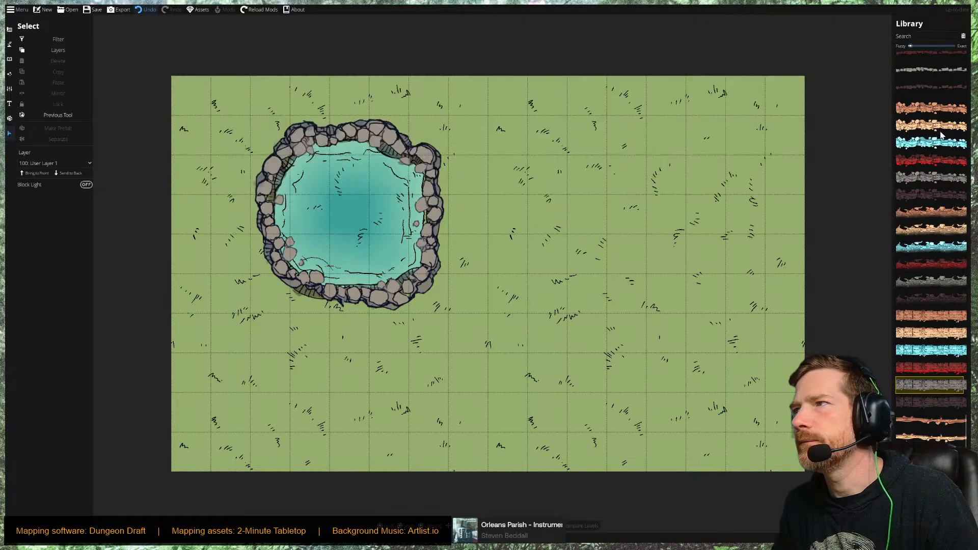
{"action": "scroll", "coordinate": [941, 131], "scroll_direction": "up", "scroll_amount": 2}
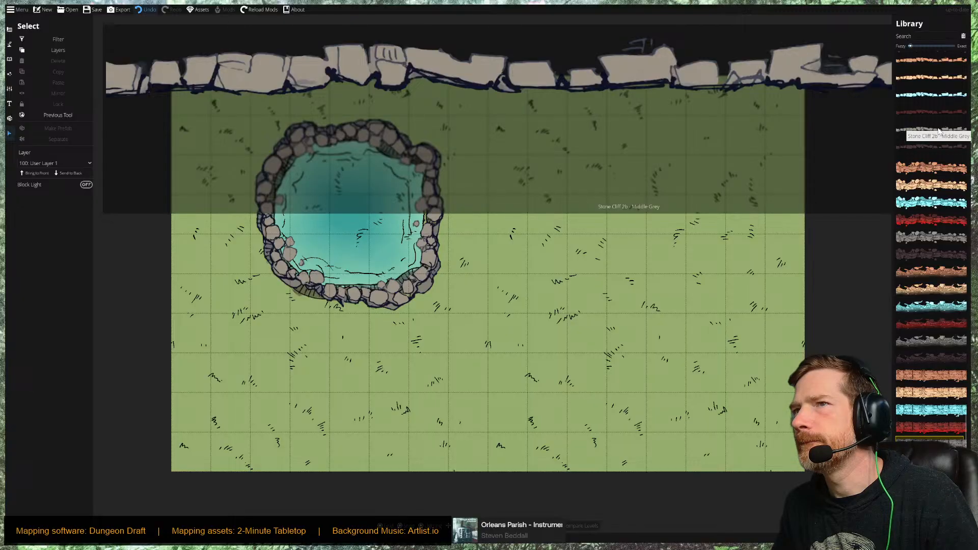
{"action": "left_click", "coordinate": [939, 132]}
{"action": "left_click", "coordinate": [434, 250]}
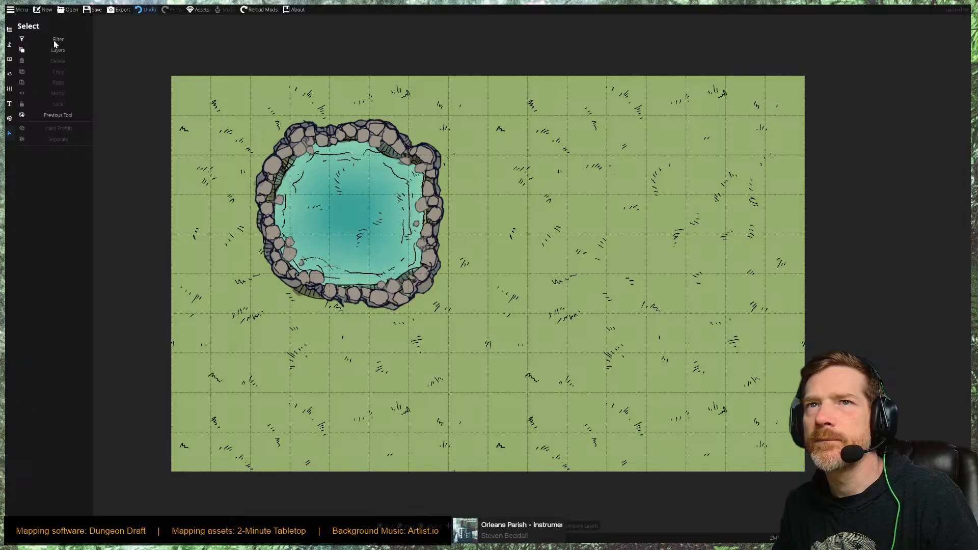
Draw a closed Stone Cliff 2b - Middle Grey path around the outer edge of the pool's stone ledge with the Path Tool.
{"action": "left_click", "coordinate": [9, 30]}
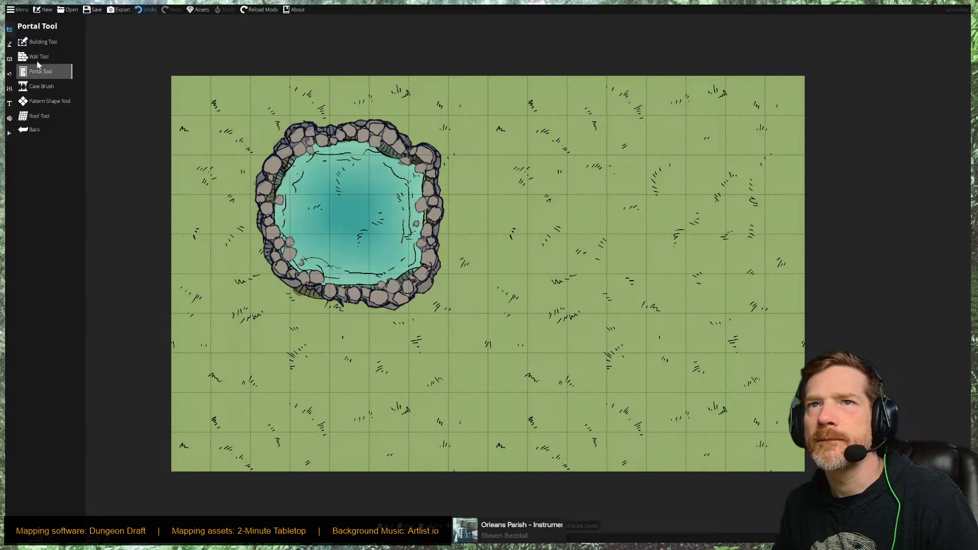
{"action": "left_click", "coordinate": [9, 44]}
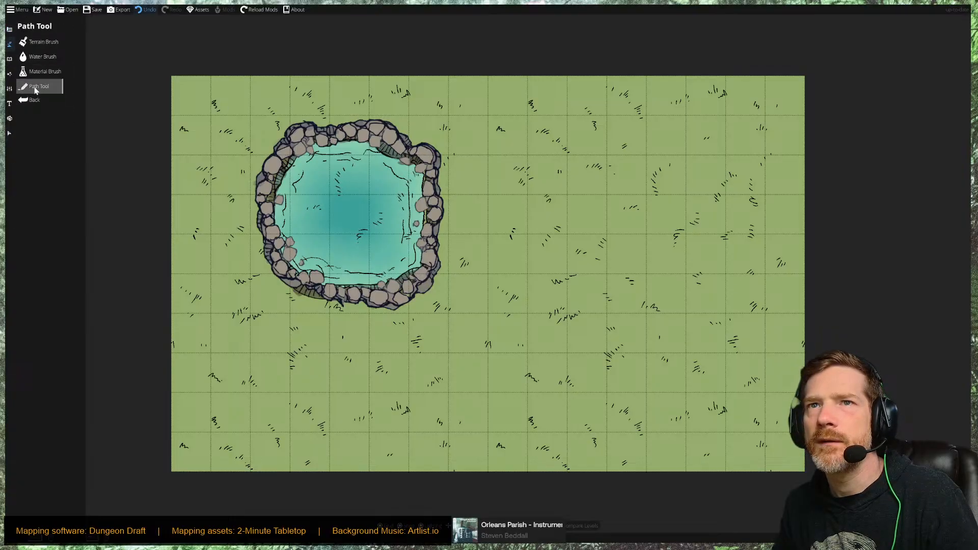
{"action": "left_click", "coordinate": [35, 88]}
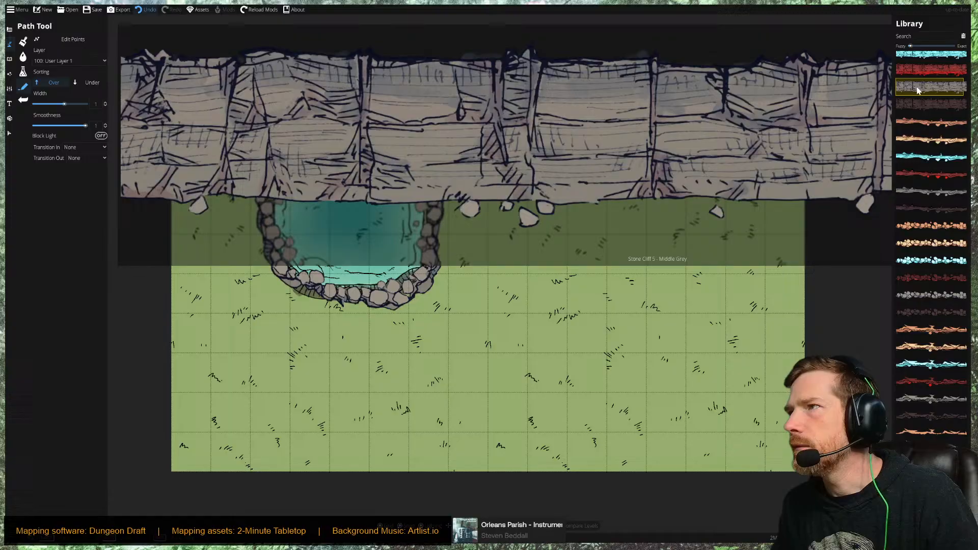
{"action": "left_click", "coordinate": [917, 87]}
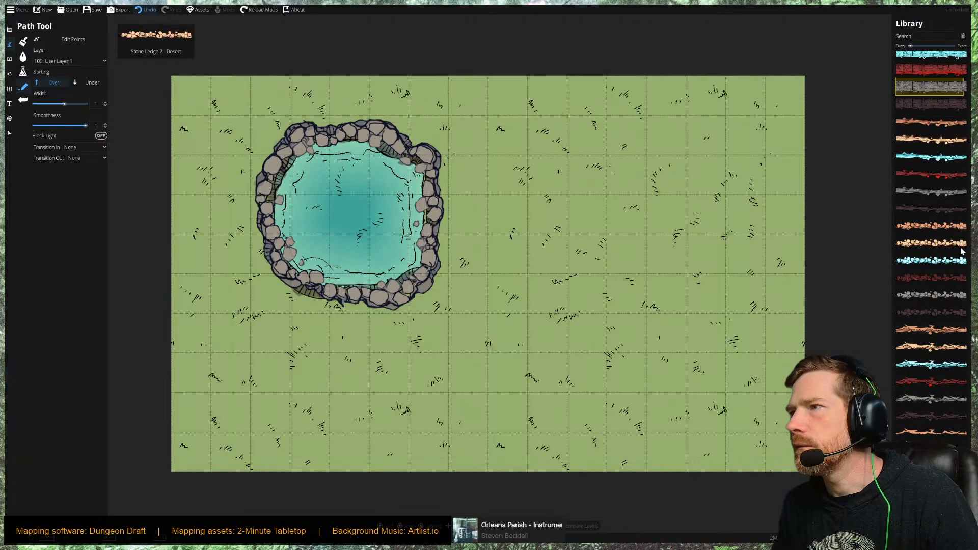
{"action": "scroll", "coordinate": [937, 219], "scroll_direction": "down", "scroll_amount": 3}
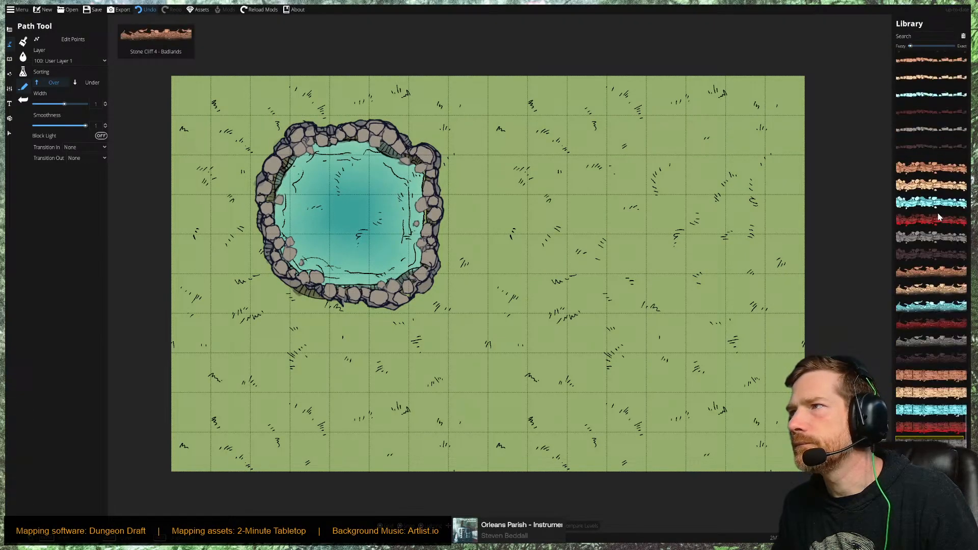
{"action": "scroll", "coordinate": [940, 218], "scroll_direction": "down", "scroll_amount": 3}
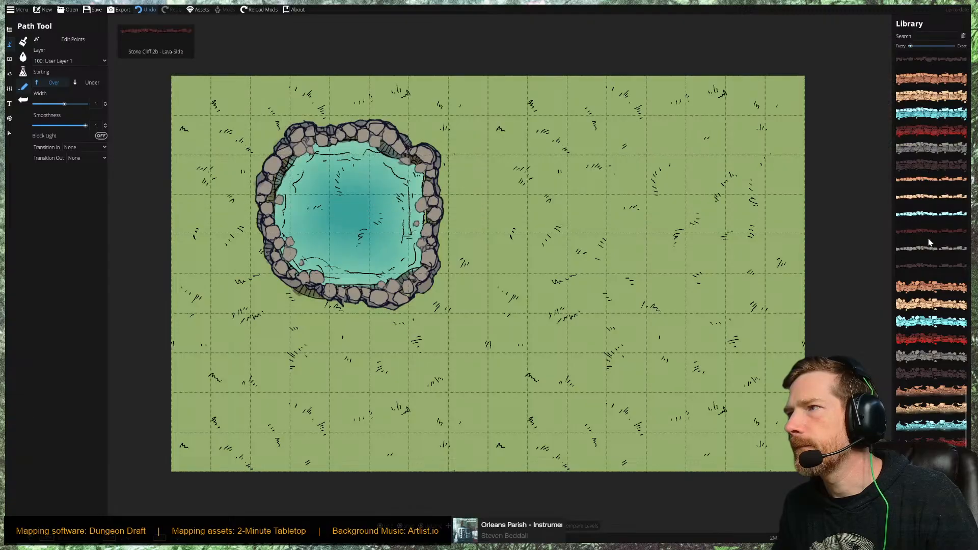
{"action": "left_click", "coordinate": [929, 250]}
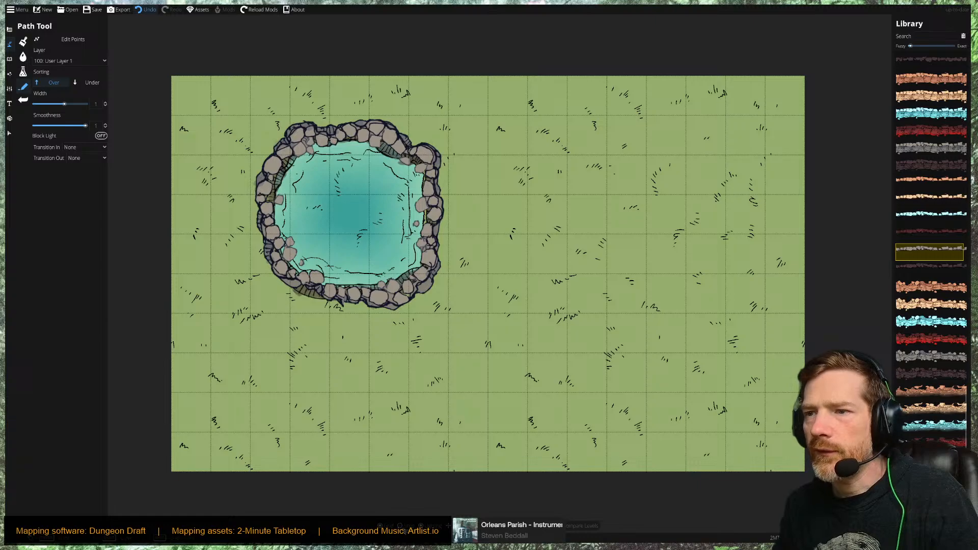
{"action": "left_click", "coordinate": [440, 232]}
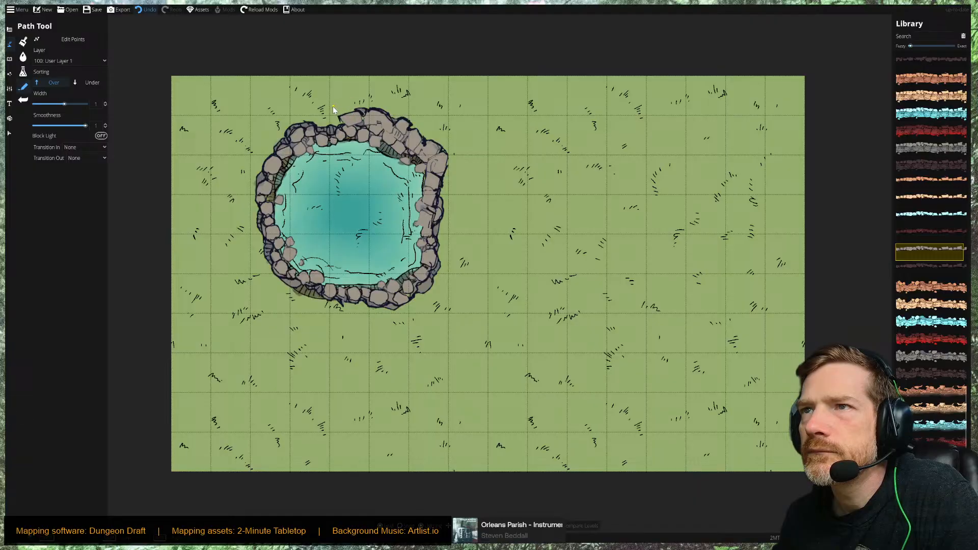
{"action": "left_click", "coordinate": [282, 115]}
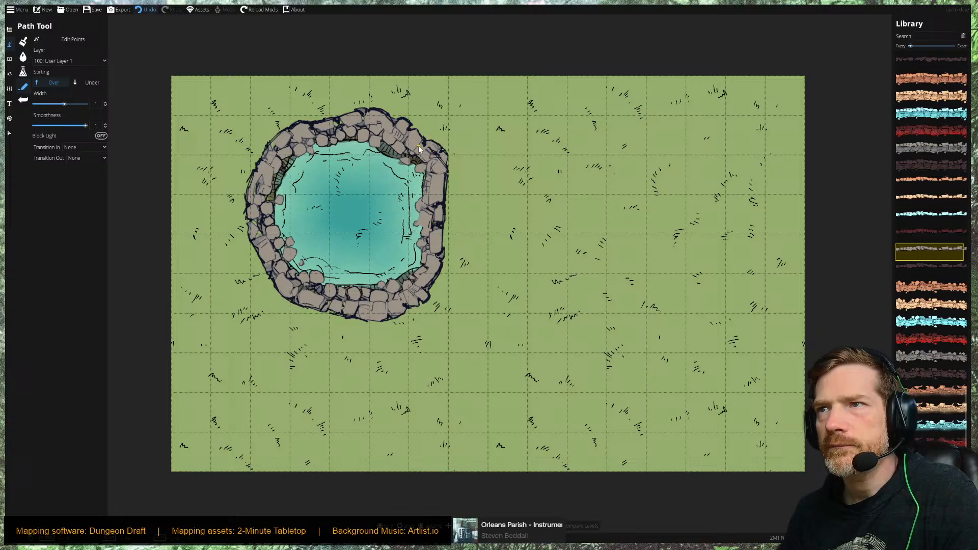
Set path sorting to Under and bring the Stone Ledge 2 ring to the front, over the stone cliff ring.
{"action": "left_click", "coordinate": [88, 81]}
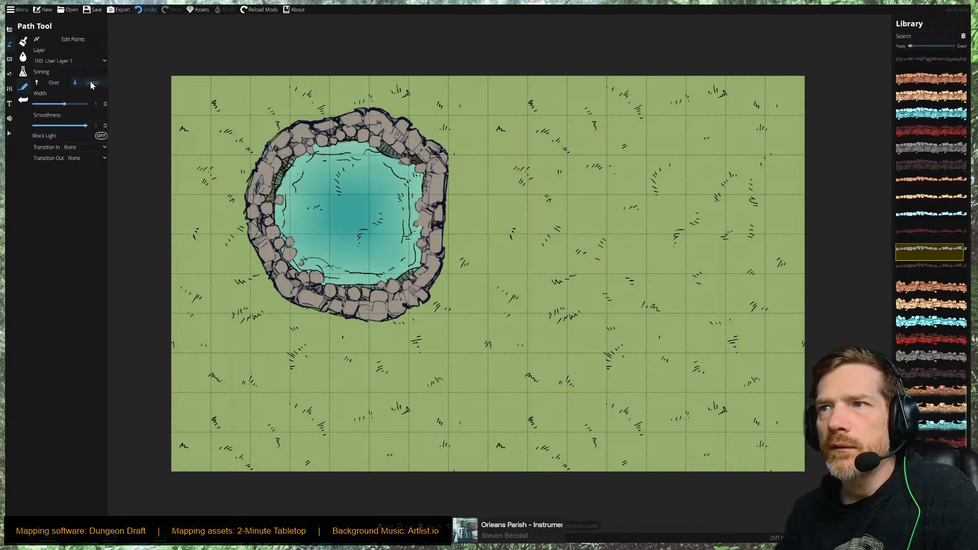
{"action": "left_click", "coordinate": [9, 133]}
{"action": "left_click", "coordinate": [294, 154]}
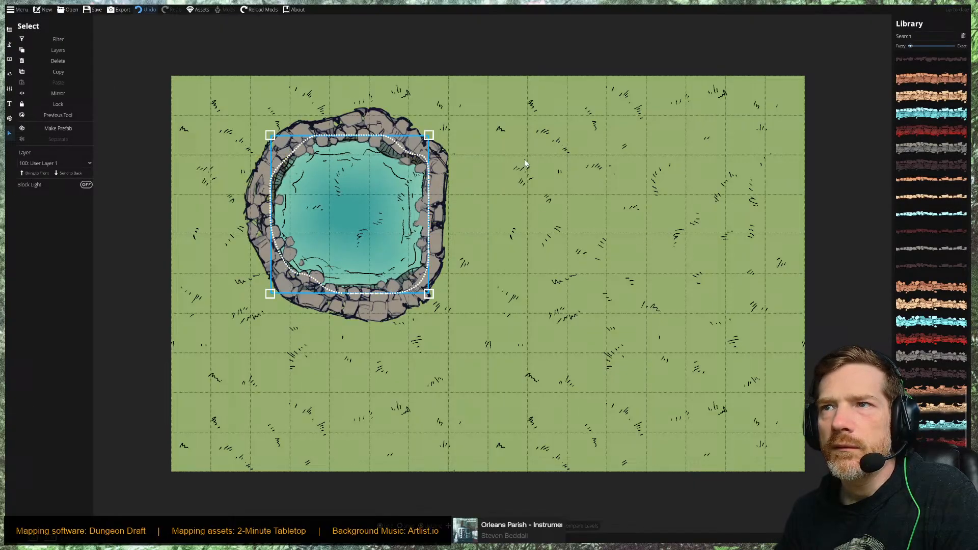
{"action": "left_click", "coordinate": [26, 174]}
{"action": "left_click", "coordinate": [27, 174]}
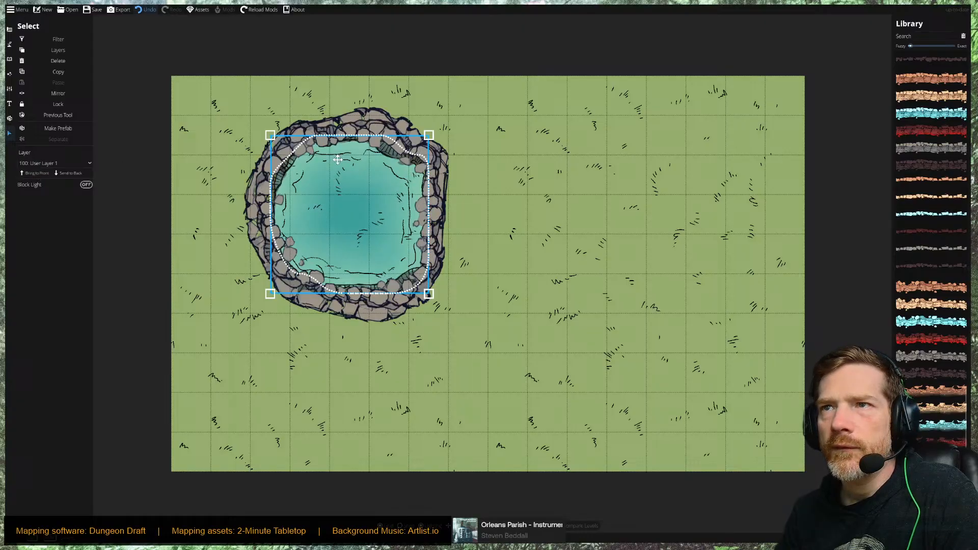
{"action": "left_click", "coordinate": [541, 225]}
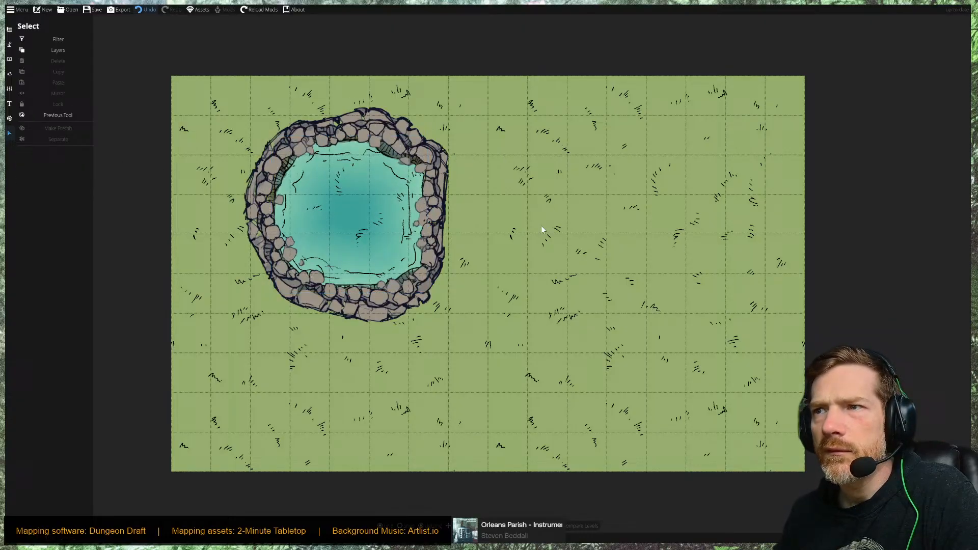
Move the stone ledge ring aside to expose the obsidian dirt ledge ring around the pool, and delete the dirt ledge.
{"action": "left_click", "coordinate": [428, 274]}
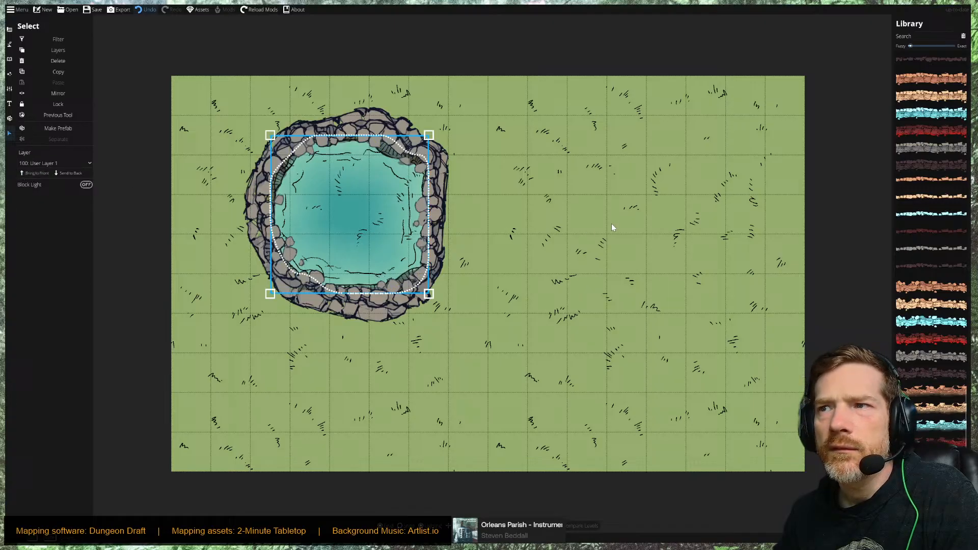
{"action": "left_click", "coordinate": [607, 254]}
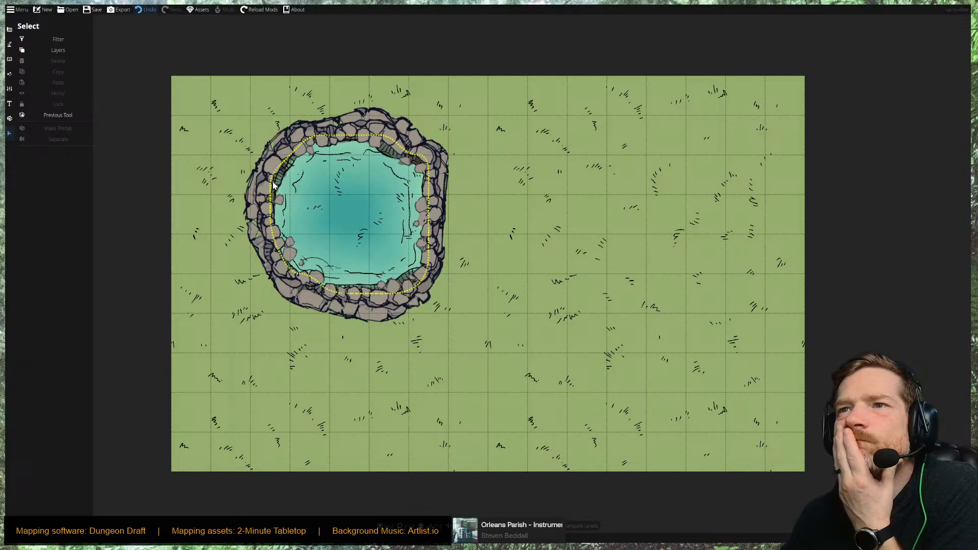
{"action": "left_click_drag", "start_coordinate": [276, 187], "coordinate": [425, 216]}
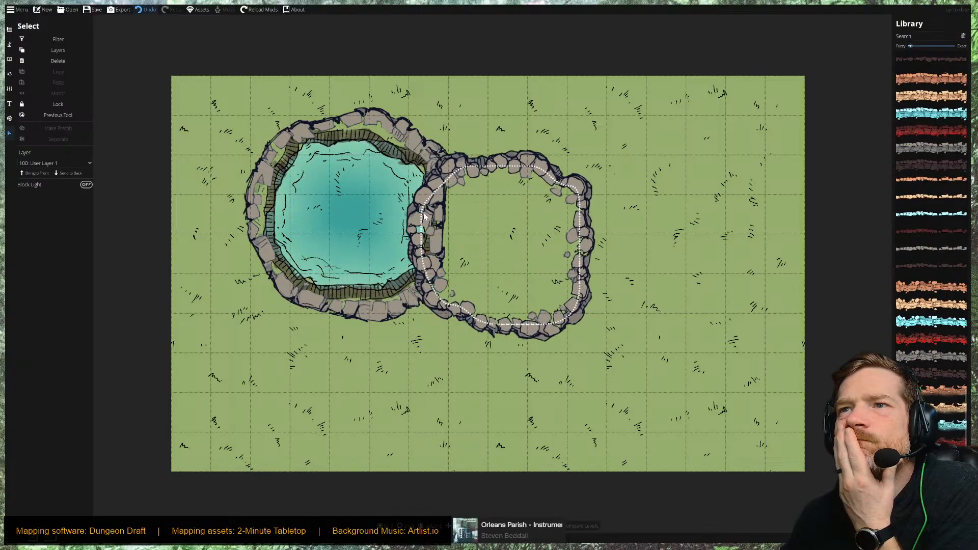
{"action": "left_click", "coordinate": [274, 216]}
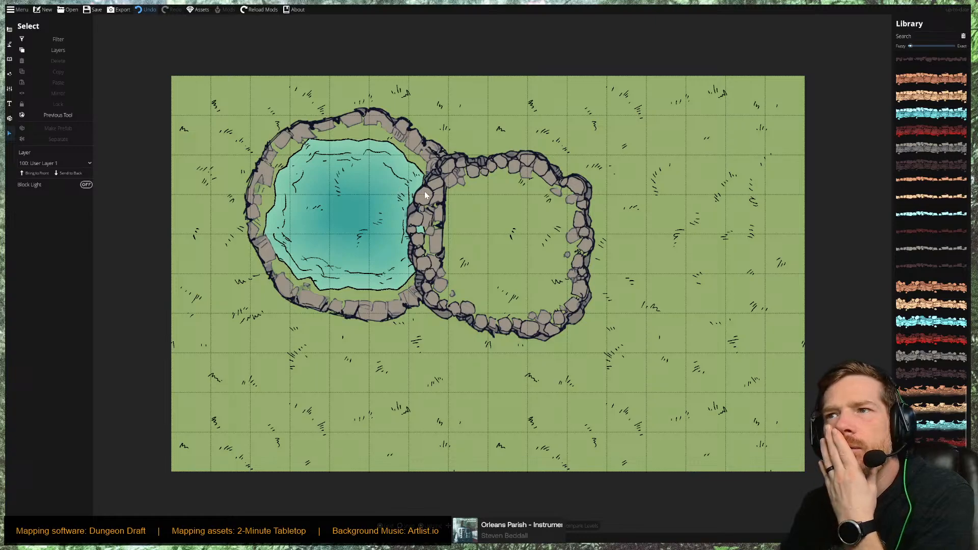
Move the stone ledge ring back over the pool's edge, inside the stone cliff ring.
{"action": "left_click", "coordinate": [454, 173]}
{"action": "left_click_drag", "start_coordinate": [464, 169], "coordinate": [311, 141]}
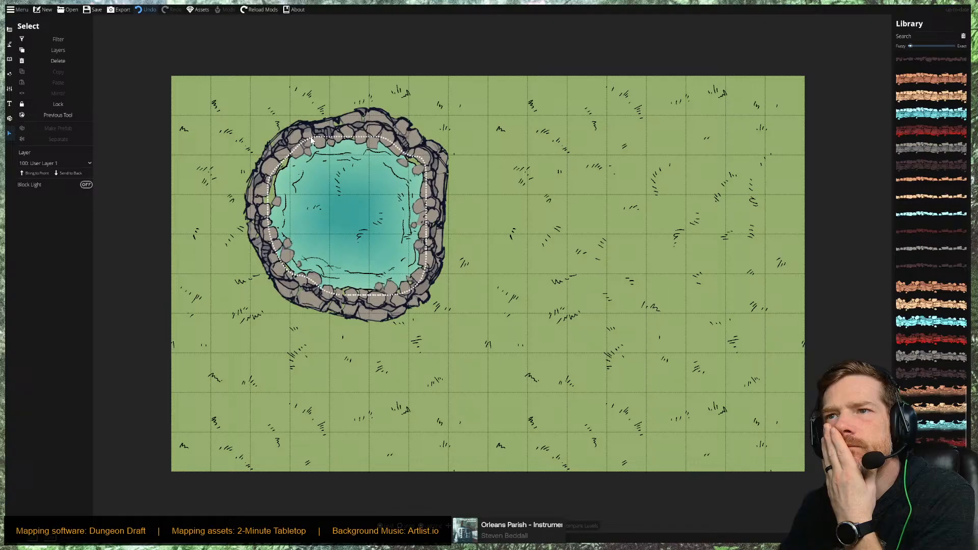
{"action": "left_click", "coordinate": [548, 194]}
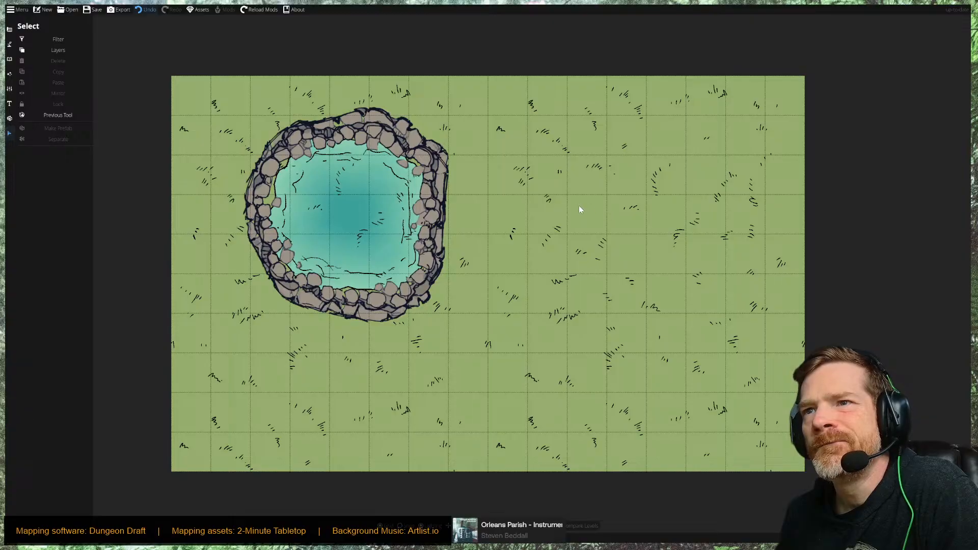
Extend the pool's water under the surrounding stones using the Water Brush at the second-smallest size.
{"action": "left_click", "coordinate": [9, 44]}
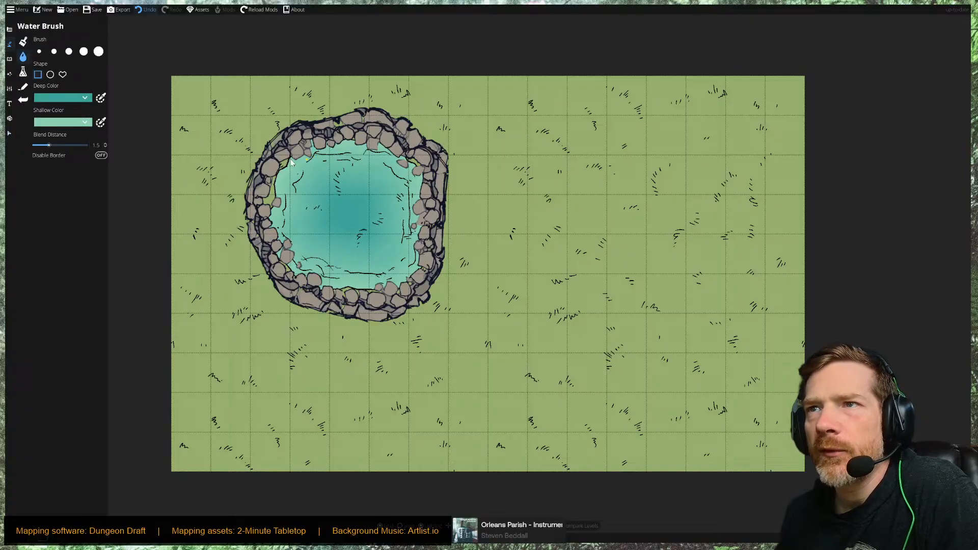
{"action": "left_click", "coordinate": [54, 51]}
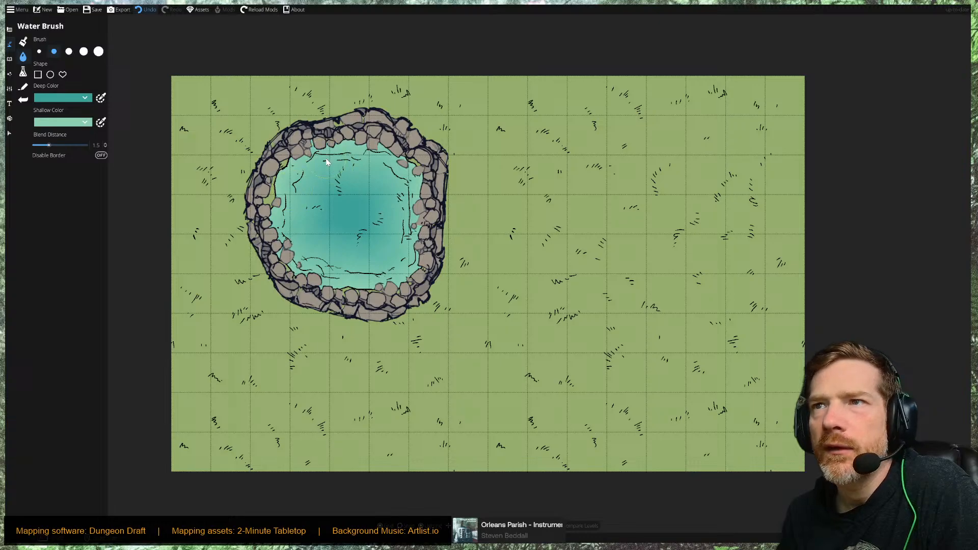
{"action": "mouse_move", "coordinate": [342, 159]}
{"action": "left_mouse_down"}
{"action": "mouse_move", "coordinate": [274, 181]}
{"action": "mouse_move", "coordinate": [277, 223]}
{"action": "mouse_move", "coordinate": [298, 266]}
{"action": "mouse_move", "coordinate": [371, 298]}
{"action": "mouse_move", "coordinate": [414, 283]}
{"action": "mouse_move", "coordinate": [428, 203]}
{"action": "mouse_move", "coordinate": [420, 166]}
{"action": "mouse_move", "coordinate": [355, 138]}
{"action": "mouse_move", "coordinate": [316, 153]}
{"action": "mouse_move", "coordinate": [301, 180]}
{"action": "left_mouse_up"}
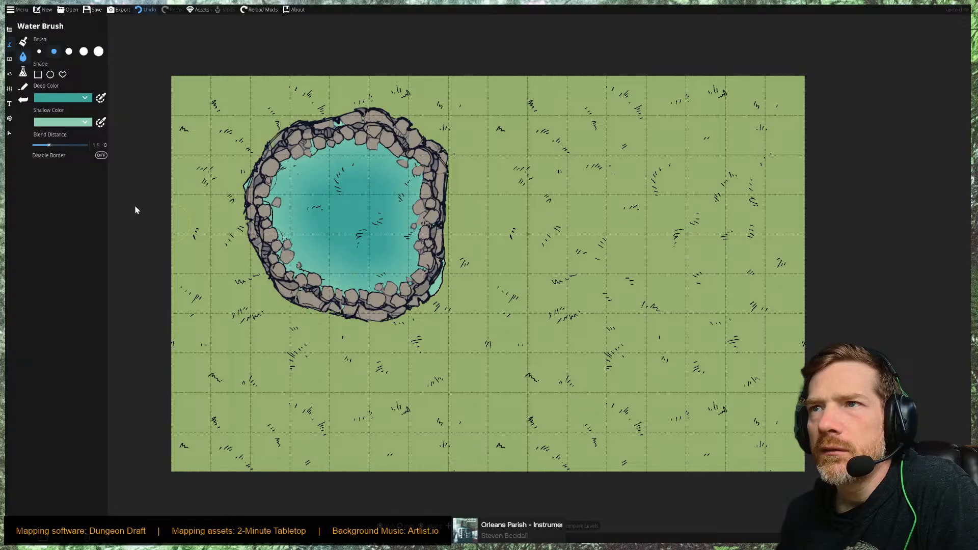
Set the Terrain Brush to Terrain Grass with a brush size of 3.
{"action": "left_click", "coordinate": [24, 43]}
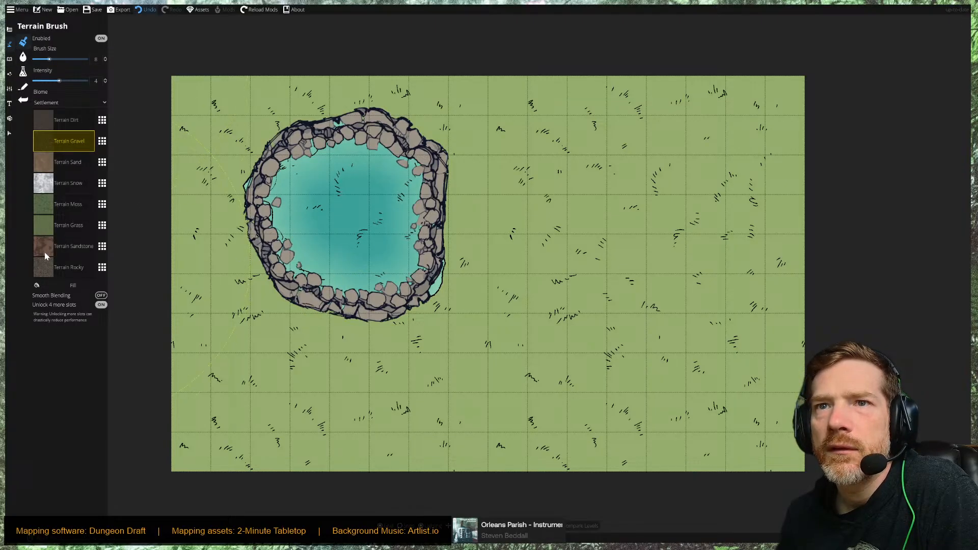
{"action": "left_click", "coordinate": [40, 226]}
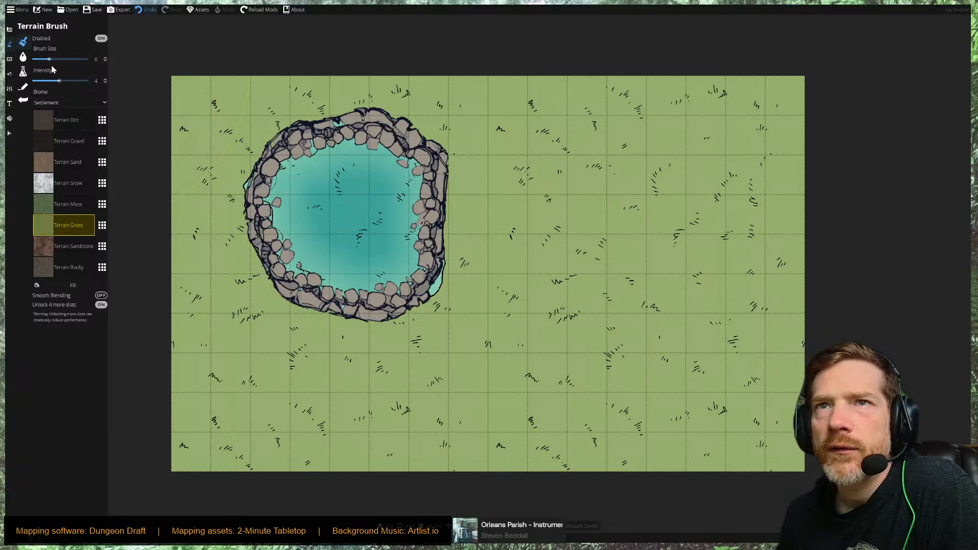
{"action": "left_click_drag", "start_coordinate": [50, 59], "coordinate": [41, 60]}
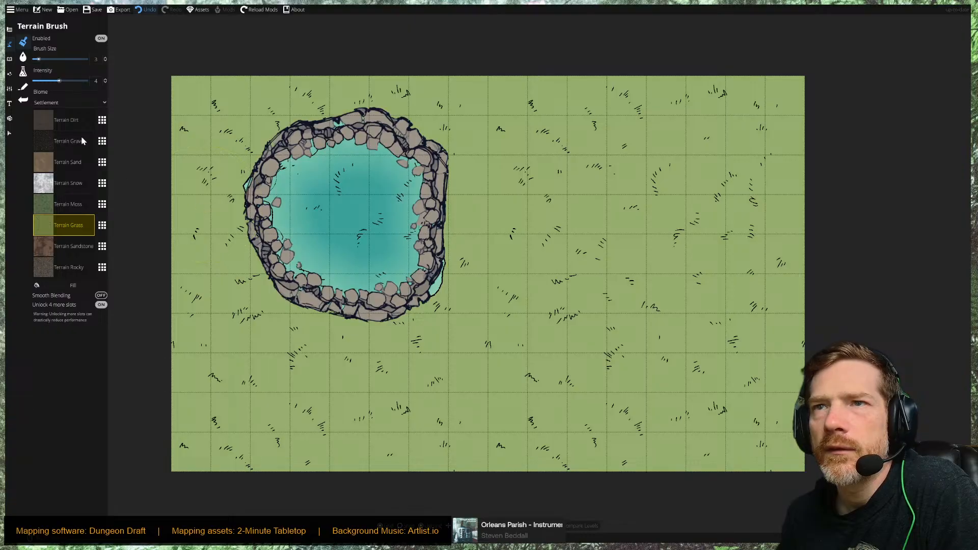
Erase the water spilling outside the stone ring with the smallest Water Brush.
{"action": "left_click", "coordinate": [23, 56]}
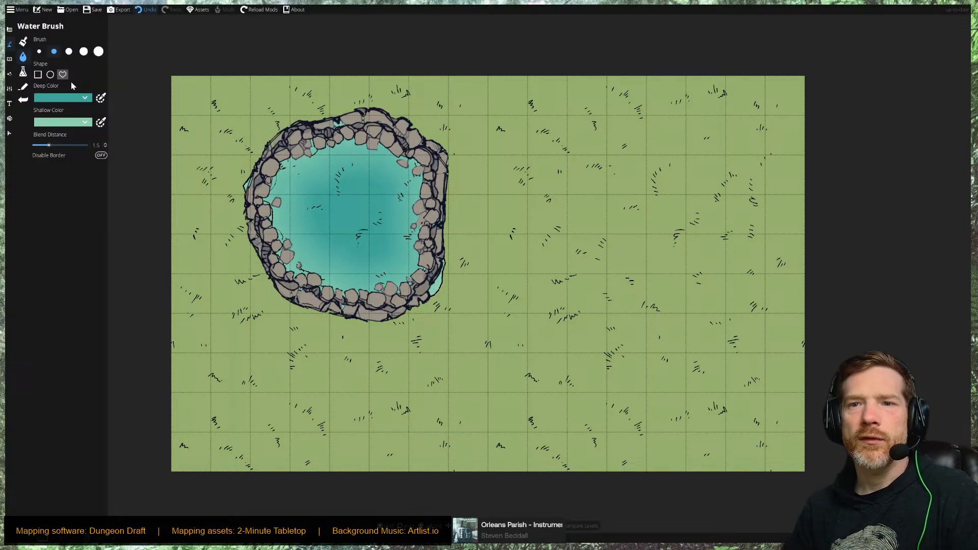
{"action": "scroll", "coordinate": [230, 203], "scroll_direction": "down", "scroll_amount": 1}
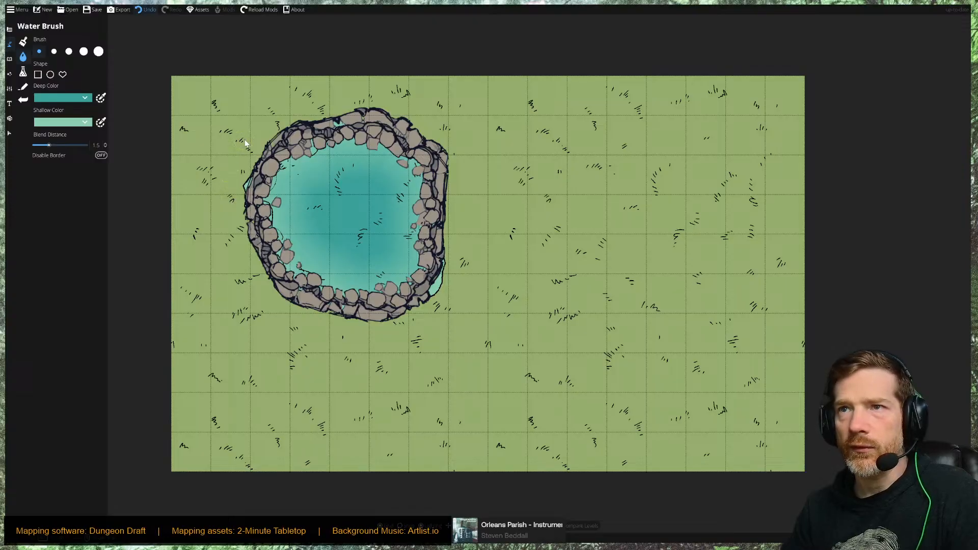
{"action": "left_click_drag", "start_coordinate": [246, 164], "coordinate": [238, 205]}
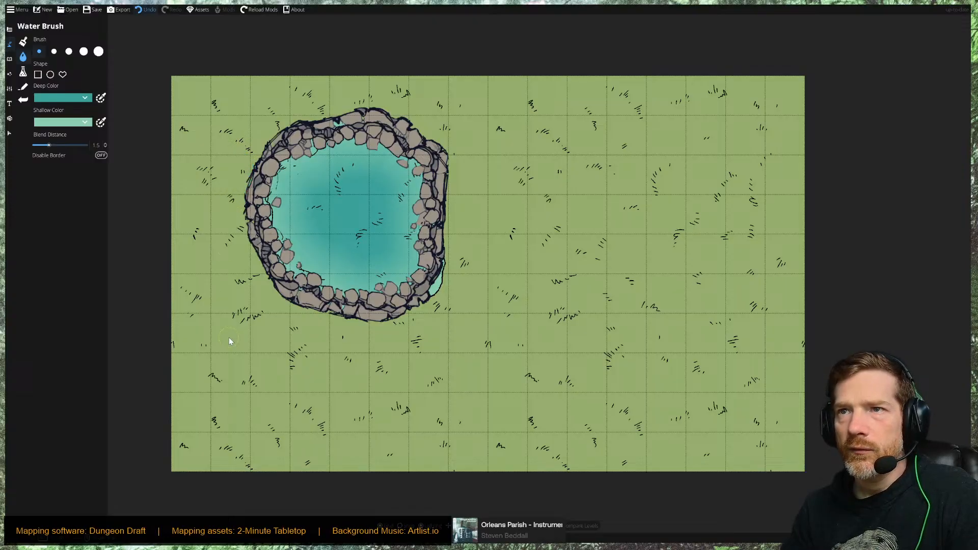
{"action": "mouse_move", "coordinate": [460, 239]}
{"action": "left_mouse_down"}
{"action": "mouse_move", "coordinate": [440, 290]}
{"action": "mouse_move", "coordinate": [413, 316]}
{"action": "left_mouse_up"}
{"action": "mouse_move", "coordinate": [376, 109]}
{"action": "left_mouse_down"}
{"action": "mouse_move", "coordinate": [357, 105]}
{"action": "mouse_move", "coordinate": [324, 119]}
{"action": "left_mouse_up"}
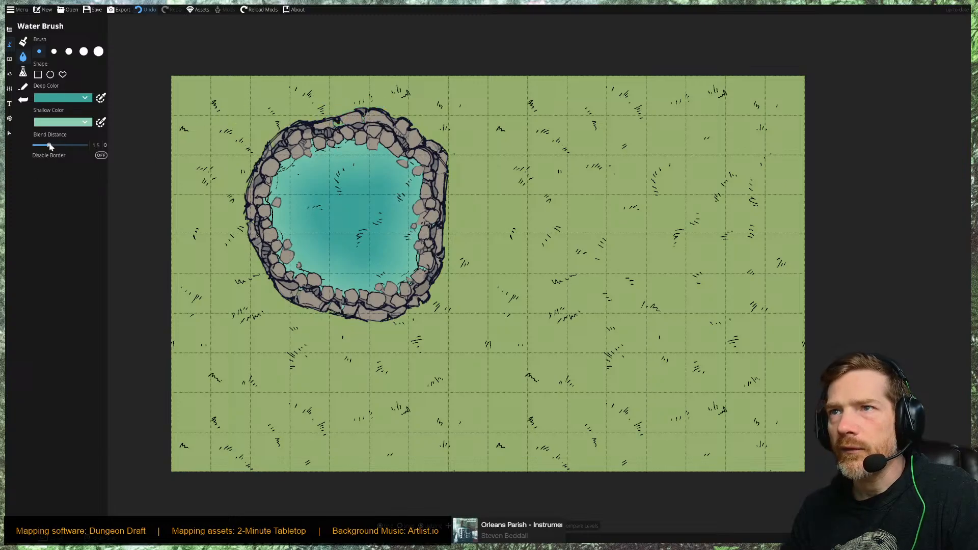
Paint Terrain Rocky along the outer edge of the stone ring using the Terrain Brush at size 1.
{"action": "left_click", "coordinate": [20, 43]}
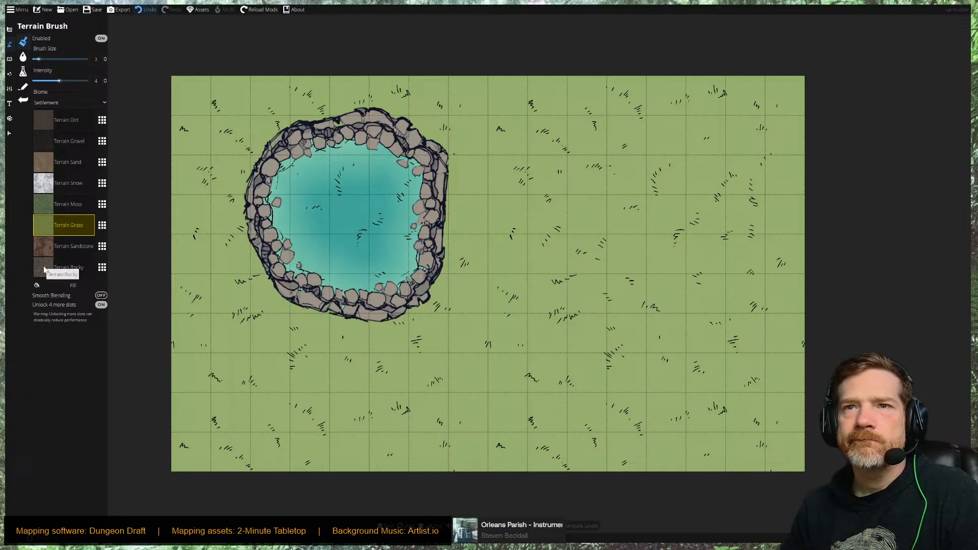
{"action": "left_click", "coordinate": [45, 270]}
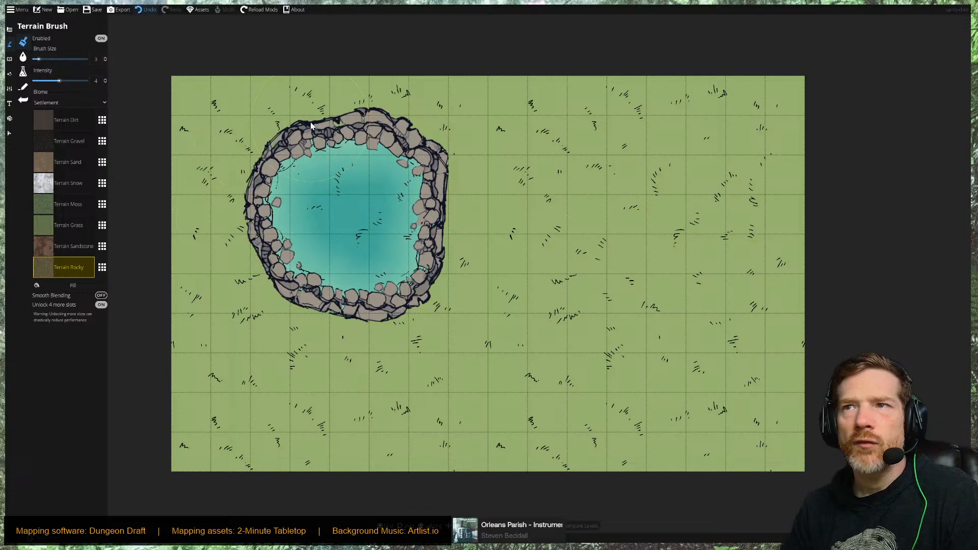
{"action": "left_click", "coordinate": [37, 60]}
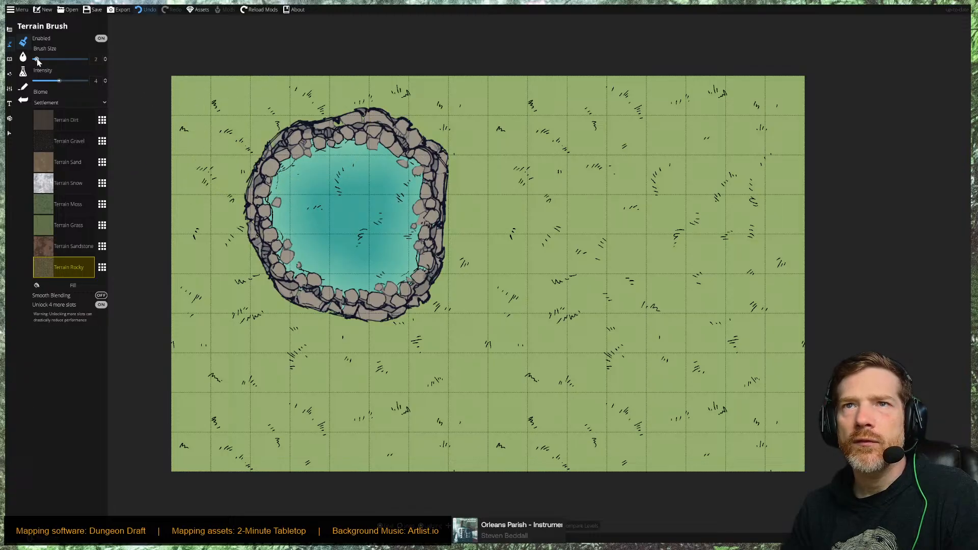
{"action": "left_click", "coordinate": [38, 60]}
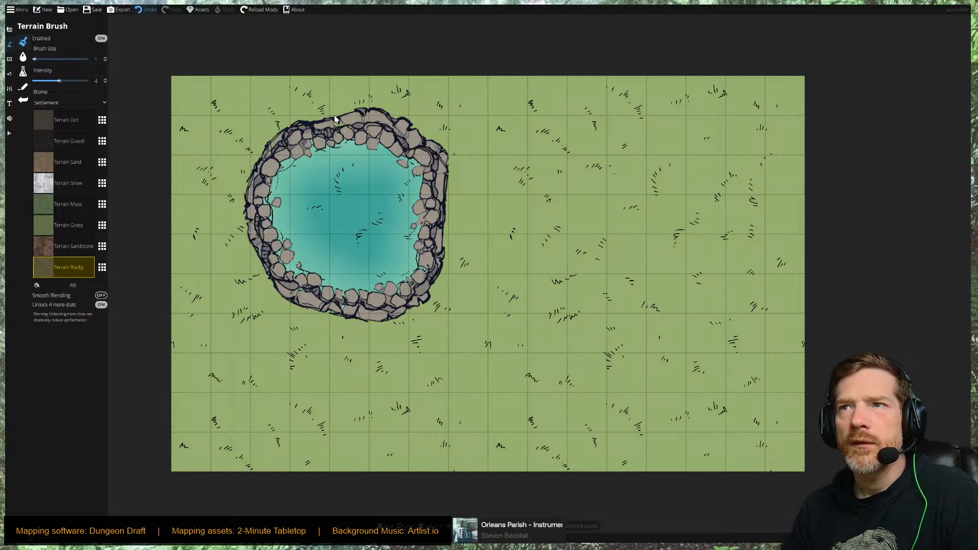
{"action": "mouse_move", "coordinate": [335, 119]}
{"action": "left_mouse_down"}
{"action": "mouse_move", "coordinate": [375, 123]}
{"action": "mouse_move", "coordinate": [327, 127]}
{"action": "mouse_move", "coordinate": [381, 128]}
{"action": "mouse_move", "coordinate": [321, 130]}
{"action": "left_mouse_up"}
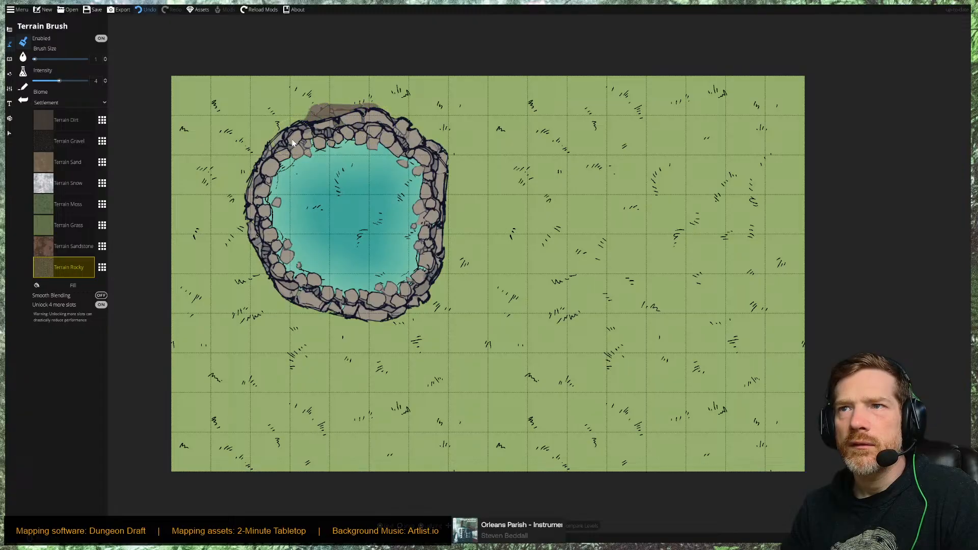
{"action": "left_click_drag", "start_coordinate": [250, 188], "coordinate": [239, 236]}
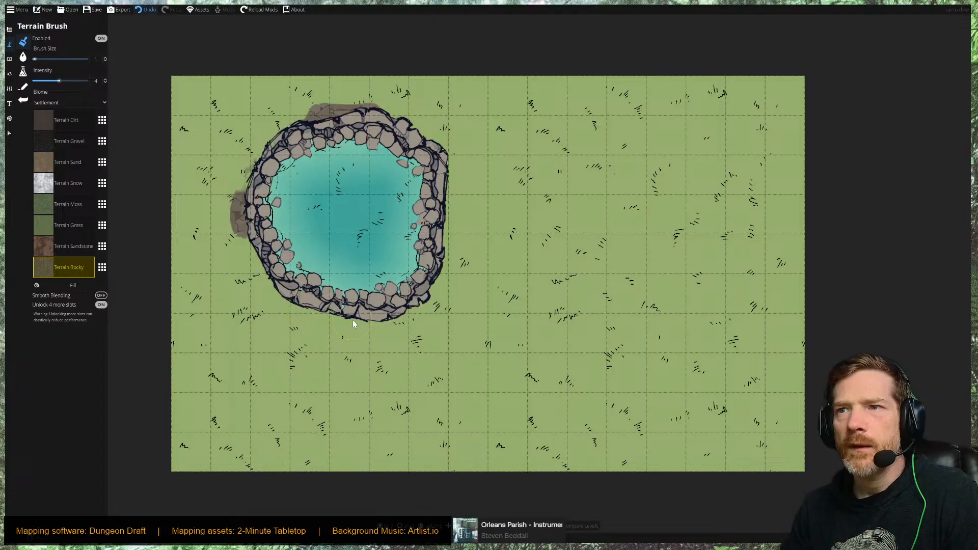
{"action": "mouse_move", "coordinate": [354, 324]}
{"action": "left_mouse_down"}
{"action": "mouse_move", "coordinate": [325, 313]}
{"action": "mouse_move", "coordinate": [353, 316]}
{"action": "mouse_move", "coordinate": [338, 312]}
{"action": "mouse_move", "coordinate": [443, 278]}
{"action": "left_mouse_up"}
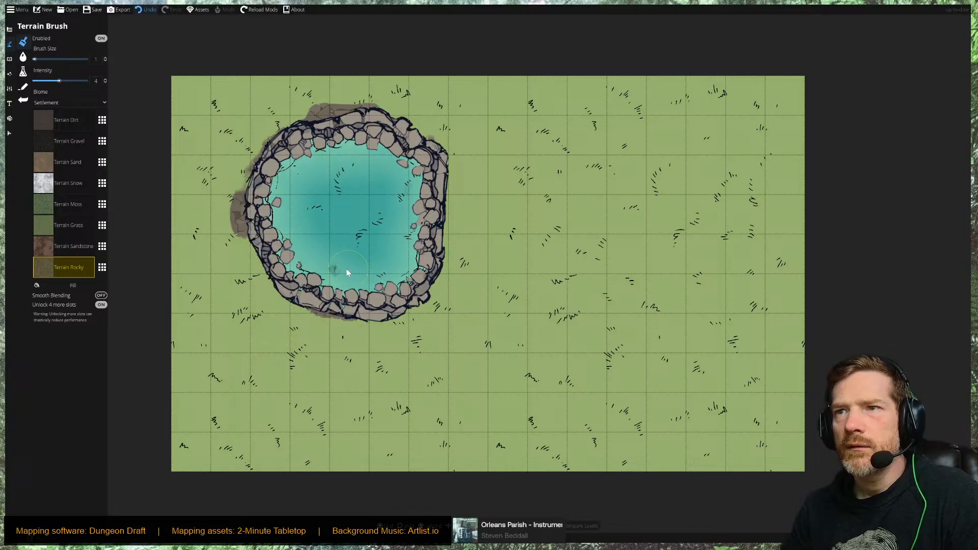
Cover the whole pool bed beneath the water with Terrain Rocky.
{"action": "mouse_move", "coordinate": [356, 277]}
{"action": "left_mouse_down"}
{"action": "mouse_move", "coordinate": [315, 263]}
{"action": "mouse_move", "coordinate": [277, 224]}
{"action": "left_mouse_up"}
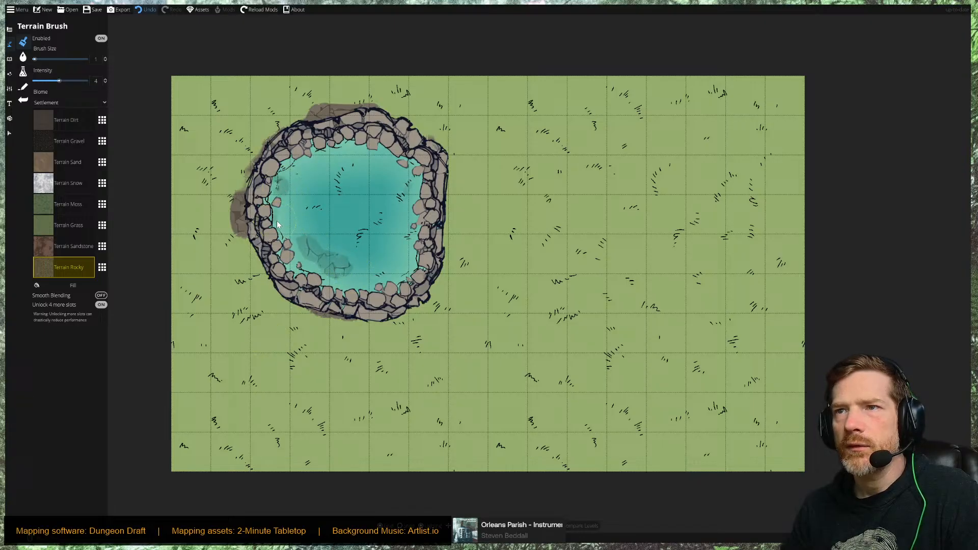
{"action": "left_click_drag", "start_coordinate": [338, 278], "coordinate": [304, 260]}
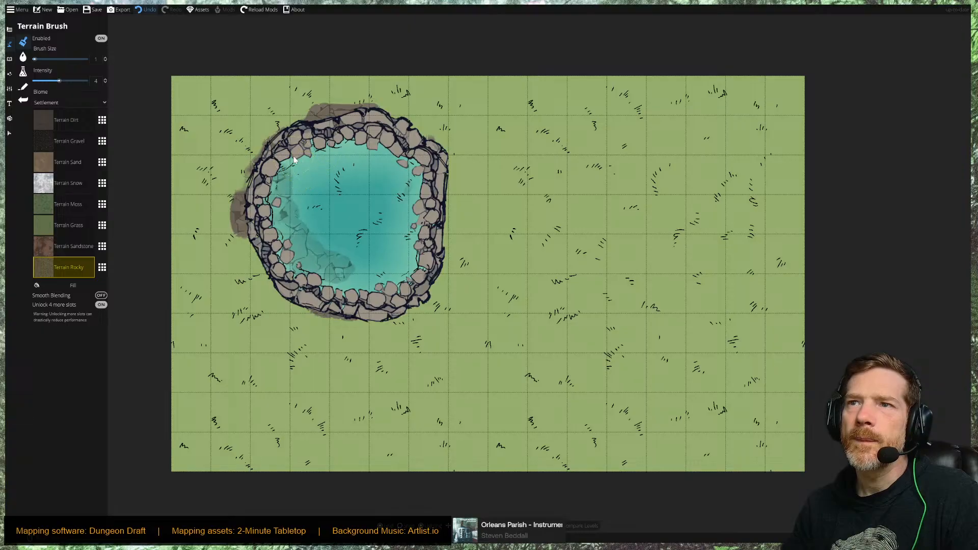
{"action": "mouse_move", "coordinate": [332, 180]}
{"action": "left_mouse_down"}
{"action": "mouse_move", "coordinate": [346, 156]}
{"action": "mouse_move", "coordinate": [307, 155]}
{"action": "mouse_move", "coordinate": [298, 165]}
{"action": "mouse_move", "coordinate": [384, 158]}
{"action": "mouse_move", "coordinate": [368, 156]}
{"action": "mouse_move", "coordinate": [379, 172]}
{"action": "mouse_move", "coordinate": [396, 161]}
{"action": "mouse_move", "coordinate": [388, 193]}
{"action": "mouse_move", "coordinate": [410, 194]}
{"action": "mouse_move", "coordinate": [420, 214]}
{"action": "mouse_move", "coordinate": [408, 269]}
{"action": "mouse_move", "coordinate": [417, 246]}
{"action": "mouse_move", "coordinate": [406, 270]}
{"action": "mouse_move", "coordinate": [369, 265]}
{"action": "left_mouse_up"}
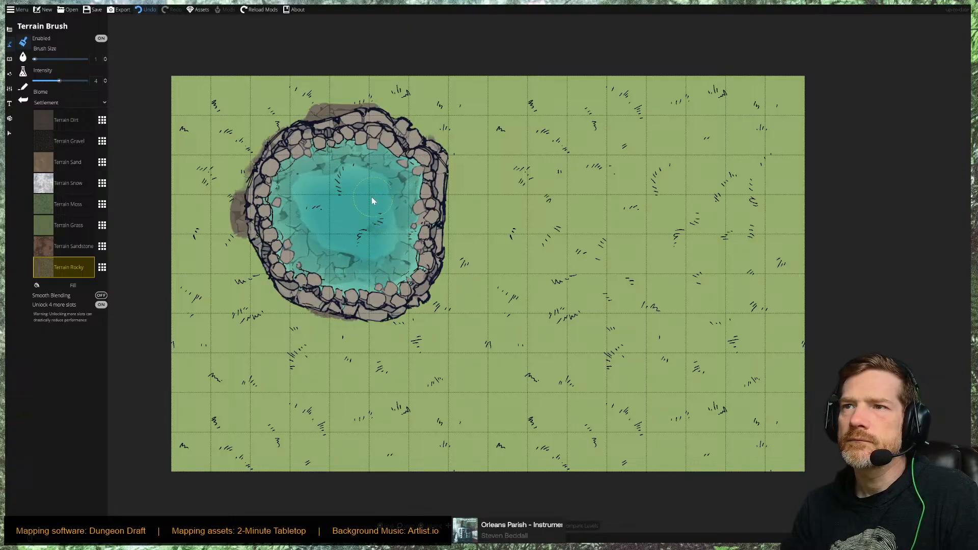
{"action": "left_click_drag", "start_coordinate": [324, 214], "coordinate": [335, 218]}
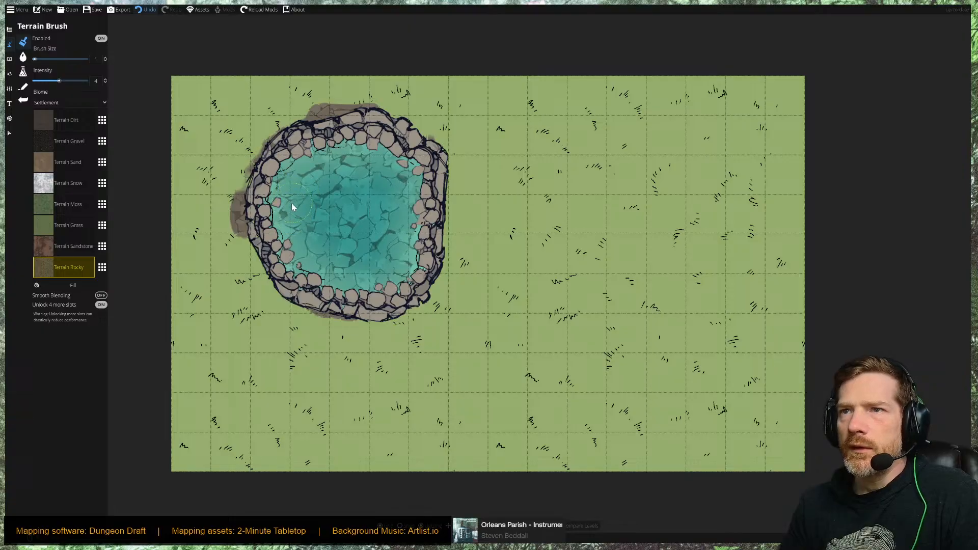
Repaint the rocky patches outside the stone ring with Terrain Grass.
{"action": "left_click", "coordinate": [44, 227]}
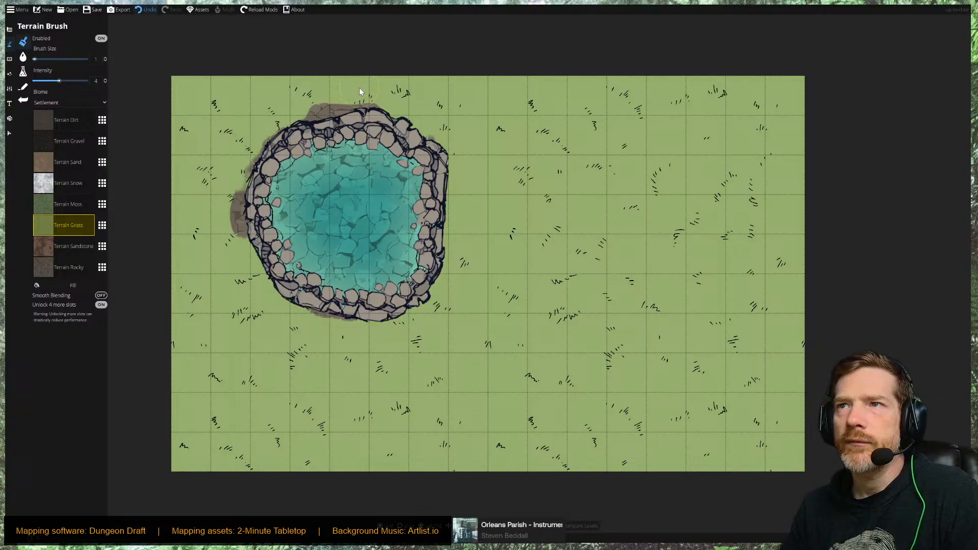
{"action": "mouse_move", "coordinate": [346, 97]}
{"action": "left_mouse_down"}
{"action": "mouse_move", "coordinate": [304, 106]}
{"action": "mouse_move", "coordinate": [369, 107]}
{"action": "mouse_move", "coordinate": [305, 106]}
{"action": "mouse_move", "coordinate": [355, 111]}
{"action": "mouse_move", "coordinate": [304, 115]}
{"action": "mouse_move", "coordinate": [323, 120]}
{"action": "left_mouse_up"}
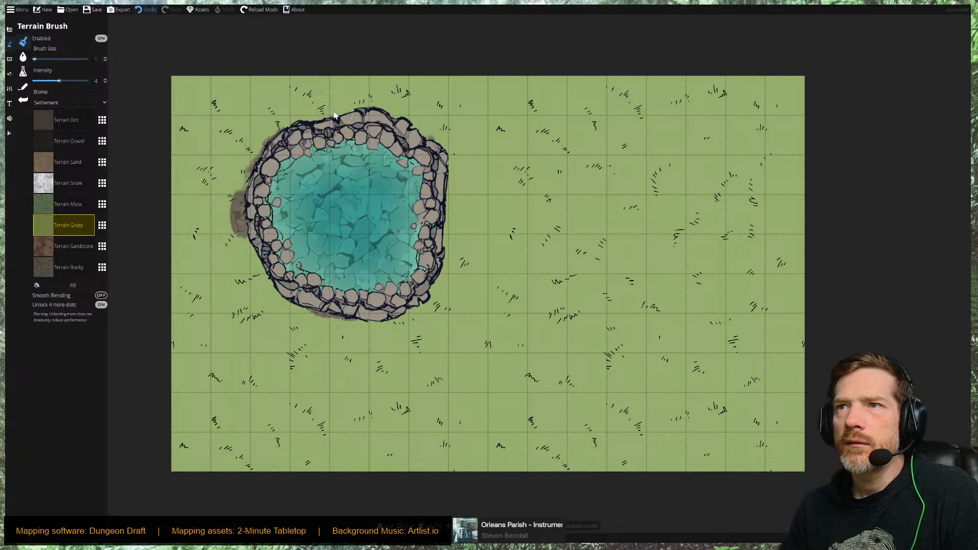
{"action": "left_click_drag", "start_coordinate": [229, 172], "coordinate": [250, 159]}
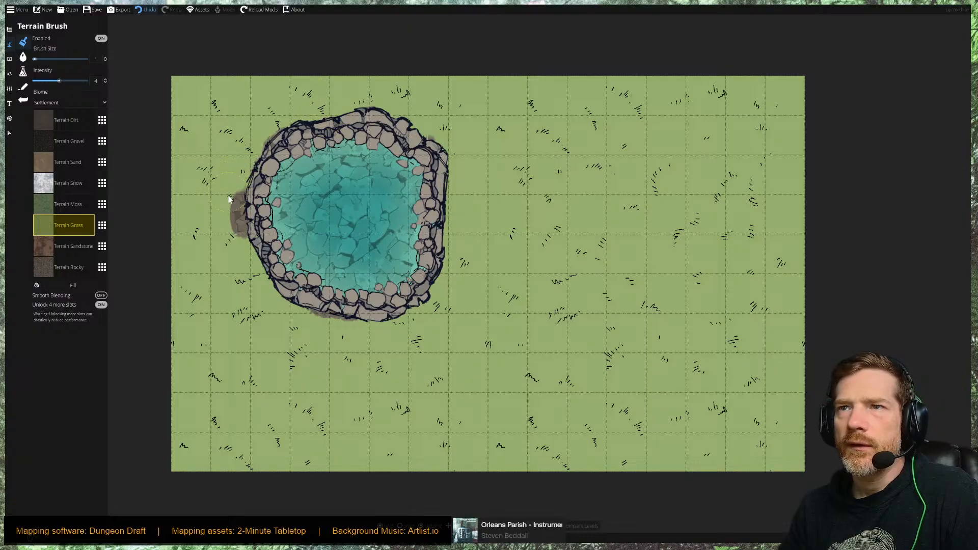
{"action": "mouse_move", "coordinate": [229, 199]}
{"action": "left_mouse_down"}
{"action": "mouse_move", "coordinate": [242, 238]}
{"action": "mouse_move", "coordinate": [236, 210]}
{"action": "left_mouse_up"}
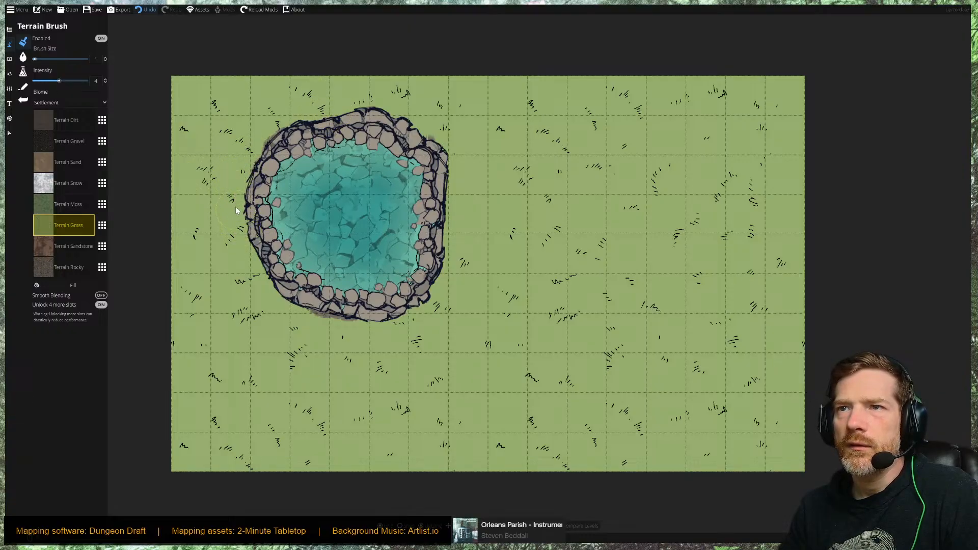
{"action": "left_click_drag", "start_coordinate": [310, 327], "coordinate": [376, 342]}
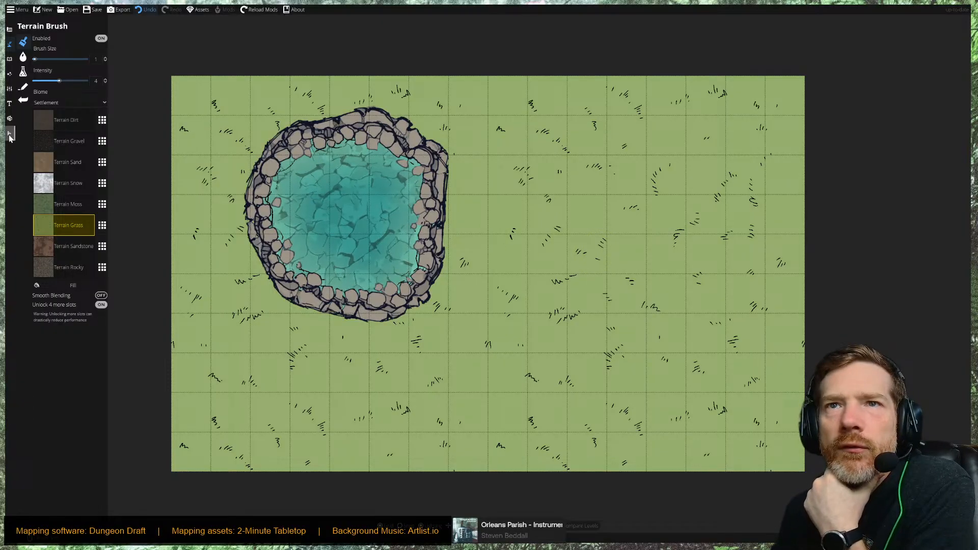
Draw two overlapping Path 2 - Long Path trails with the Path Tool on the grass east of the pool.
{"action": "left_click", "coordinate": [9, 59]}
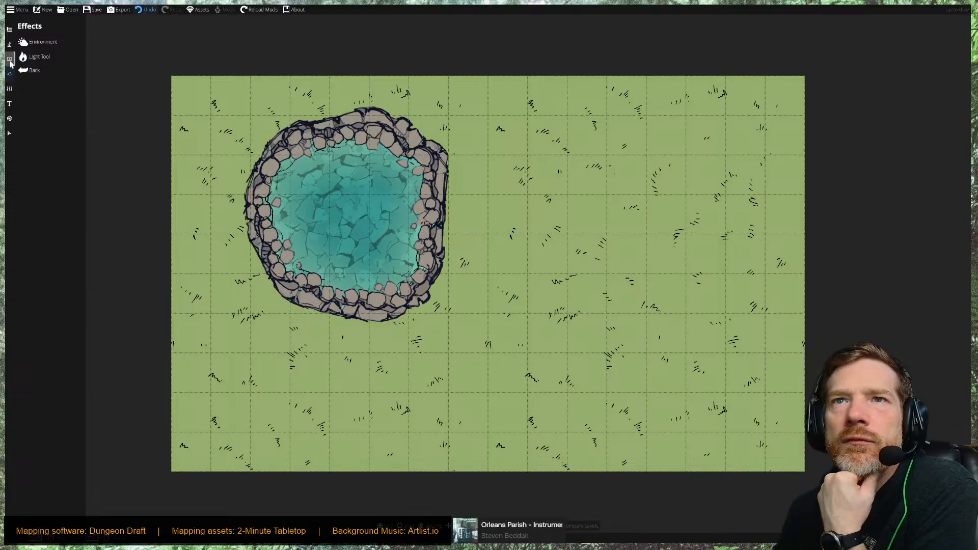
{"action": "left_click", "coordinate": [21, 57]}
{"action": "left_click", "coordinate": [9, 45]}
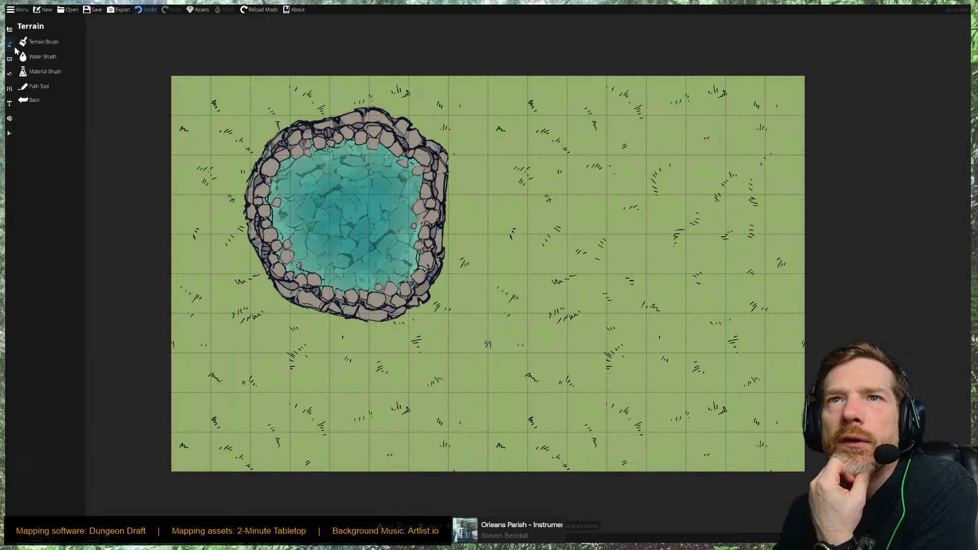
{"action": "left_click", "coordinate": [30, 90]}
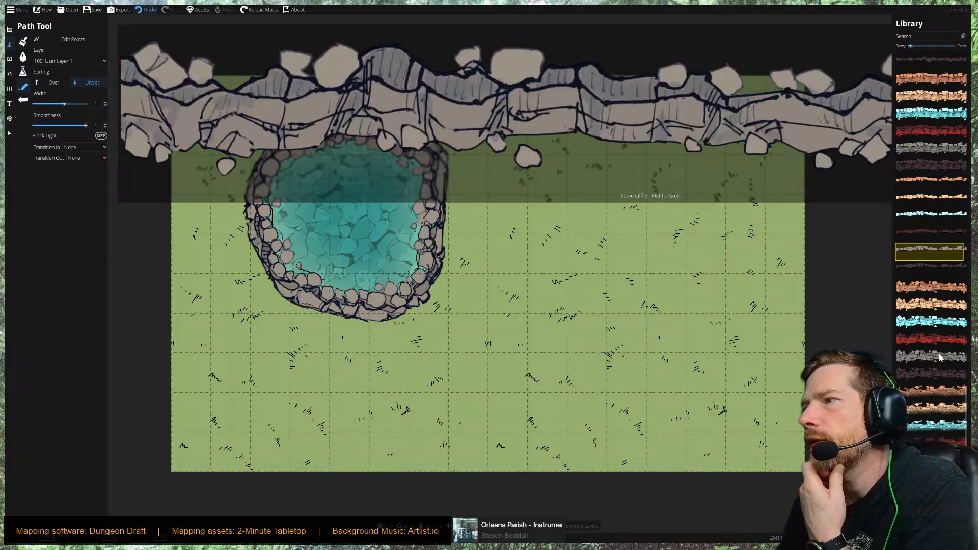
{"action": "scroll", "coordinate": [948, 320], "scroll_direction": "up", "scroll_amount": 3}
{"action": "scroll", "coordinate": [947, 320], "scroll_direction": "up", "scroll_amount": 5}
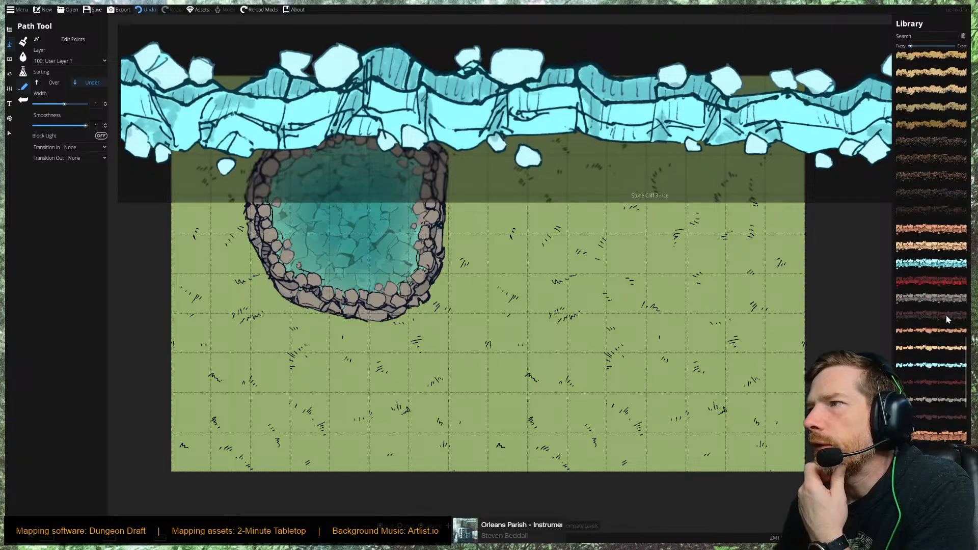
{"action": "scroll", "coordinate": [948, 320], "scroll_direction": "up", "scroll_amount": 5}
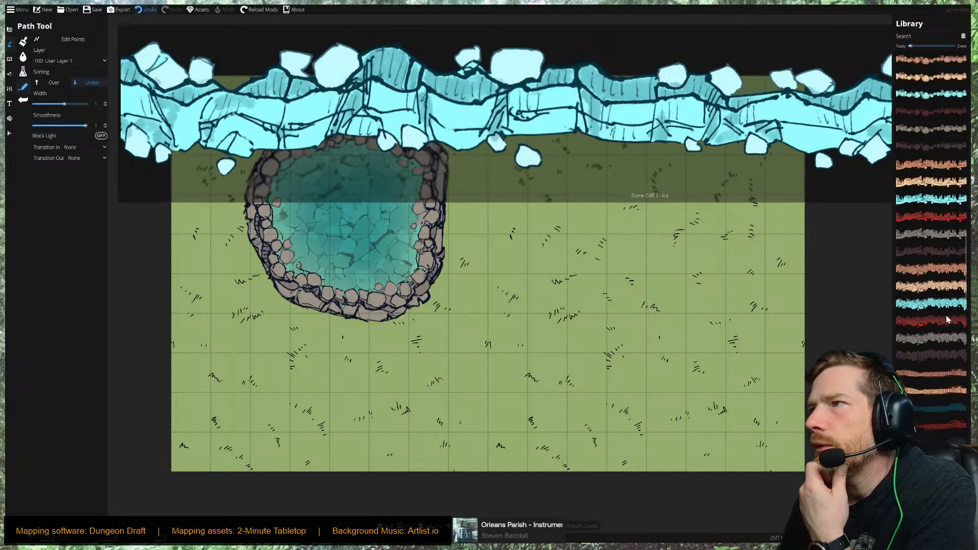
{"action": "scroll", "coordinate": [946, 317], "scroll_direction": "up", "scroll_amount": 5}
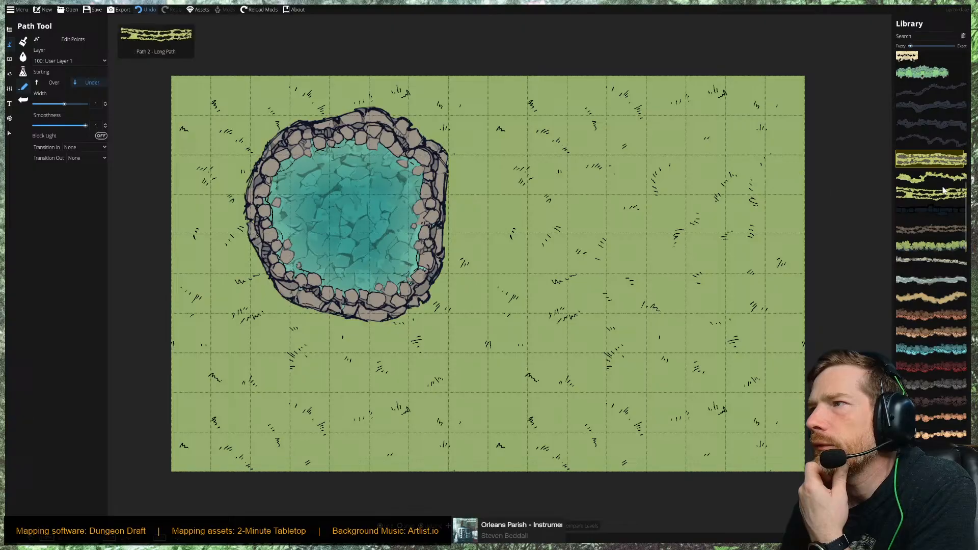
{"action": "mouse_move", "coordinate": [947, 198]}
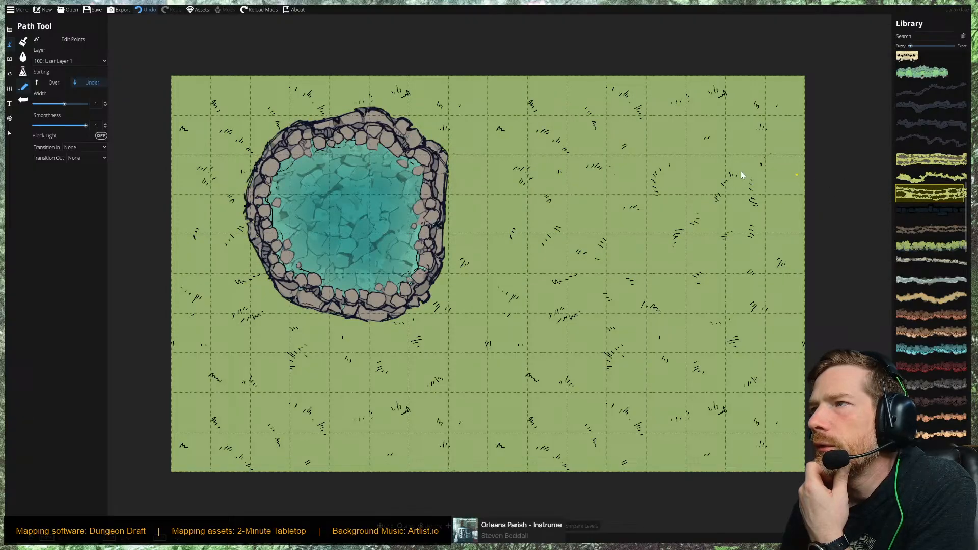
{"action": "left_click", "coordinate": [563, 65]}
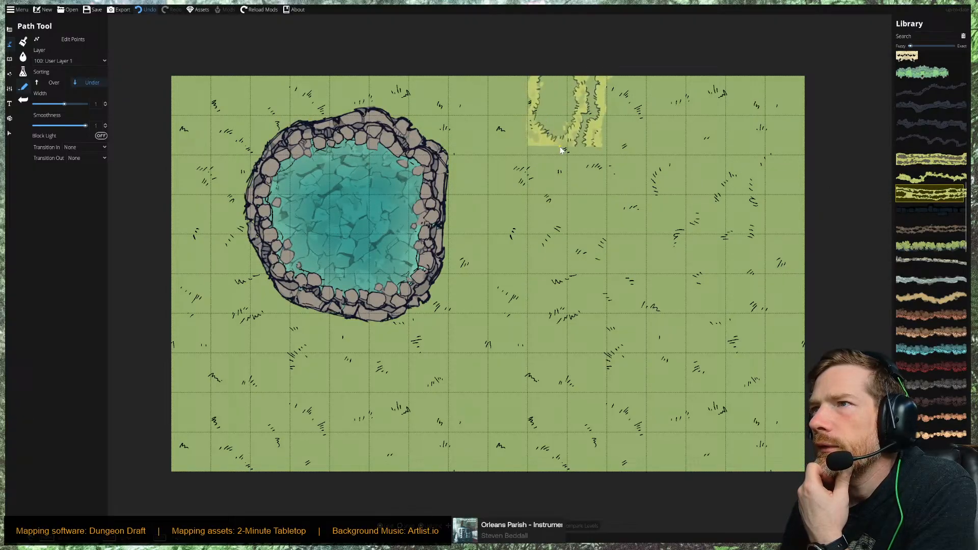
{"action": "left_click", "coordinate": [527, 313]}
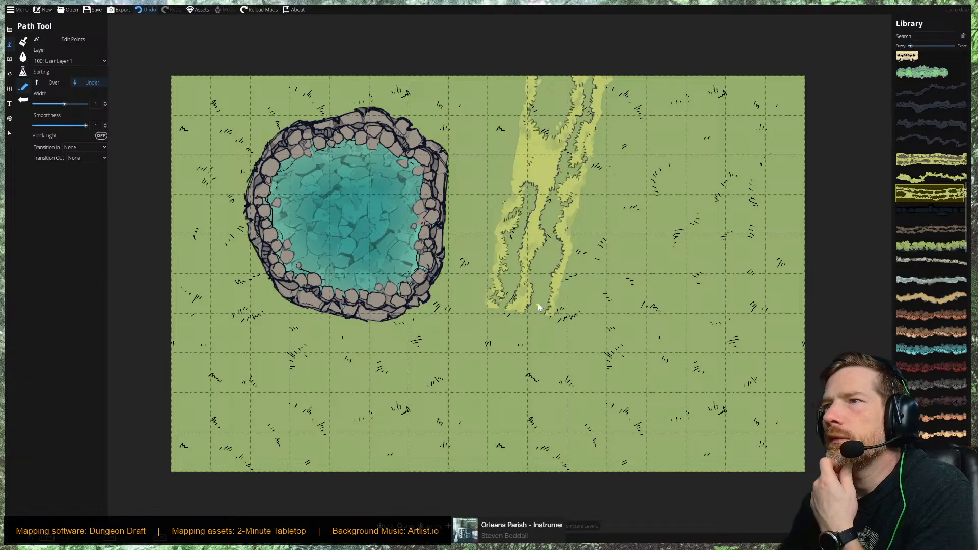
{"action": "left_click", "coordinate": [585, 262]}
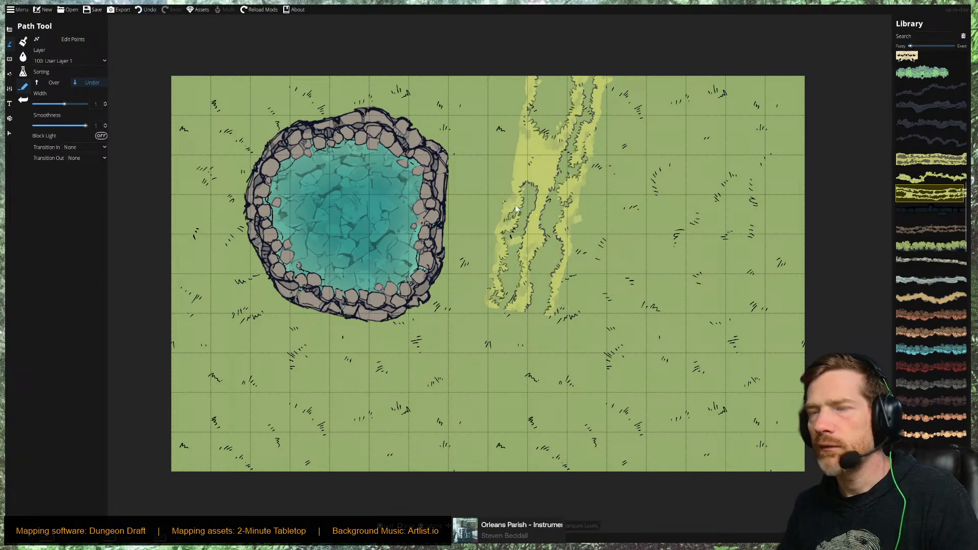
{"action": "left_click", "coordinate": [630, 176]}
{"action": "right_click", "coordinate": [629, 176]}
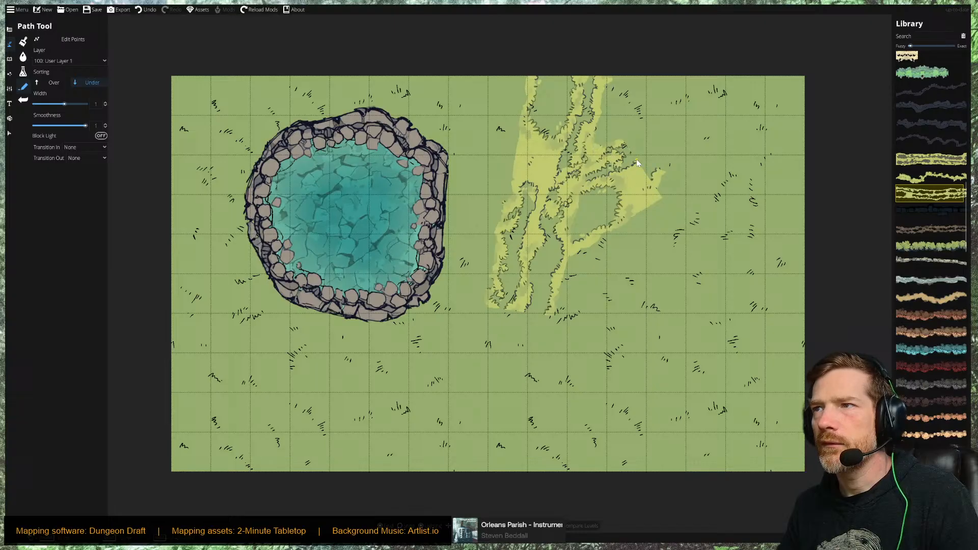
Delete the yellow-green trail paths and their leftover pieces east of the pool.
{"action": "left_click", "coordinate": [9, 133]}
{"action": "left_click", "coordinate": [572, 102]}
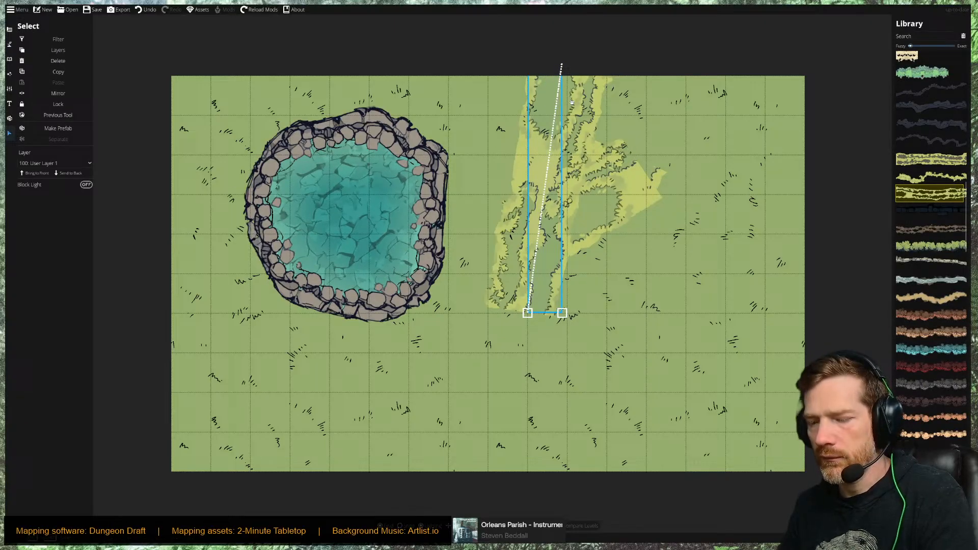
{"action": "key", "text": "Delete"}
{"action": "left_click", "coordinate": [620, 200]}
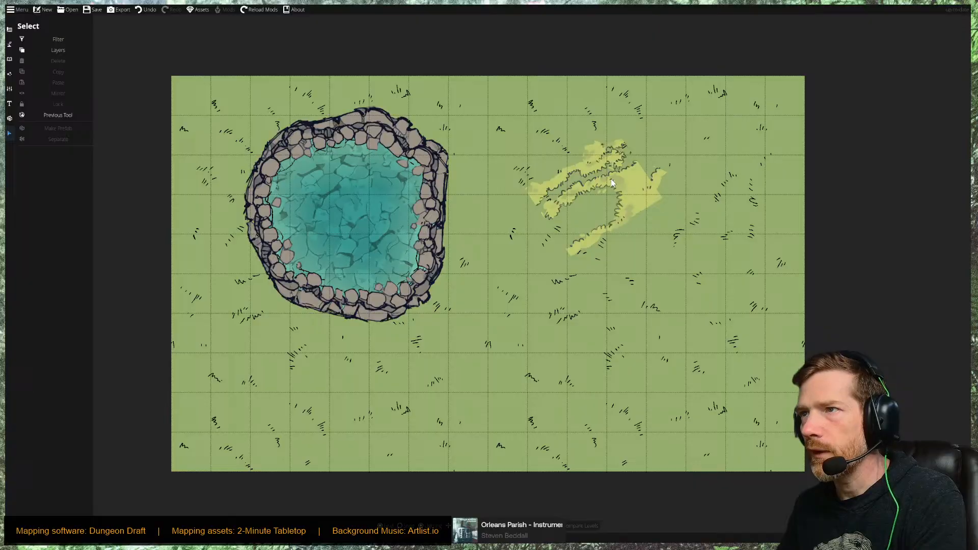
{"action": "left_click", "coordinate": [620, 192]}
{"action": "key", "text": "Delete"}
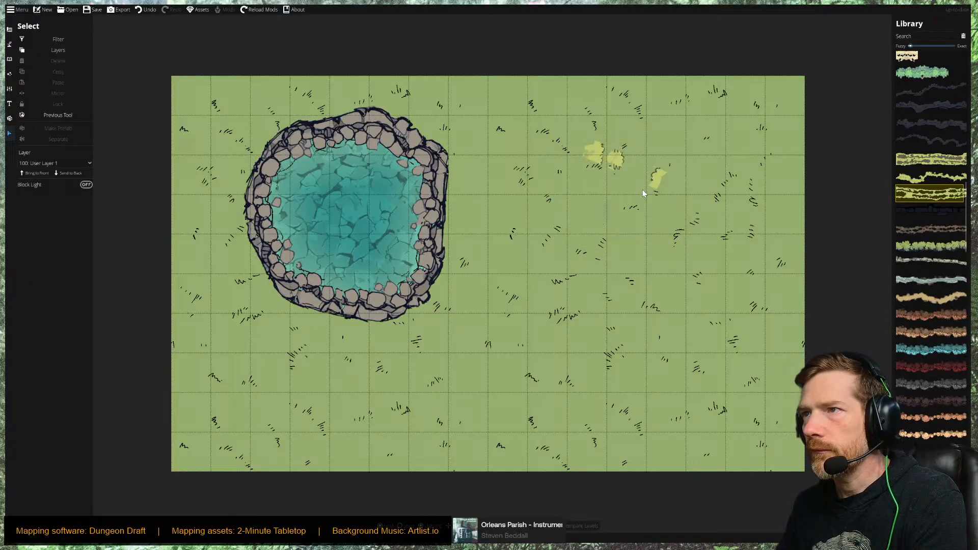
{"action": "left_click", "coordinate": [627, 170]}
{"action": "left_click", "coordinate": [630, 169]}
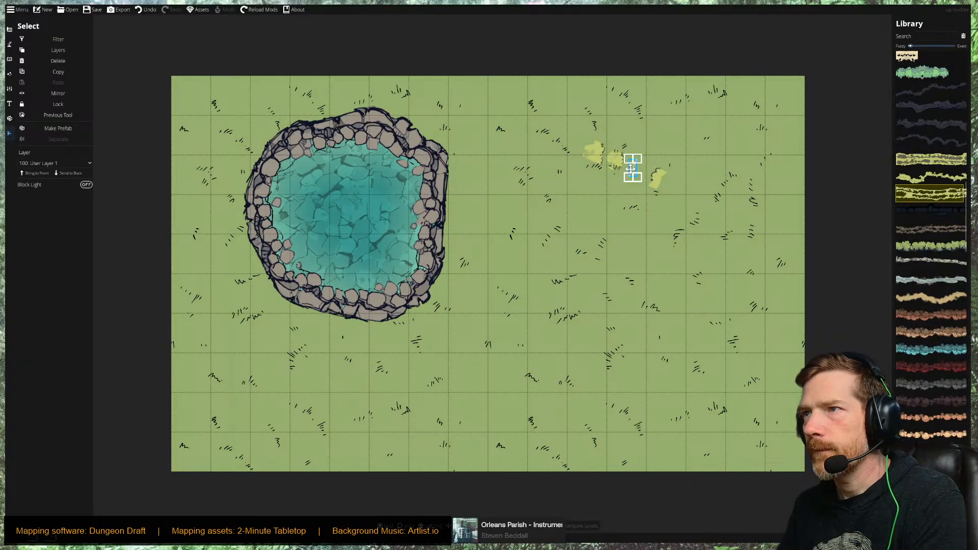
Draw a wide brown dirt trail with the Path Tool from the map's north edge, curving east of the pool to the southwest corner.
{"action": "left_click", "coordinate": [940, 229]}
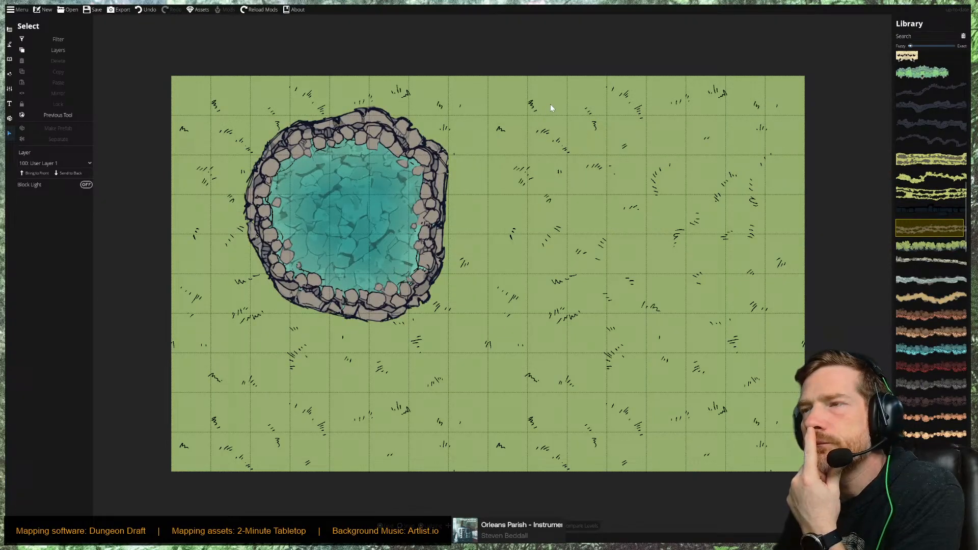
{"action": "mouse_move", "coordinate": [918, 230]}
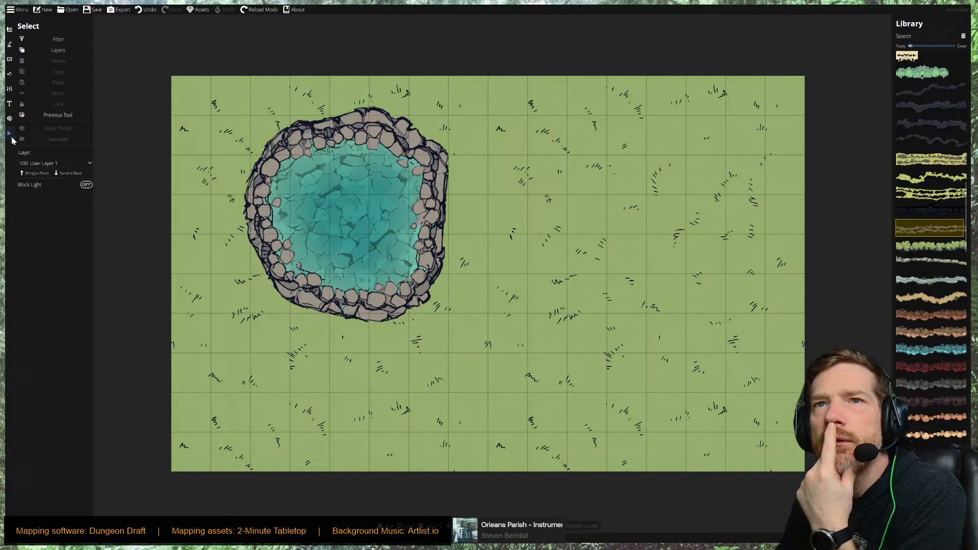
{"action": "left_click", "coordinate": [9, 44]}
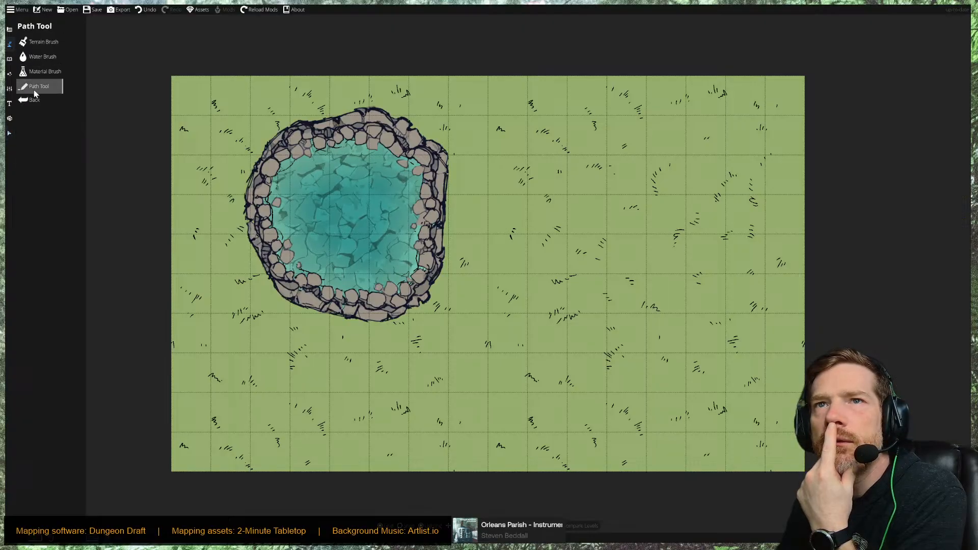
{"action": "left_click", "coordinate": [36, 88]}
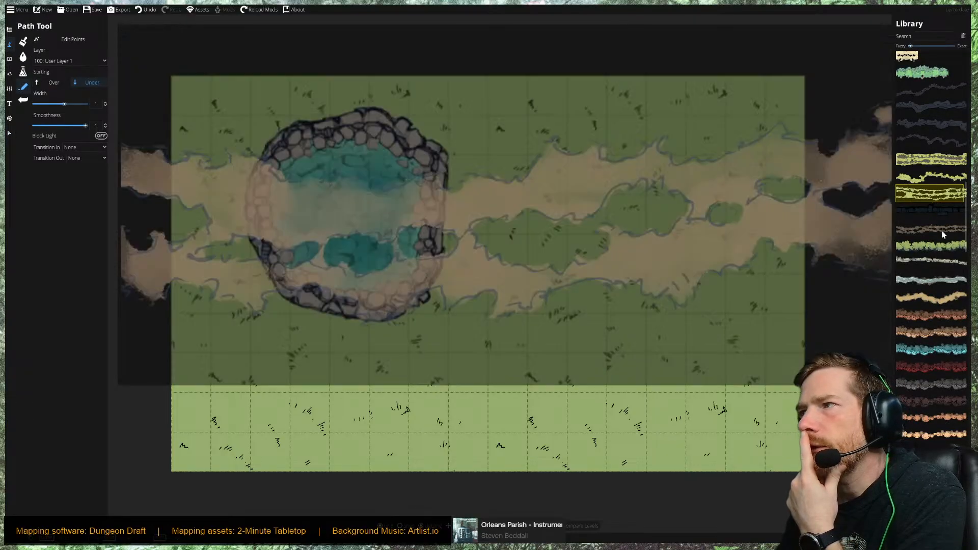
{"action": "left_click", "coordinate": [943, 235]}
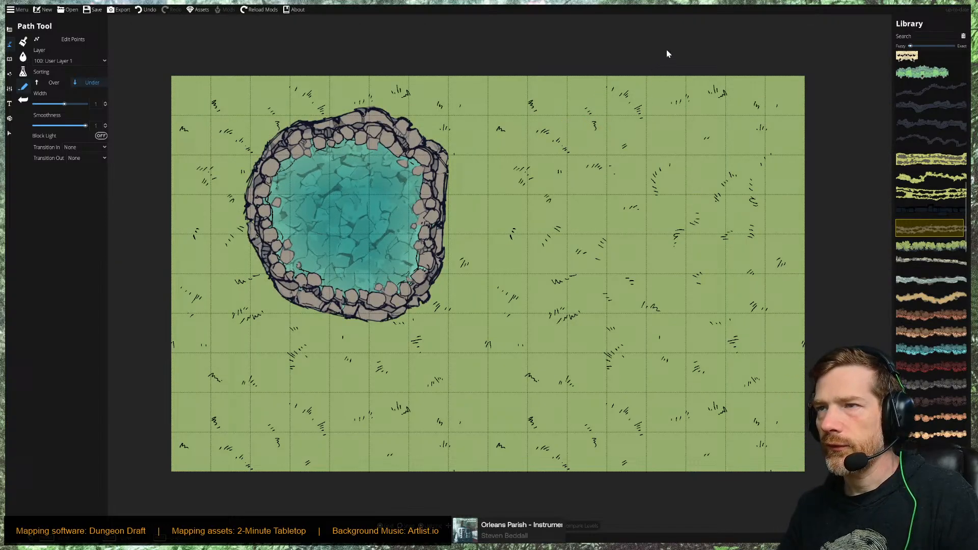
{"action": "mouse_move", "coordinate": [668, 53]}
{"action": "left_mouse_down"}
{"action": "mouse_move", "coordinate": [630, 117]}
{"action": "mouse_move", "coordinate": [607, 130]}
{"action": "mouse_move", "coordinate": [564, 267]}
{"action": "mouse_move", "coordinate": [493, 372]}
{"action": "mouse_move", "coordinate": [275, 457]}
{"action": "left_mouse_up"}
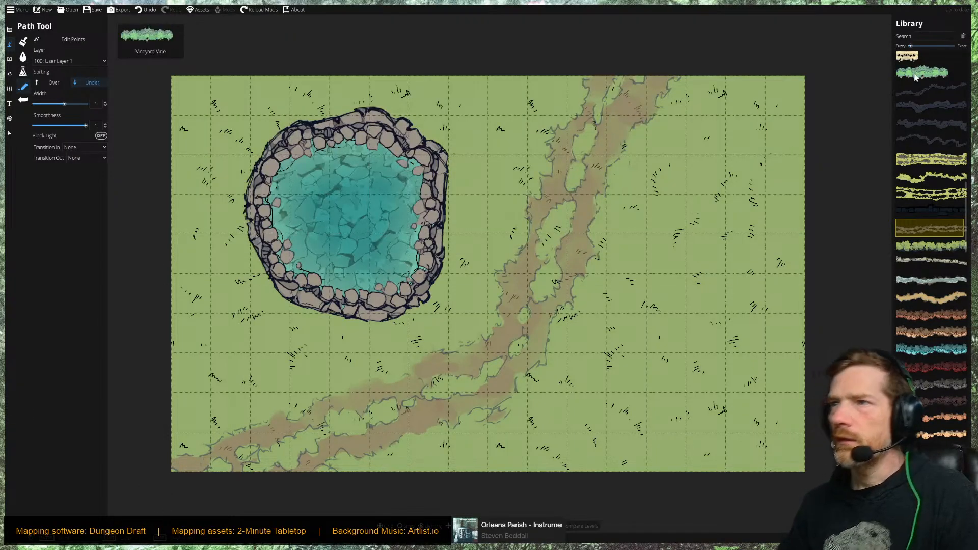
Search the object library for bucket and well objects and preview the first matches over the map.
{"action": "mouse_move", "coordinate": [916, 78]}
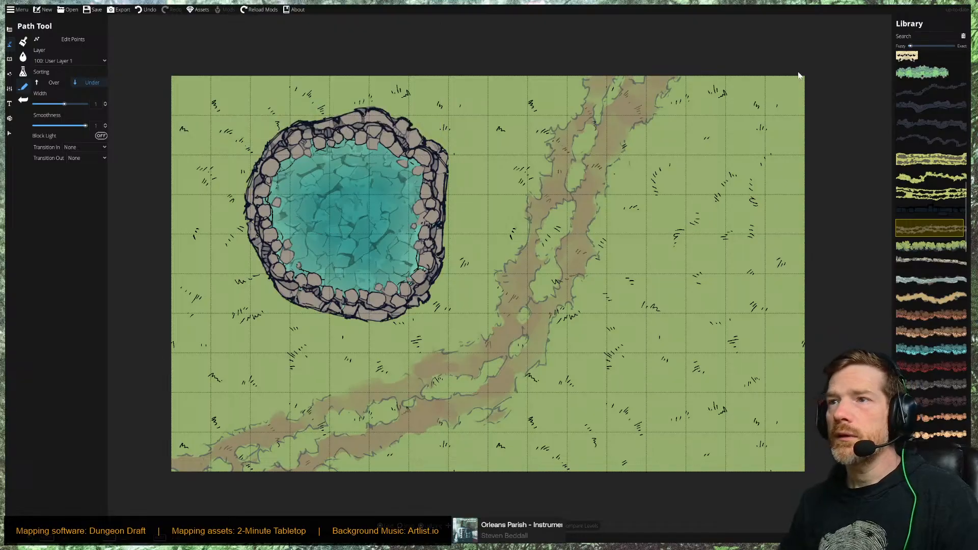
{"action": "left_click", "coordinate": [937, 36]}
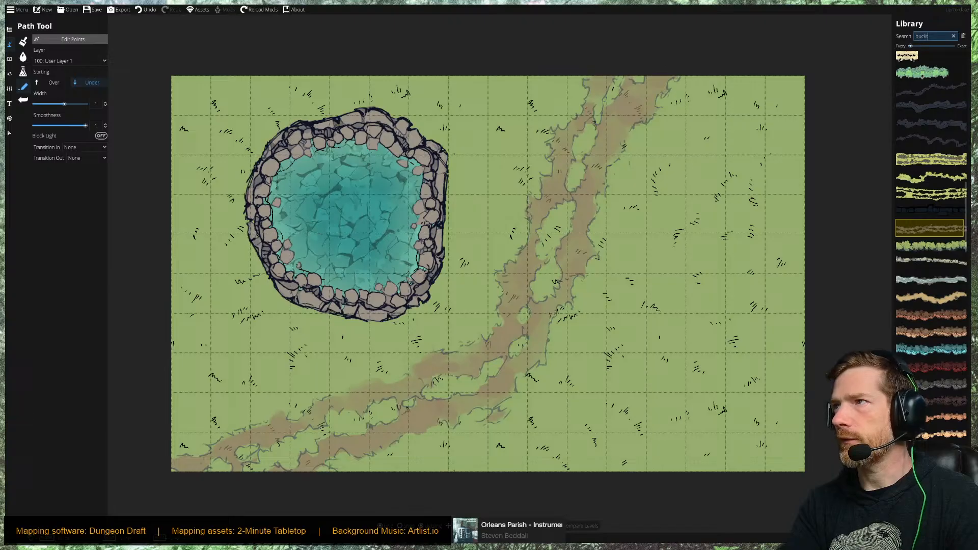
{"action": "left_click", "coordinate": [9, 60]}
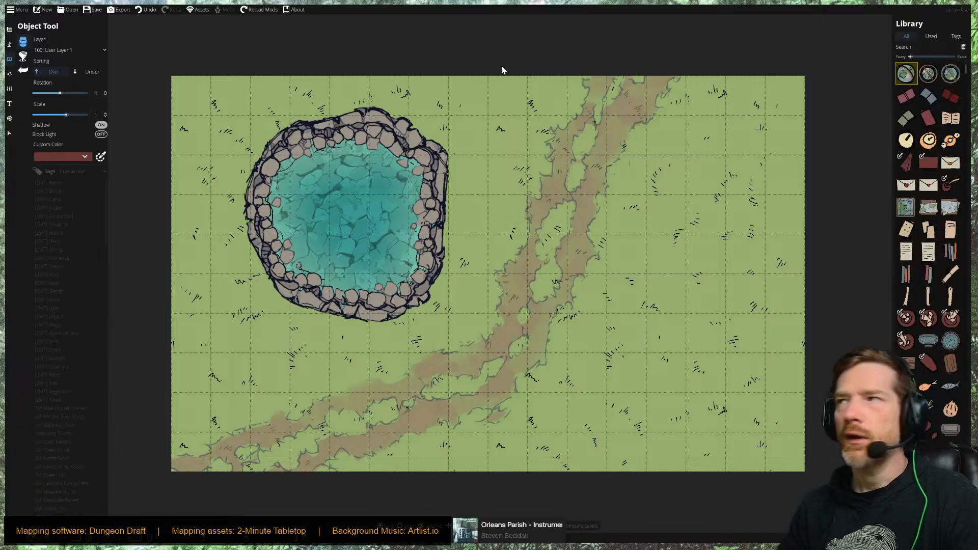
{"action": "left_click", "coordinate": [942, 47]}
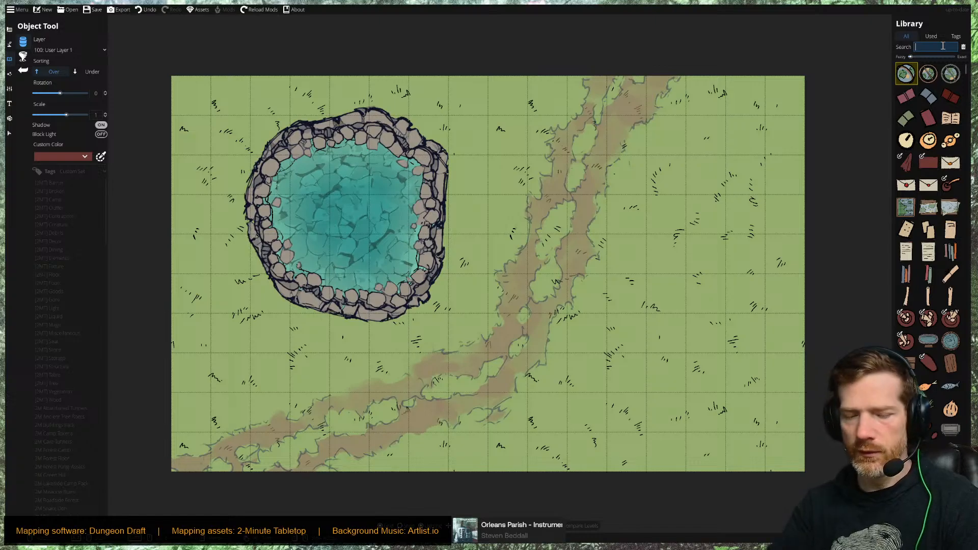
{"action": "type", "text": "bucke"}
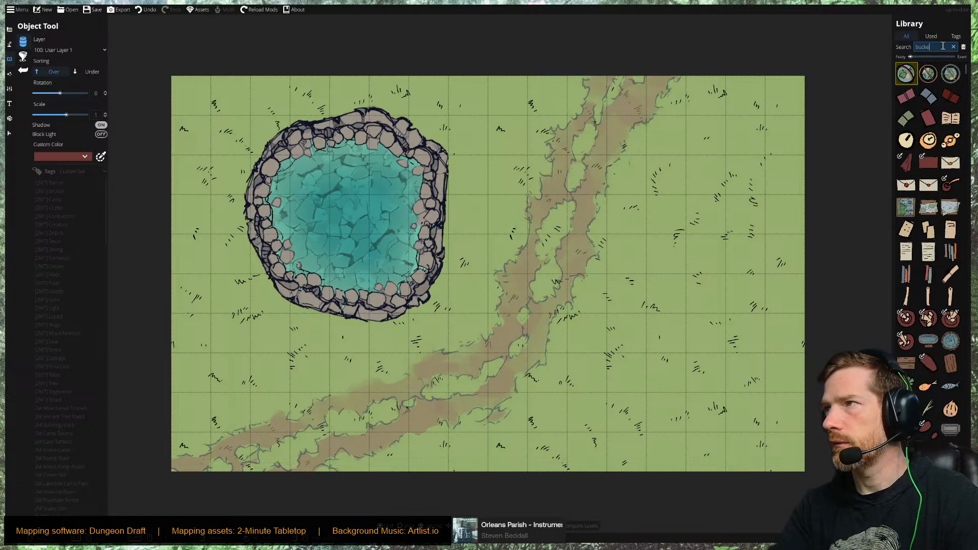
{"action": "type", "text": "t"}
{"action": "left_click", "coordinate": [904, 74]}
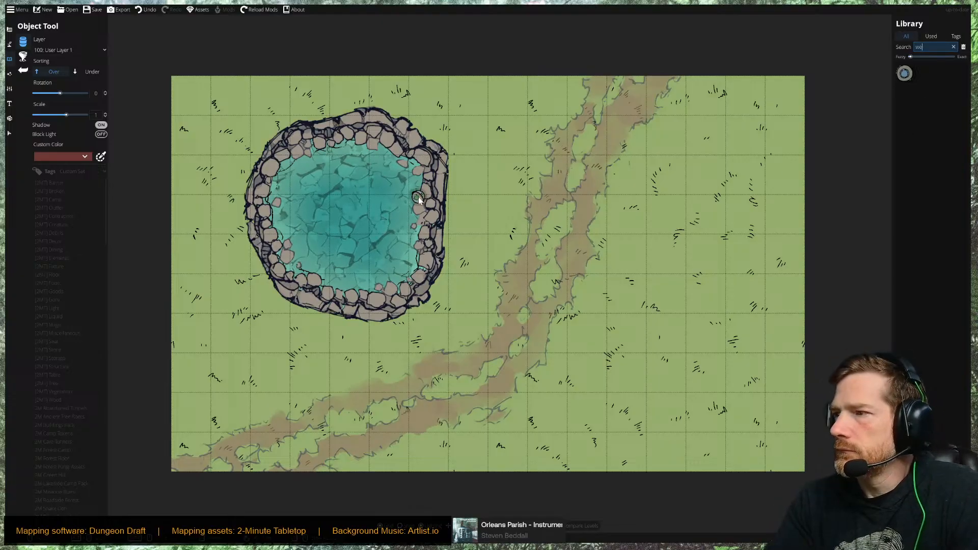
{"action": "type", "text": "ll"}
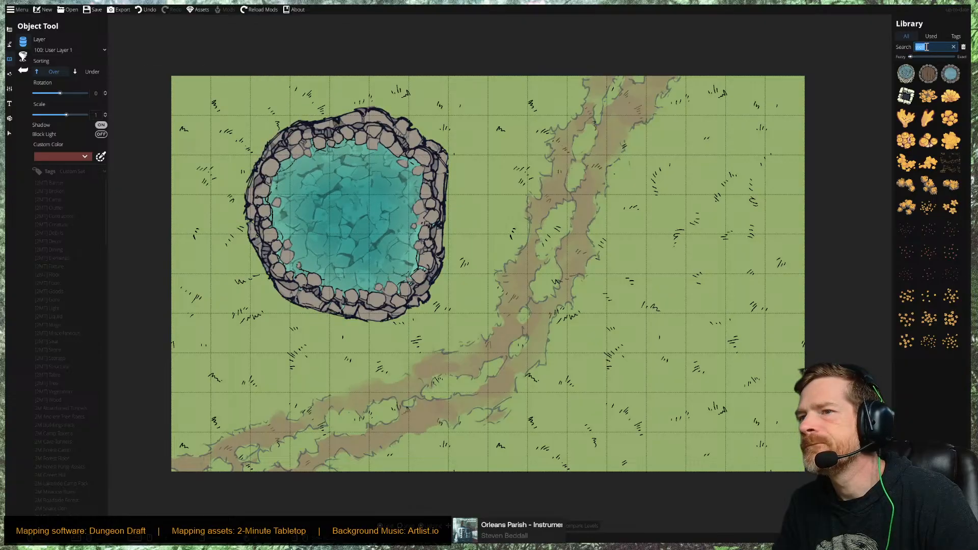
{"action": "left_click", "coordinate": [907, 77]}
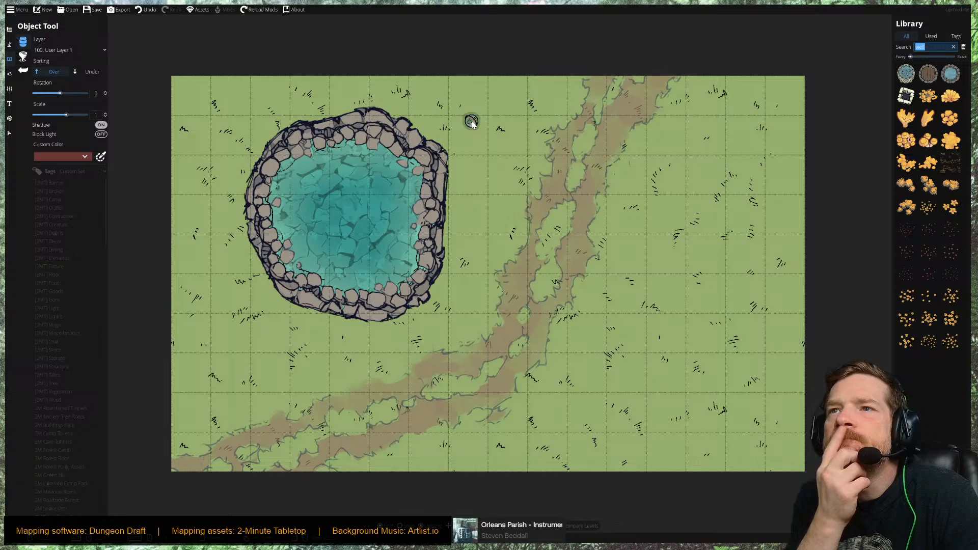
Search the objects for boulder and place a mossy boulder rotated 75 degrees on the map's south edge, east of the trail.
{"action": "type", "text": "b"}
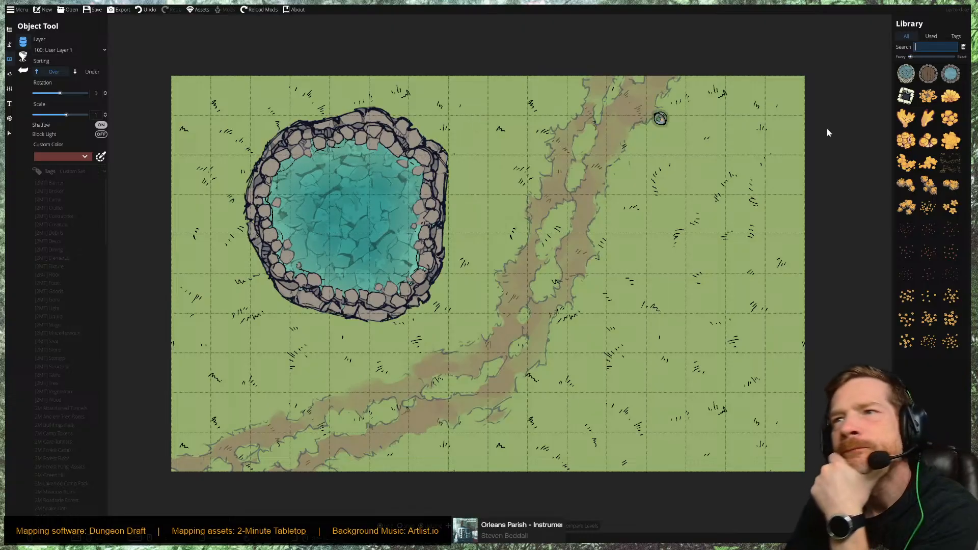
{"action": "mouse_move", "coordinate": [955, 118]}
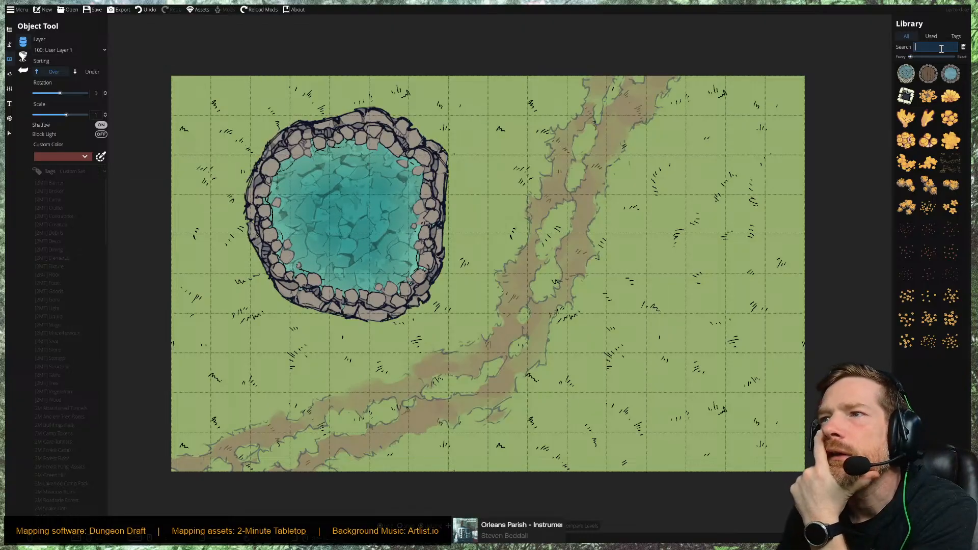
{"action": "type", "text": "boulder"}
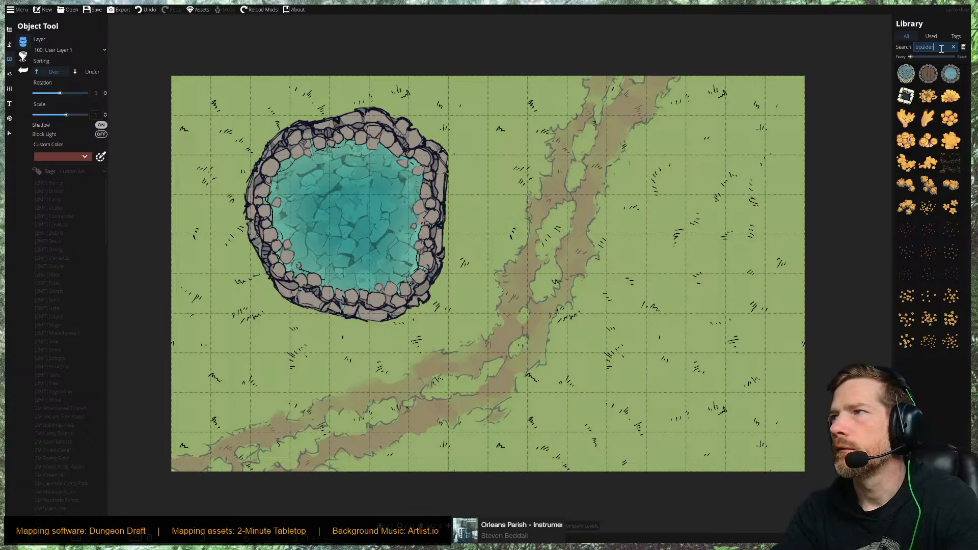
{"action": "key", "text": "Return"}
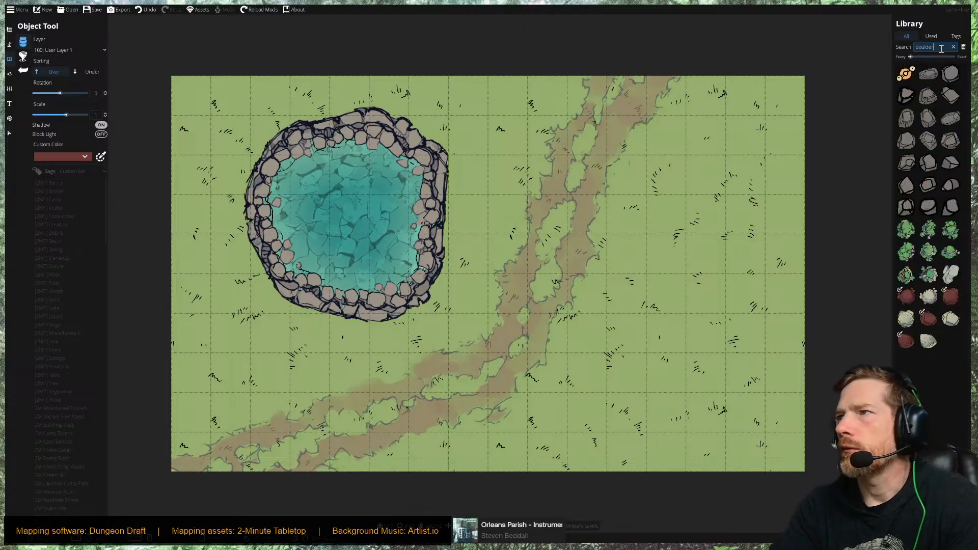
{"action": "mouse_move", "coordinate": [951, 208]}
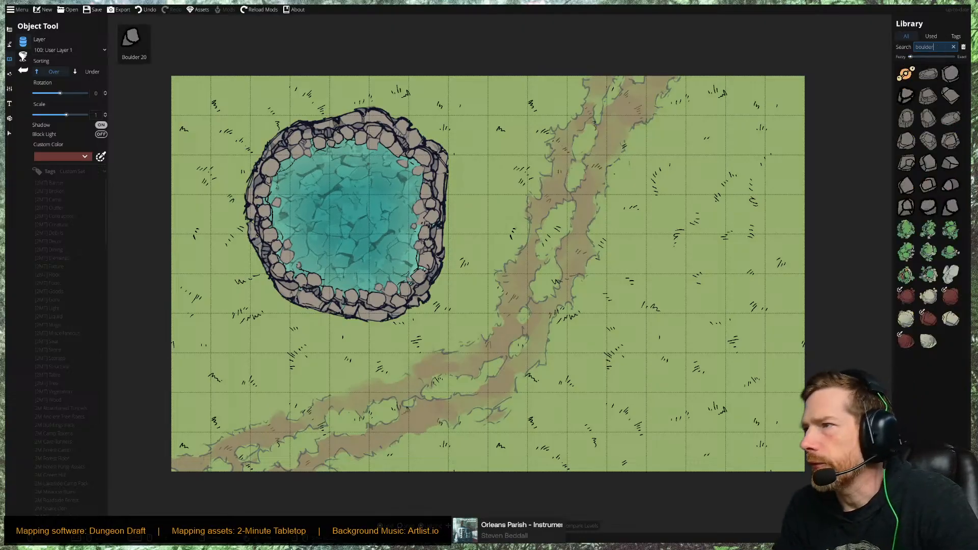
{"action": "left_click", "coordinate": [929, 252]}
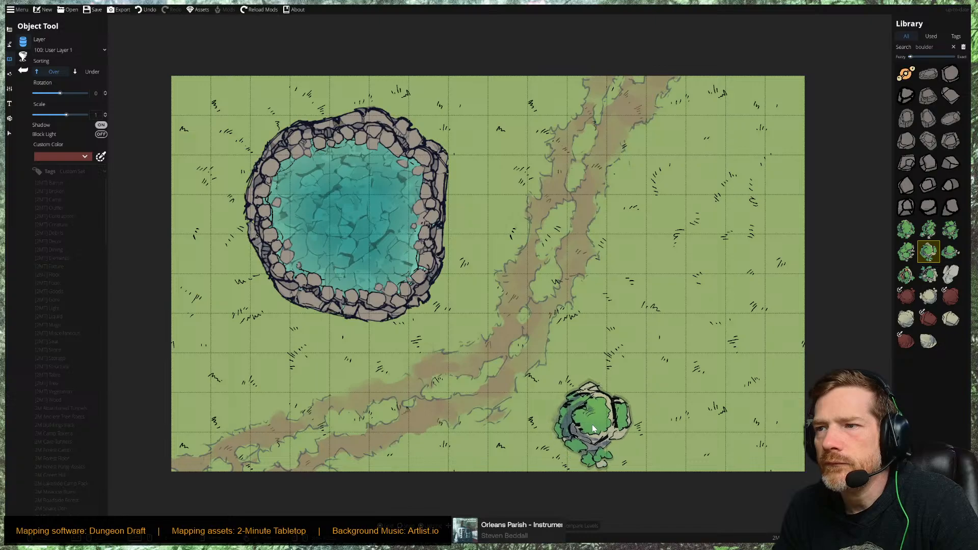
{"action": "scroll", "coordinate": [593, 427], "scroll_direction": "down", "scroll_amount": 5}
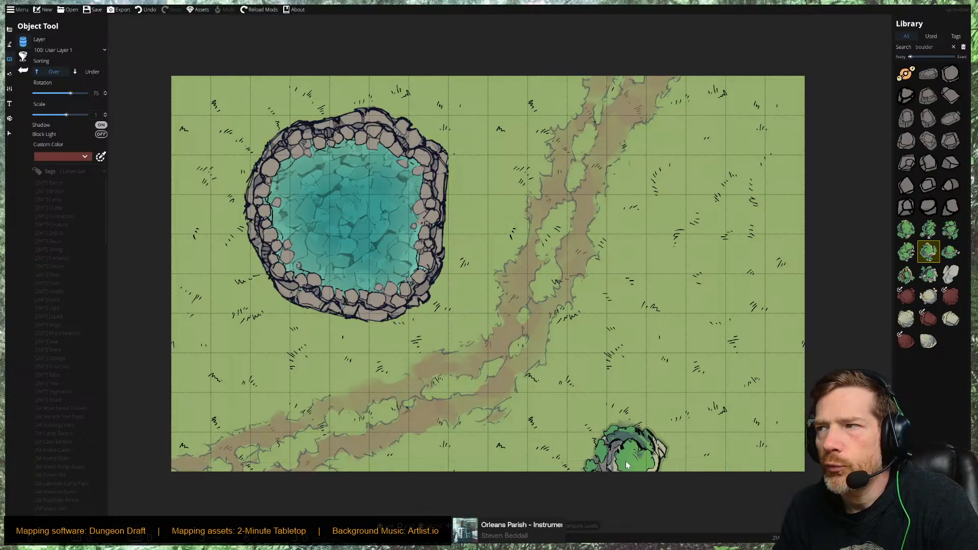
{"action": "left_click", "coordinate": [626, 461]}
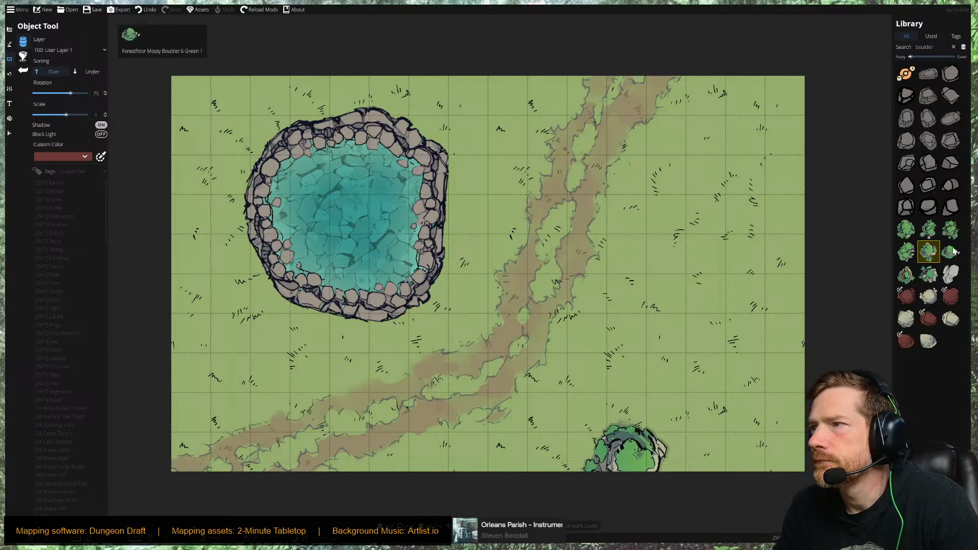
Try a large mossy boulder cluster beside the pool's northwest rim, shift it southwest and delete it.
{"action": "left_click", "coordinate": [951, 230]}
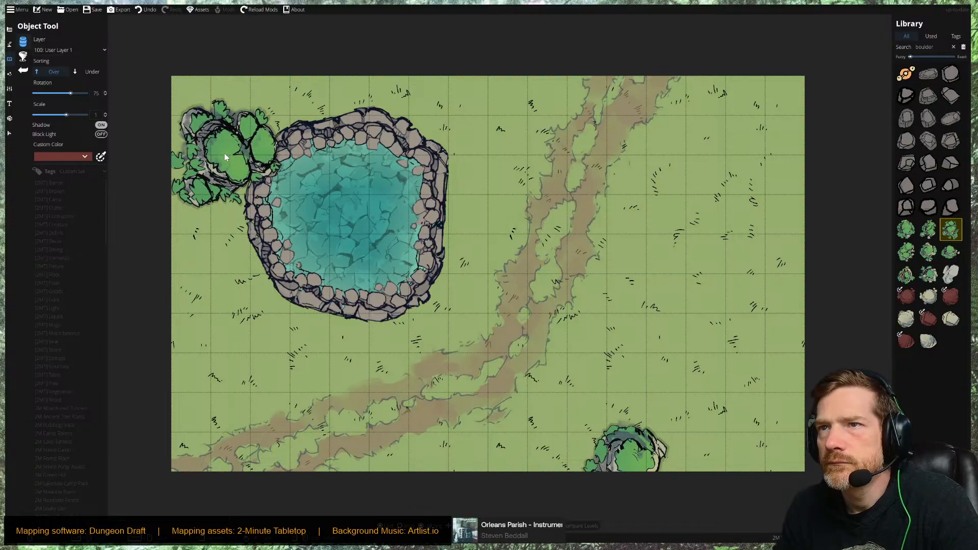
{"action": "left_click", "coordinate": [225, 157]}
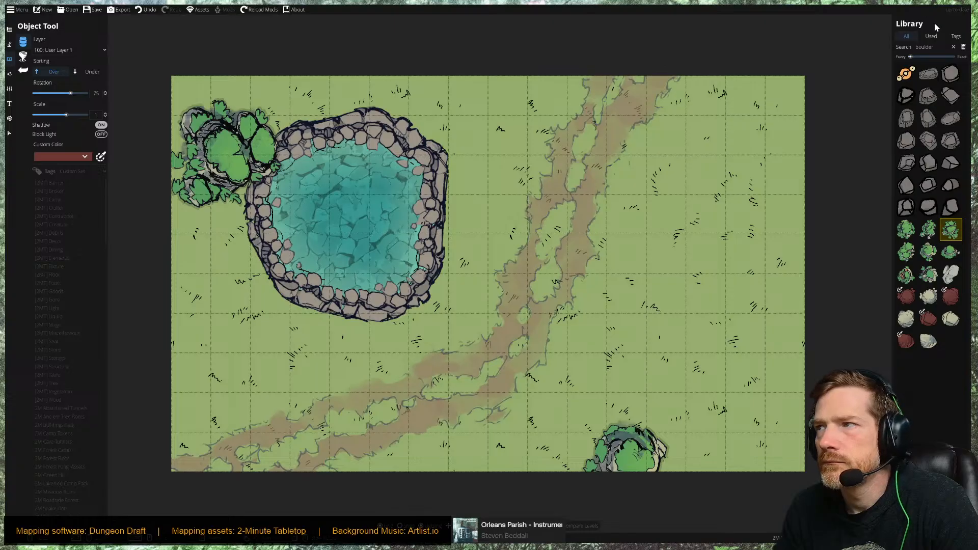
{"action": "left_click", "coordinate": [9, 133]}
{"action": "left_click", "coordinate": [240, 135]}
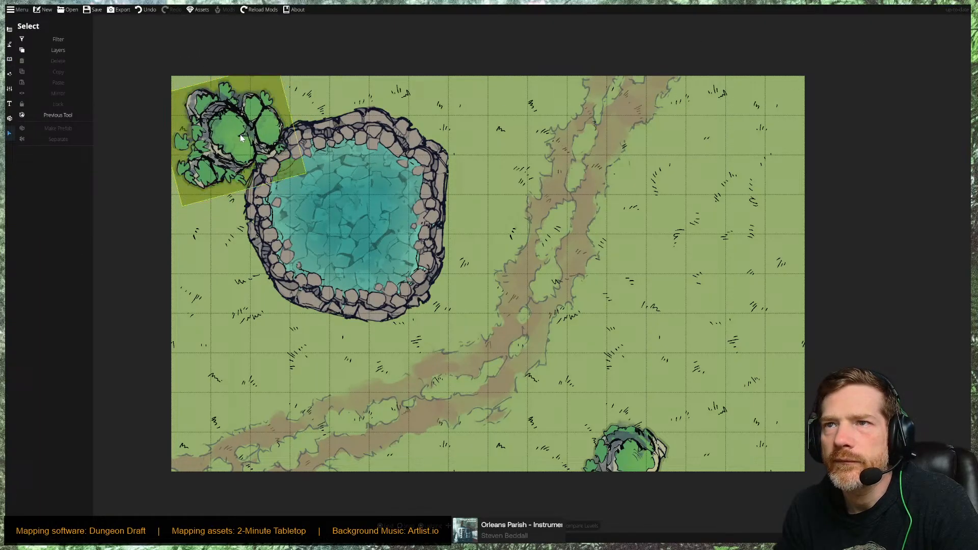
{"action": "left_click_drag", "start_coordinate": [240, 133], "coordinate": [216, 214]}
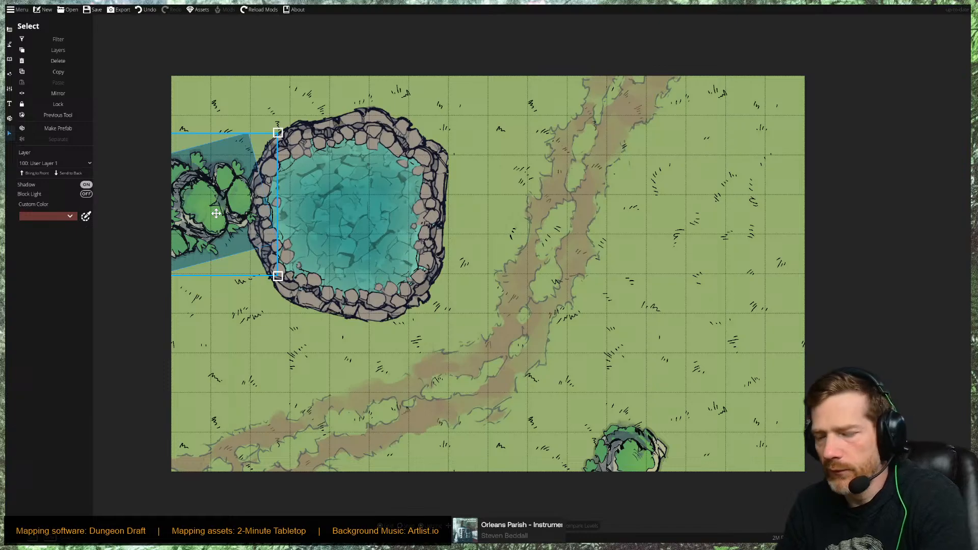
{"action": "key", "text": "Delete"}
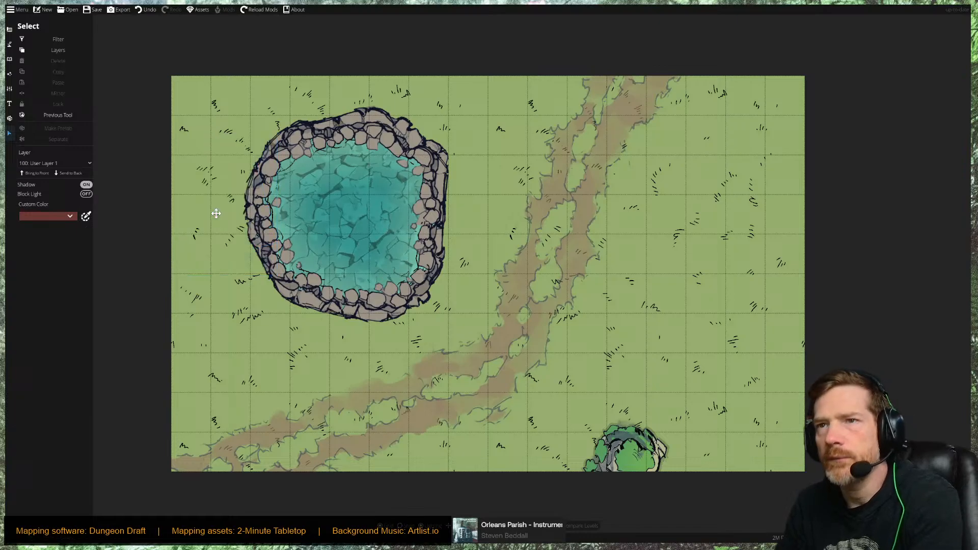
Search the objects for boulder and place Forestfloor Mossy Boulder 3 Green 1, rotated -45 degrees, on the map's west edge southwest of the pool.
{"action": "left_click", "coordinate": [10, 45]}
{"action": "left_click", "coordinate": [10, 30]}
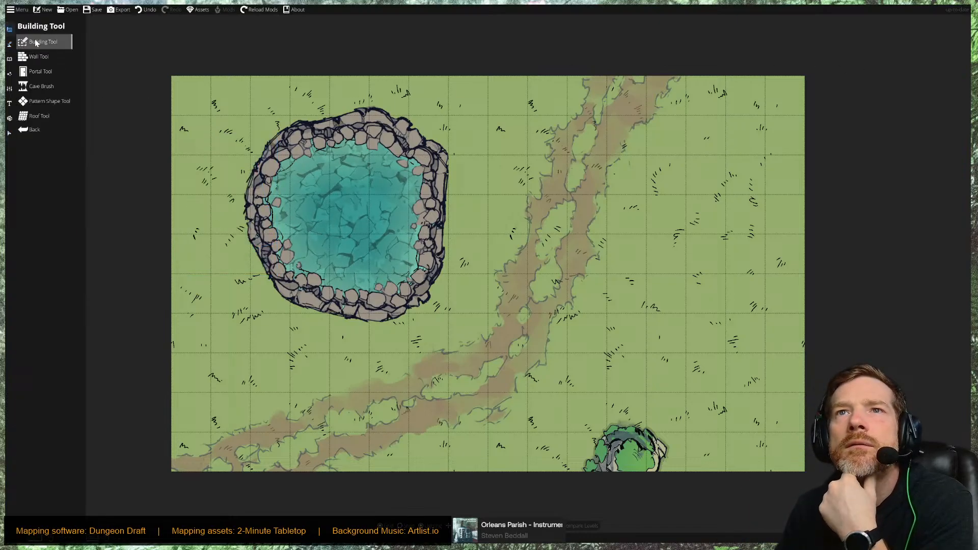
{"action": "left_click", "coordinate": [10, 61]}
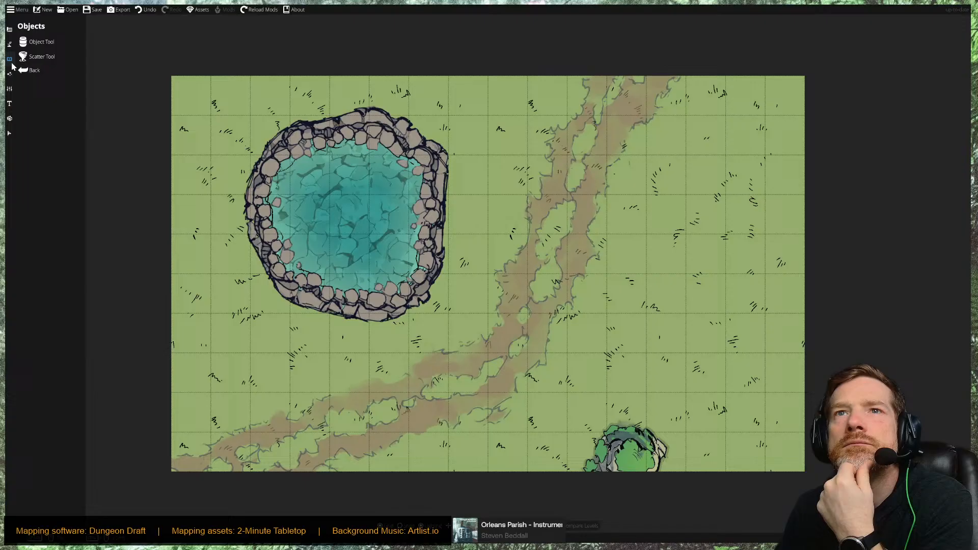
{"action": "left_click", "coordinate": [41, 44]}
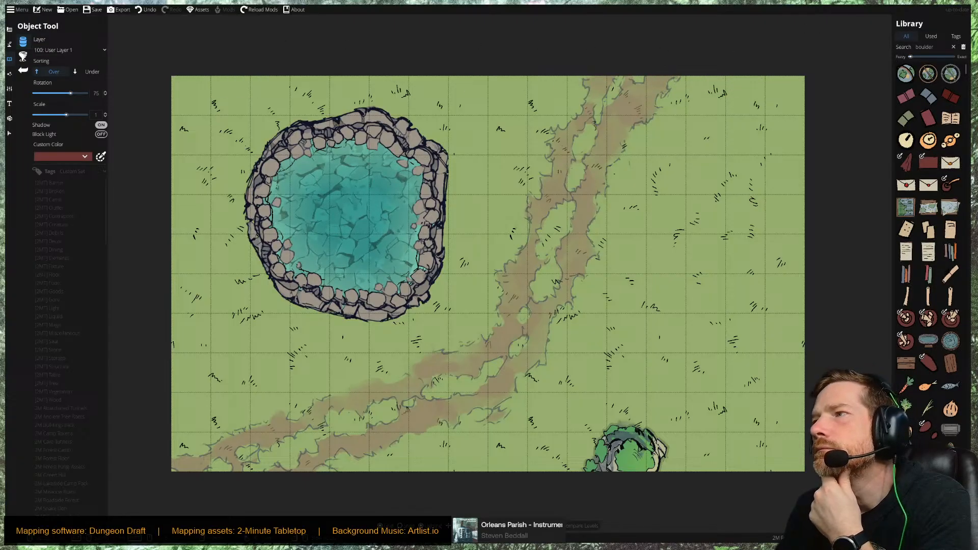
{"action": "left_click", "coordinate": [941, 46]}
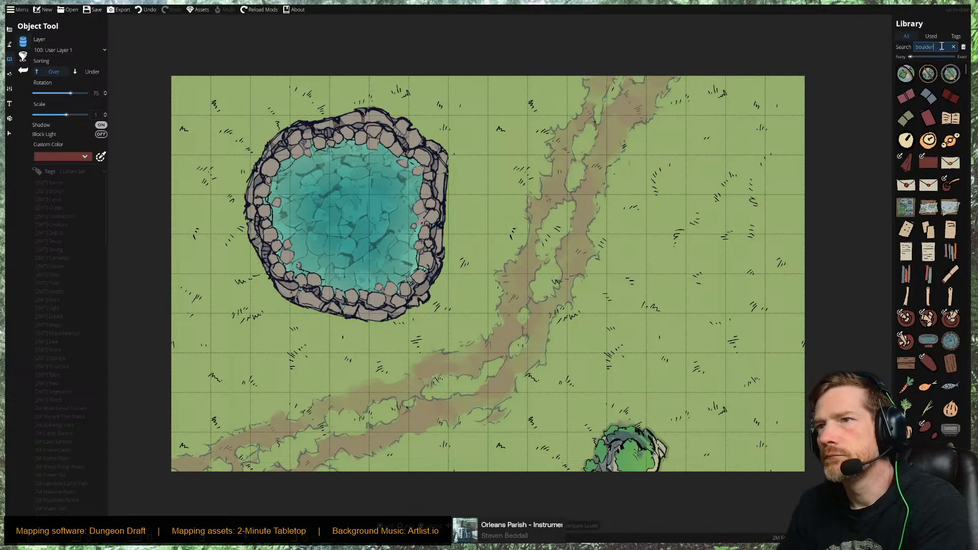
{"action": "key", "text": "Return"}
{"action": "mouse_move", "coordinate": [950, 236]}
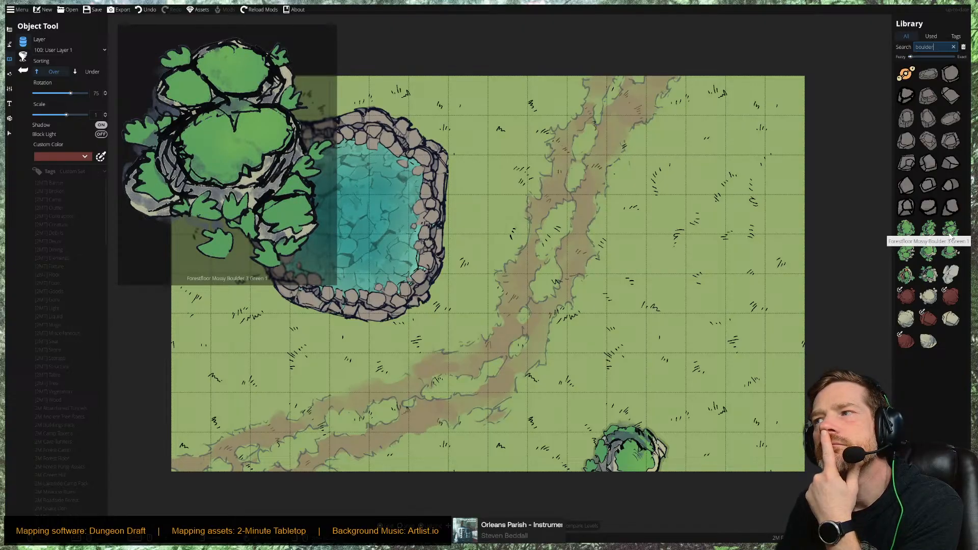
{"action": "left_click", "coordinate": [950, 236]}
{"action": "scroll", "coordinate": [245, 153], "scroll_direction": "down", "scroll_amount": 1}
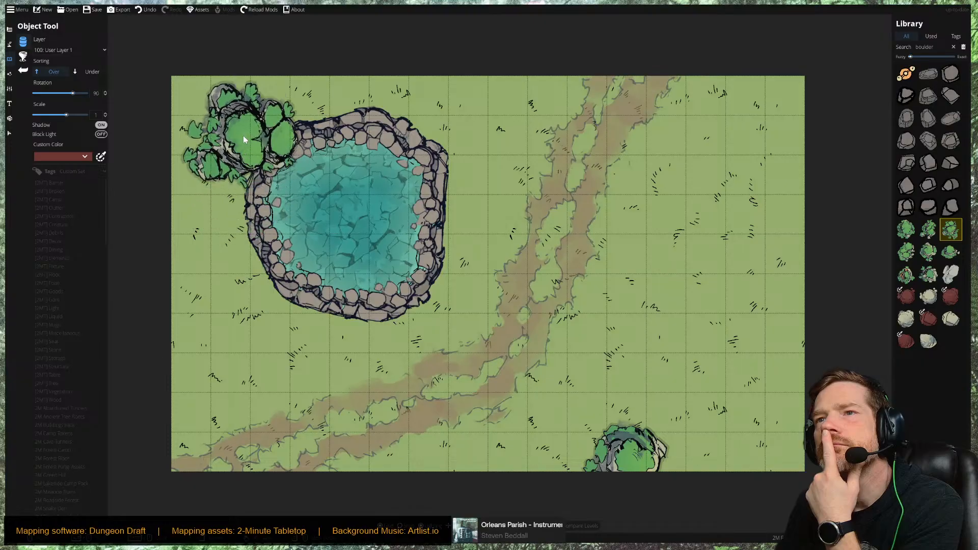
{"action": "scroll", "coordinate": [243, 136], "scroll_direction": "down", "scroll_amount": 12}
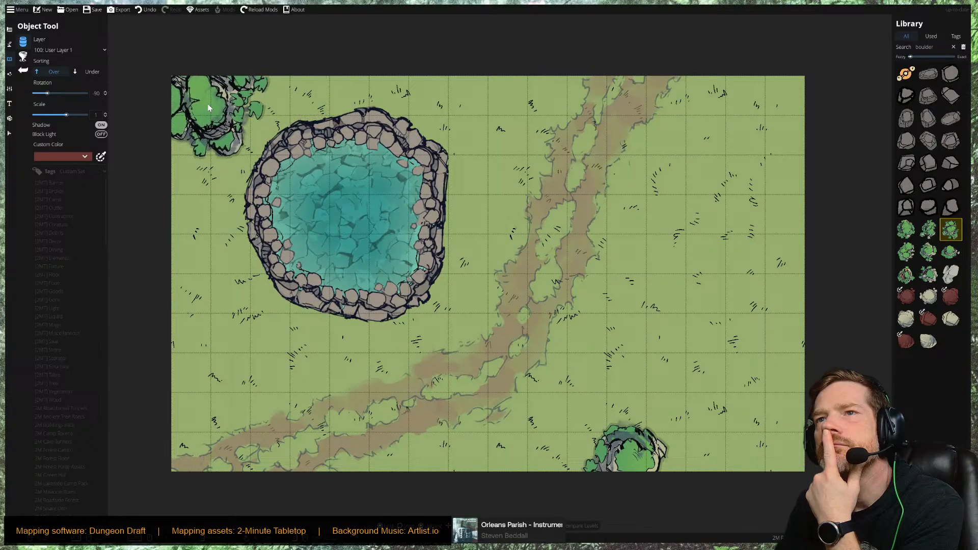
{"action": "scroll", "coordinate": [208, 108], "scroll_direction": "down", "scroll_amount": 4}
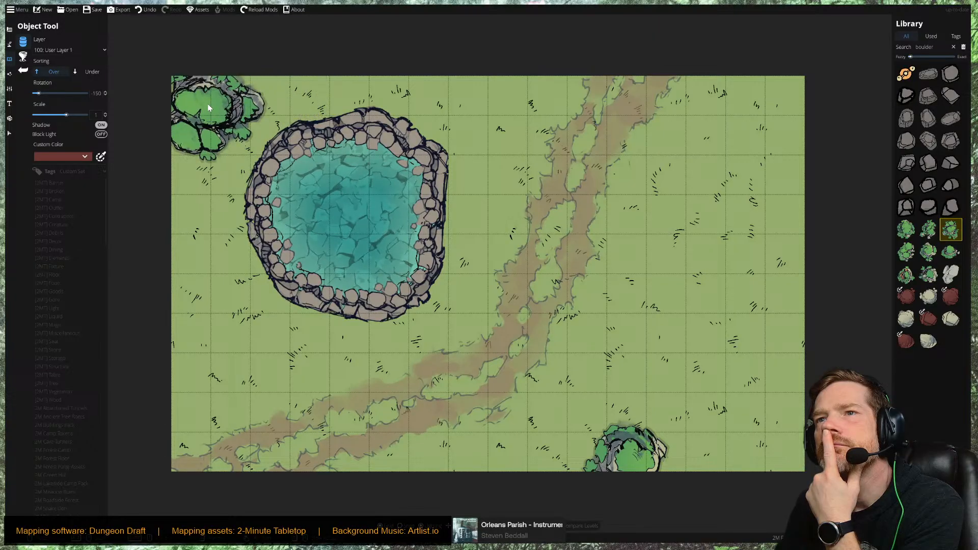
{"action": "scroll", "coordinate": [208, 108], "scroll_direction": "up", "scroll_amount": 7}
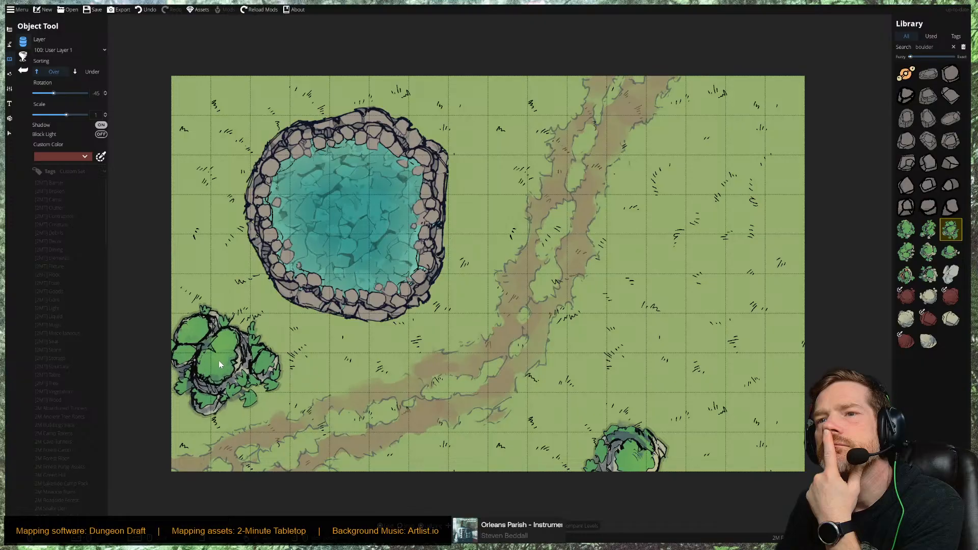
{"action": "left_click", "coordinate": [210, 365]}
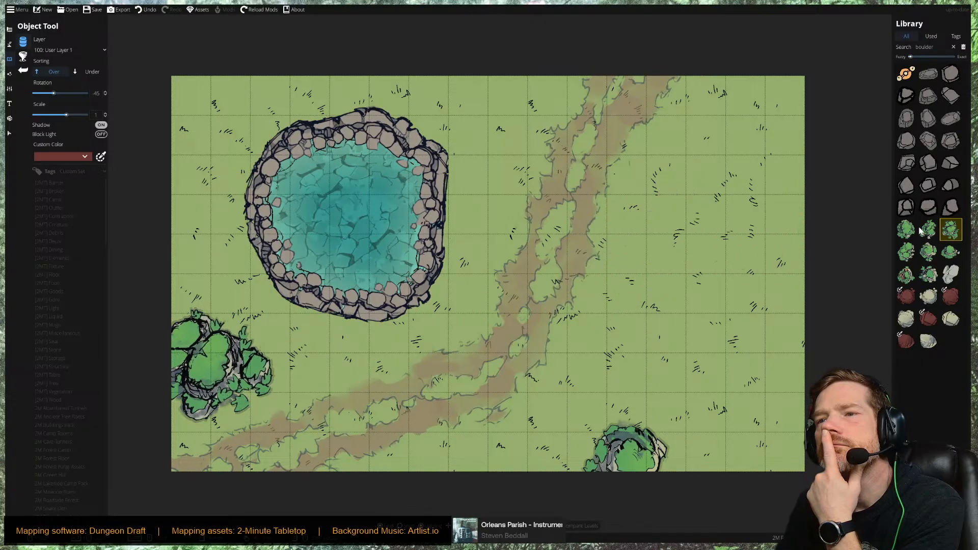
Search the object library for hill, browse the matches and select the Pillar Broken 02 object.
{"action": "mouse_move", "coordinate": [923, 231]}
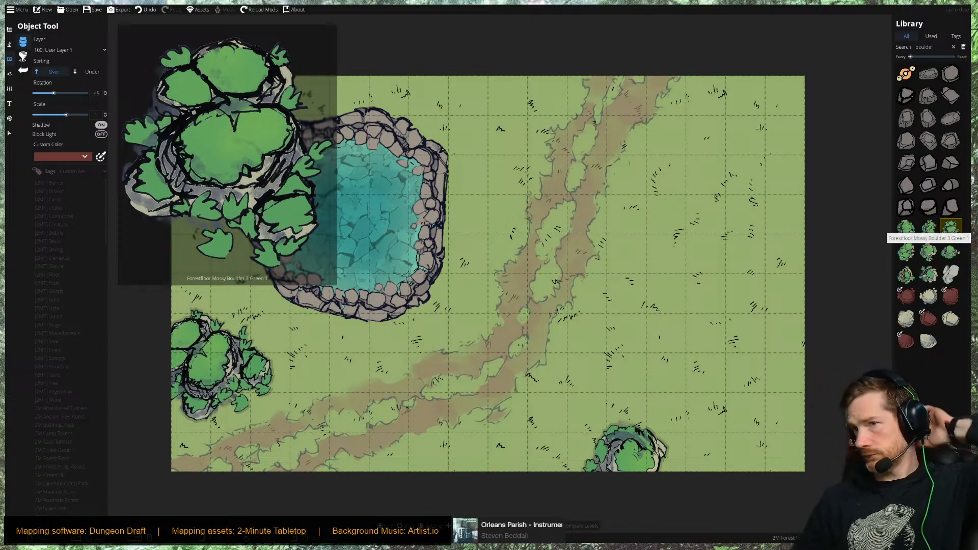
{"action": "double_click", "coordinate": [931, 46]}
{"action": "type", "text": "blu"}
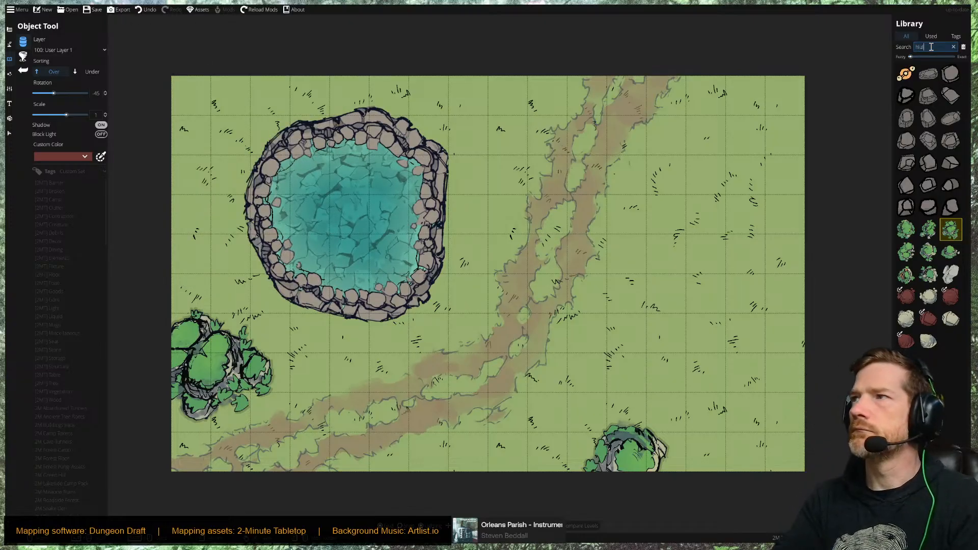
{"action": "type", "text": "l"}
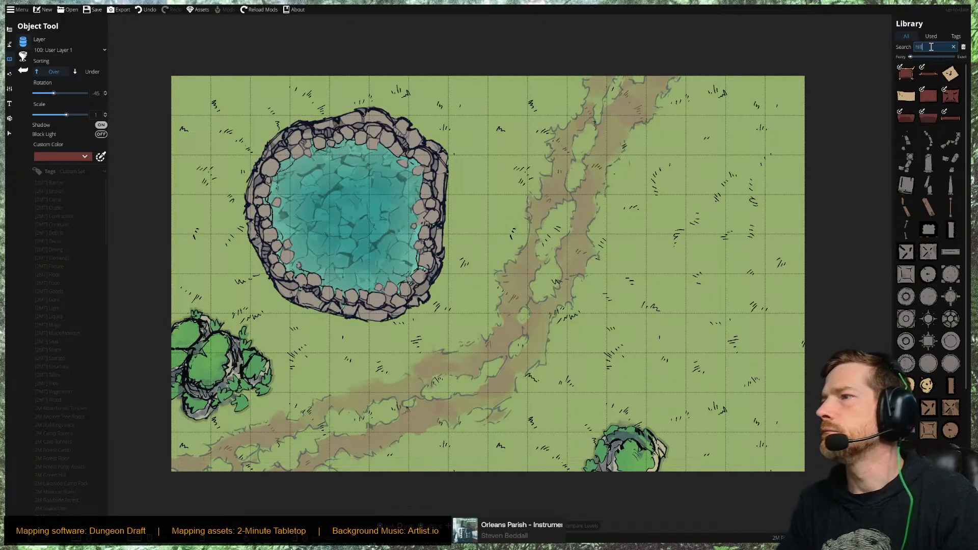
{"action": "scroll", "coordinate": [933, 356], "scroll_direction": "down", "scroll_amount": 4}
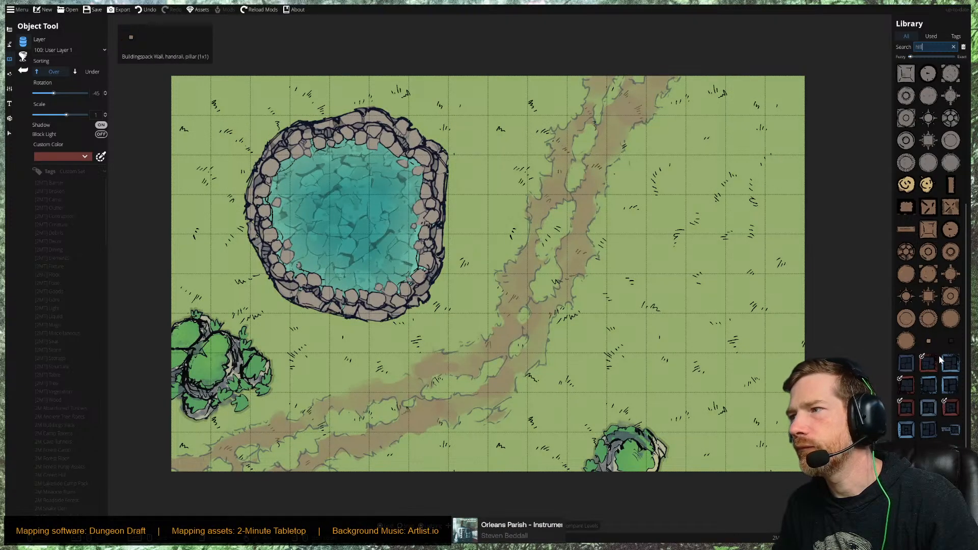
{"action": "scroll", "coordinate": [945, 219], "scroll_direction": "up", "scroll_amount": 4}
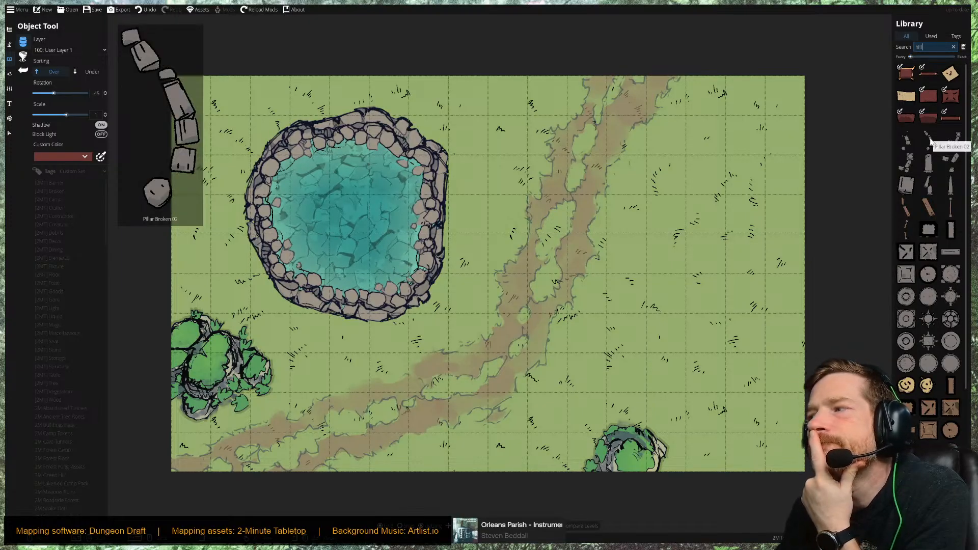
{"action": "left_click", "coordinate": [929, 141]}
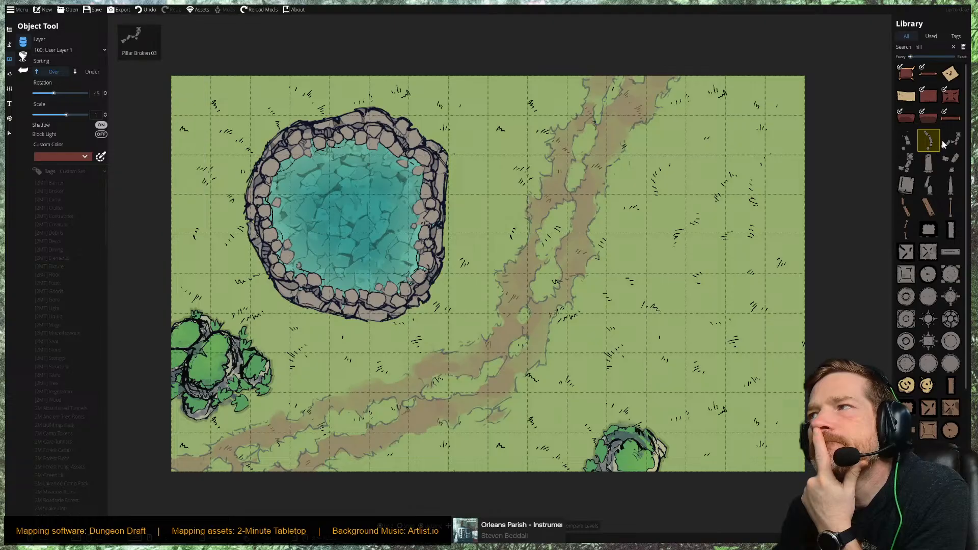
Search the object library for statue, browse the matches and make the search matching slightly more exact.
{"action": "left_click", "coordinate": [931, 48]}
{"action": "type", "text": "statue"}
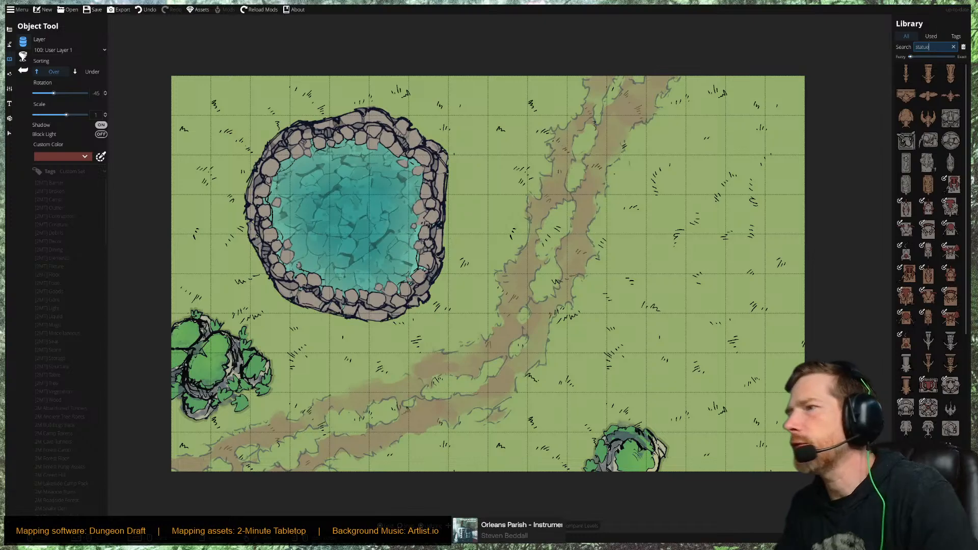
{"action": "scroll", "coordinate": [929, 295], "scroll_direction": "down", "scroll_amount": 6}
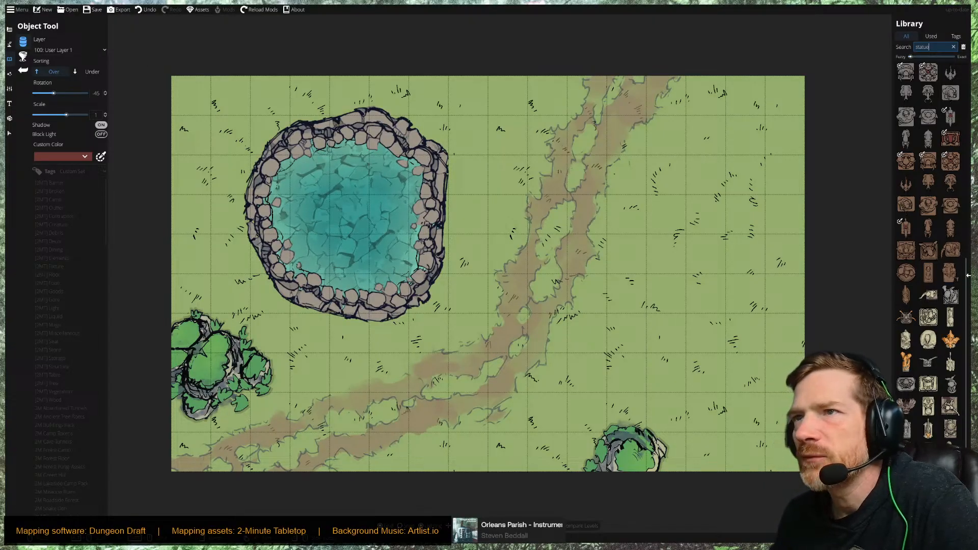
{"action": "left_click_drag", "start_coordinate": [966, 351], "coordinate": [969, 116]}
{"action": "left_click", "coordinate": [916, 57]}
{"action": "double_click", "coordinate": [933, 48]}
{"action": "scroll", "coordinate": [863, 75], "scroll_direction": "up", "scroll_amount": 4}
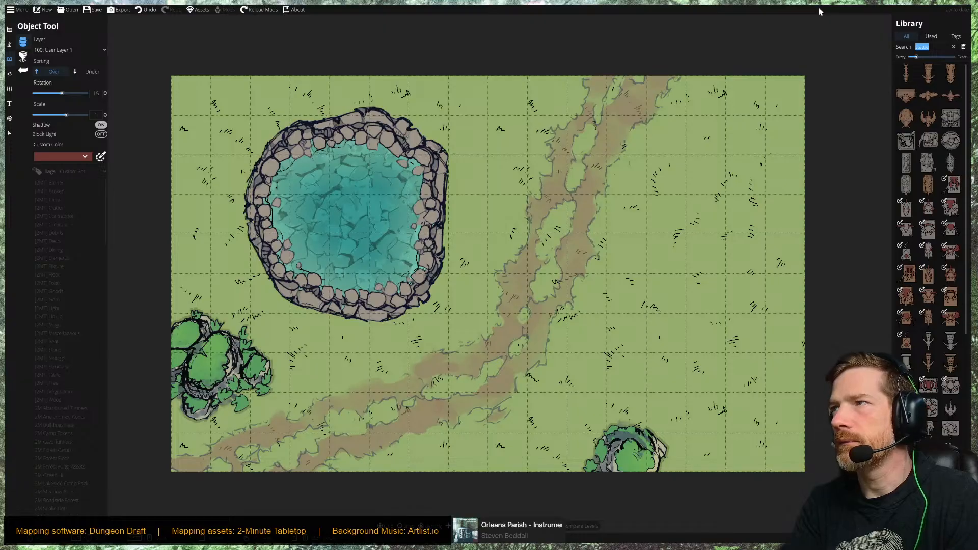
Search the object library for tree, preview the bushes, foliage, maples and palms among the matches, and clear the search.
{"action": "left_click", "coordinate": [939, 49]}
{"action": "double_click", "coordinate": [928, 49]}
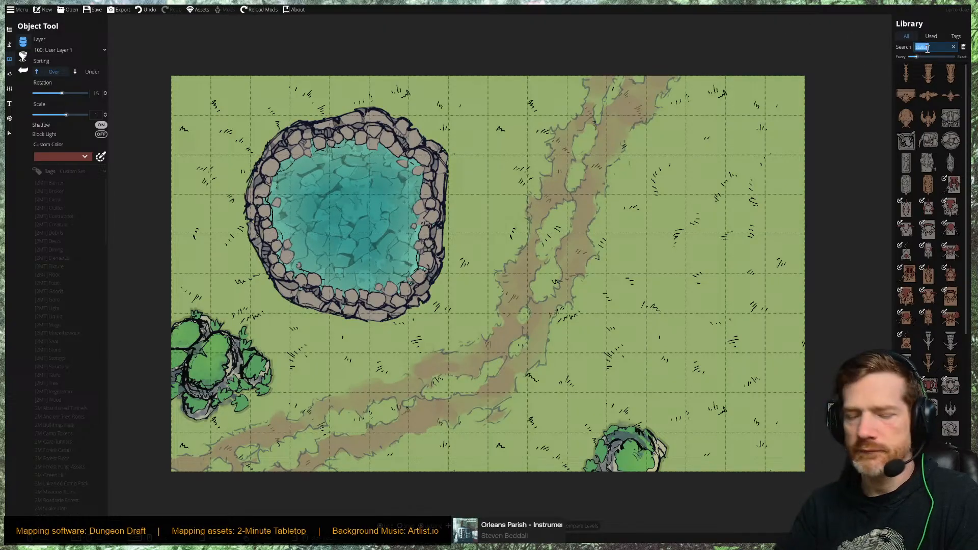
{"action": "type", "text": "tree"}
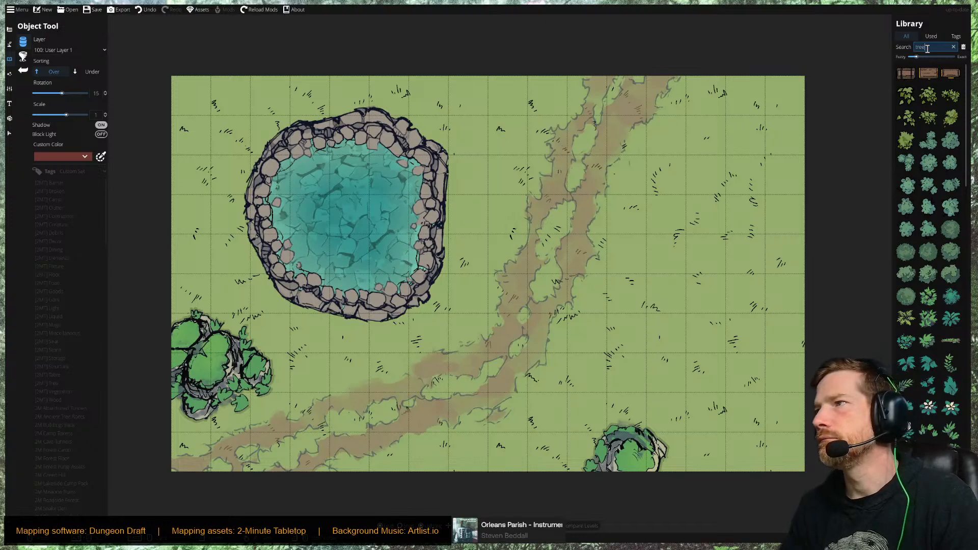
{"action": "mouse_move", "coordinate": [955, 144]}
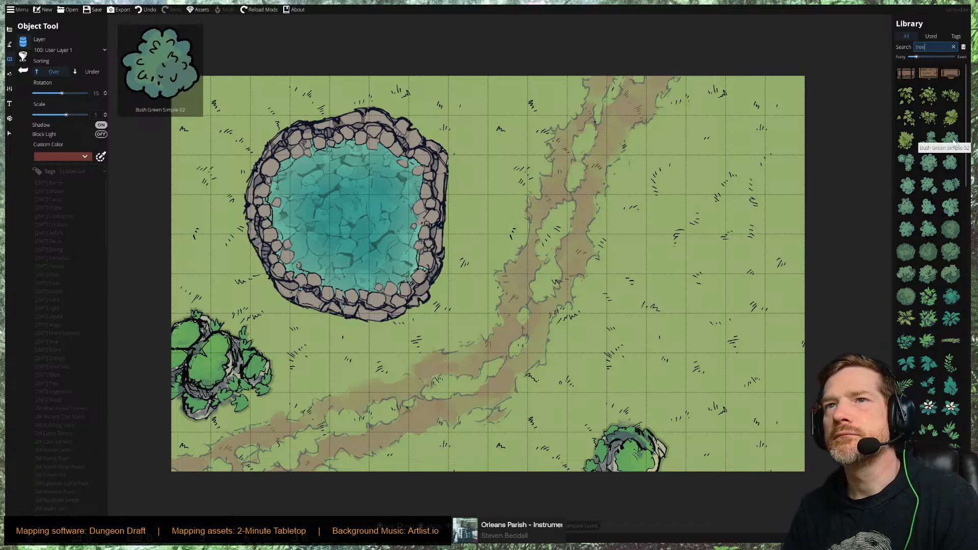
{"action": "mouse_move", "coordinate": [951, 118]}
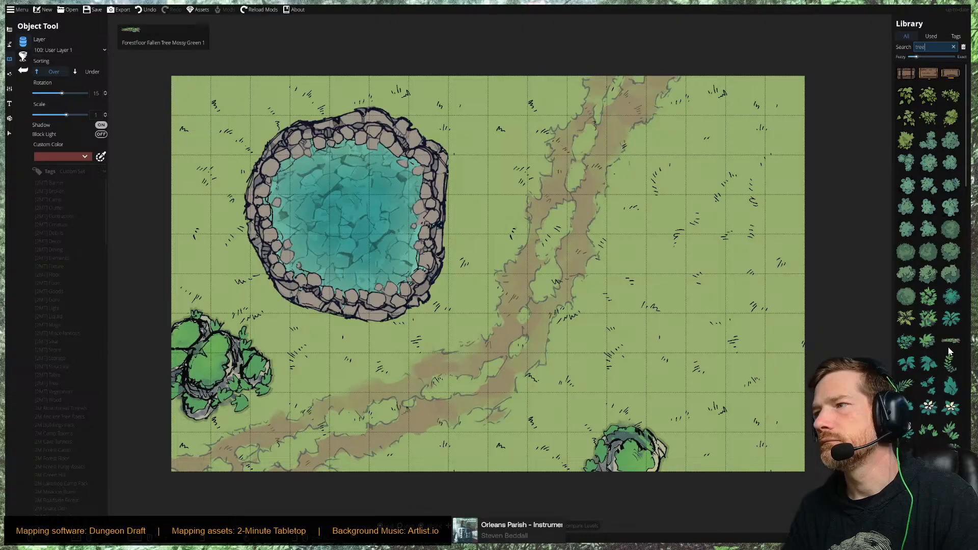
{"action": "mouse_move", "coordinate": [952, 345]}
{"action": "scroll", "coordinate": [951, 345], "scroll_direction": "down", "scroll_amount": 3}
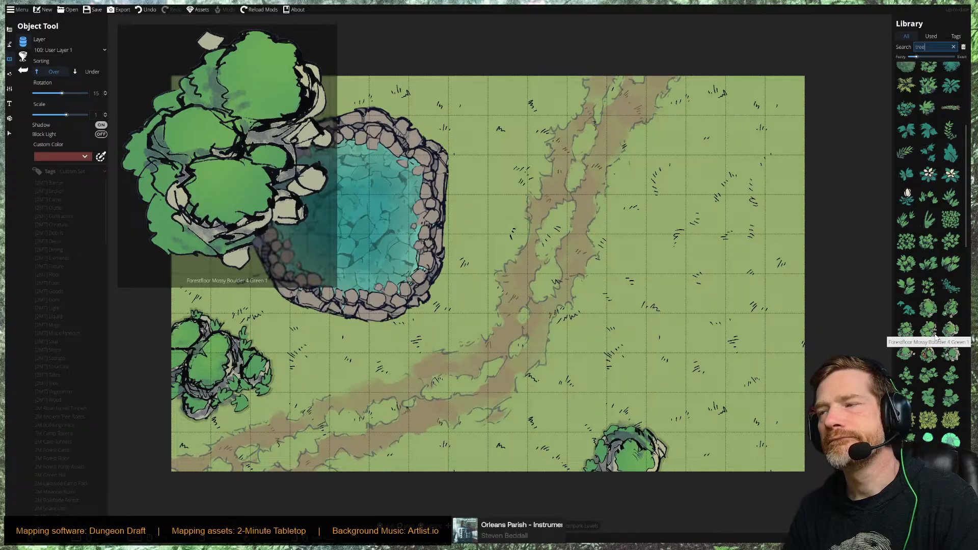
{"action": "scroll", "coordinate": [958, 427], "scroll_direction": "down", "scroll_amount": 3}
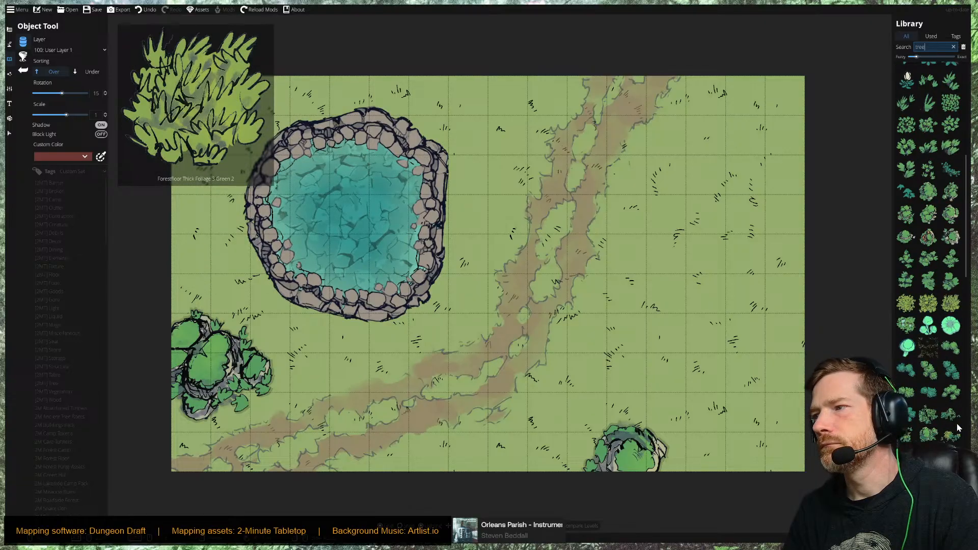
{"action": "scroll", "coordinate": [958, 427], "scroll_direction": "down", "scroll_amount": 3}
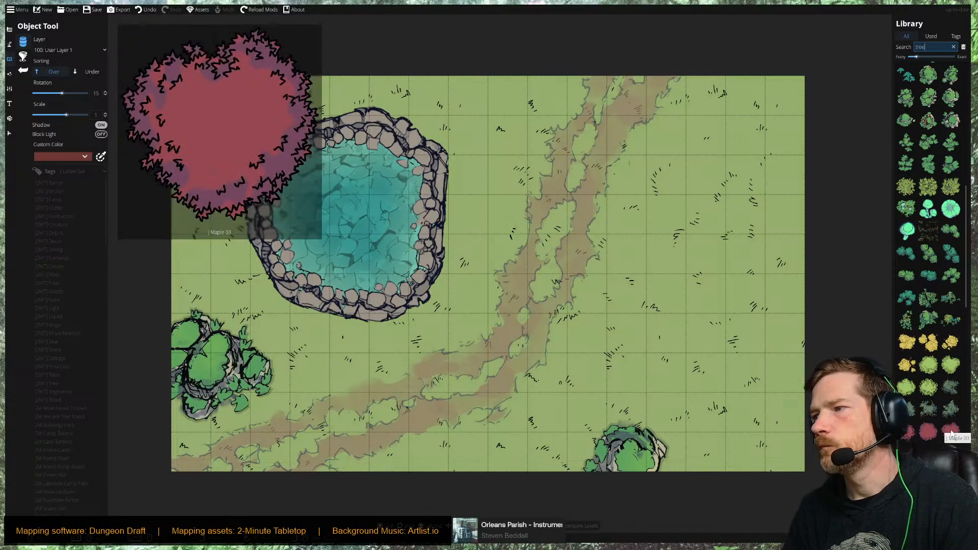
{"action": "scroll", "coordinate": [953, 432], "scroll_direction": "down", "scroll_amount": 3}
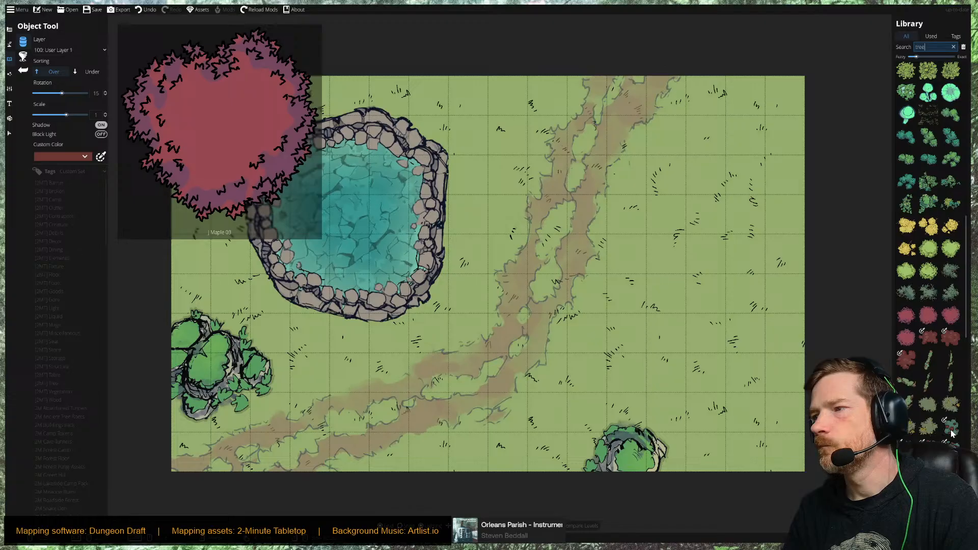
{"action": "scroll", "coordinate": [952, 434], "scroll_direction": "down", "scroll_amount": 1}
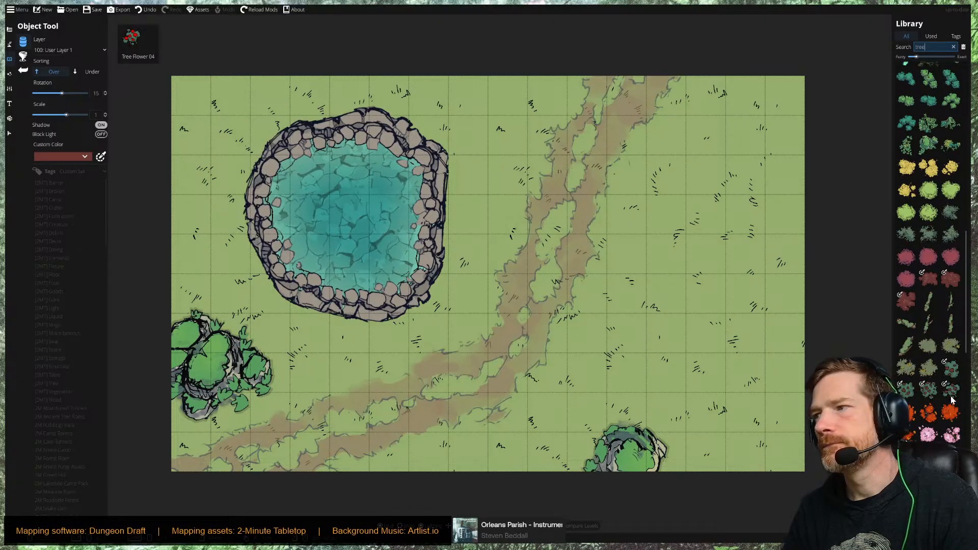
{"action": "left_click", "coordinate": [929, 399]}
{"action": "mouse_move", "coordinate": [917, 400]}
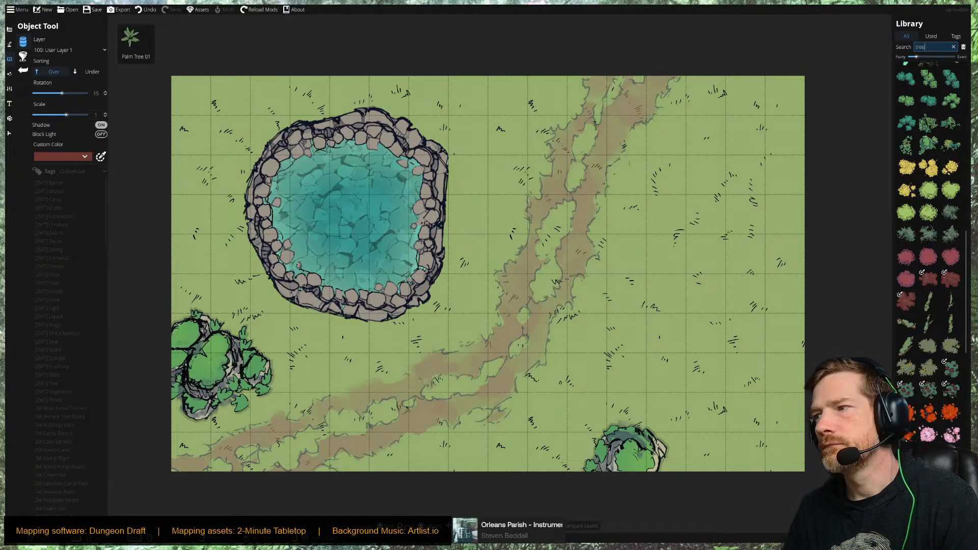
{"action": "mouse_move", "coordinate": [908, 455]}
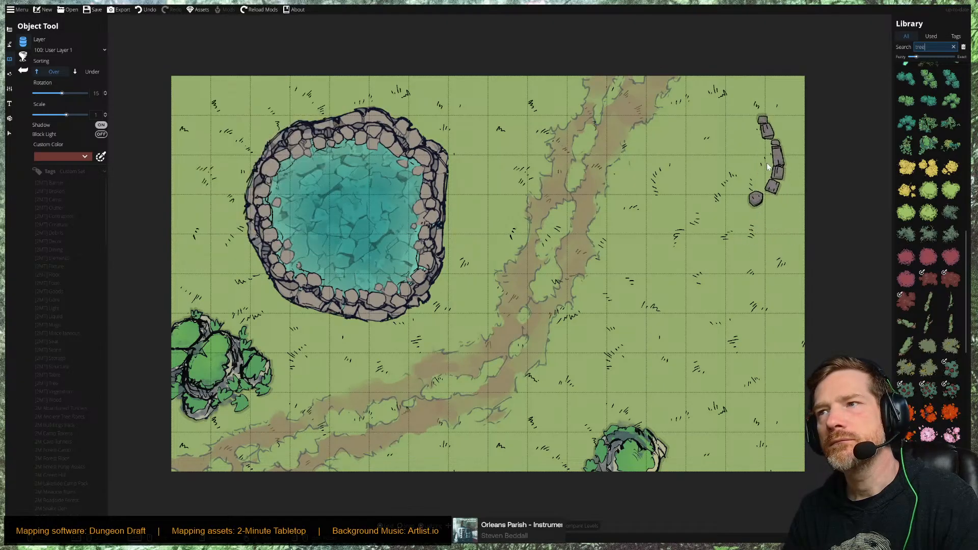
{"action": "left_click", "coordinate": [954, 48]}
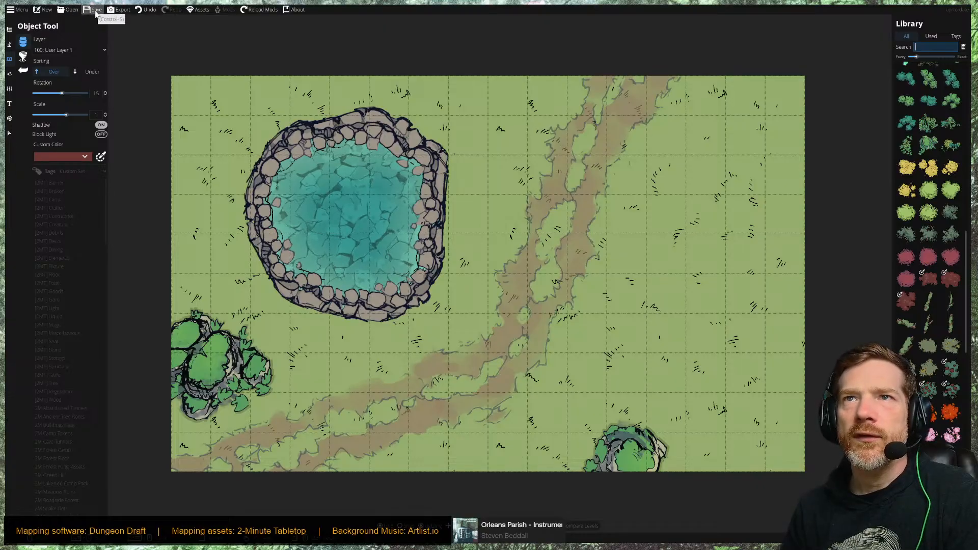
Export the map as a JPEG at 100% quality with grid and lighting on at 72 pixels per square, and close the export options.
{"action": "left_click", "coordinate": [113, 11]}
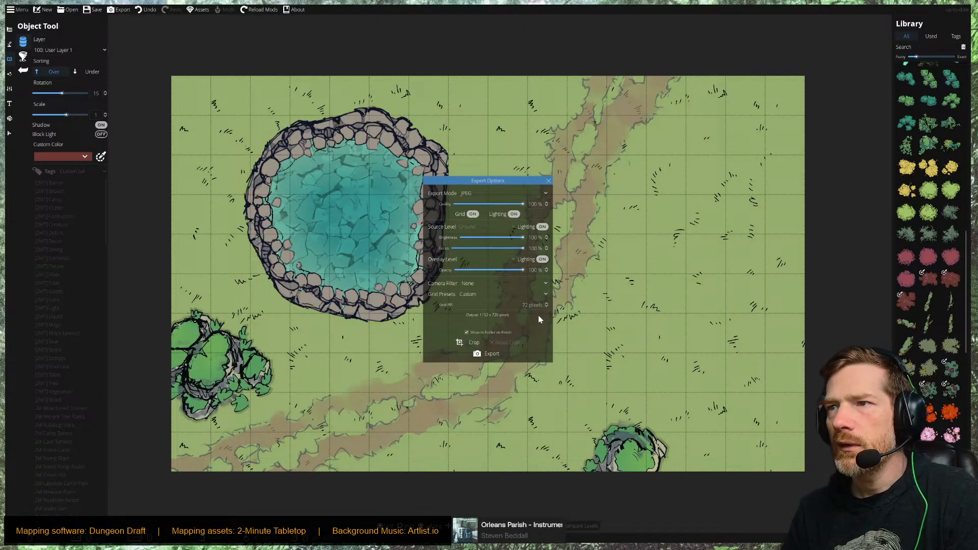
{"action": "left_click", "coordinate": [487, 354]}
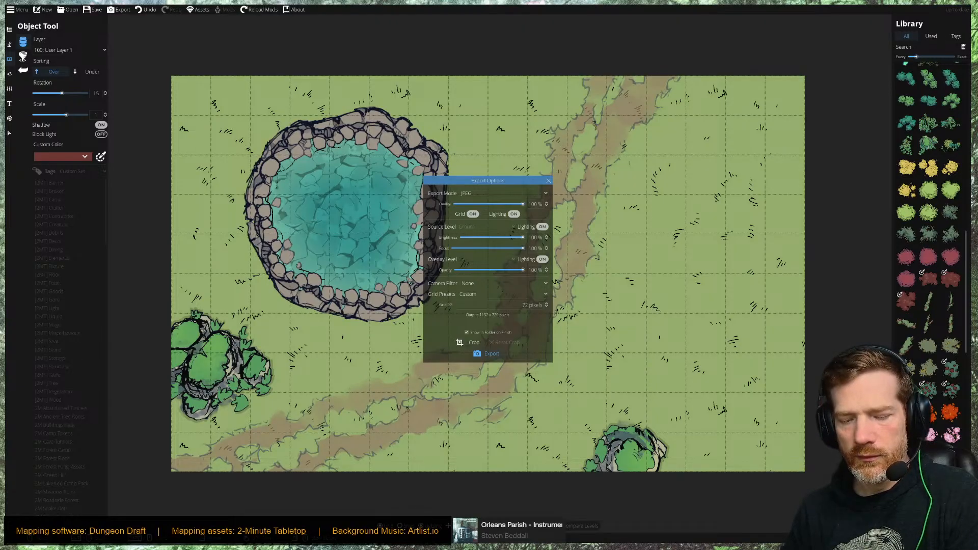
{"action": "left_click", "coordinate": [487, 324]}
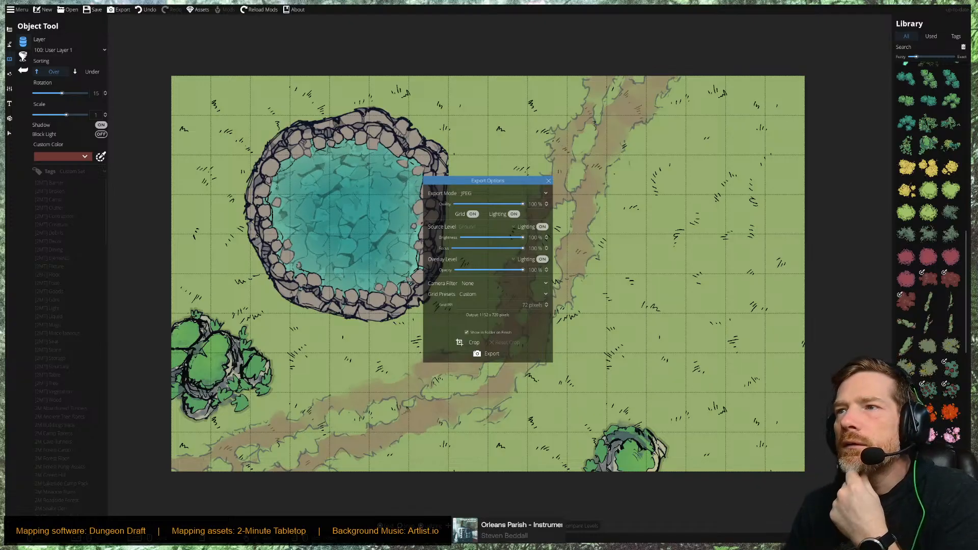
{"action": "left_click", "coordinate": [548, 180]}
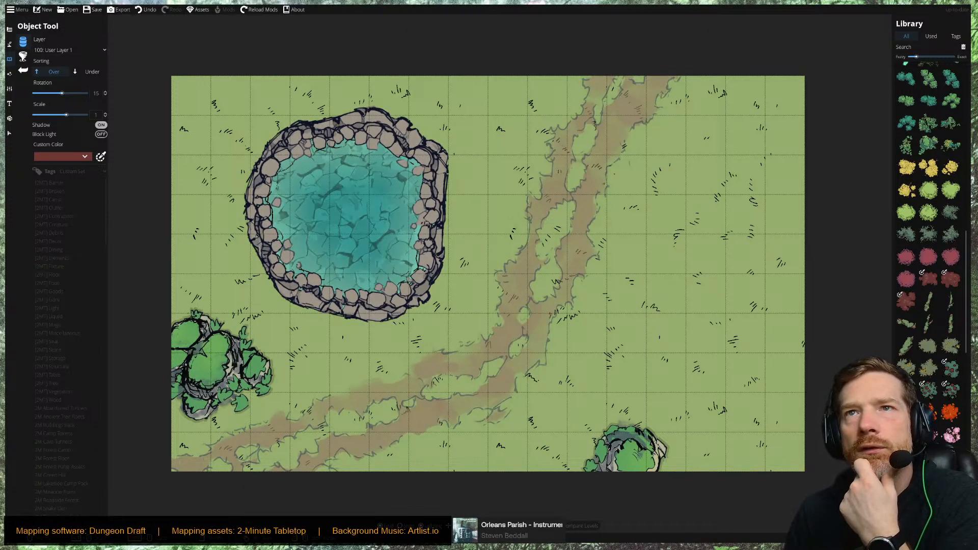
Save the changes to the current map and create a new blank map with the preset size and options.
{"action": "left_click", "coordinate": [43, 11]}
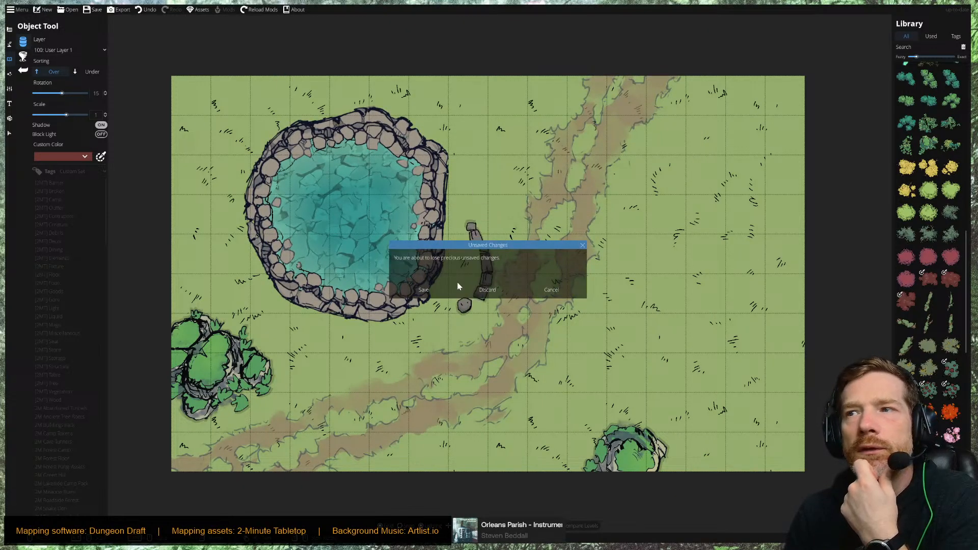
{"action": "left_click", "coordinate": [431, 294]}
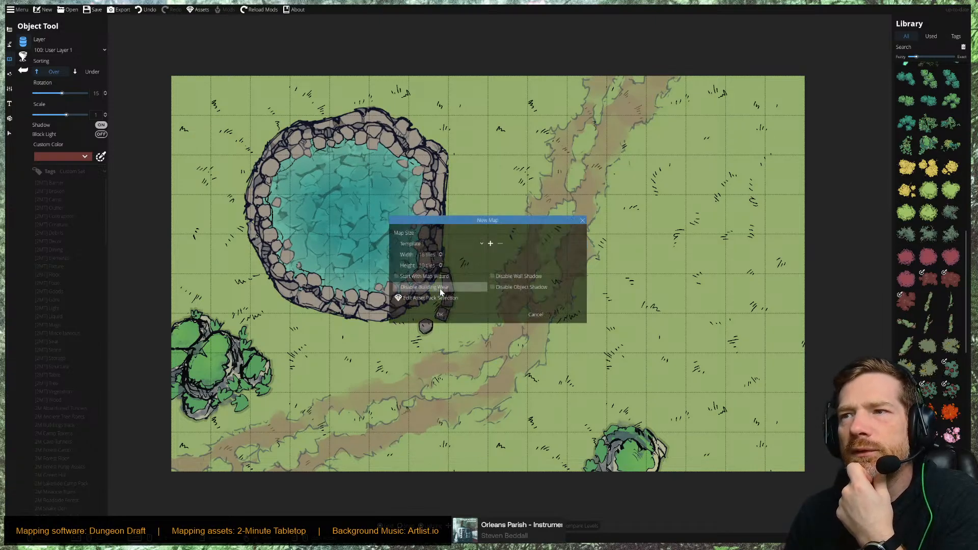
{"action": "left_click", "coordinate": [440, 315]}
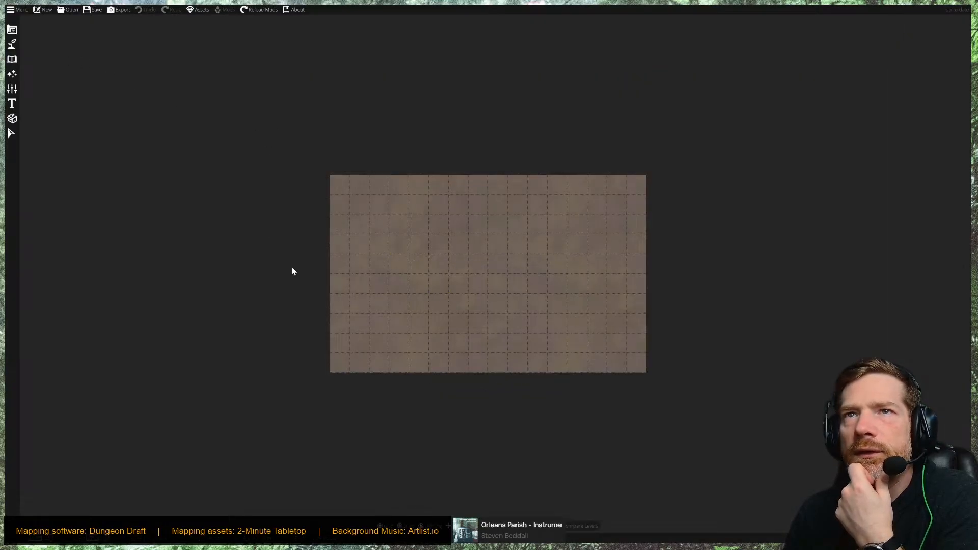
Enable smooth blending and unlock four more terrain slots for the Terrain Brush on the new map.
{"action": "left_click", "coordinate": [478, 526]}
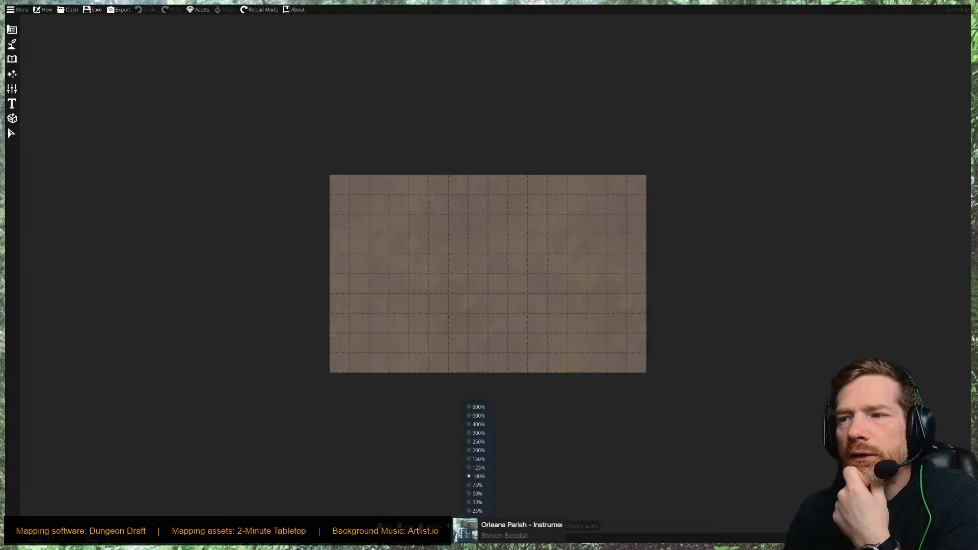
{"action": "left_click", "coordinate": [478, 451]}
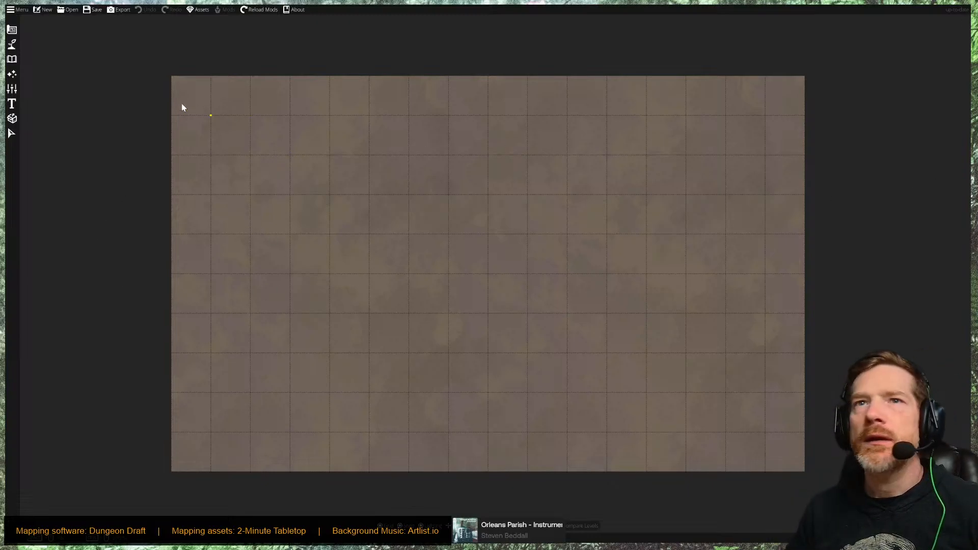
{"action": "left_click", "coordinate": [12, 44]}
{"action": "left_click", "coordinate": [38, 46]}
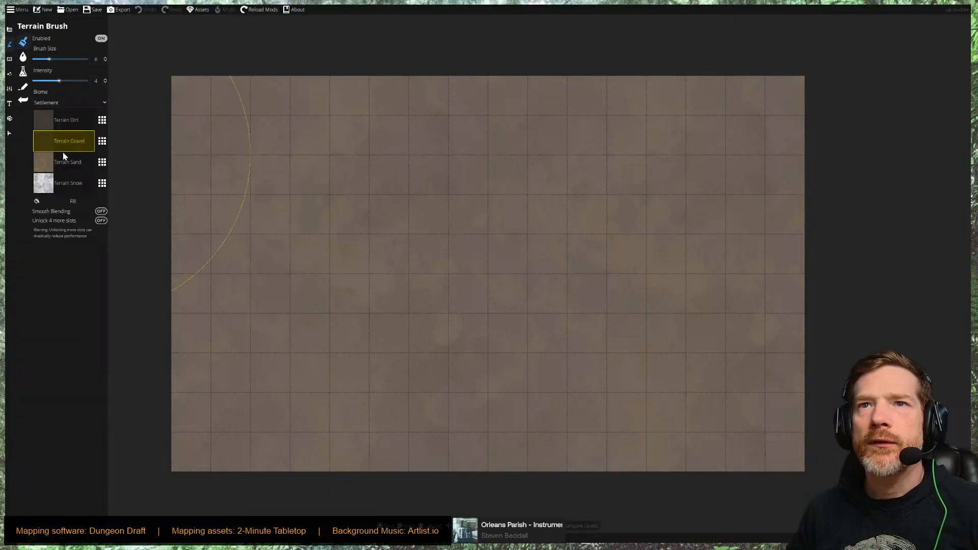
{"action": "left_click", "coordinate": [61, 221]}
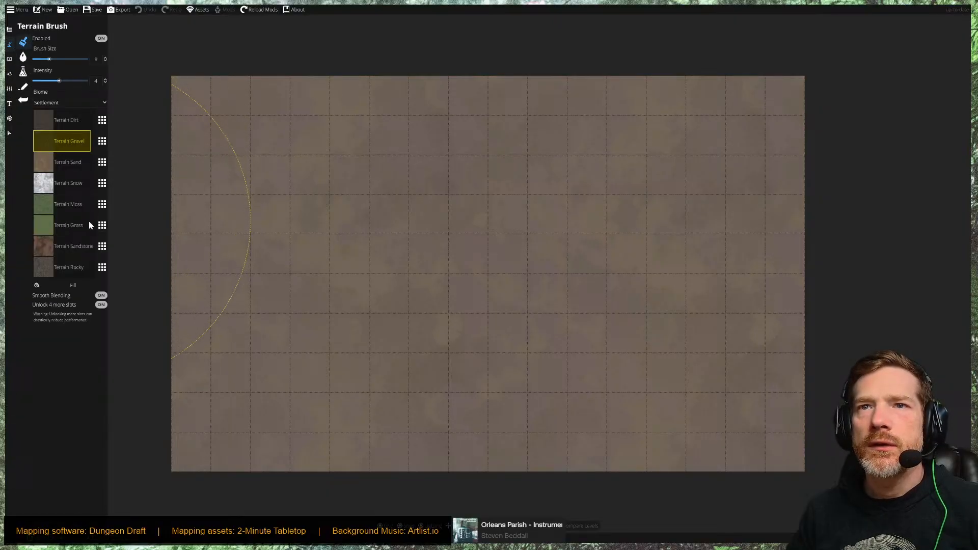
Paint Terrain Grass over the map's eastern side with brush size 3, keeping a curved boundary against the bare ground.
{"action": "left_click", "coordinate": [44, 224]}
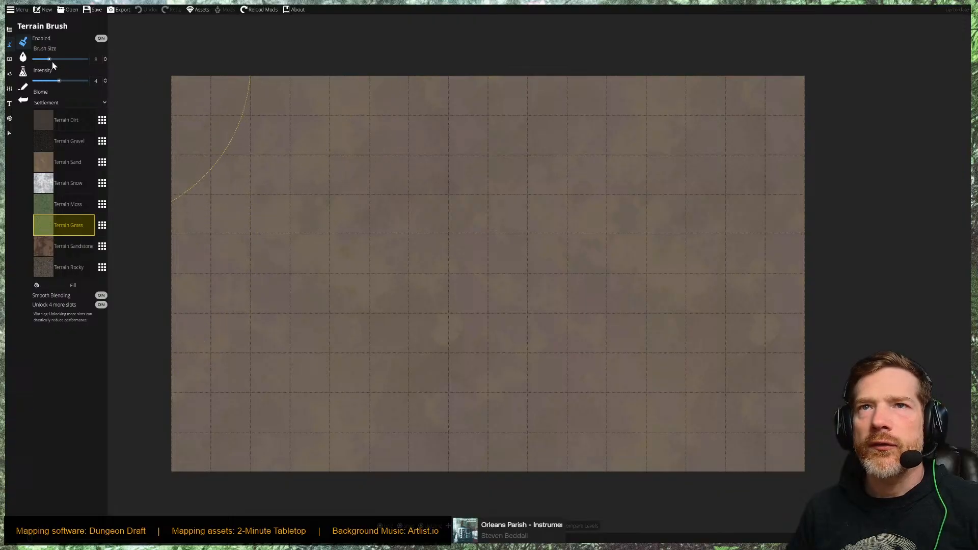
{"action": "left_click_drag", "start_coordinate": [49, 59], "coordinate": [39, 59]}
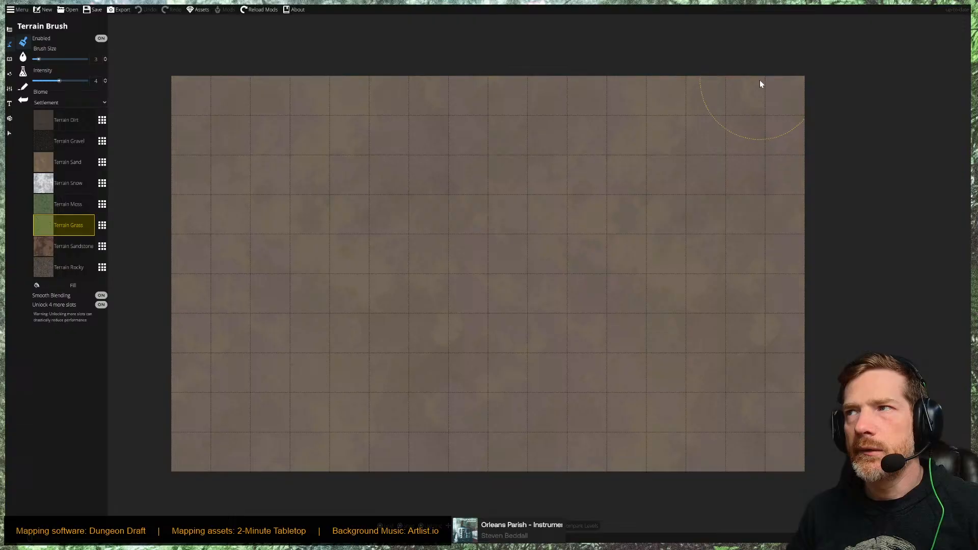
{"action": "mouse_move", "coordinate": [760, 83]}
{"action": "left_mouse_down"}
{"action": "mouse_move", "coordinate": [759, 222]}
{"action": "mouse_move", "coordinate": [769, 160]}
{"action": "mouse_move", "coordinate": [749, 105]}
{"action": "mouse_move", "coordinate": [733, 118]}
{"action": "left_mouse_up"}
{"action": "mouse_move", "coordinate": [777, 105]}
{"action": "left_mouse_down"}
{"action": "mouse_move", "coordinate": [785, 82]}
{"action": "mouse_move", "coordinate": [732, 93]}
{"action": "mouse_move", "coordinate": [761, 180]}
{"action": "mouse_move", "coordinate": [759, 485]}
{"action": "mouse_move", "coordinate": [798, 468]}
{"action": "mouse_move", "coordinate": [798, 351]}
{"action": "mouse_move", "coordinate": [758, 107]}
{"action": "mouse_move", "coordinate": [792, 185]}
{"action": "mouse_move", "coordinate": [808, 388]}
{"action": "mouse_move", "coordinate": [777, 314]}
{"action": "mouse_move", "coordinate": [802, 367]}
{"action": "mouse_move", "coordinate": [769, 453]}
{"action": "mouse_move", "coordinate": [743, 472]}
{"action": "mouse_move", "coordinate": [614, 504]}
{"action": "mouse_move", "coordinate": [685, 480]}
{"action": "mouse_move", "coordinate": [709, 461]}
{"action": "mouse_move", "coordinate": [728, 417]}
{"action": "mouse_move", "coordinate": [744, 171]}
{"action": "mouse_move", "coordinate": [735, 127]}
{"action": "mouse_move", "coordinate": [702, 78]}
{"action": "mouse_move", "coordinate": [710, 167]}
{"action": "mouse_move", "coordinate": [740, 250]}
{"action": "mouse_move", "coordinate": [730, 412]}
{"action": "mouse_move", "coordinate": [777, 315]}
{"action": "mouse_move", "coordinate": [766, 306]}
{"action": "mouse_move", "coordinate": [622, 499]}
{"action": "mouse_move", "coordinate": [572, 517]}
{"action": "mouse_move", "coordinate": [550, 500]}
{"action": "mouse_move", "coordinate": [606, 488]}
{"action": "mouse_move", "coordinate": [676, 414]}
{"action": "mouse_move", "coordinate": [720, 291]}
{"action": "mouse_move", "coordinate": [759, 374]}
{"action": "mouse_move", "coordinate": [796, 381]}
{"action": "mouse_move", "coordinate": [763, 399]}
{"action": "mouse_move", "coordinate": [729, 235]}
{"action": "mouse_move", "coordinate": [733, 176]}
{"action": "mouse_move", "coordinate": [641, 68]}
{"action": "mouse_move", "coordinate": [575, 39]}
{"action": "mouse_move", "coordinate": [633, 55]}
{"action": "mouse_move", "coordinate": [571, 39]}
{"action": "mouse_move", "coordinate": [677, 107]}
{"action": "mouse_move", "coordinate": [735, 184]}
{"action": "mouse_move", "coordinate": [739, 228]}
{"action": "mouse_move", "coordinate": [708, 369]}
{"action": "mouse_move", "coordinate": [572, 499]}
{"action": "mouse_move", "coordinate": [667, 421]}
{"action": "mouse_move", "coordinate": [672, 183]}
{"action": "mouse_move", "coordinate": [662, 117]}
{"action": "mouse_move", "coordinate": [623, 70]}
{"action": "mouse_move", "coordinate": [597, 47]}
{"action": "mouse_move", "coordinate": [511, 31]}
{"action": "left_mouse_up"}
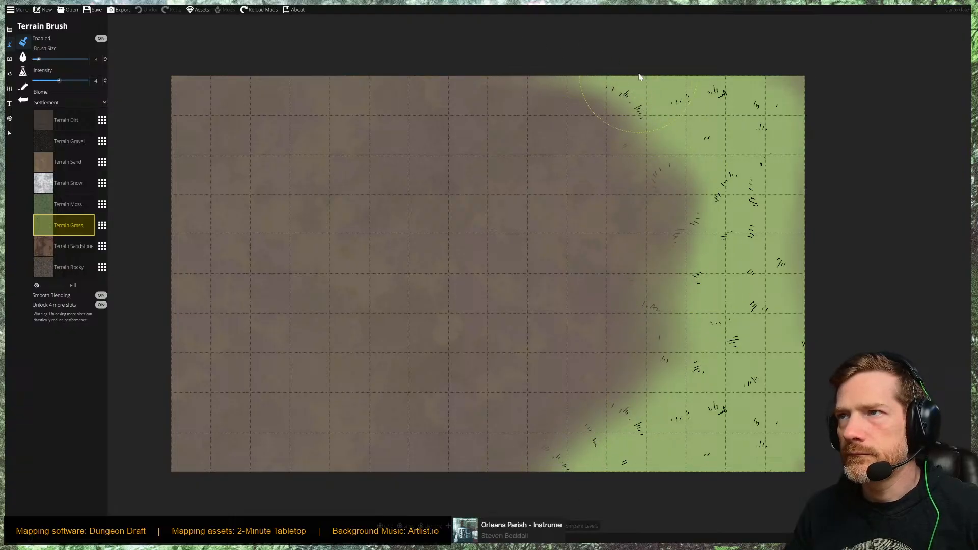
{"action": "mouse_move", "coordinate": [640, 76]}
{"action": "left_mouse_down"}
{"action": "mouse_move", "coordinate": [663, 104]}
{"action": "mouse_move", "coordinate": [692, 175]}
{"action": "mouse_move", "coordinate": [692, 261]}
{"action": "mouse_move", "coordinate": [590, 455]}
{"action": "mouse_move", "coordinate": [700, 313]}
{"action": "mouse_move", "coordinate": [747, 217]}
{"action": "mouse_move", "coordinate": [681, 91]}
{"action": "mouse_move", "coordinate": [651, 79]}
{"action": "mouse_move", "coordinate": [702, 214]}
{"action": "mouse_move", "coordinate": [686, 416]}
{"action": "mouse_move", "coordinate": [646, 485]}
{"action": "left_mouse_up"}
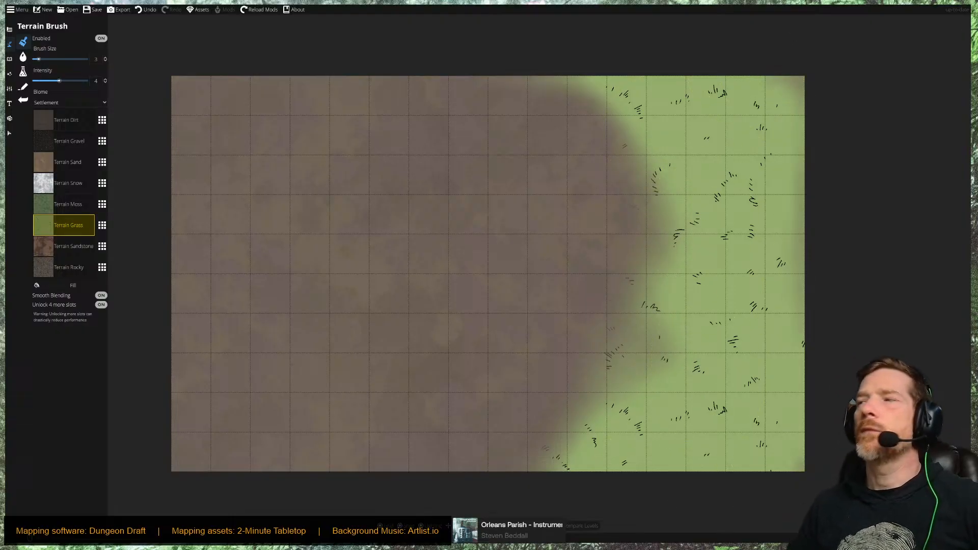
Draw a Stone Cliff 3 - Middle Grey path along the lower part of the grass boundary, running past the map's southern edge.
{"action": "left_click", "coordinate": [23, 87]}
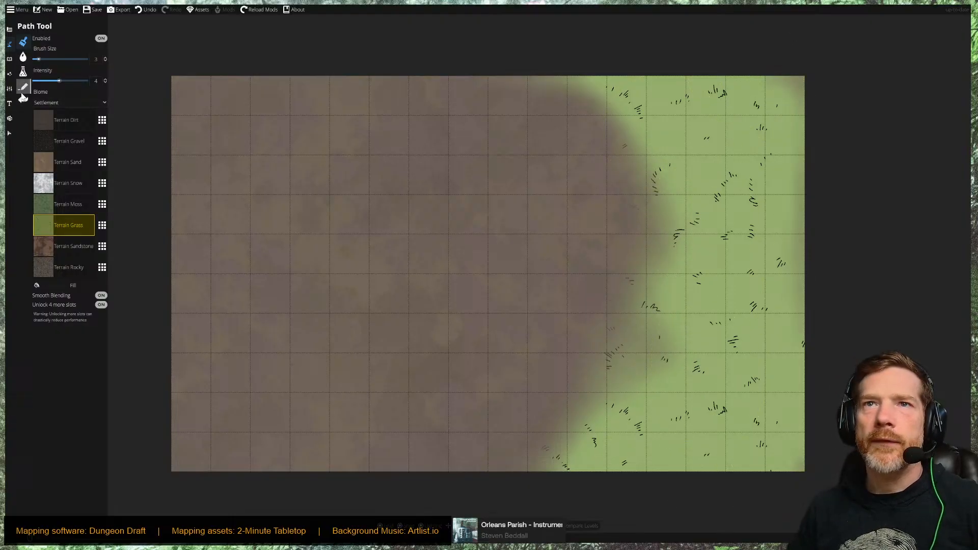
{"action": "scroll", "coordinate": [959, 309], "scroll_direction": "down", "scroll_amount": 12}
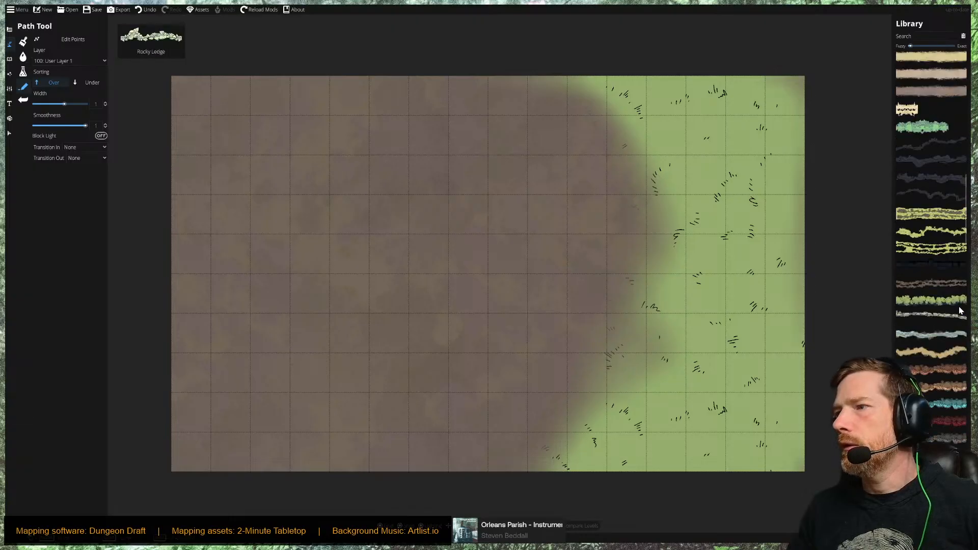
{"action": "scroll", "coordinate": [959, 309], "scroll_direction": "down", "scroll_amount": 10}
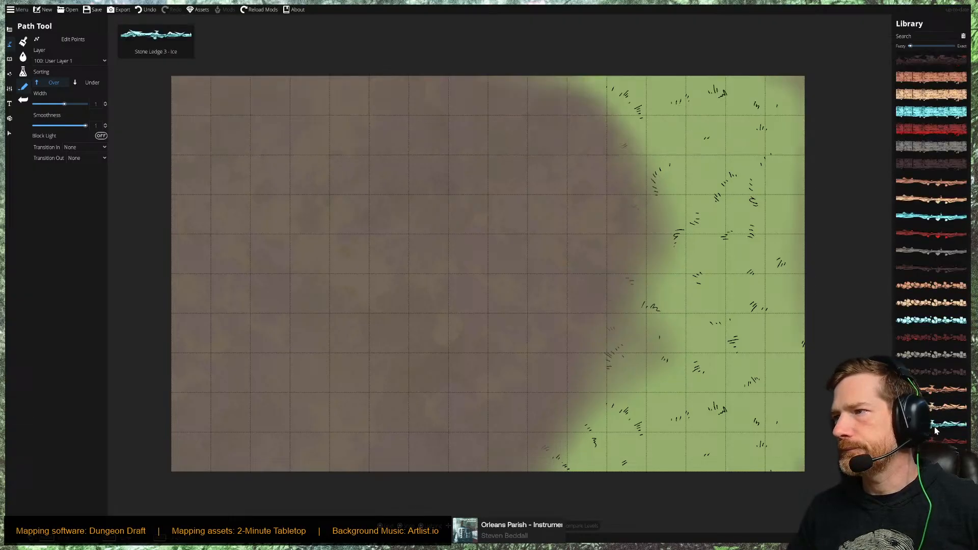
{"action": "scroll", "coordinate": [943, 400], "scroll_direction": "down", "scroll_amount": 5}
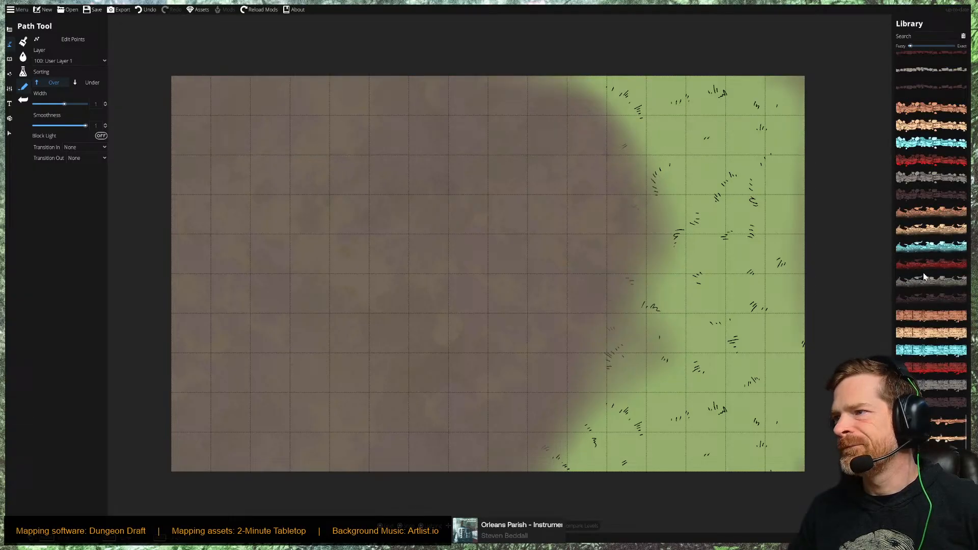
{"action": "mouse_move", "coordinate": [925, 279]}
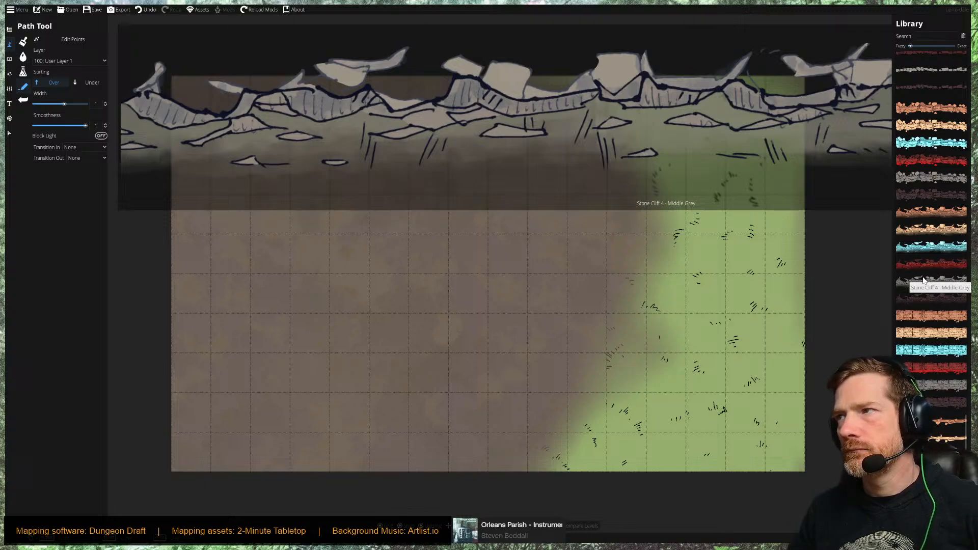
{"action": "mouse_move", "coordinate": [920, 181]}
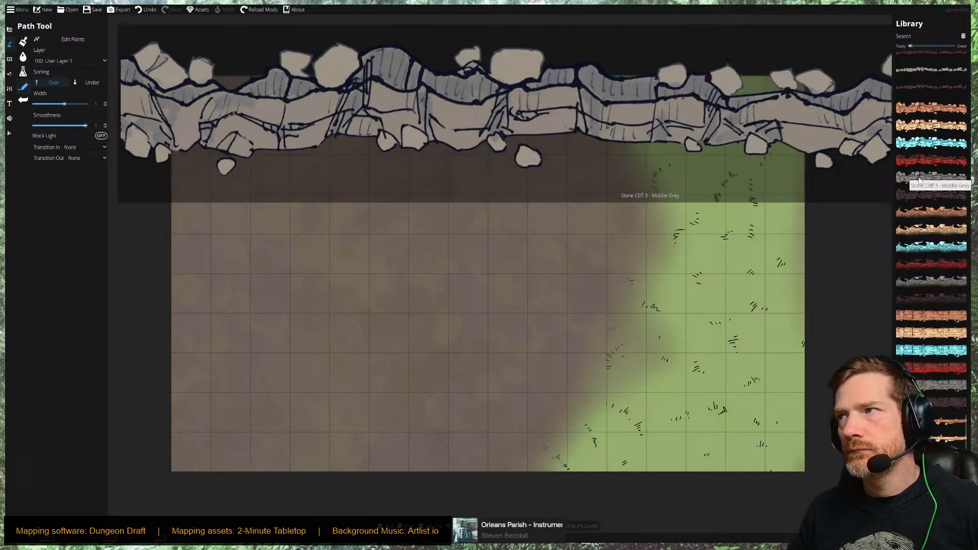
{"action": "mouse_move", "coordinate": [923, 88]}
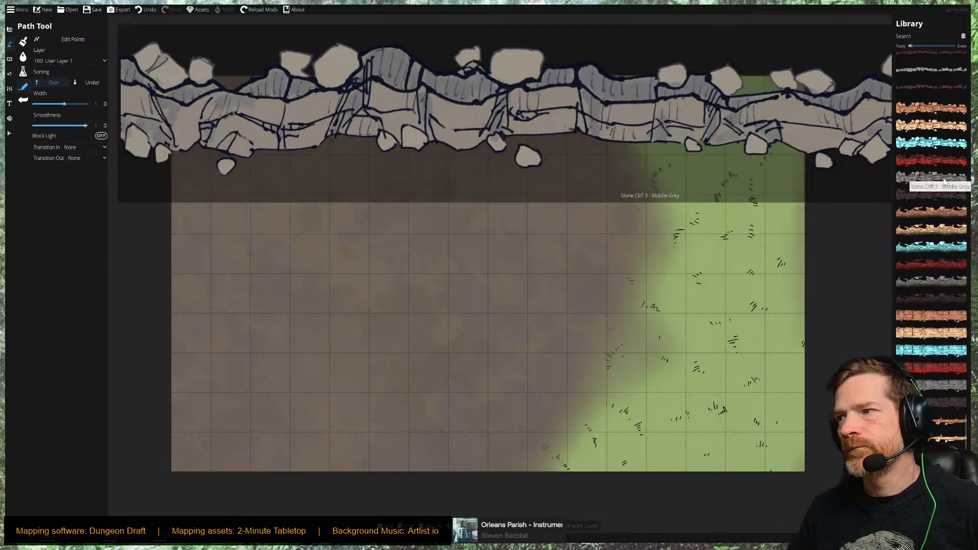
{"action": "left_click", "coordinate": [944, 181]}
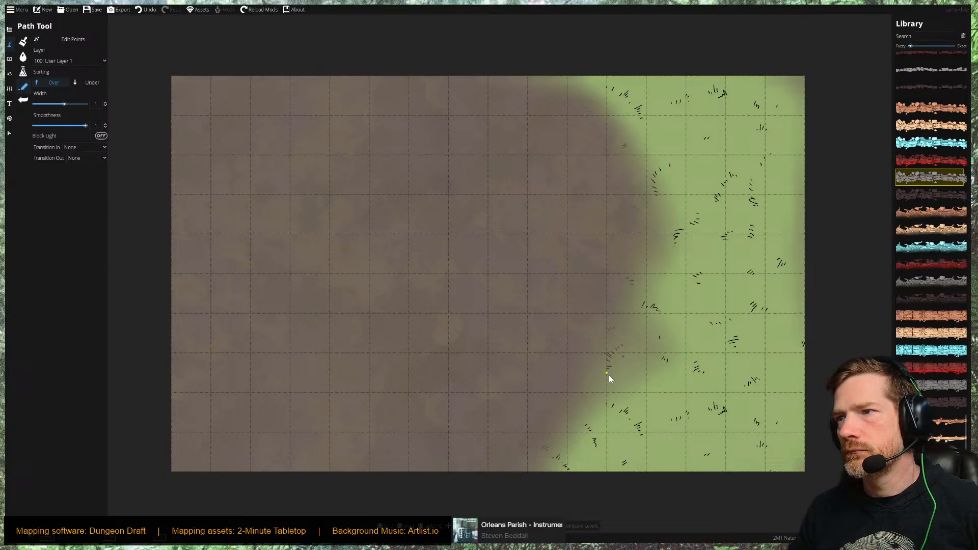
{"action": "mouse_move", "coordinate": [641, 315]}
{"action": "left_mouse_down"}
{"action": "mouse_move", "coordinate": [596, 356]}
{"action": "mouse_move", "coordinate": [589, 424]}
{"action": "mouse_move", "coordinate": [551, 472]}
{"action": "mouse_move", "coordinate": [527, 489]}
{"action": "left_mouse_up"}
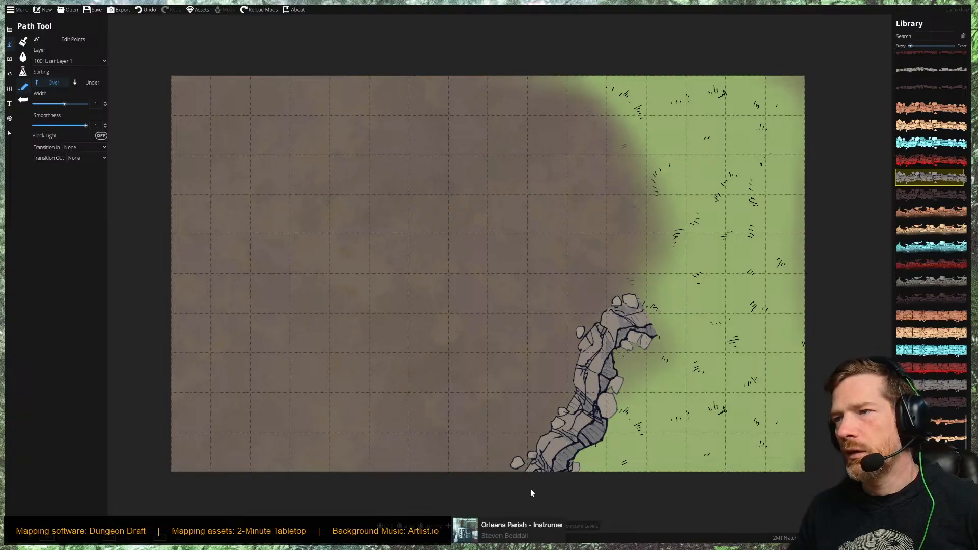
{"action": "left_click", "coordinate": [534, 488]}
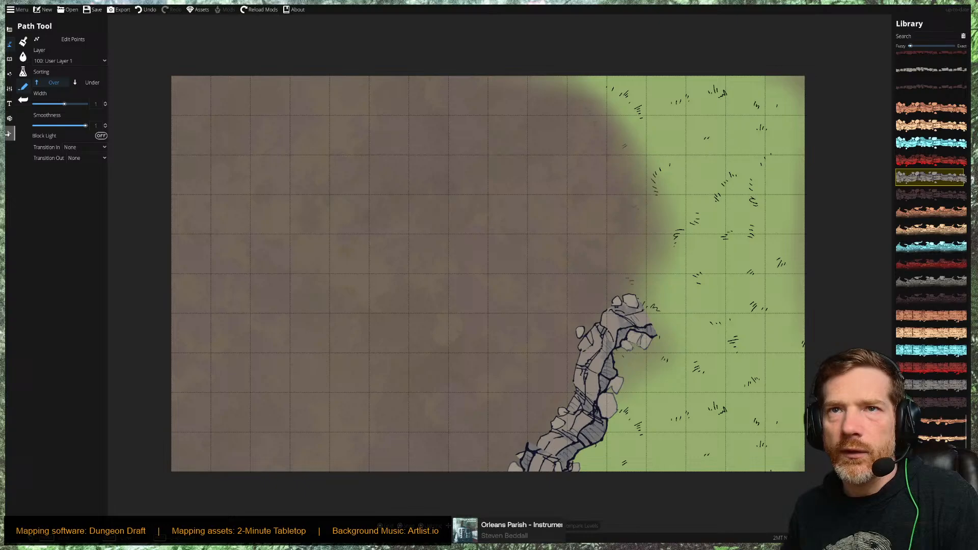
Delete the grey stone cliff path from the grass boundary.
{"action": "left_click", "coordinate": [10, 133]}
{"action": "left_click", "coordinate": [591, 376]}
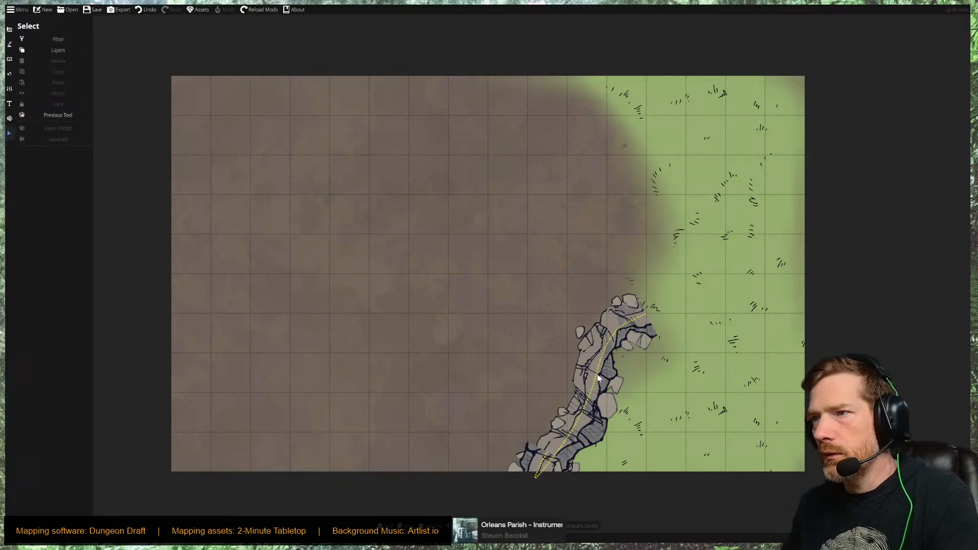
{"action": "key", "text": "Delete"}
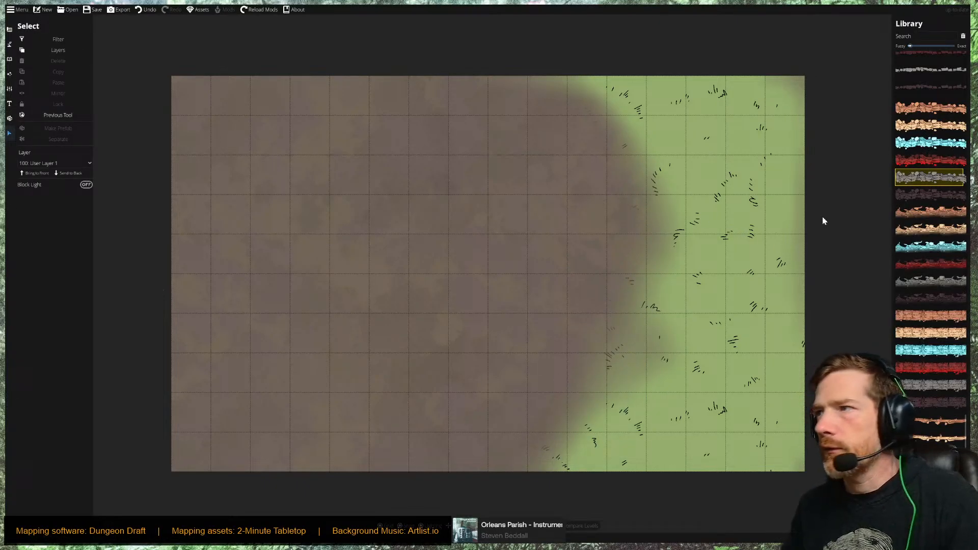
{"action": "mouse_move", "coordinate": [915, 180]}
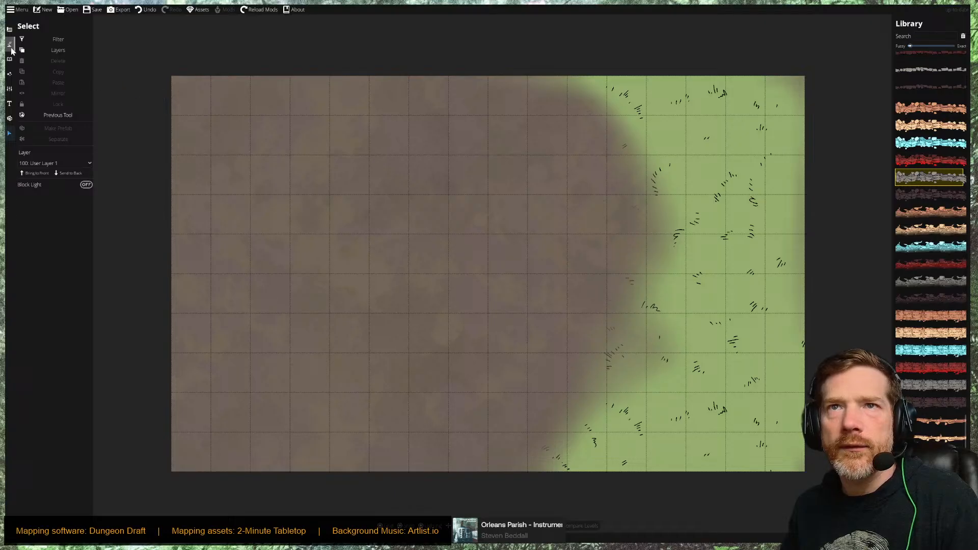
Draw a gray stone cliff path along the dirt-grass border, from the map's lower edge to about mid-height.
{"action": "left_click", "coordinate": [11, 46]}
{"action": "left_click", "coordinate": [46, 83]}
{"action": "mouse_move", "coordinate": [937, 196]}
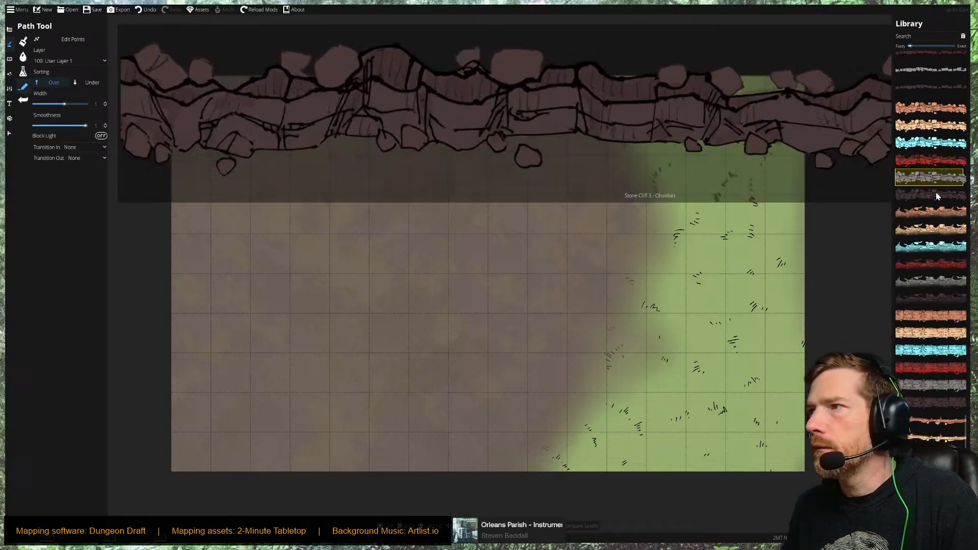
{"action": "left_click", "coordinate": [552, 477]}
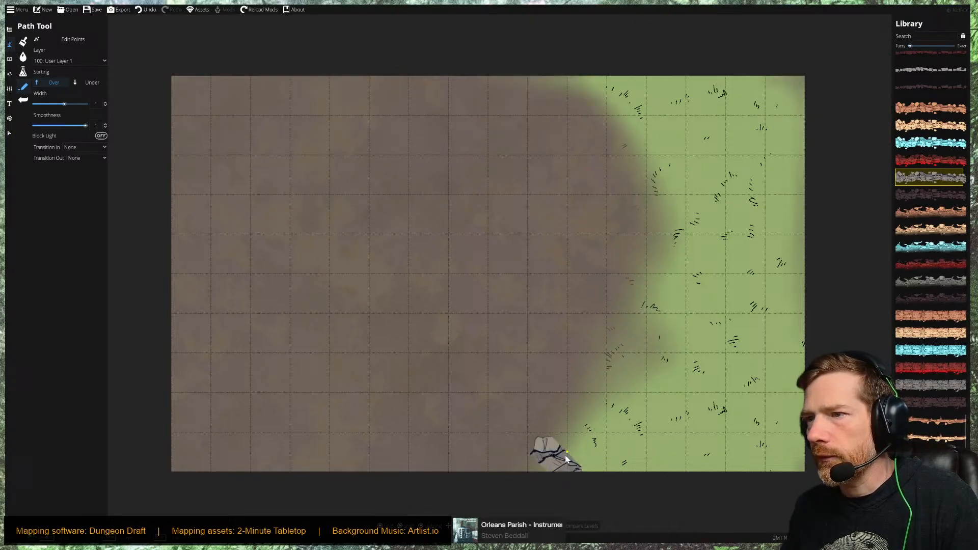
{"action": "left_click", "coordinate": [582, 429]}
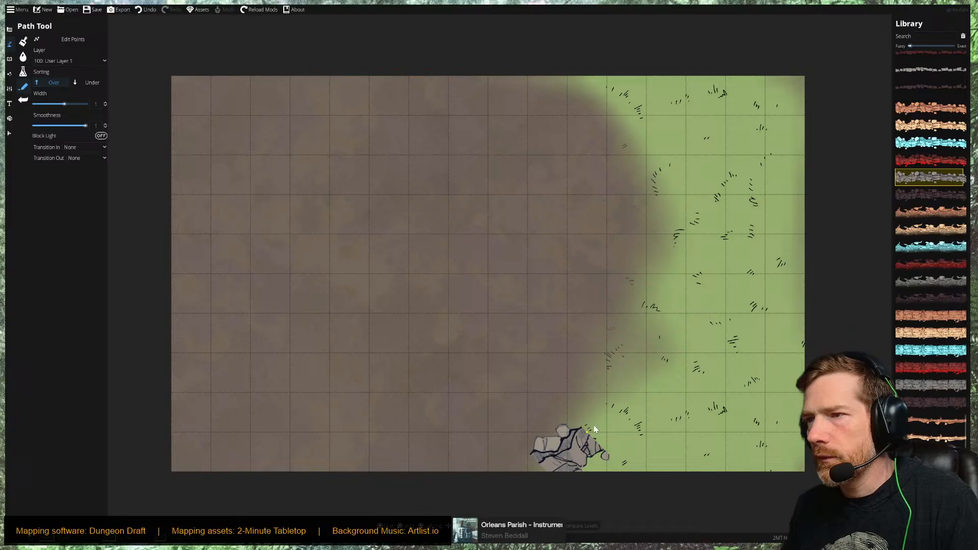
{"action": "left_click", "coordinate": [645, 374]}
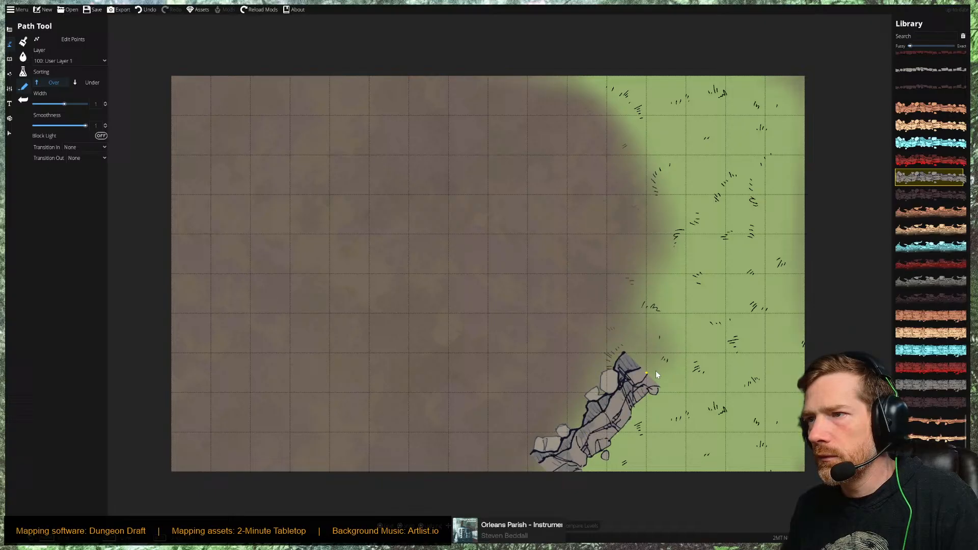
{"action": "left_click", "coordinate": [680, 345]}
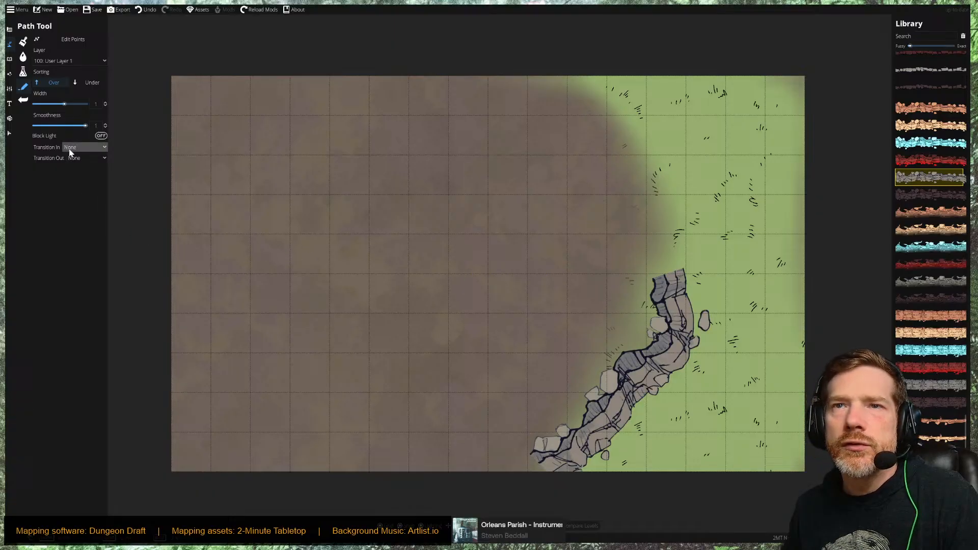
Delete the gray cliff path from the dirt-grass border.
{"action": "left_click", "coordinate": [10, 133]}
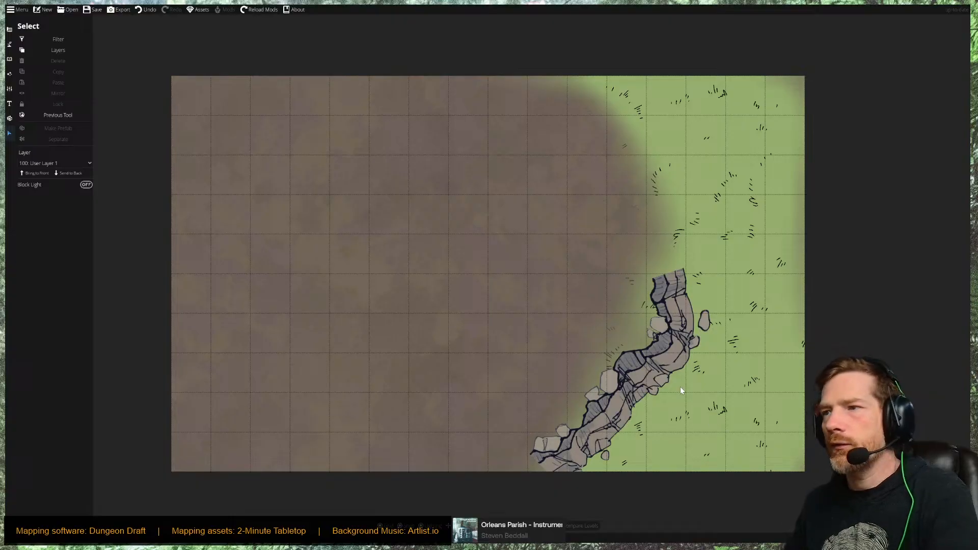
{"action": "left_click", "coordinate": [661, 361]}
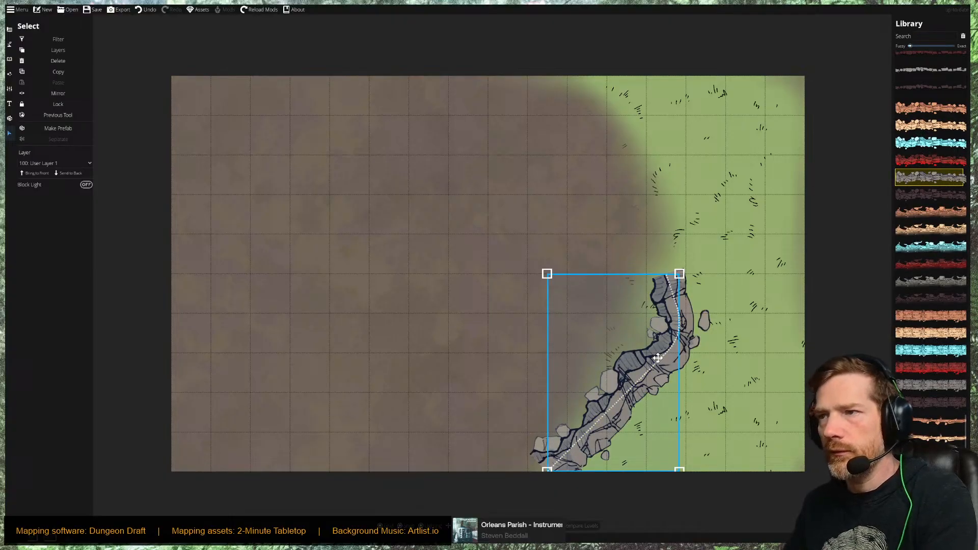
{"action": "key", "text": "Delete"}
Set the Path Tool's Transition In to Grow and Transition Out to Fade.
{"action": "left_click", "coordinate": [10, 45]}
{"action": "left_click", "coordinate": [36, 58]}
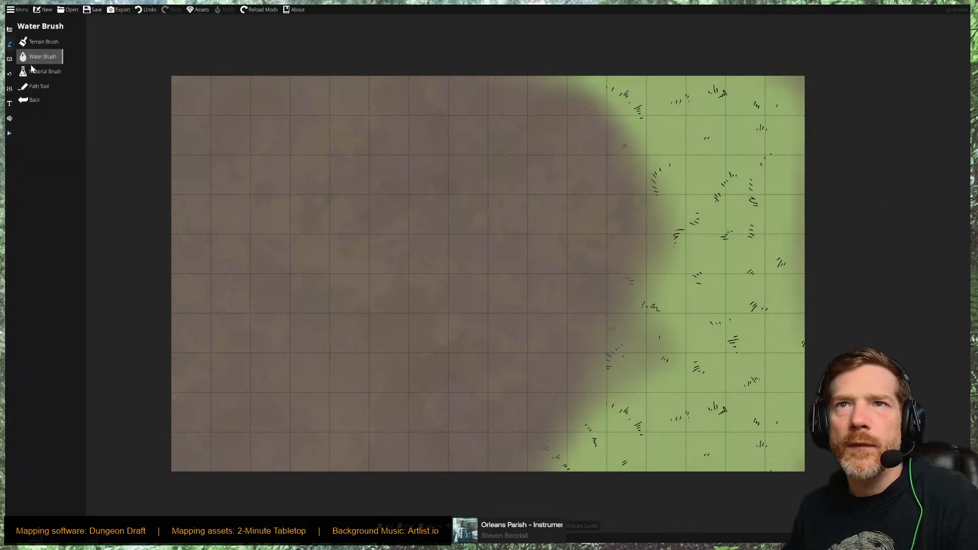
{"action": "left_click", "coordinate": [37, 87]}
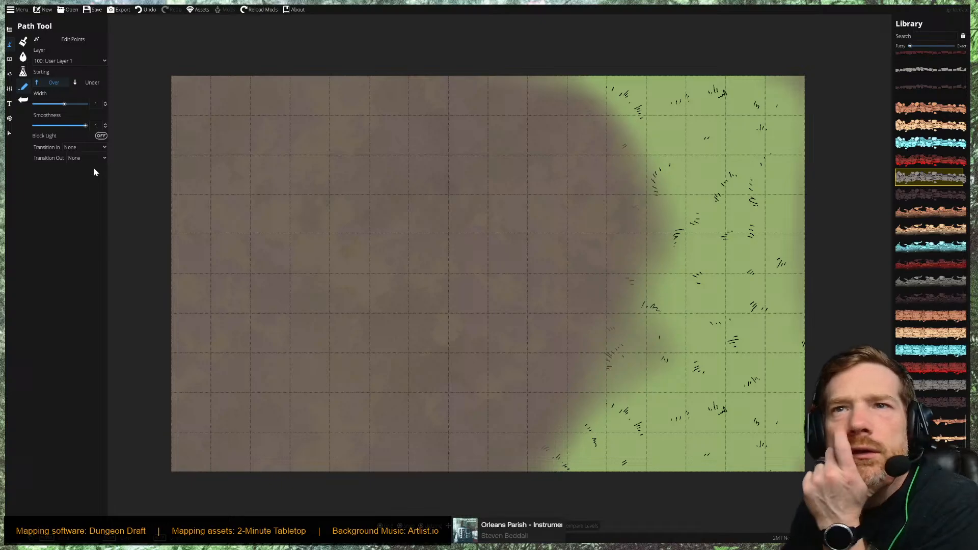
{"action": "left_click", "coordinate": [102, 159]}
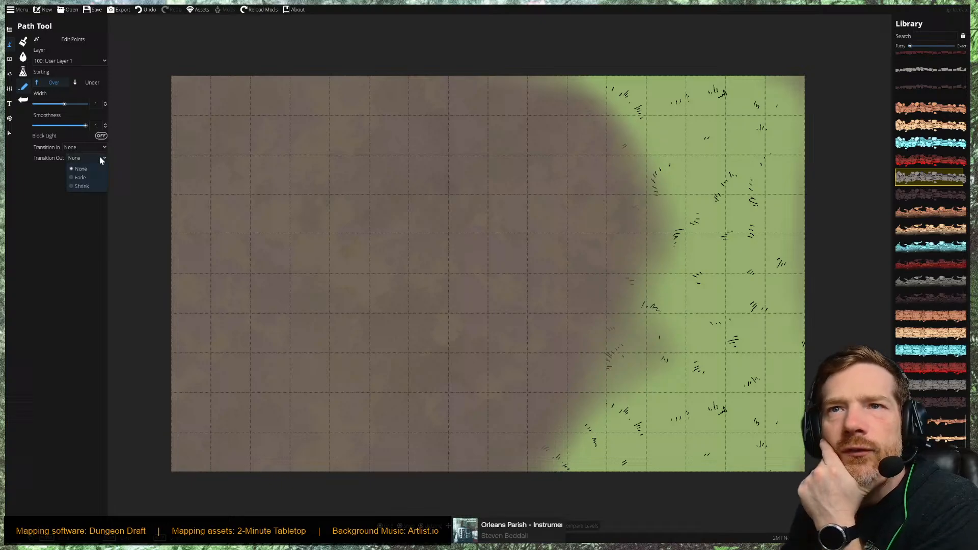
{"action": "left_click", "coordinate": [81, 186]}
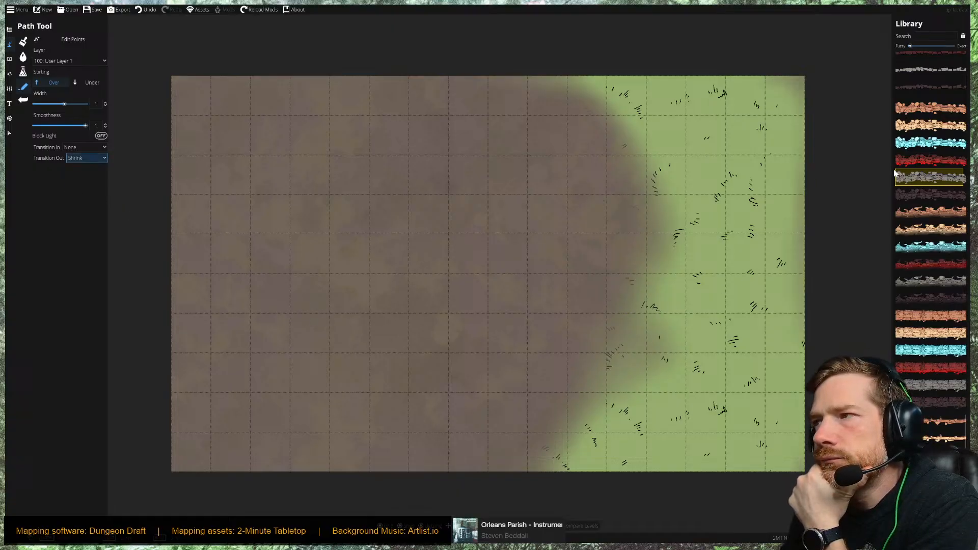
{"action": "left_click", "coordinate": [75, 151]}
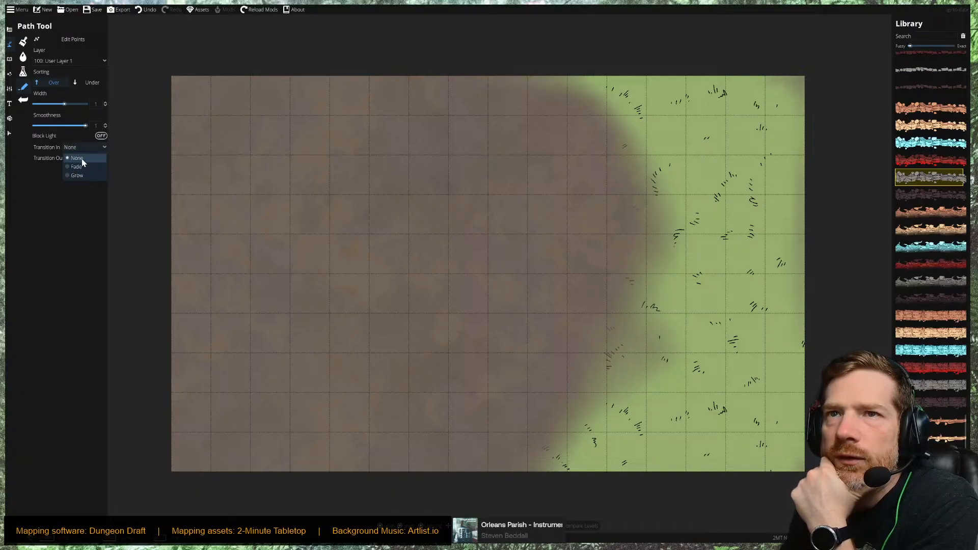
{"action": "left_click", "coordinate": [75, 159]}
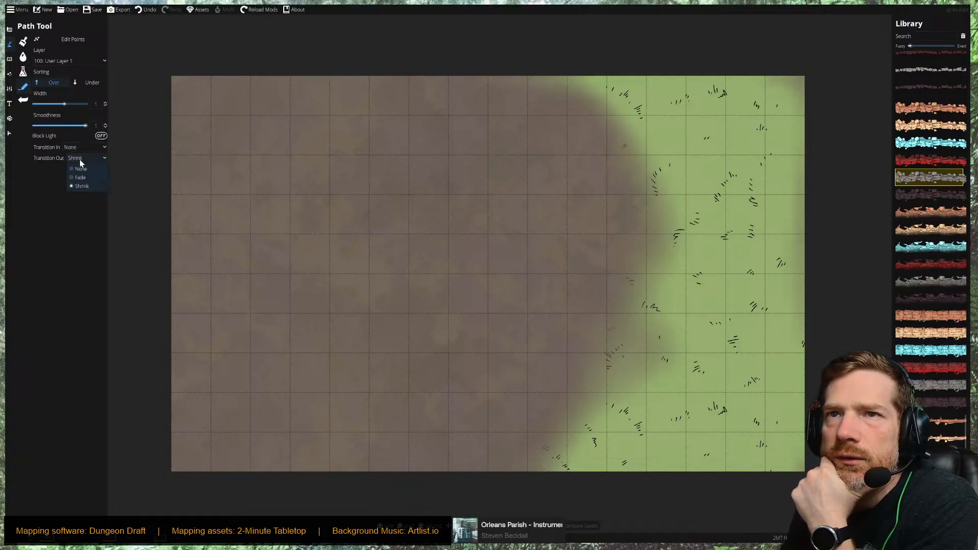
{"action": "left_click", "coordinate": [80, 178]}
{"action": "left_click", "coordinate": [78, 148]}
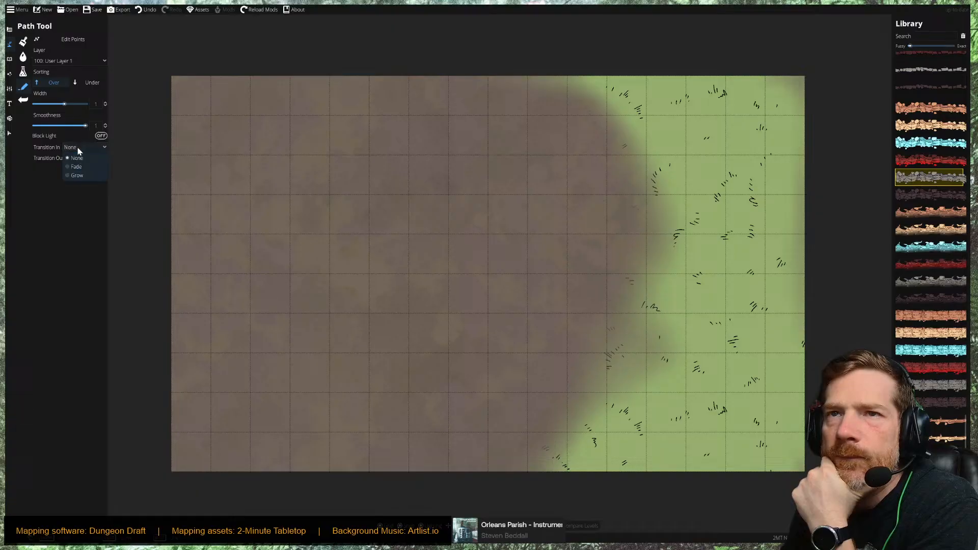
{"action": "left_click", "coordinate": [77, 176]}
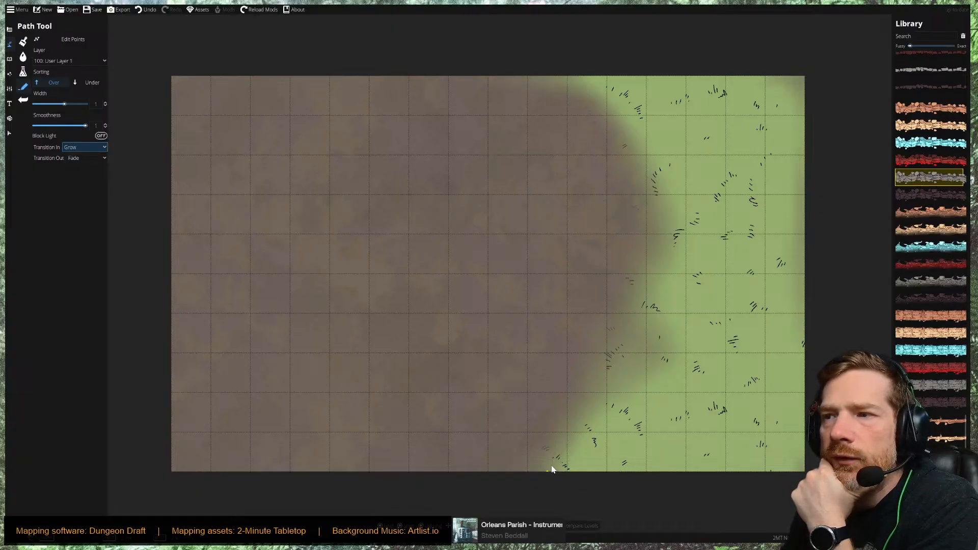
Draw two gray cliff paths along the border, one in the lower half and one curving to the upper edge, leaving a gap between.
{"action": "mouse_move", "coordinate": [549, 472]}
{"action": "left_mouse_down"}
{"action": "mouse_move", "coordinate": [637, 343]}
{"action": "mouse_move", "coordinate": [668, 264]}
{"action": "left_mouse_up"}
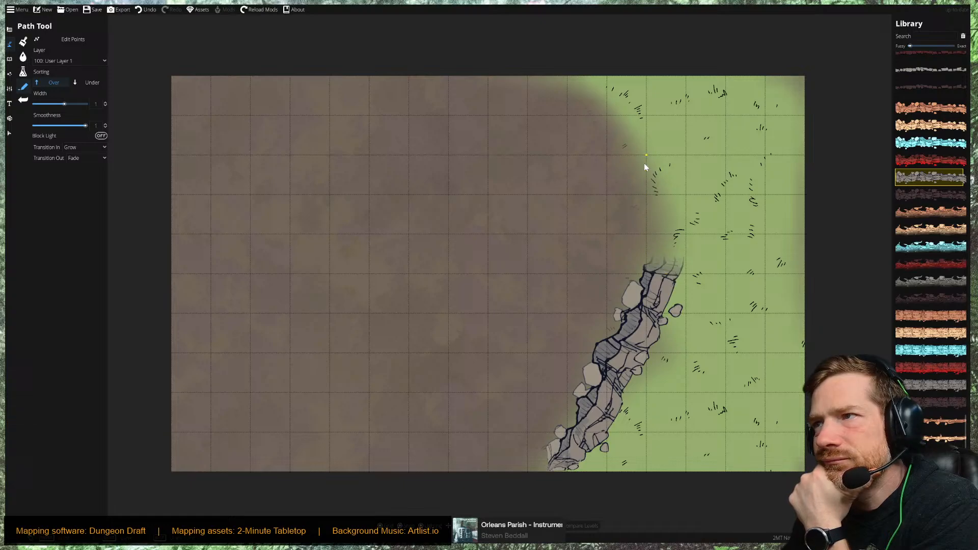
{"action": "mouse_move", "coordinate": [644, 163]}
{"action": "left_mouse_down"}
{"action": "mouse_move", "coordinate": [613, 108]}
{"action": "mouse_move", "coordinate": [502, 60]}
{"action": "left_mouse_up"}
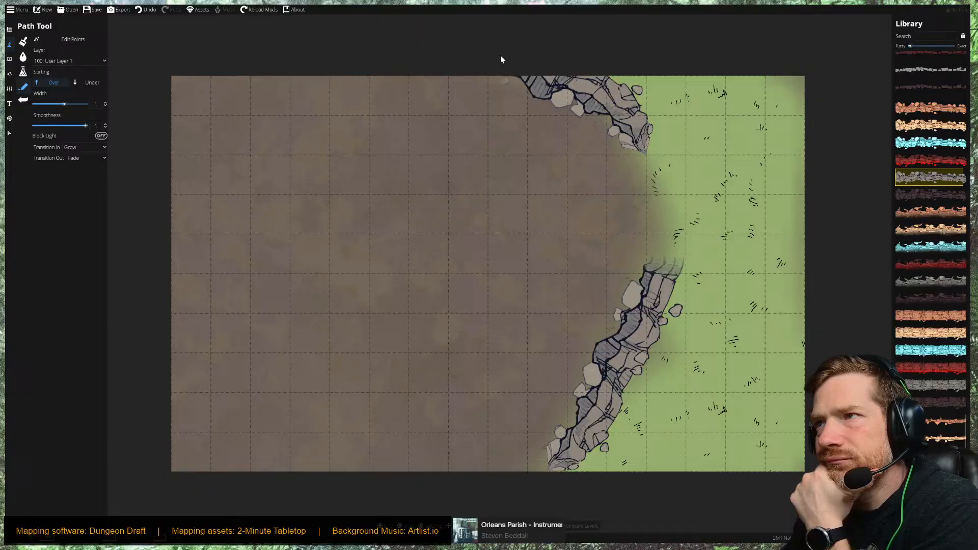
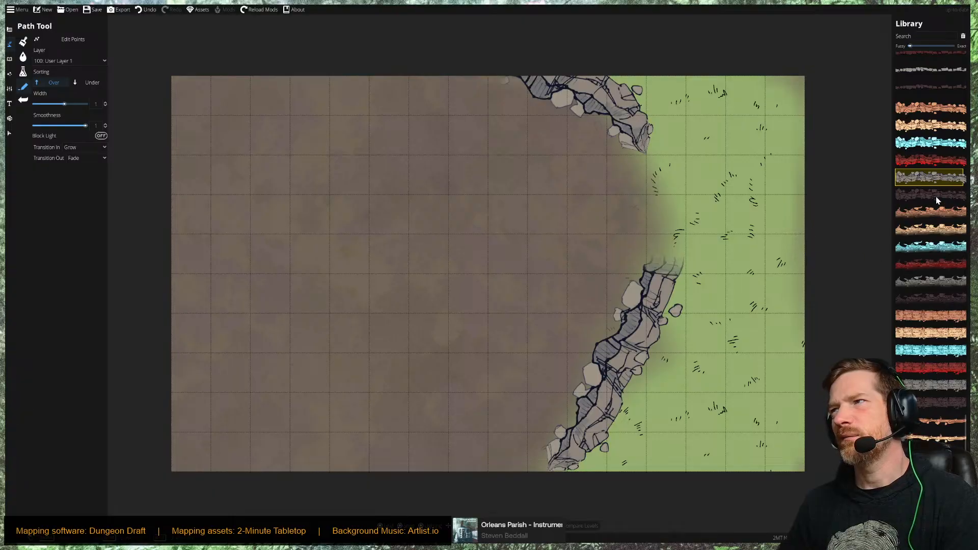
{"action": "scroll", "coordinate": [937, 187], "scroll_direction": "up", "scroll_amount": 3}
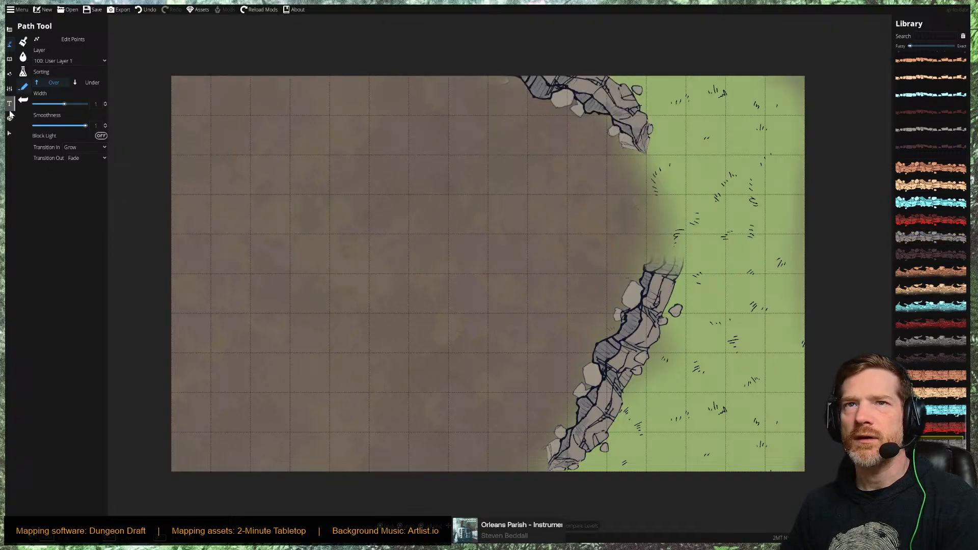
Delete both the lower and the upper cliff paths from the map.
{"action": "left_click", "coordinate": [9, 133]}
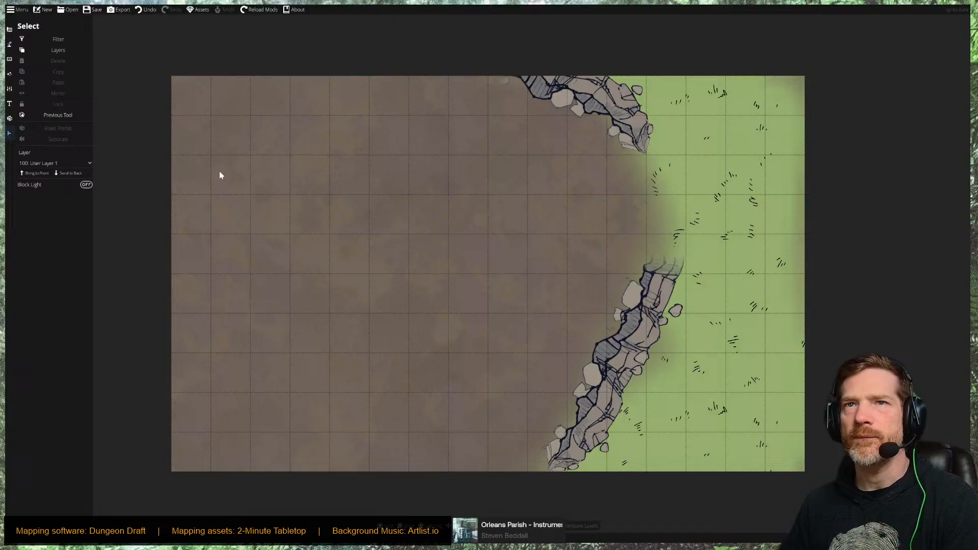
{"action": "left_click", "coordinate": [640, 325]}
{"action": "key", "text": "Delete"}
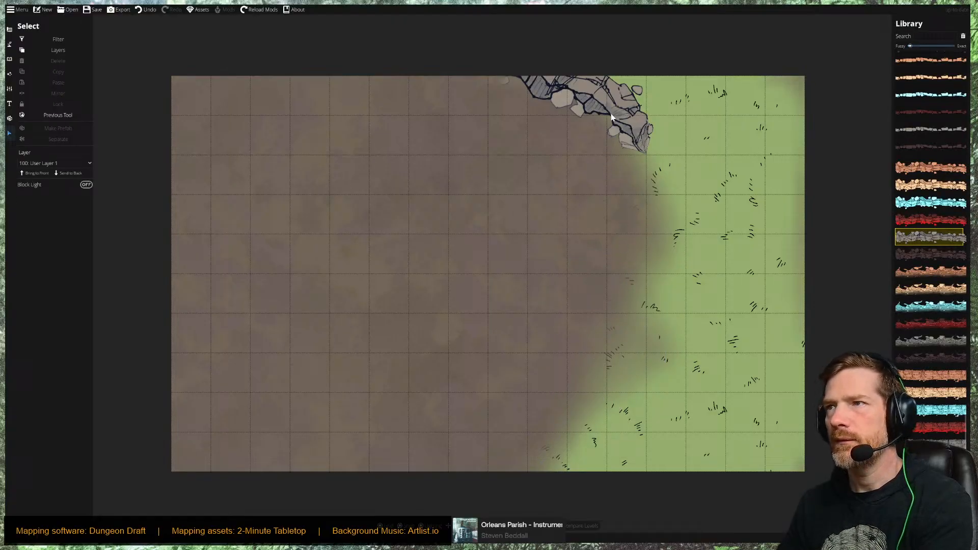
{"action": "left_click", "coordinate": [617, 97]}
{"action": "key", "text": "Delete"}
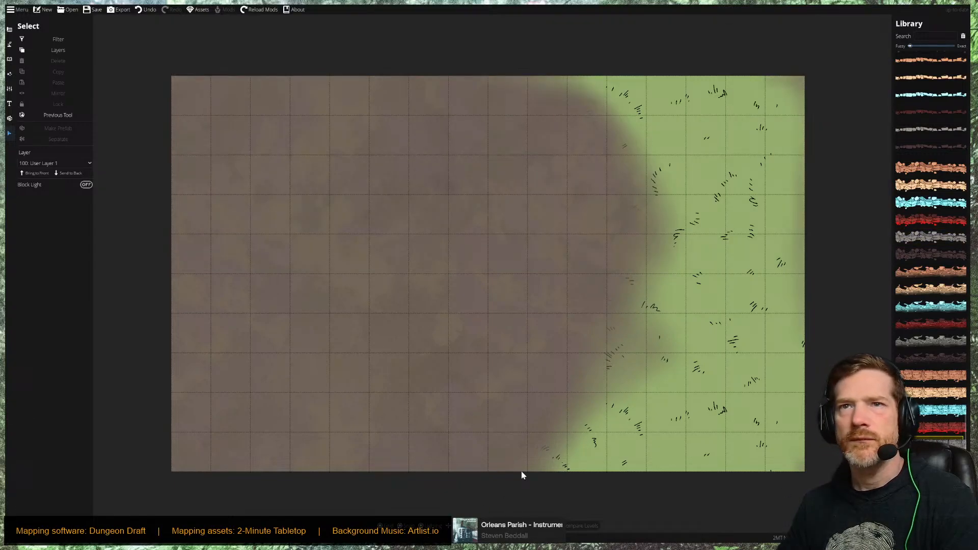
Try a short, blockier gray cliff path where the border meets the map's lower edge, and delete it.
{"action": "left_click", "coordinate": [9, 45]}
{"action": "left_click", "coordinate": [35, 87]}
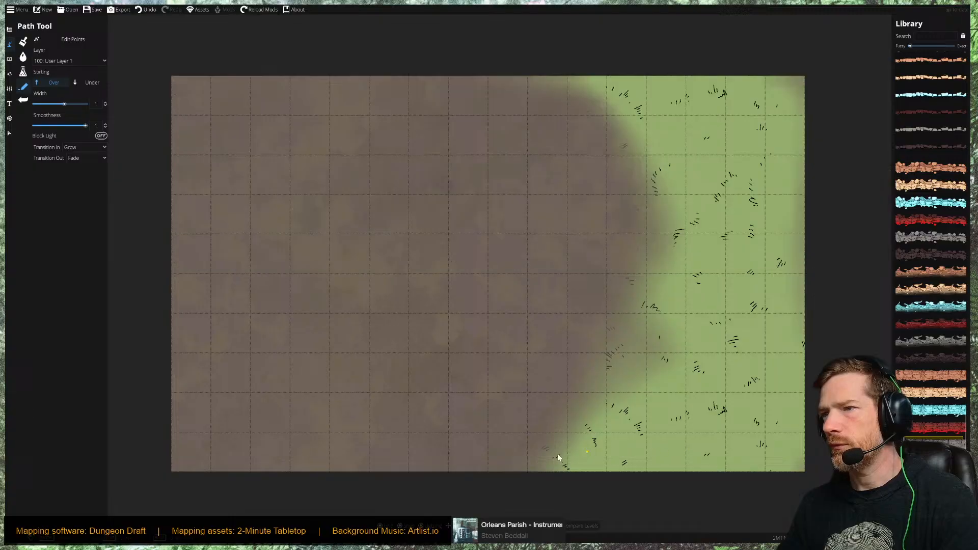
{"action": "left_click", "coordinate": [523, 474]}
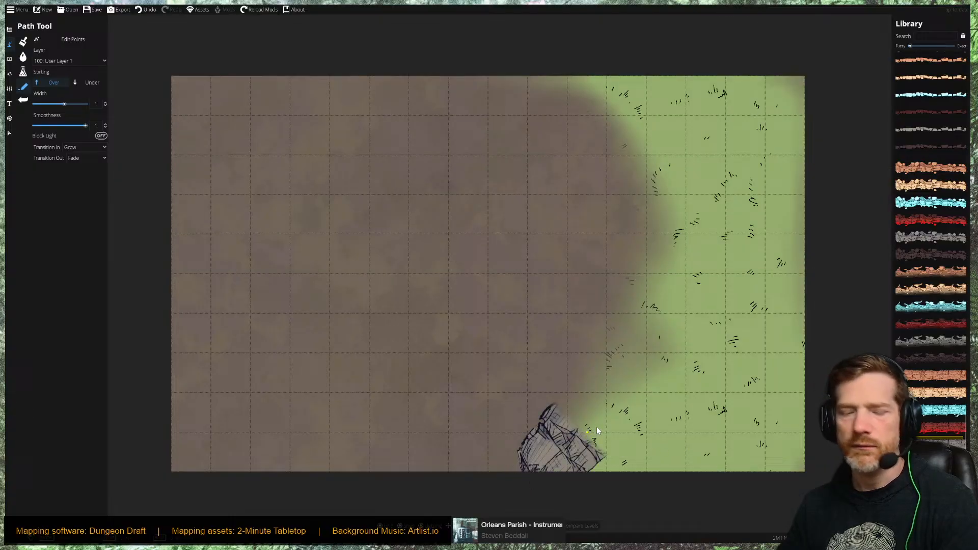
{"action": "key", "text": "Escape"}
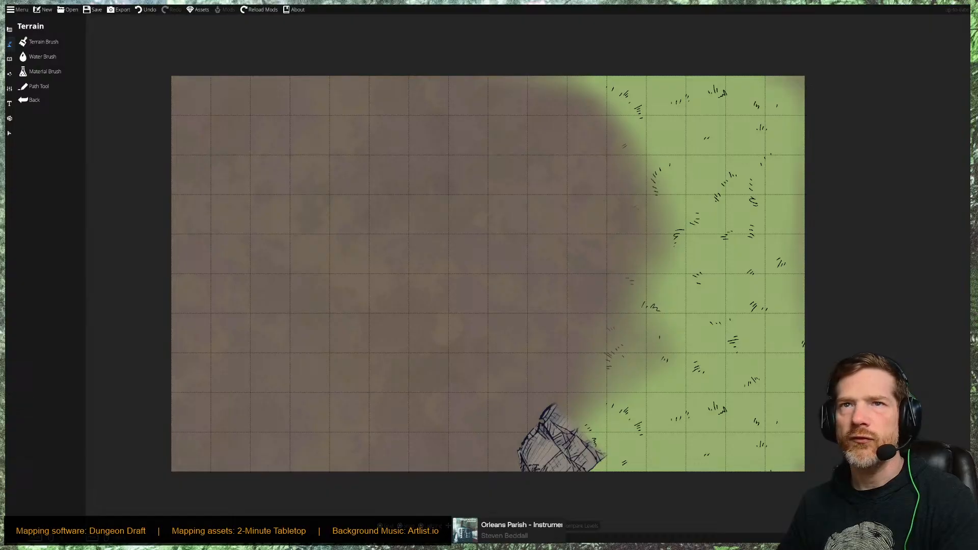
{"action": "left_click", "coordinate": [10, 133]}
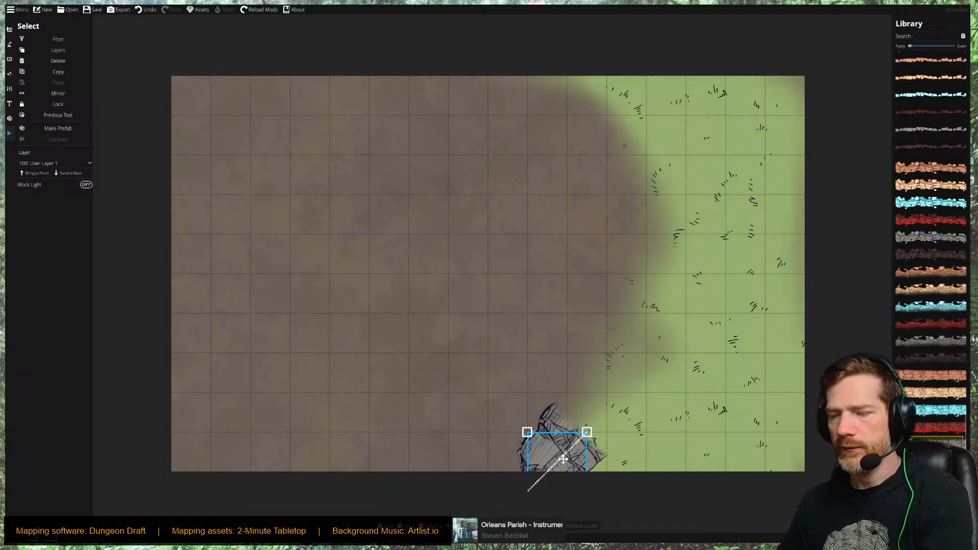
{"action": "key", "text": "Delete"}
Draw another short piece of the blocky gray cliff at the lower end of the dirt-grass border.
{"action": "mouse_move", "coordinate": [932, 444]}
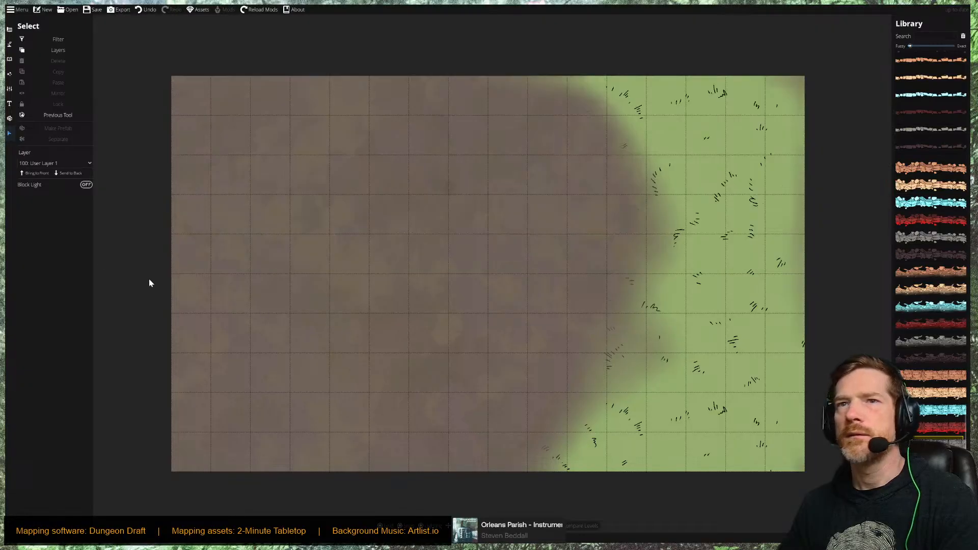
{"action": "left_click", "coordinate": [12, 47]}
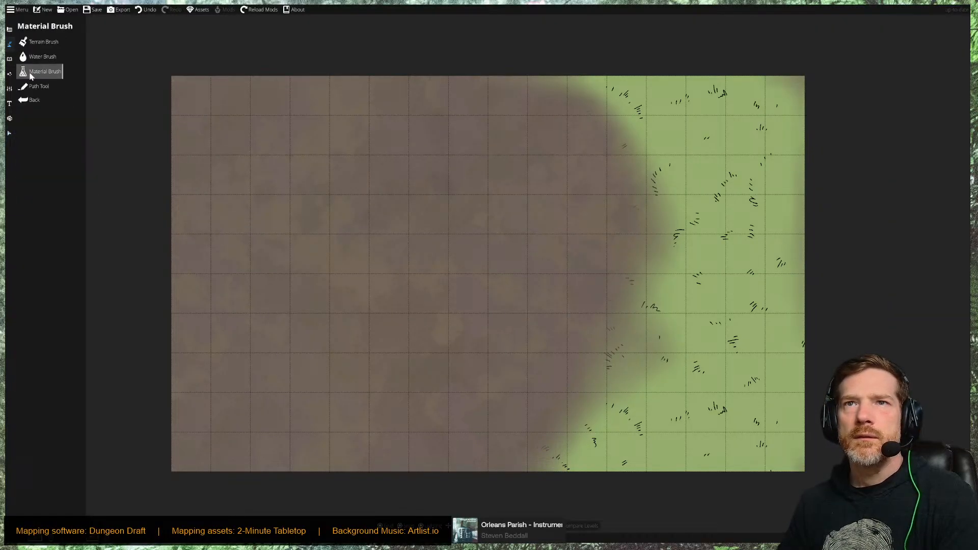
{"action": "left_click", "coordinate": [38, 89]}
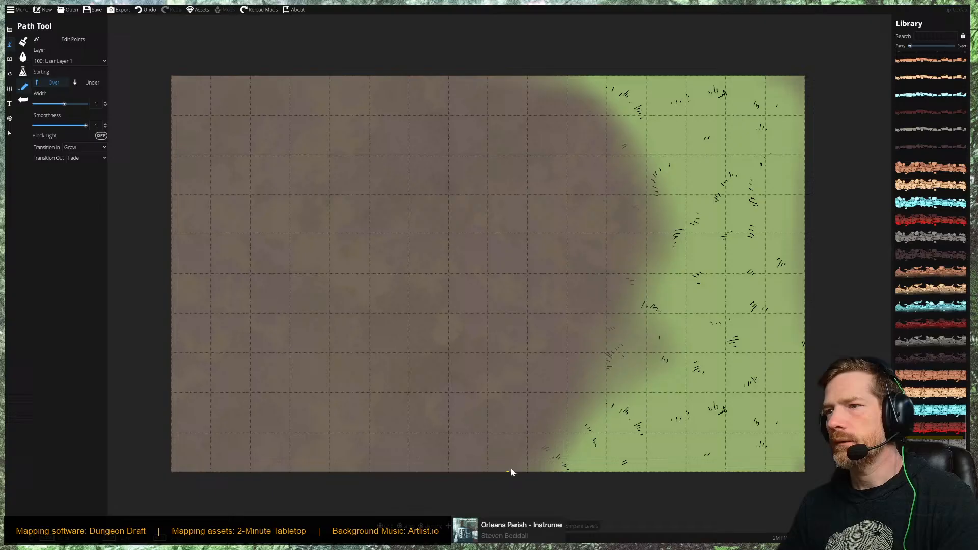
{"action": "left_click", "coordinate": [546, 474]}
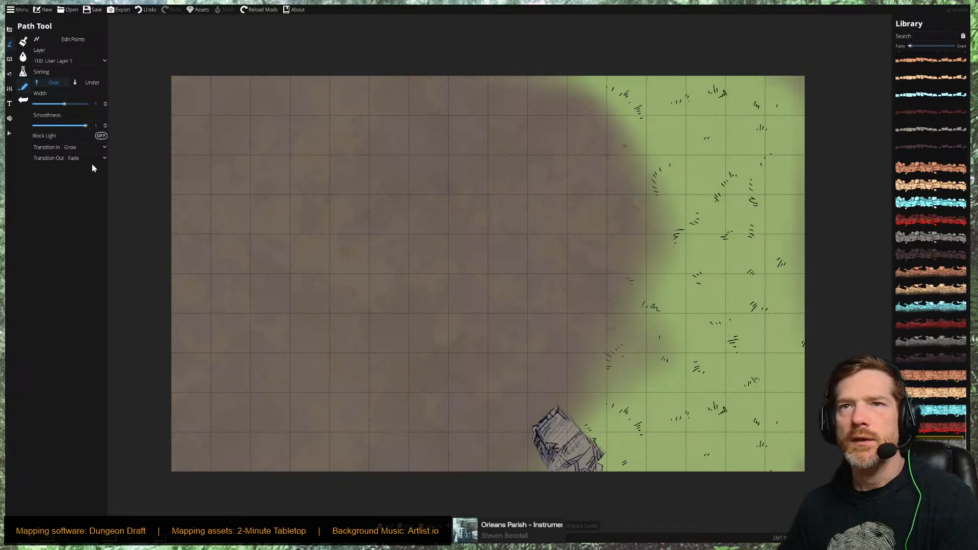
Set both Transition In and Transition Out of the Path Tool to None.
{"action": "left_click", "coordinate": [87, 148]}
{"action": "left_click", "coordinate": [76, 159]}
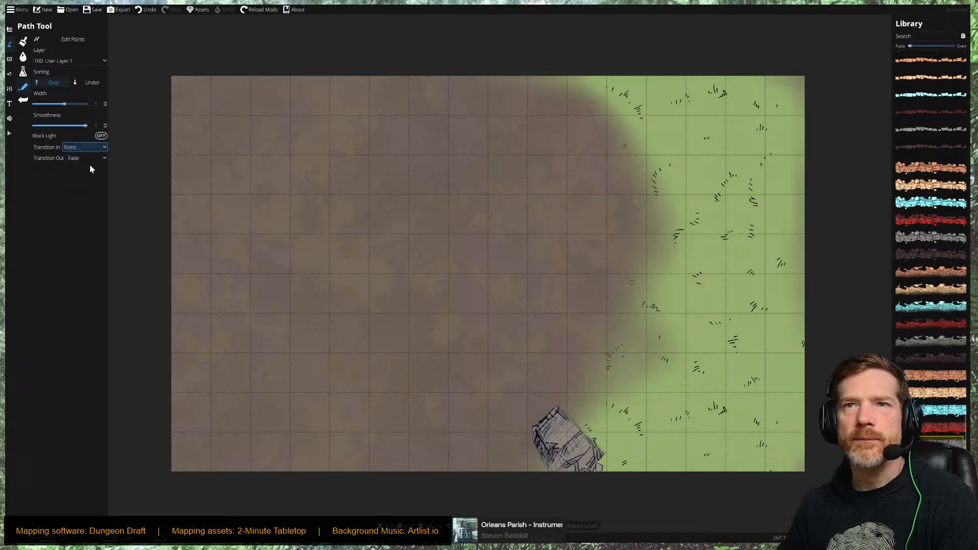
{"action": "left_click", "coordinate": [87, 158]}
{"action": "left_click", "coordinate": [76, 168]}
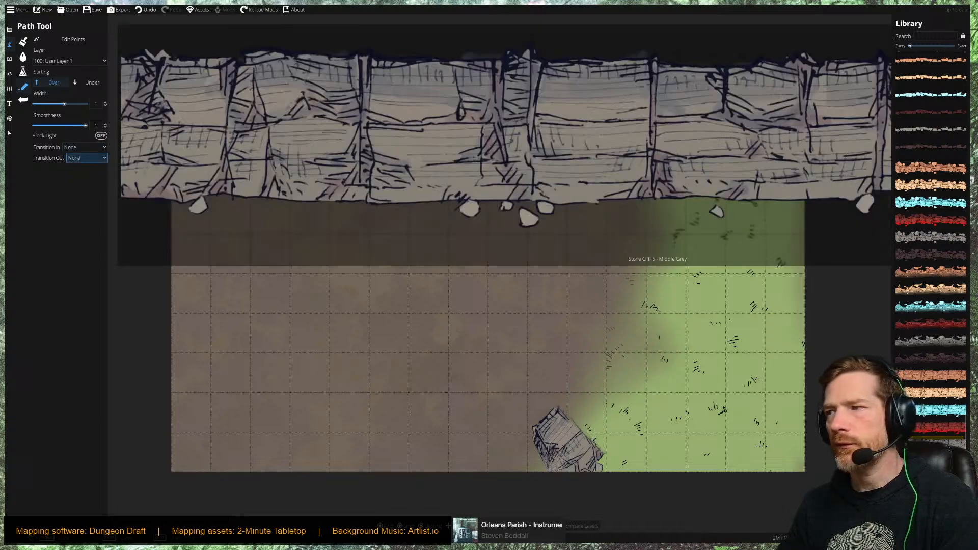
Draw a Stone Cliff 5 - Middle Gray path from below the map's lower edge up the border to about mid-height.
{"action": "left_click", "coordinate": [931, 444]}
{"action": "mouse_move", "coordinate": [530, 490]}
{"action": "left_mouse_down"}
{"action": "mouse_move", "coordinate": [605, 417]}
{"action": "mouse_move", "coordinate": [661, 319]}
{"action": "mouse_move", "coordinate": [649, 302]}
{"action": "left_mouse_up"}
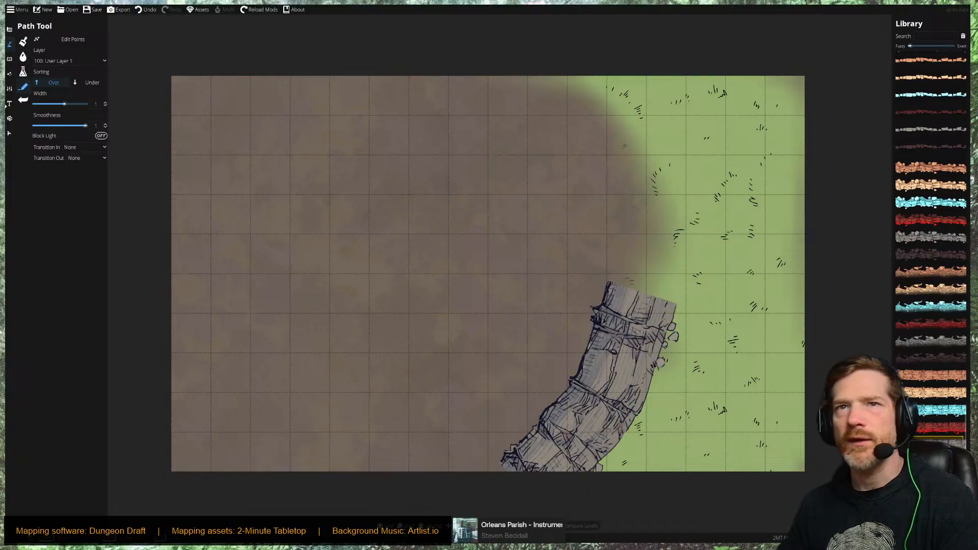
Delete the long gray cliff path and the short blocky cliff piece at the lower end of the dirt-grass border.
{"action": "left_click", "coordinate": [10, 133]}
{"action": "left_click", "coordinate": [616, 371]}
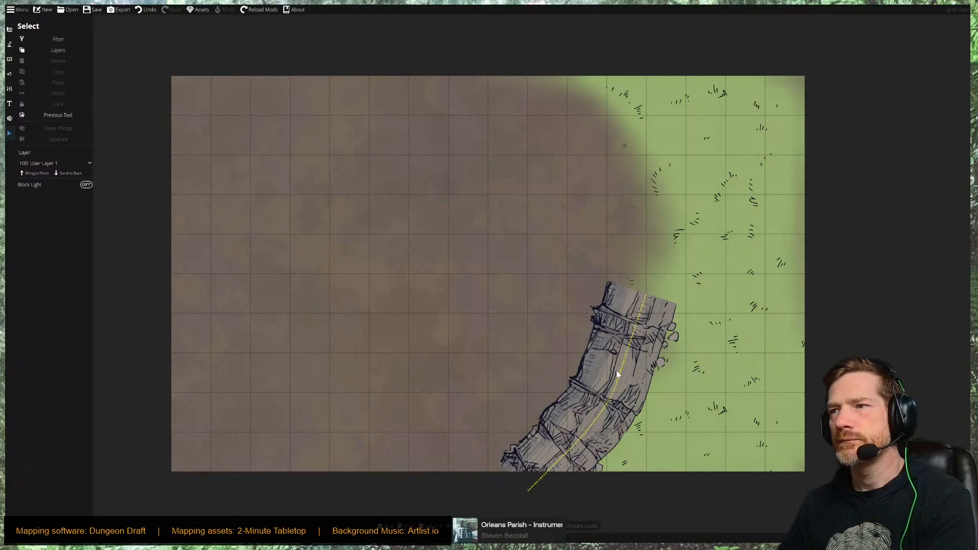
{"action": "left_click", "coordinate": [617, 371]}
{"action": "key", "text": "Delete"}
{"action": "left_click", "coordinate": [570, 444]}
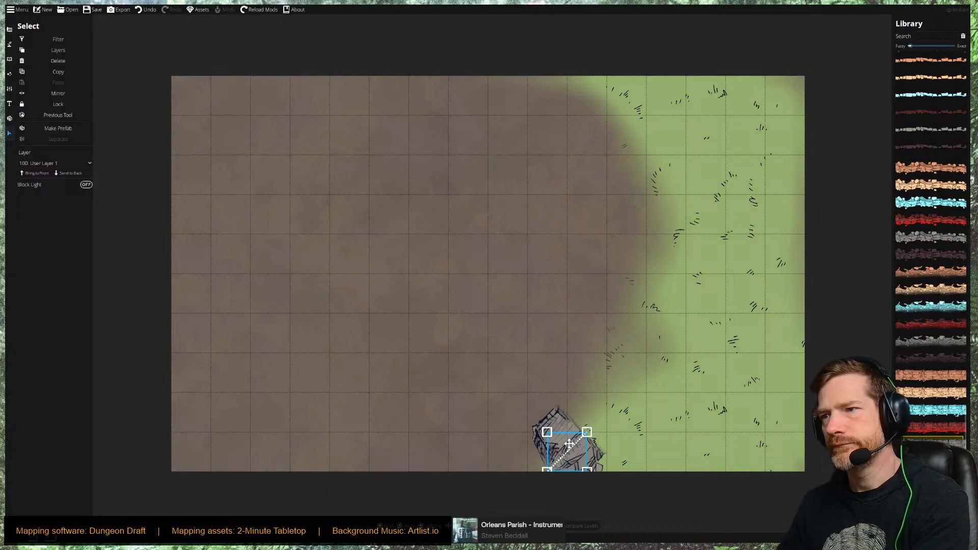
{"action": "key", "text": "Delete"}
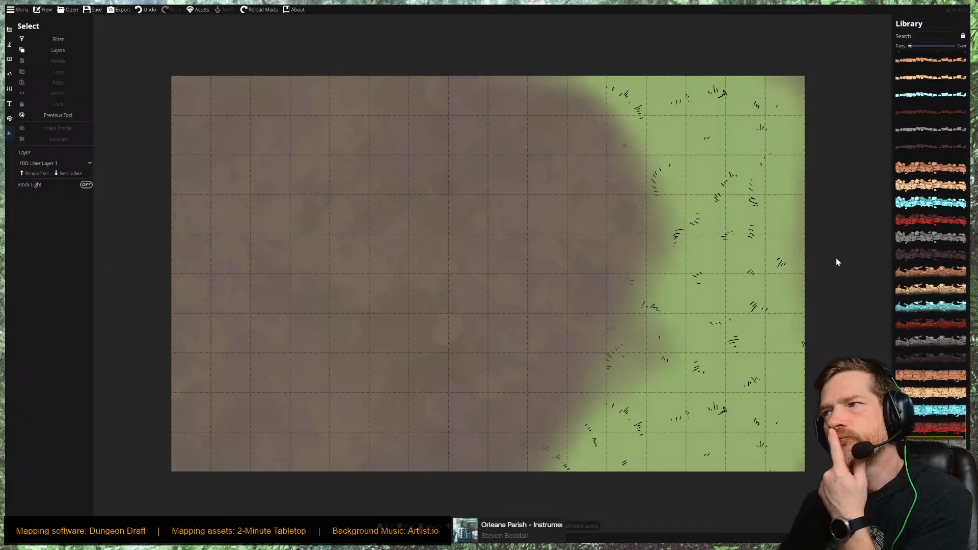
Draw a Stone Cliff 4 - Middle Grey path along the whole dirt-grass border, from below the map's lower edge to above its upper edge.
{"action": "mouse_move", "coordinate": [902, 254]}
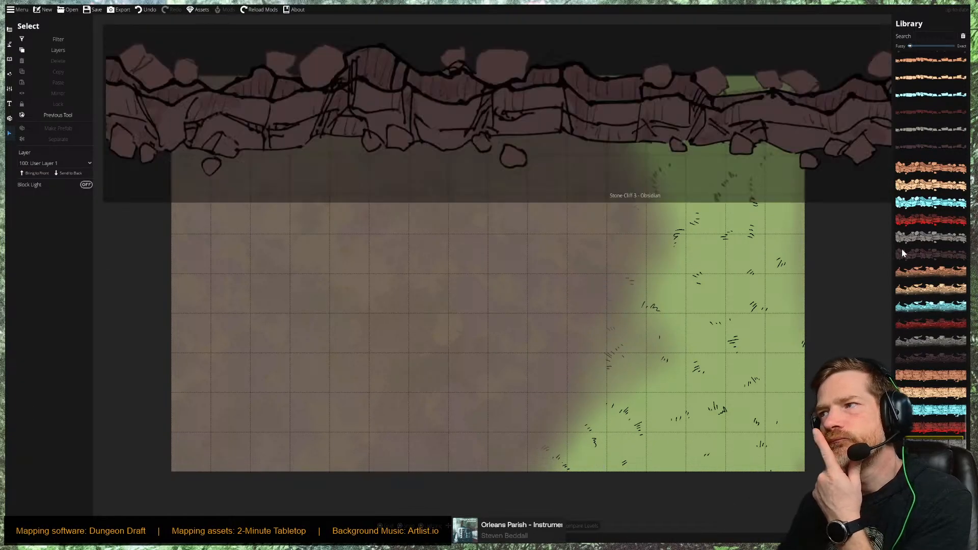
{"action": "mouse_move", "coordinate": [956, 340]}
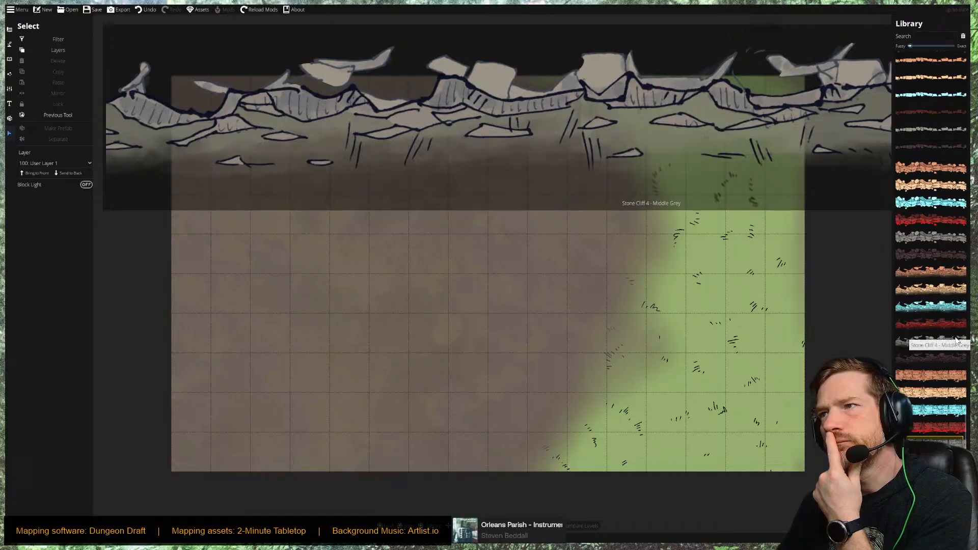
{"action": "left_click", "coordinate": [957, 341]}
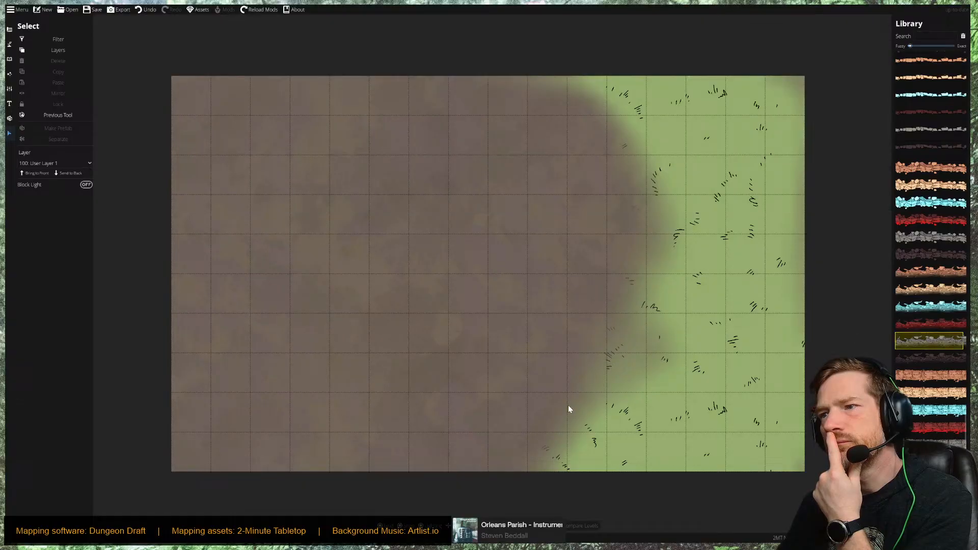
{"action": "left_click", "coordinate": [544, 464]}
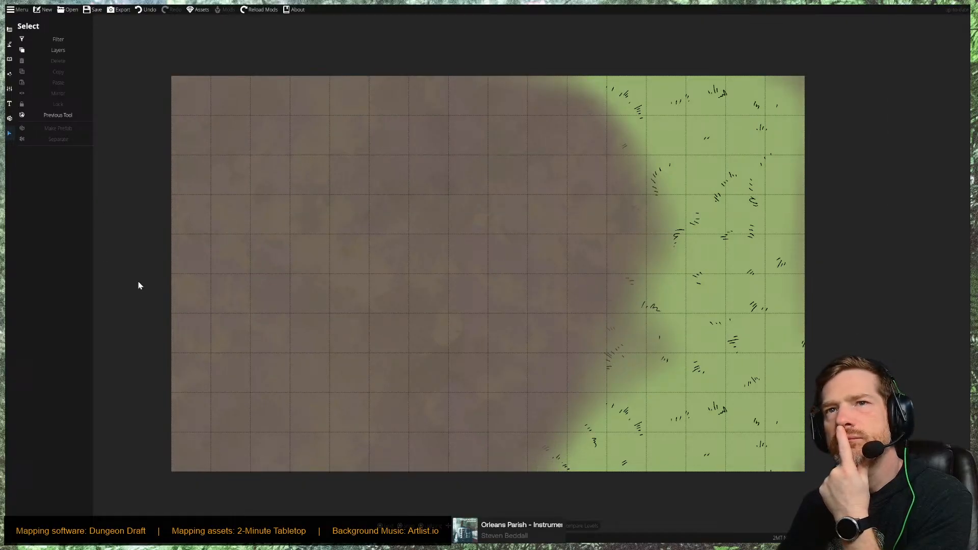
{"action": "left_click", "coordinate": [10, 44]}
{"action": "left_click", "coordinate": [39, 86]}
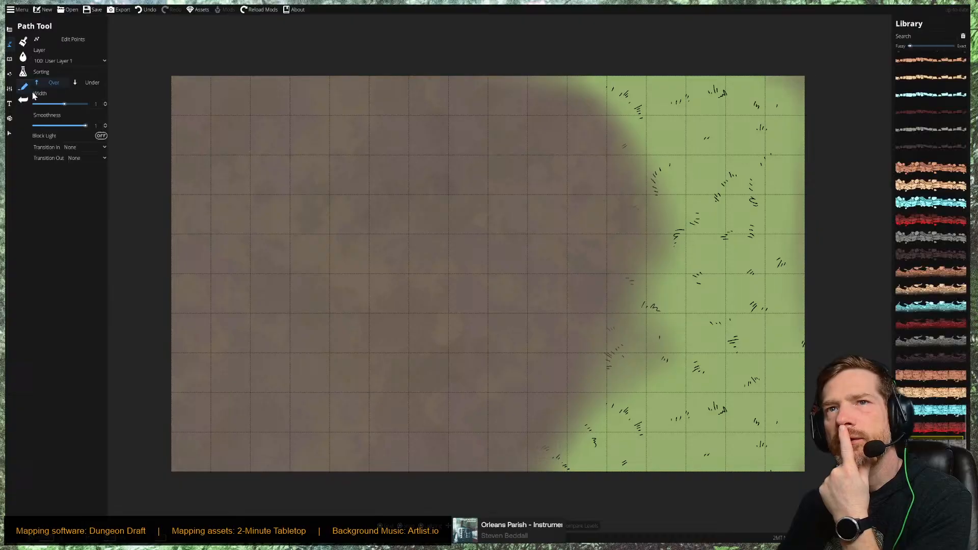
{"action": "left_click", "coordinate": [931, 341]}
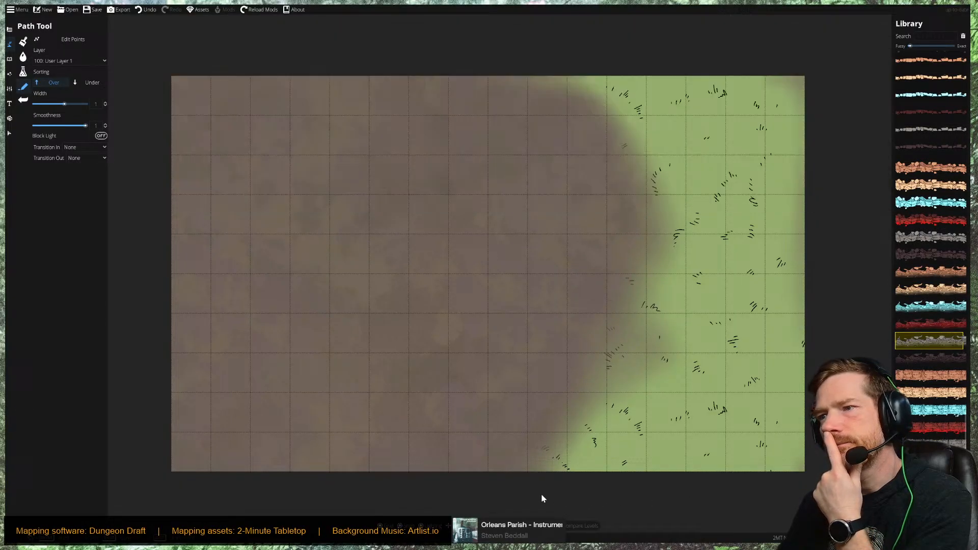
{"action": "mouse_move", "coordinate": [599, 430]}
{"action": "left_mouse_down"}
{"action": "mouse_move", "coordinate": [625, 353]}
{"action": "mouse_move", "coordinate": [666, 295]}
{"action": "mouse_move", "coordinate": [673, 242]}
{"action": "mouse_move", "coordinate": [645, 143]}
{"action": "mouse_move", "coordinate": [551, 63]}
{"action": "left_mouse_up"}
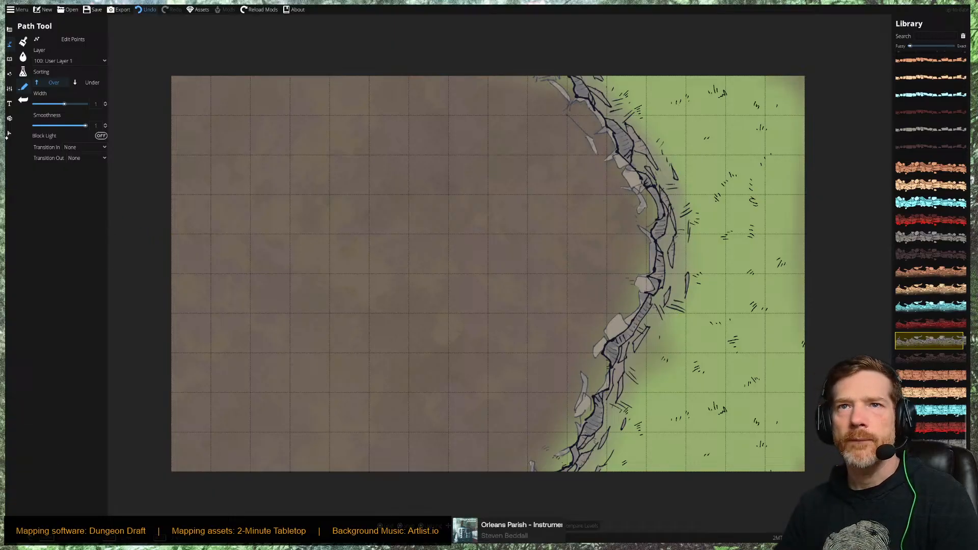
Delete the Stone Cliff 4 - Middle Grey path running along the dirt-grass border.
{"action": "left_click", "coordinate": [8, 134]}
{"action": "left_click", "coordinate": [611, 124]}
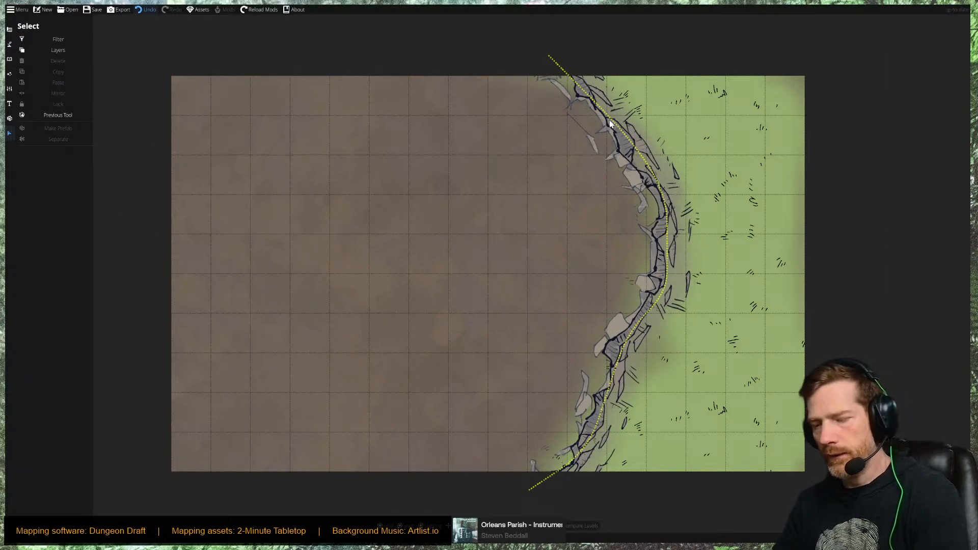
{"action": "left_click", "coordinate": [663, 215]}
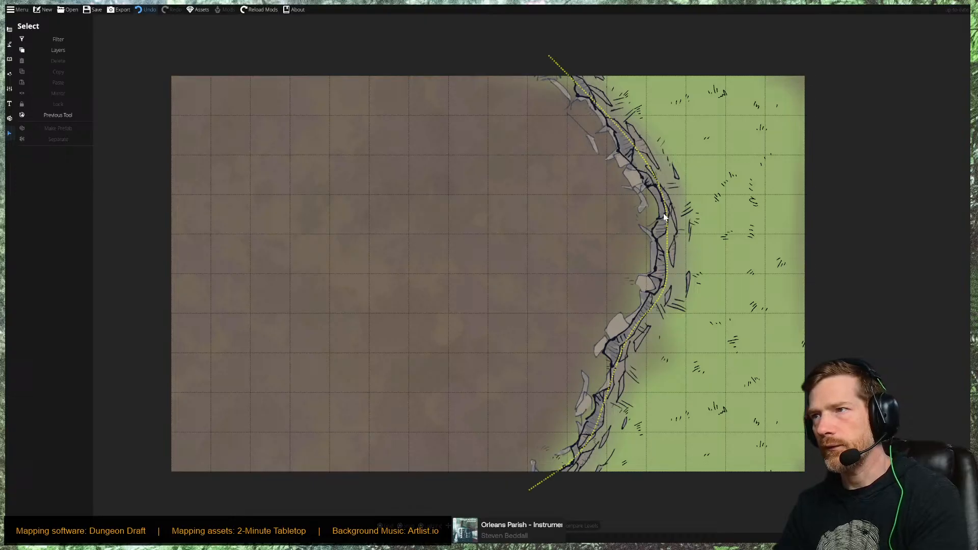
{"action": "key", "text": "Delete"}
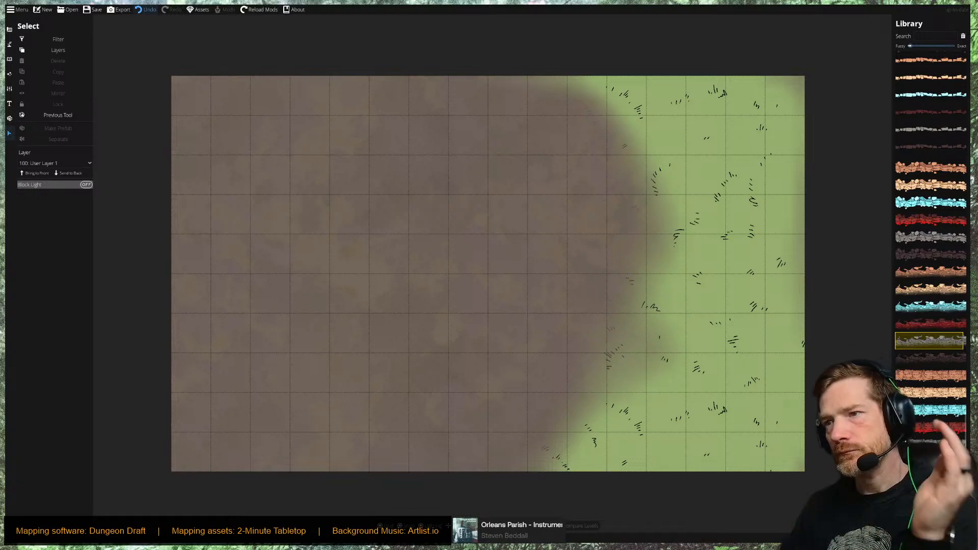
Enlarge the Terrain Brush and paint Terrain Grass over the entire map, covering all the dirt.
{"action": "left_click", "coordinate": [10, 104]}
{"action": "left_click", "coordinate": [9, 44]}
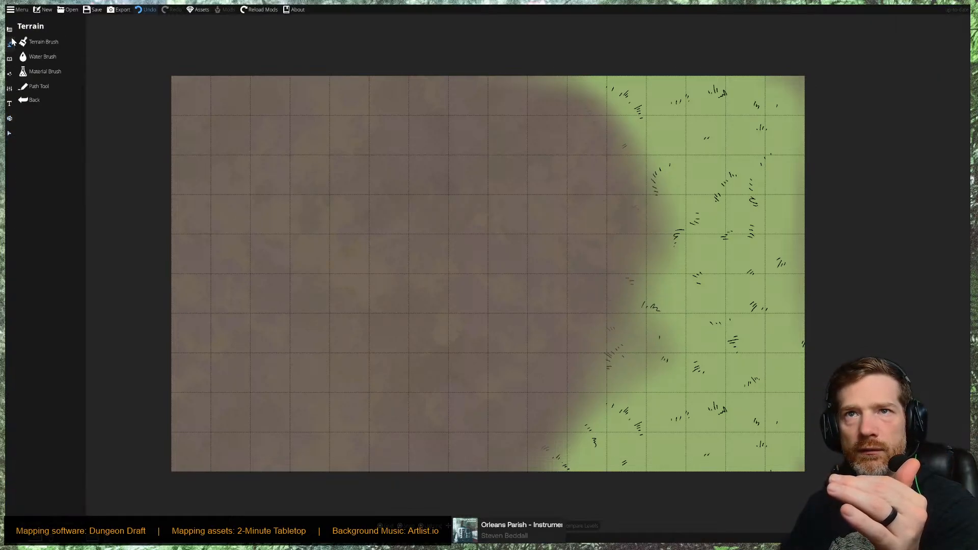
{"action": "left_click", "coordinate": [40, 43]}
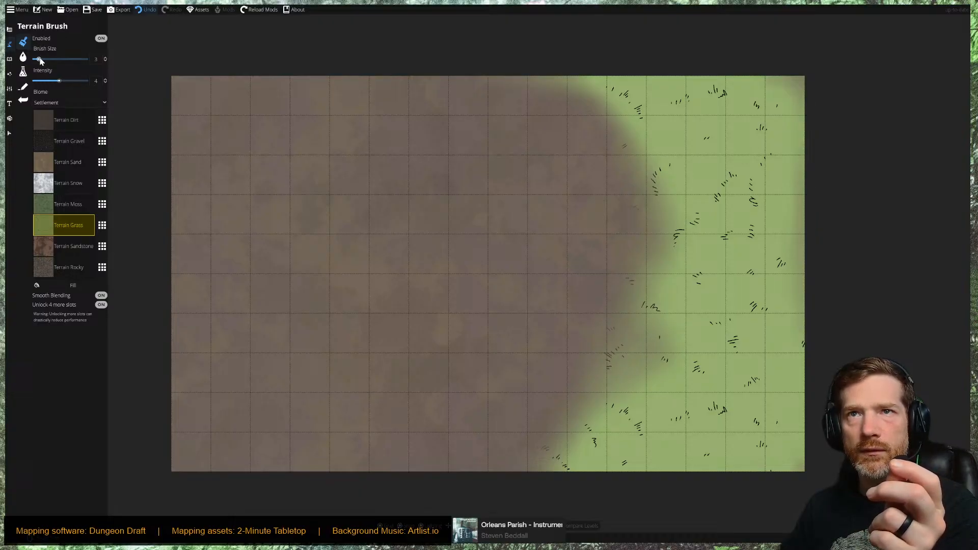
{"action": "left_click_drag", "start_coordinate": [41, 59], "coordinate": [61, 60]}
{"action": "mouse_move", "coordinate": [204, 112]}
{"action": "left_mouse_down"}
{"action": "mouse_move", "coordinate": [626, 143]}
{"action": "mouse_move", "coordinate": [688, 473]}
{"action": "mouse_move", "coordinate": [491, 424]}
{"action": "mouse_move", "coordinate": [259, 396]}
{"action": "mouse_move", "coordinate": [280, 300]}
{"action": "mouse_move", "coordinate": [239, 335]}
{"action": "mouse_move", "coordinate": [233, 194]}
{"action": "mouse_move", "coordinate": [177, 336]}
{"action": "mouse_move", "coordinate": [171, 389]}
{"action": "mouse_move", "coordinate": [238, 461]}
{"action": "mouse_move", "coordinate": [334, 466]}
{"action": "mouse_move", "coordinate": [521, 402]}
{"action": "mouse_move", "coordinate": [594, 413]}
{"action": "mouse_move", "coordinate": [447, 175]}
{"action": "left_mouse_up"}
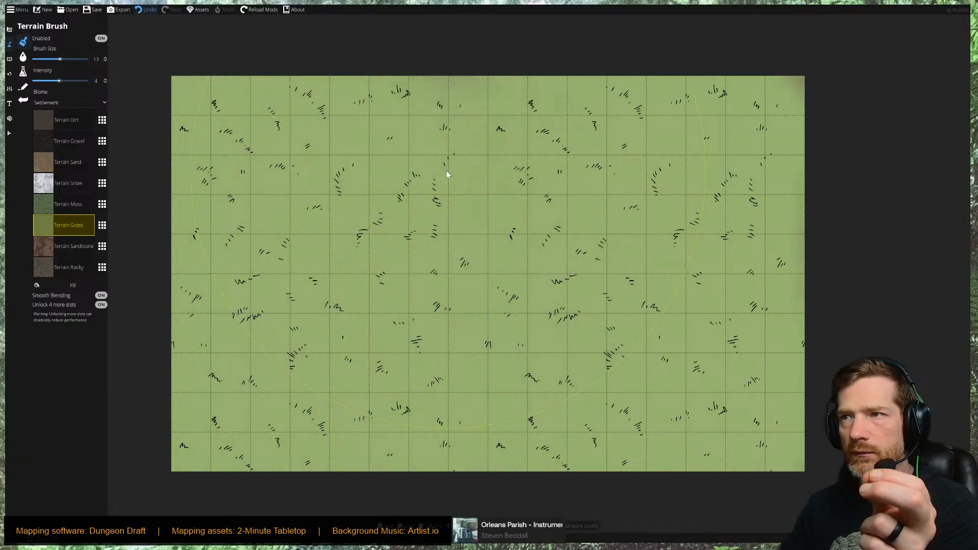
{"action": "left_click_drag", "start_coordinate": [619, 130], "coordinate": [802, 147]}
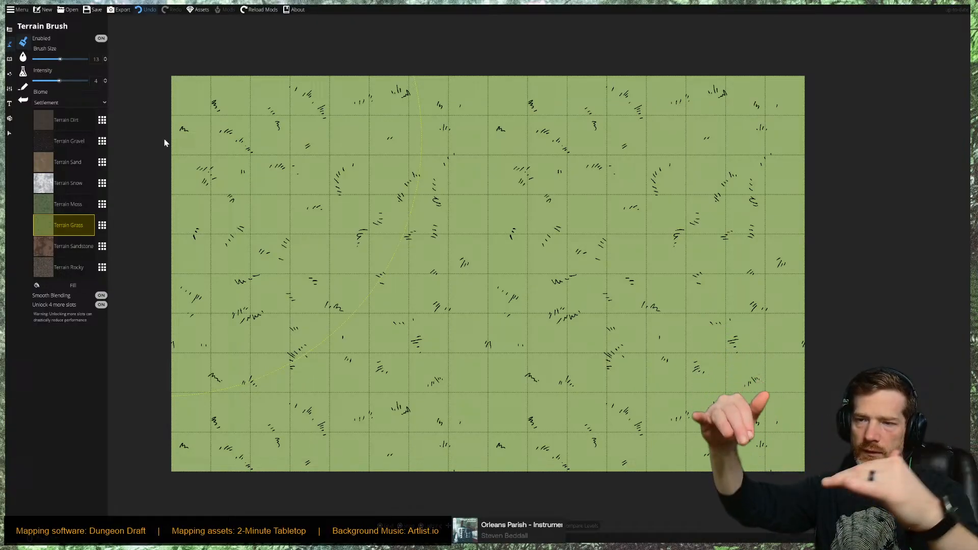
{"action": "left_click", "coordinate": [20, 84]}
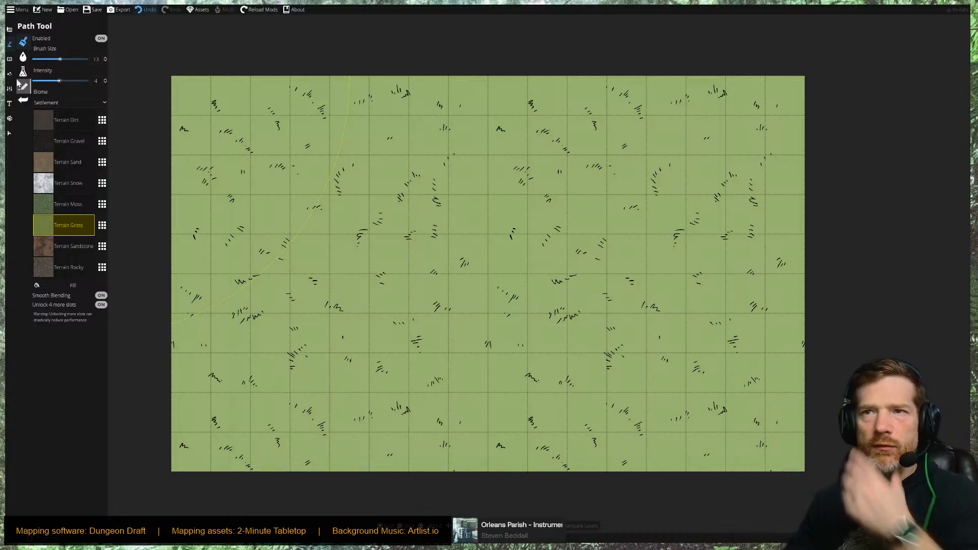
{"action": "left_click", "coordinate": [23, 71]}
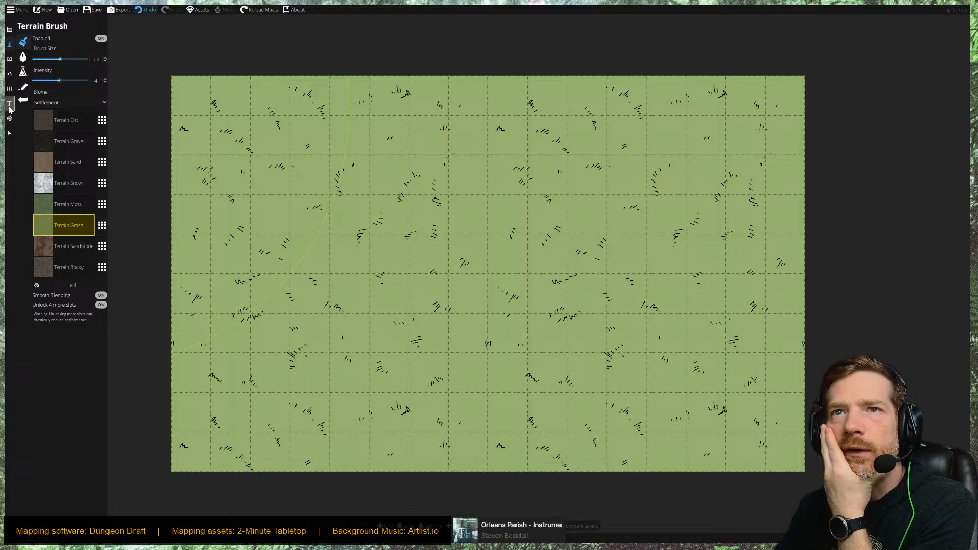
{"action": "left_click", "coordinate": [9, 133]}
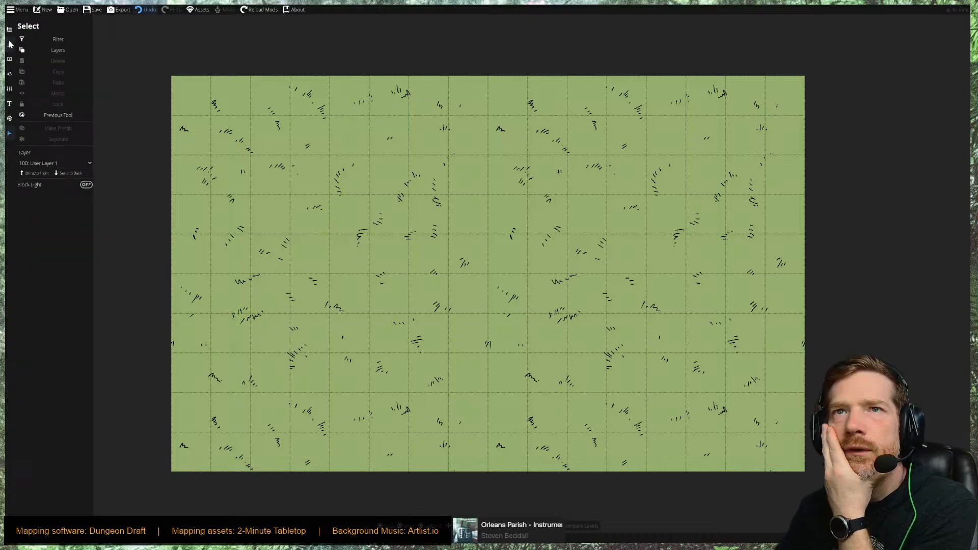
Draw a thin gray stone cliff path from the map's upper edge, left of center, curving diagonally down toward the middle.
{"action": "left_click", "coordinate": [9, 44]}
{"action": "left_click", "coordinate": [27, 87]}
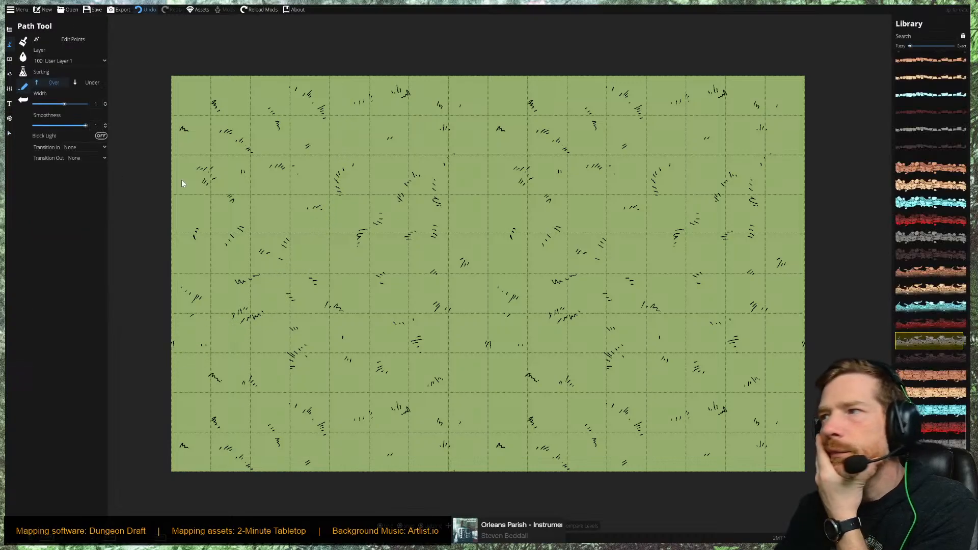
{"action": "mouse_move", "coordinate": [940, 432]}
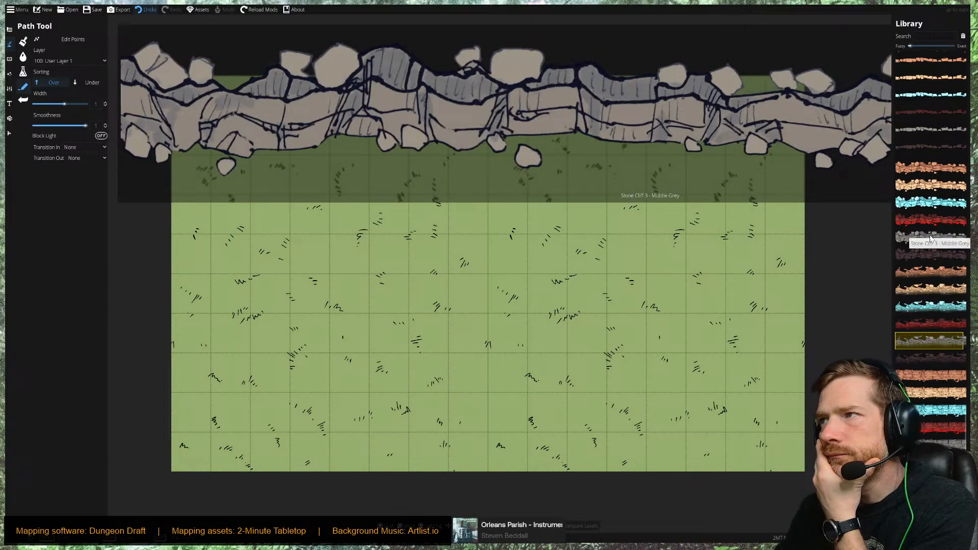
{"action": "left_click", "coordinate": [936, 132]}
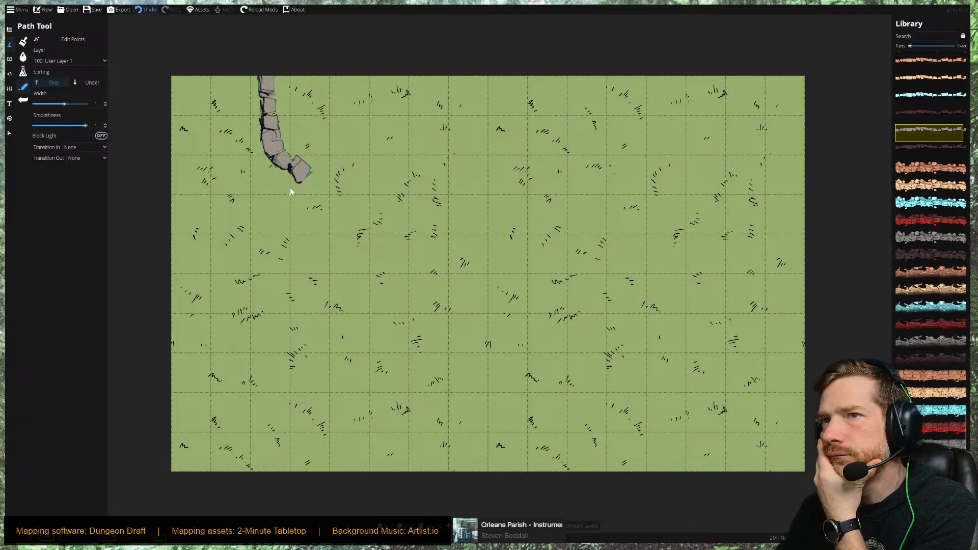
{"action": "mouse_move", "coordinate": [338, 212]}
{"action": "left_mouse_down"}
{"action": "mouse_move", "coordinate": [376, 219]}
{"action": "mouse_move", "coordinate": [429, 252]}
{"action": "left_mouse_up"}
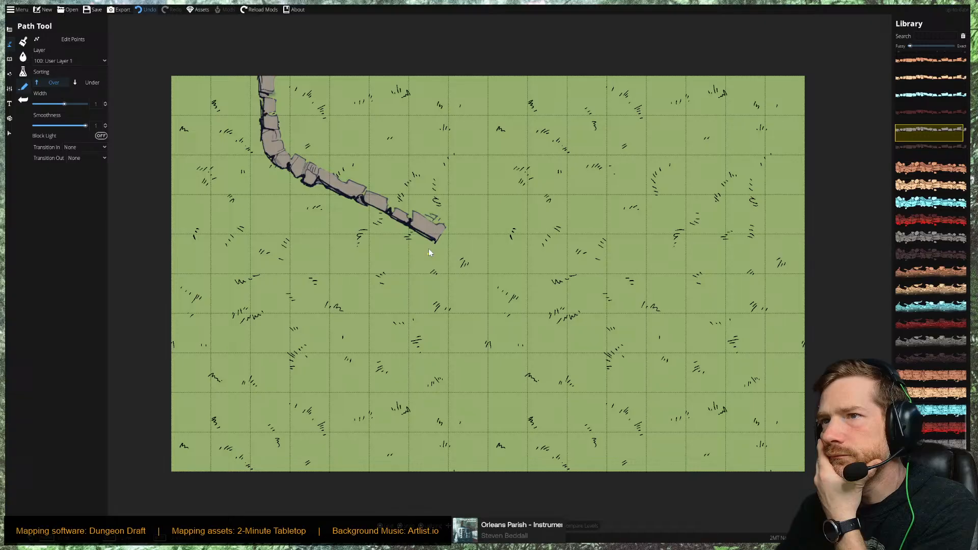
Set the path's Transition Out to Shrink and draw another thin gray cliff path continuing diagonally down from the first one's end.
{"action": "left_click", "coordinate": [78, 158]}
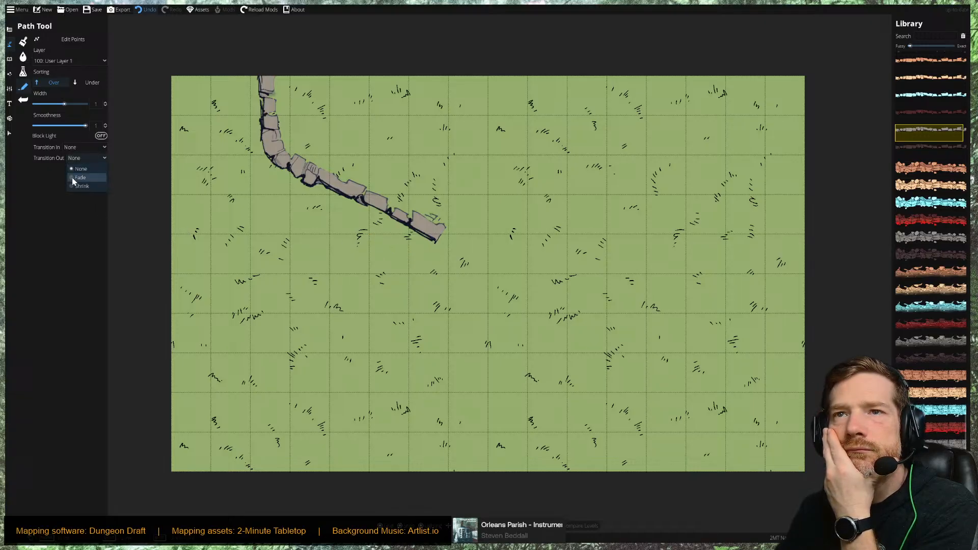
{"action": "left_click", "coordinate": [72, 187]}
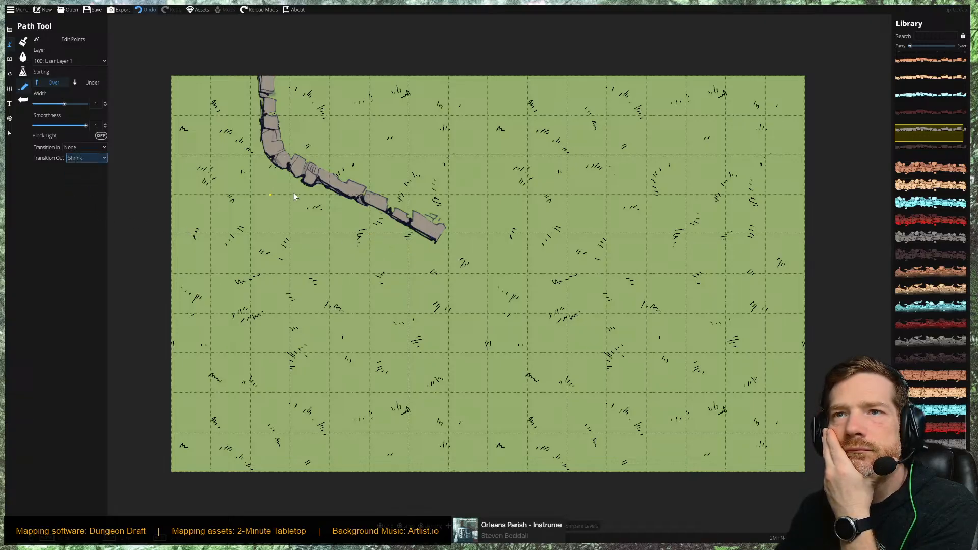
{"action": "left_click", "coordinate": [441, 238]}
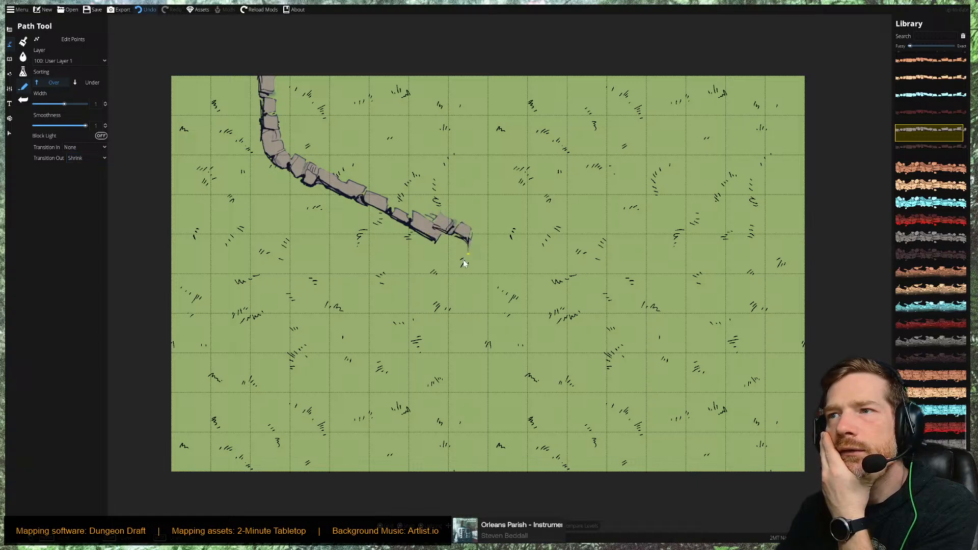
{"action": "left_click_drag", "start_coordinate": [464, 263], "coordinate": [527, 328]}
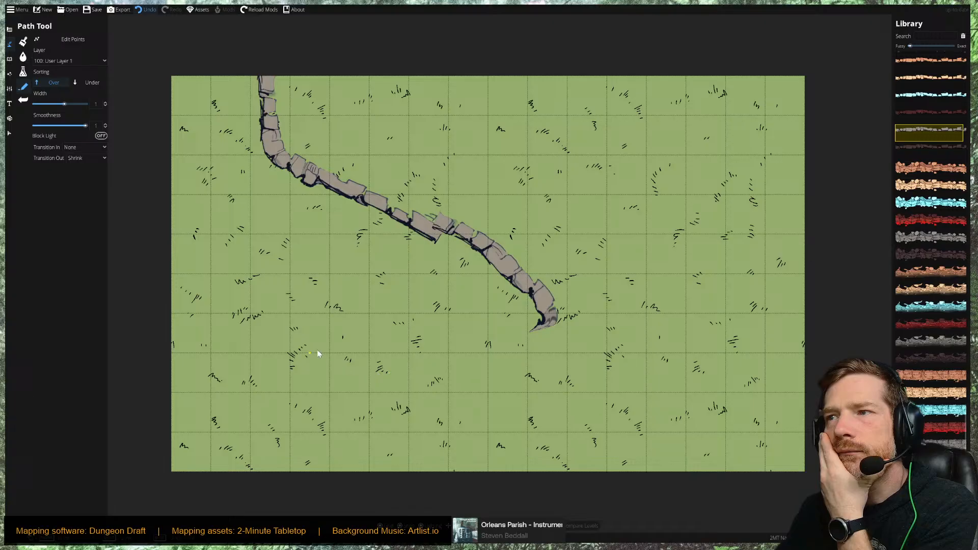
Delete both thin gray cliff paths from the grass map.
{"action": "left_click", "coordinate": [9, 134]}
{"action": "left_click", "coordinate": [522, 279]}
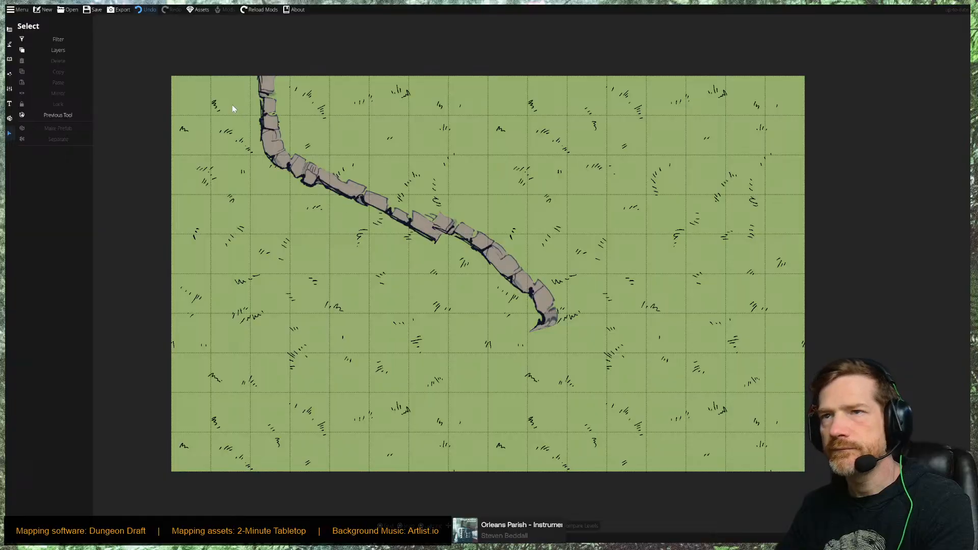
{"action": "left_click_drag", "start_coordinate": [217, 84], "coordinate": [634, 395]}
{"action": "key", "text": "Delete"}
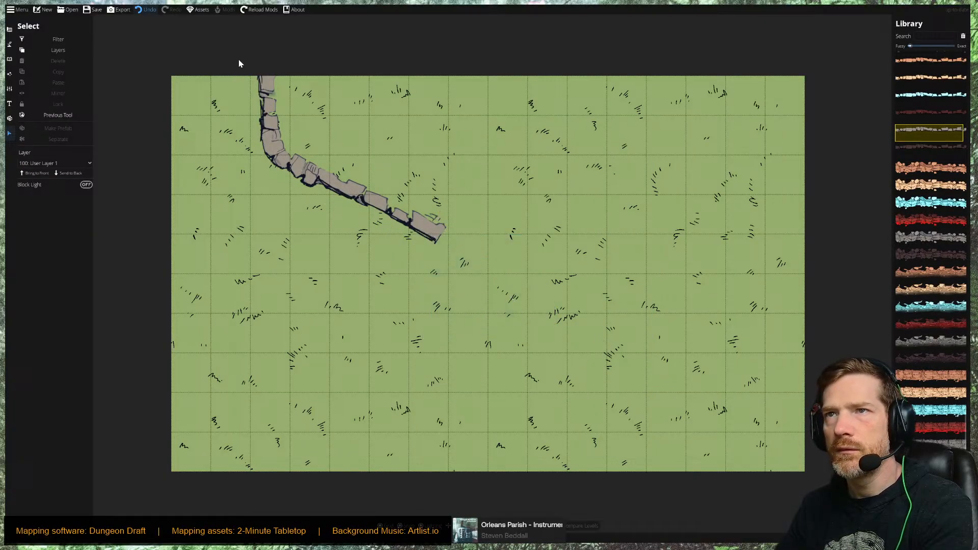
{"action": "left_click_drag", "start_coordinate": [239, 63], "coordinate": [534, 302]}
{"action": "key", "text": "Delete"}
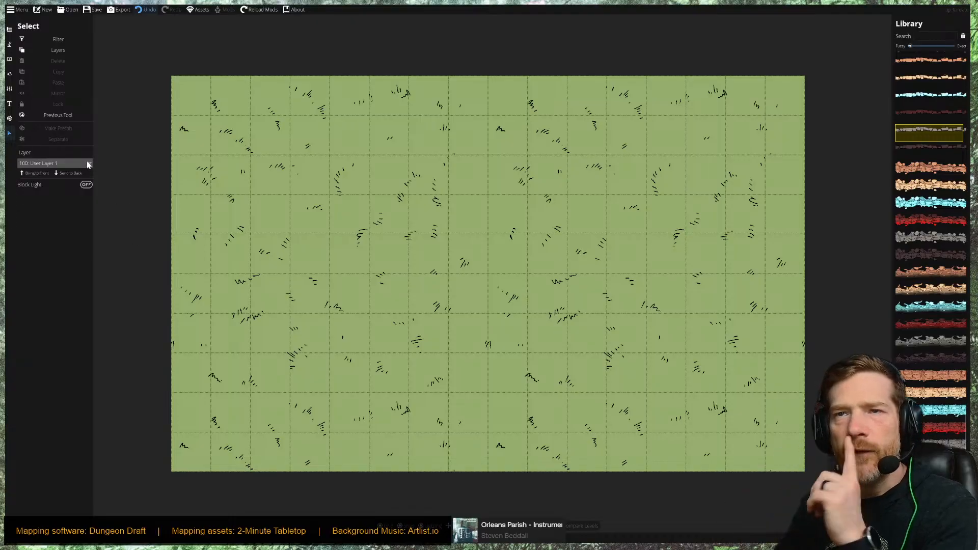
Draw two thin gray cliff paths with shrinking ends: one from the upper edge diagonally to mid-map, one from the right edge inward near the bottom.
{"action": "left_click", "coordinate": [9, 44]}
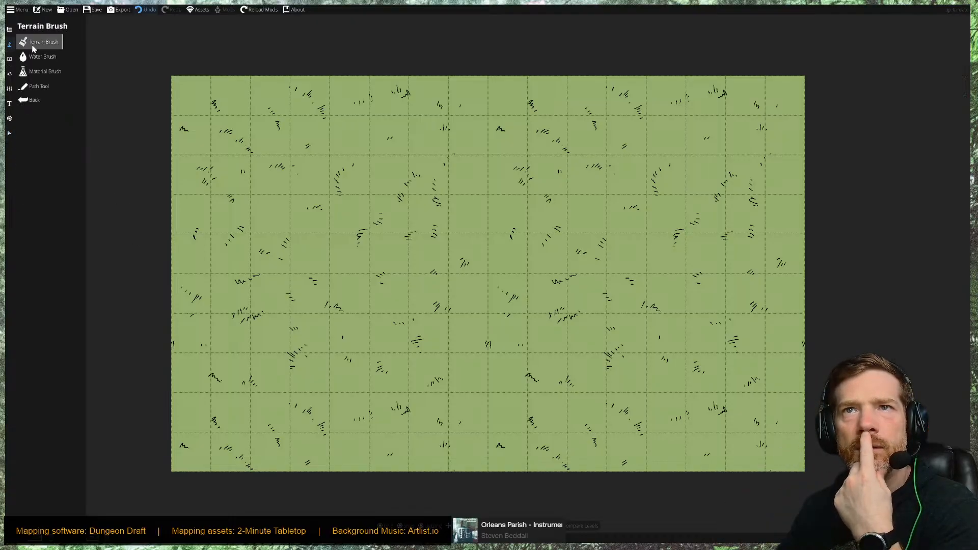
{"action": "left_click", "coordinate": [23, 87]}
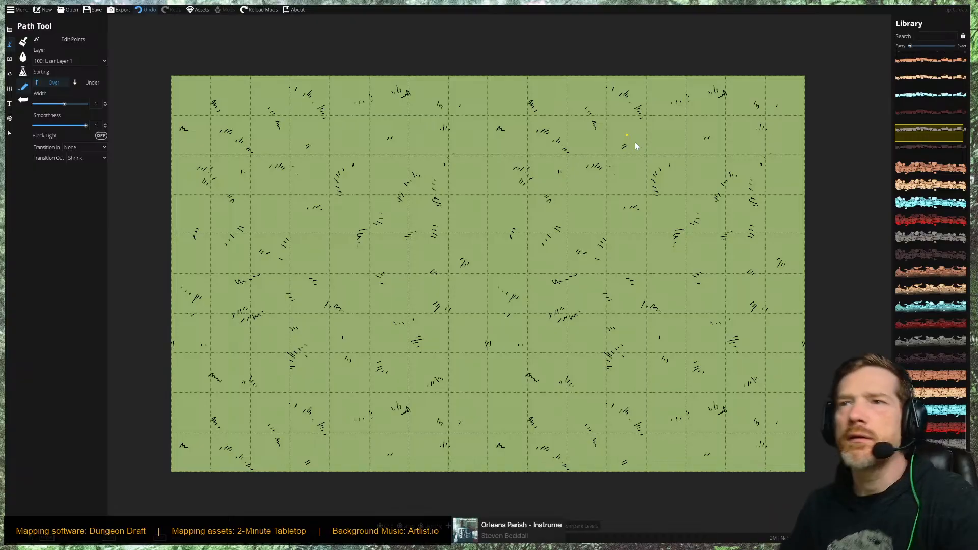
{"action": "mouse_move", "coordinate": [293, 68]}
{"action": "left_mouse_down"}
{"action": "mouse_move", "coordinate": [328, 141]}
{"action": "mouse_move", "coordinate": [415, 187]}
{"action": "mouse_move", "coordinate": [508, 310]}
{"action": "left_mouse_up"}
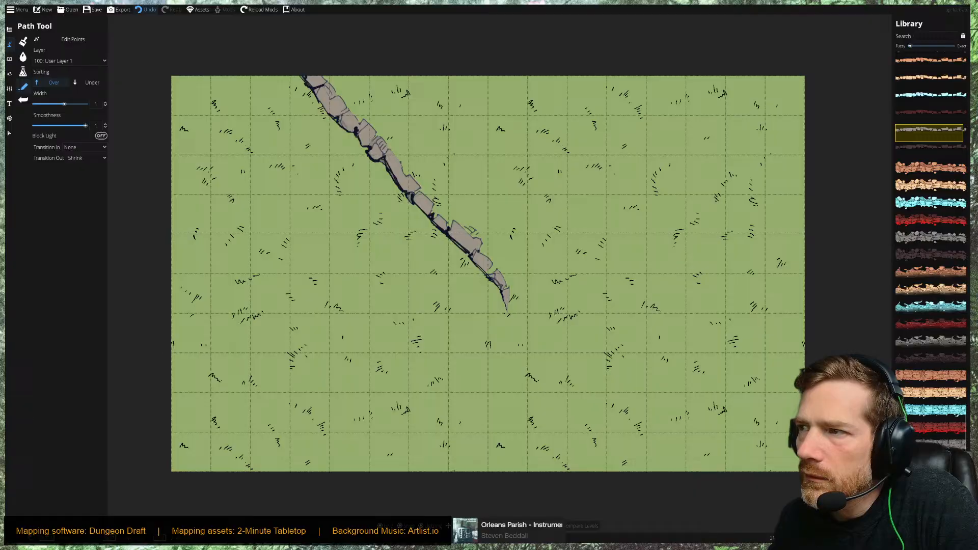
{"action": "left_click_drag", "start_coordinate": [801, 407], "coordinate": [469, 395]}
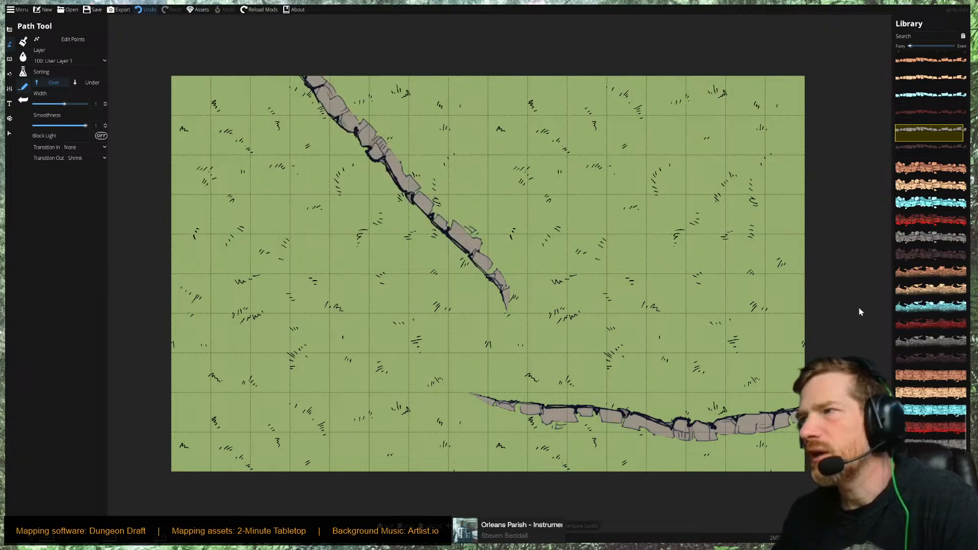
Browse the path library for another gray cliff style and set the path's Transition Out to None.
{"action": "scroll", "coordinate": [941, 262], "scroll_direction": "down", "scroll_amount": 3}
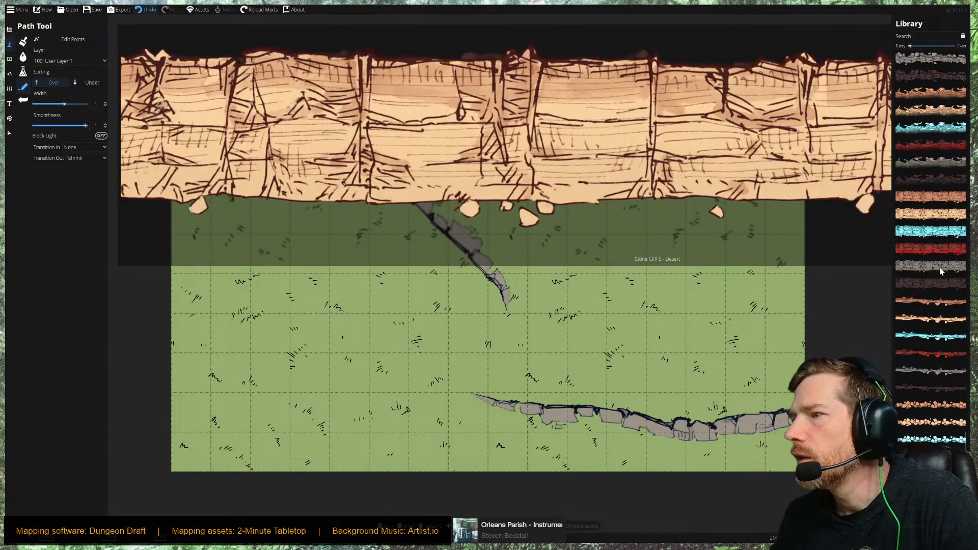
{"action": "scroll", "coordinate": [952, 342], "scroll_direction": "down", "scroll_amount": 2}
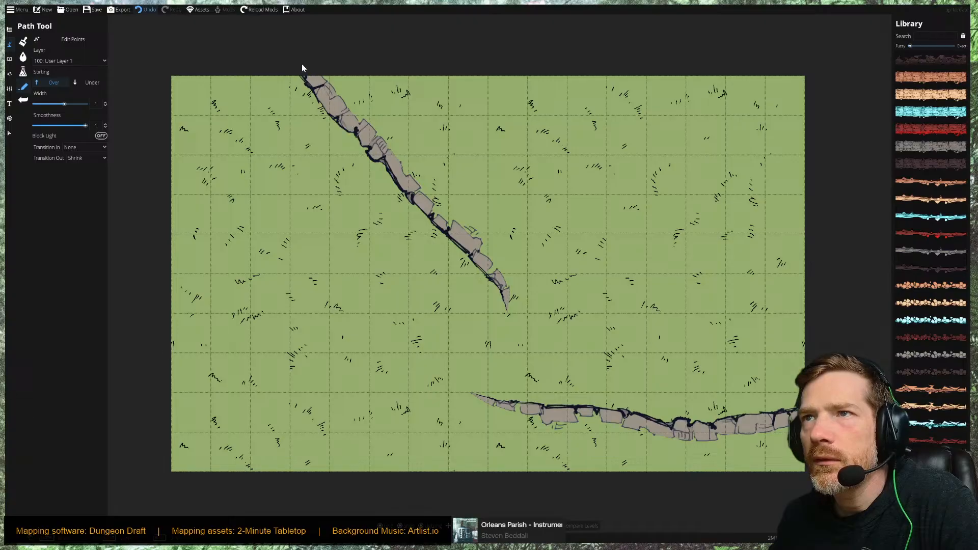
{"action": "left_click", "coordinate": [90, 157]}
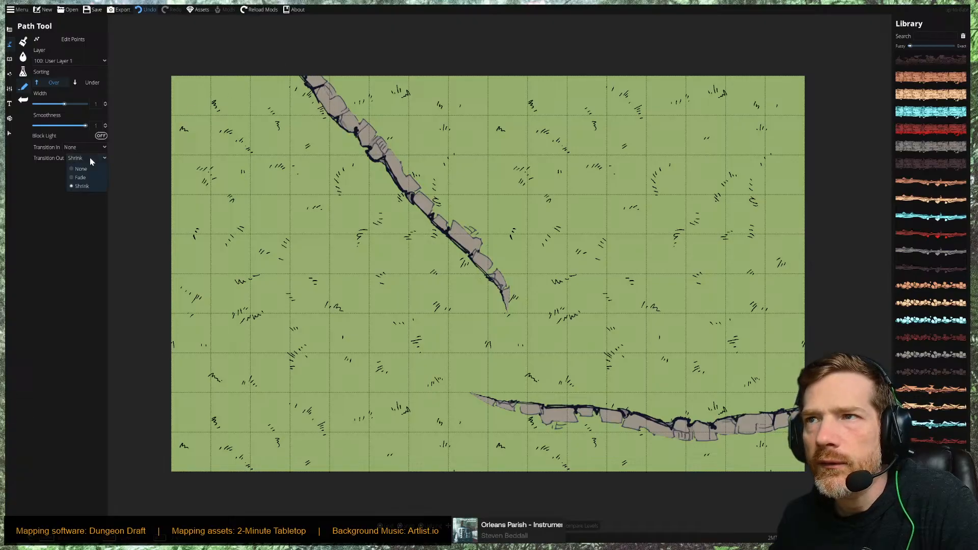
{"action": "left_click", "coordinate": [83, 170]}
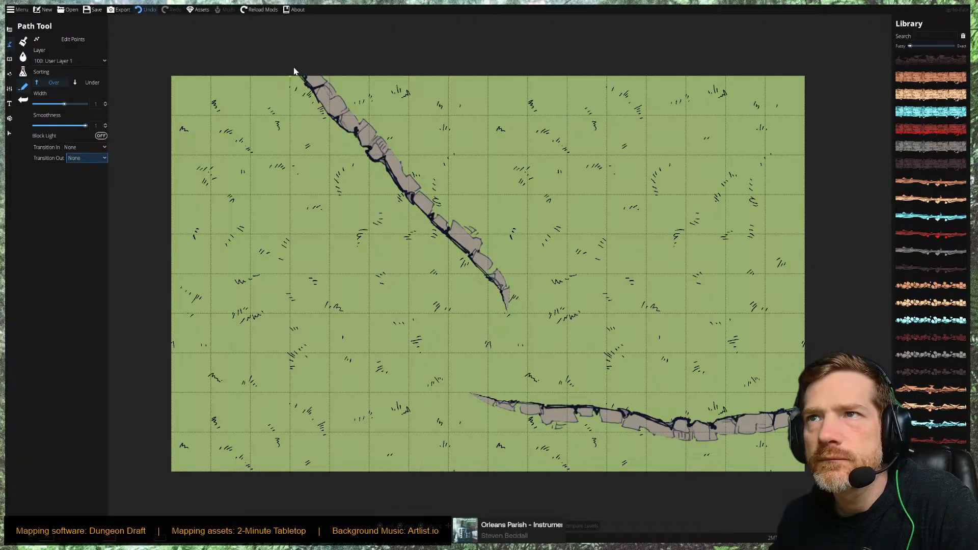
Try a second gray cliff path drawn over the diagonal cliff, and delete that overlay path.
{"action": "mouse_move", "coordinate": [305, 74]}
{"action": "left_mouse_down"}
{"action": "mouse_move", "coordinate": [367, 141]}
{"action": "mouse_move", "coordinate": [421, 164]}
{"action": "mouse_move", "coordinate": [416, 182]}
{"action": "mouse_move", "coordinate": [443, 198]}
{"action": "mouse_move", "coordinate": [485, 258]}
{"action": "left_mouse_up"}
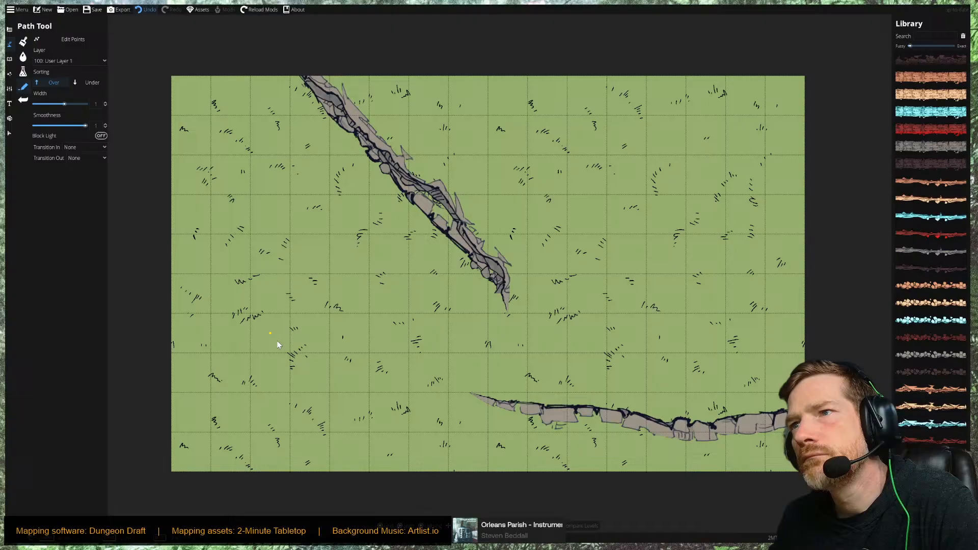
{"action": "left_click", "coordinate": [10, 134]}
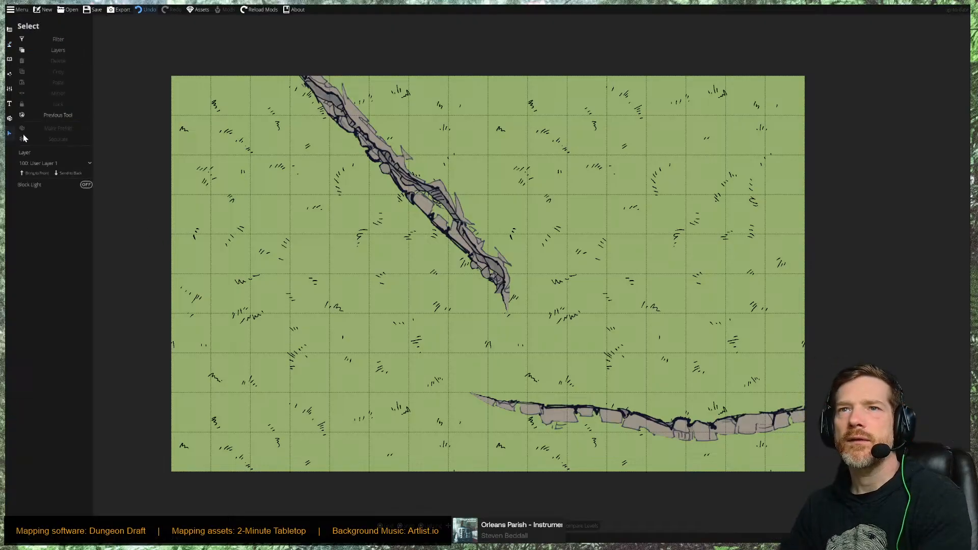
{"action": "left_click", "coordinate": [367, 134]}
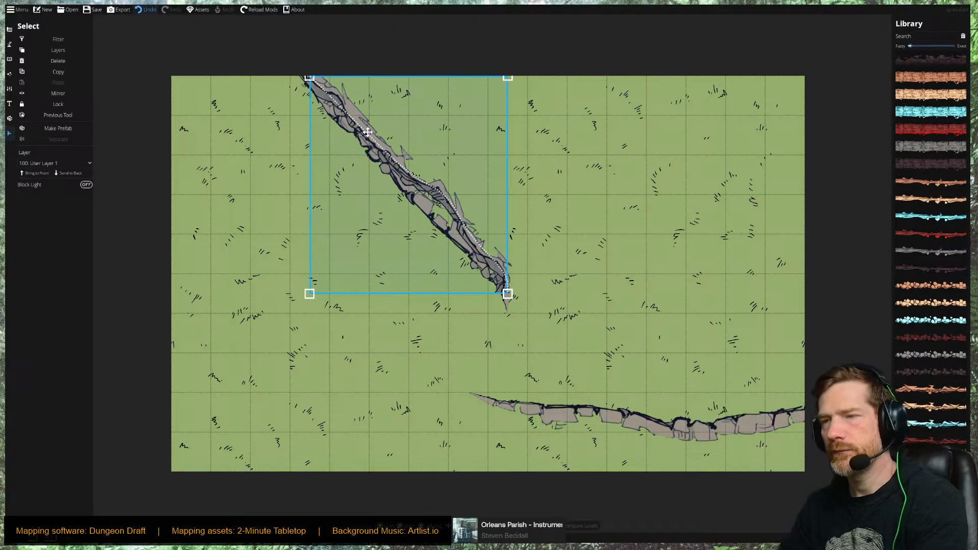
{"action": "key", "text": "Delete"}
{"action": "scroll", "coordinate": [930, 255], "scroll_direction": "down", "scroll_amount": 3}
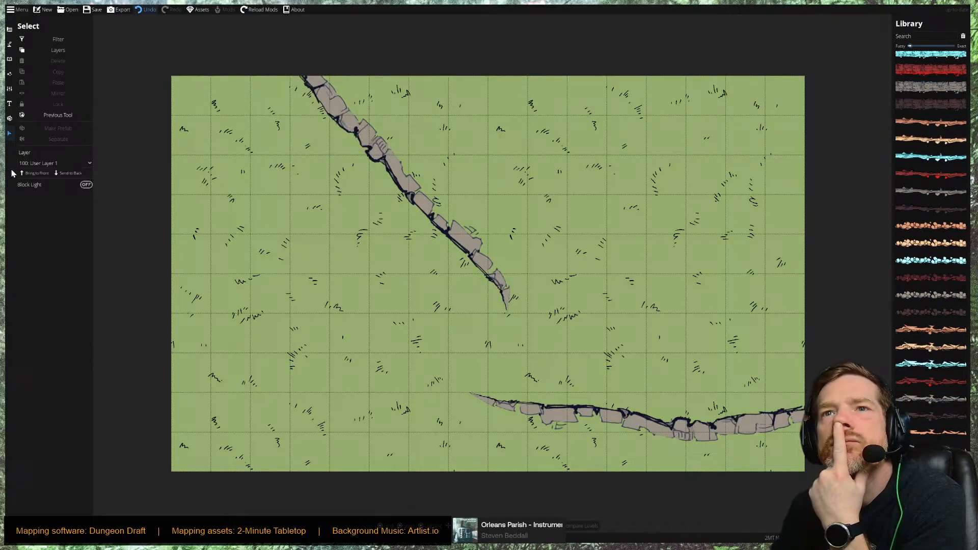
Draw another thin gray cliff path over the diagonal cliff, from the map's upper edge down to the cliff's tapered end.
{"action": "left_click", "coordinate": [10, 45]}
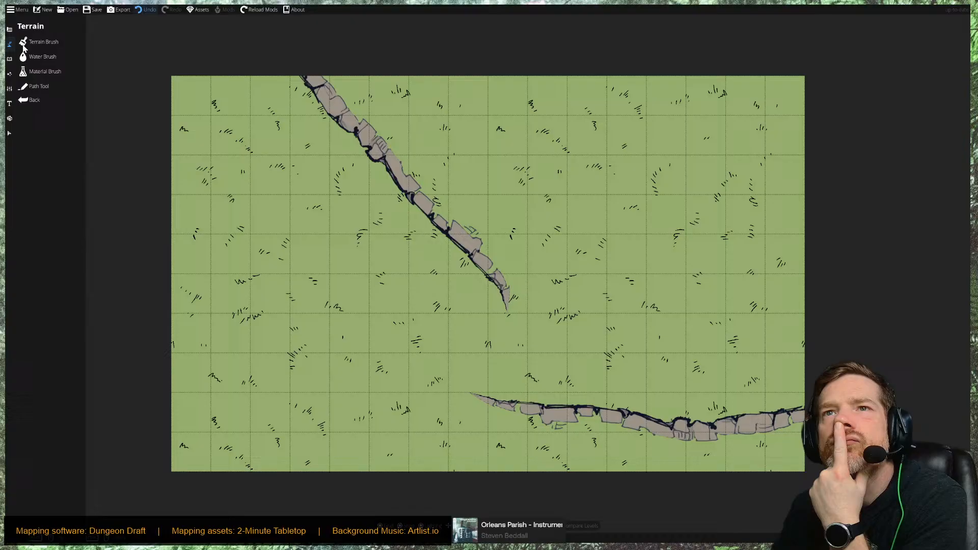
{"action": "left_click", "coordinate": [39, 86]}
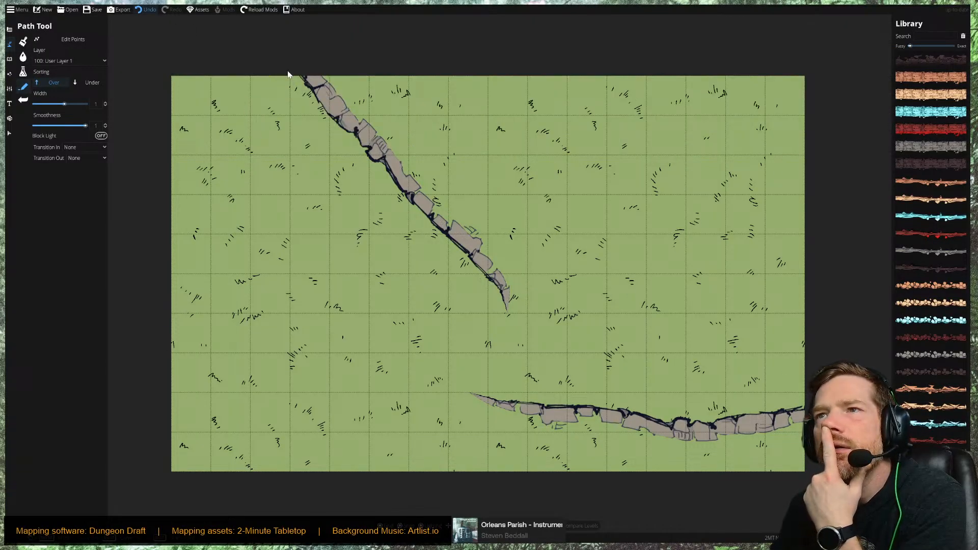
{"action": "left_click", "coordinate": [291, 75]}
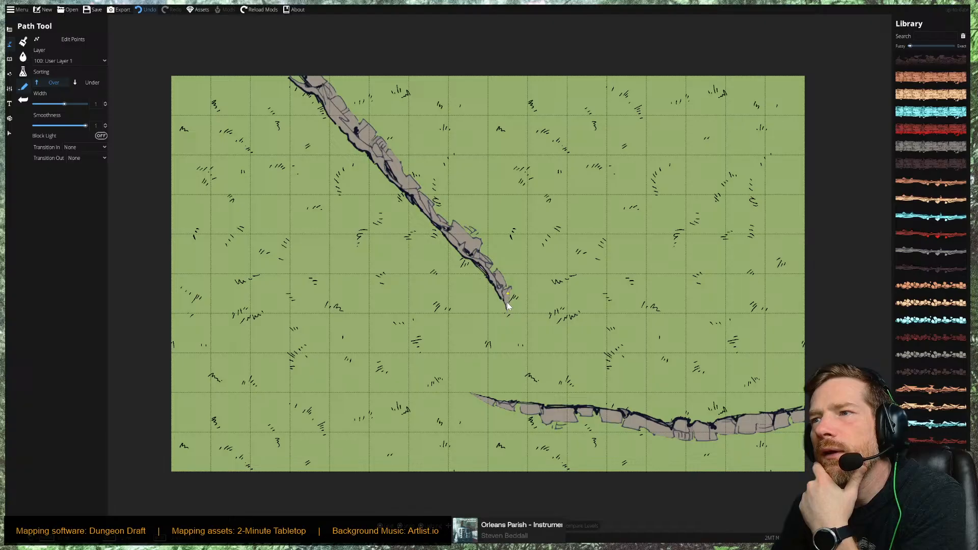
Shift the new overlay path up about half a grid square so it runs along the diagonal cliff's upper side.
{"action": "left_click", "coordinate": [10, 133]}
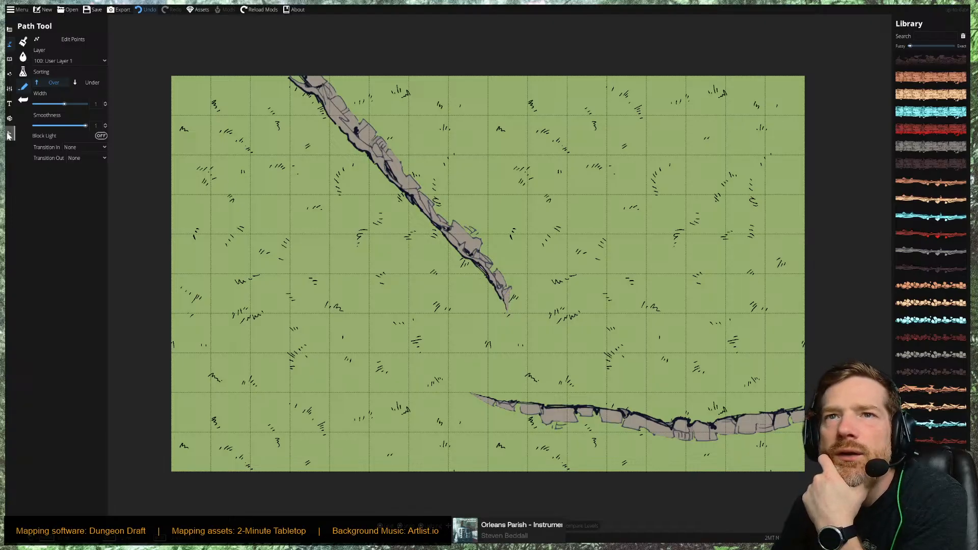
{"action": "left_click", "coordinate": [388, 166]}
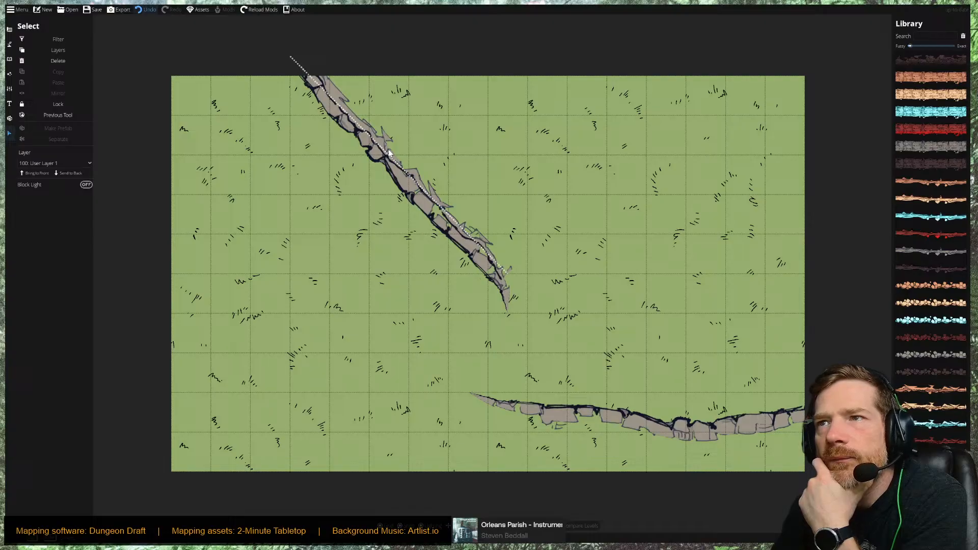
{"action": "right_click", "coordinate": [388, 149]}
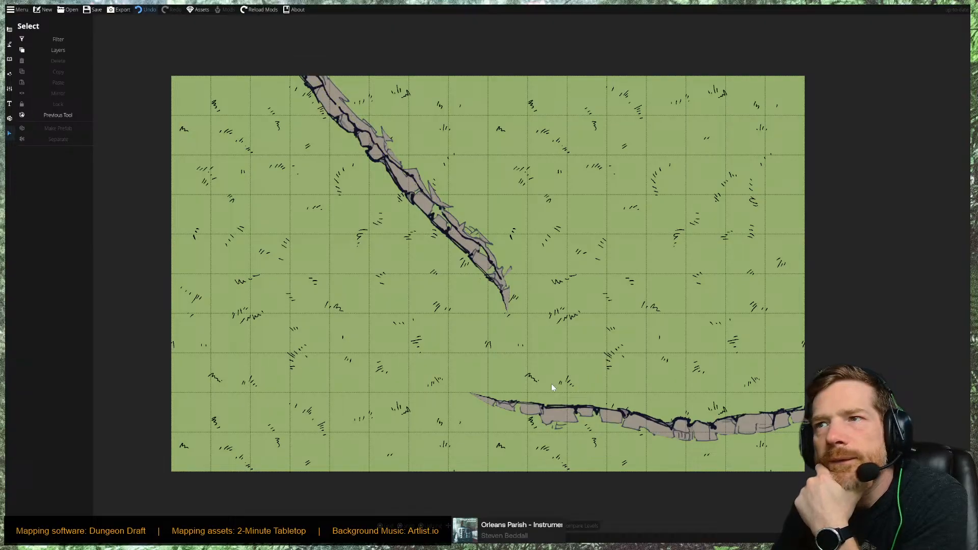
{"action": "left_click", "coordinate": [355, 120]}
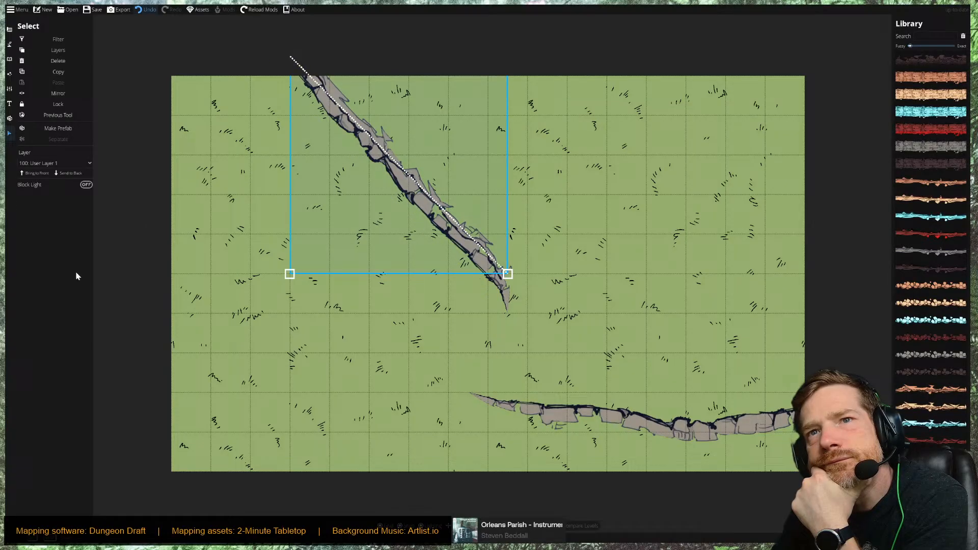
Edit the overlay path's points, moving those near the diagonal cliff's upper end slightly outward from the cliff.
{"action": "left_click", "coordinate": [9, 44]}
{"action": "left_click", "coordinate": [29, 87]}
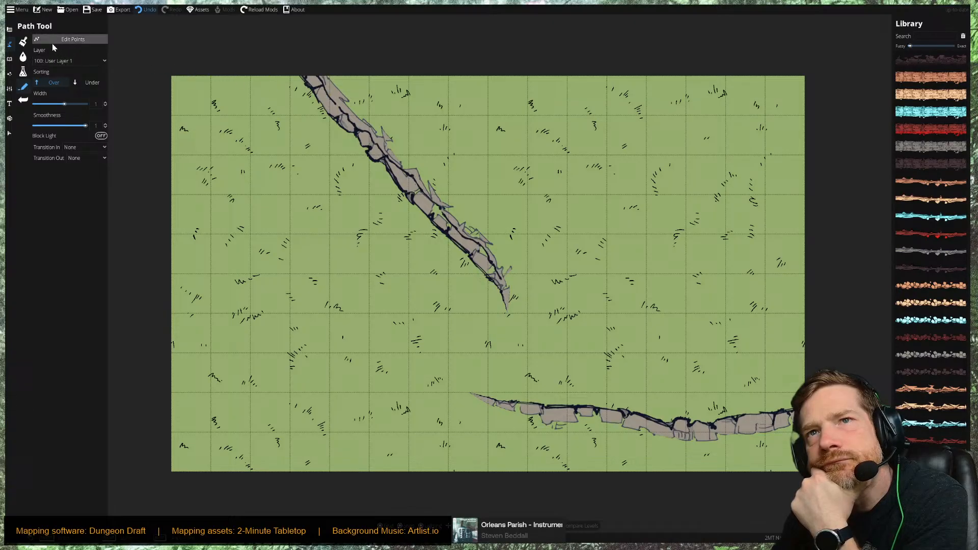
{"action": "left_click", "coordinate": [366, 127]}
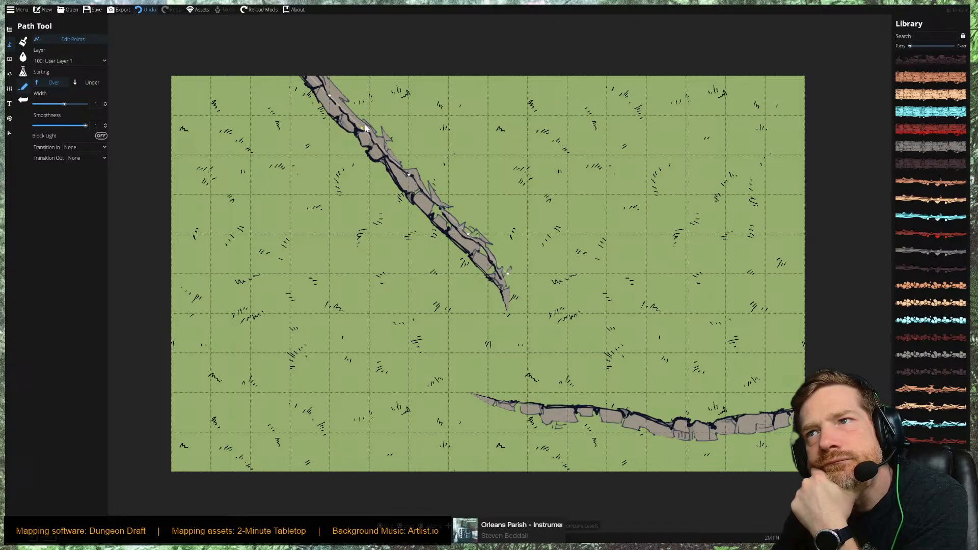
{"action": "left_click_drag", "start_coordinate": [365, 126], "coordinate": [369, 124]}
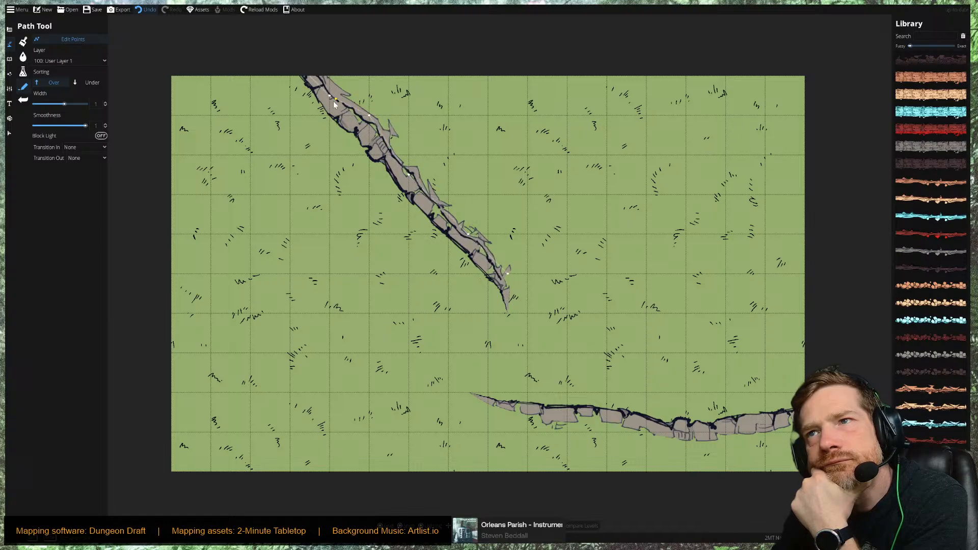
Draw a second thin gray path along the upper side of the lower cliff, from the map's right edge toward the tapered end.
{"action": "left_click", "coordinate": [536, 408]}
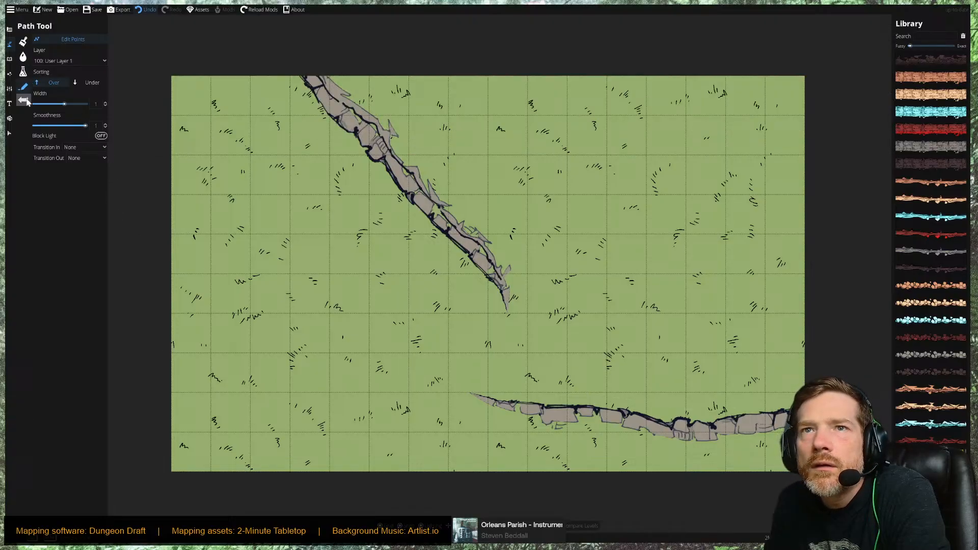
{"action": "left_click", "coordinate": [23, 87]}
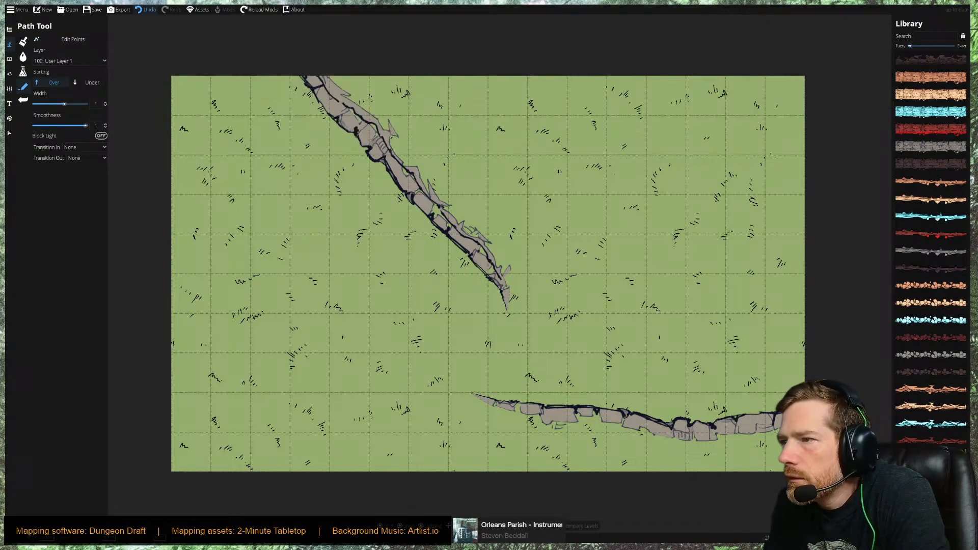
{"action": "mouse_move", "coordinate": [765, 414]}
{"action": "left_mouse_down"}
{"action": "mouse_move", "coordinate": [667, 399]}
{"action": "mouse_move", "coordinate": [627, 410]}
{"action": "mouse_move", "coordinate": [512, 405]}
{"action": "left_mouse_up"}
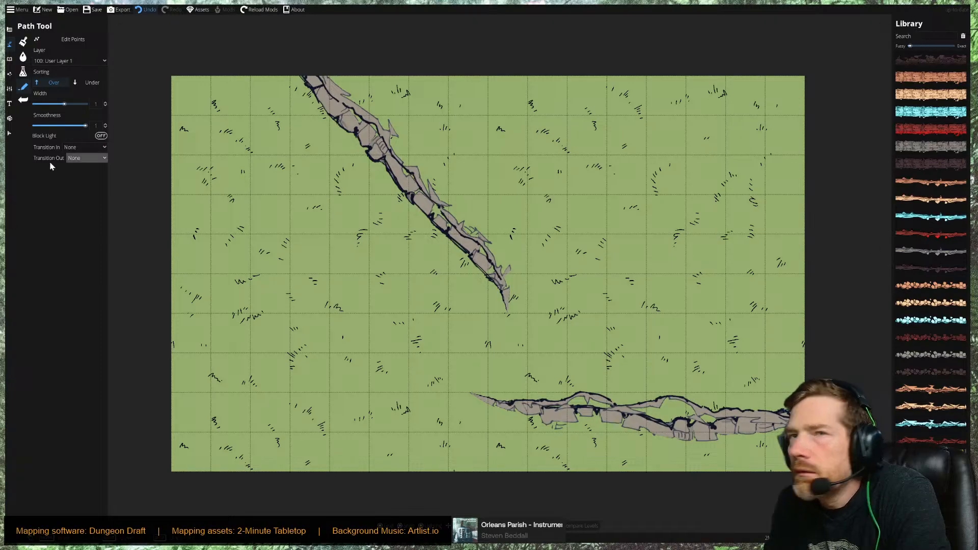
Switch to placing objects and search the object library for "brush".
{"action": "left_click", "coordinate": [10, 59]}
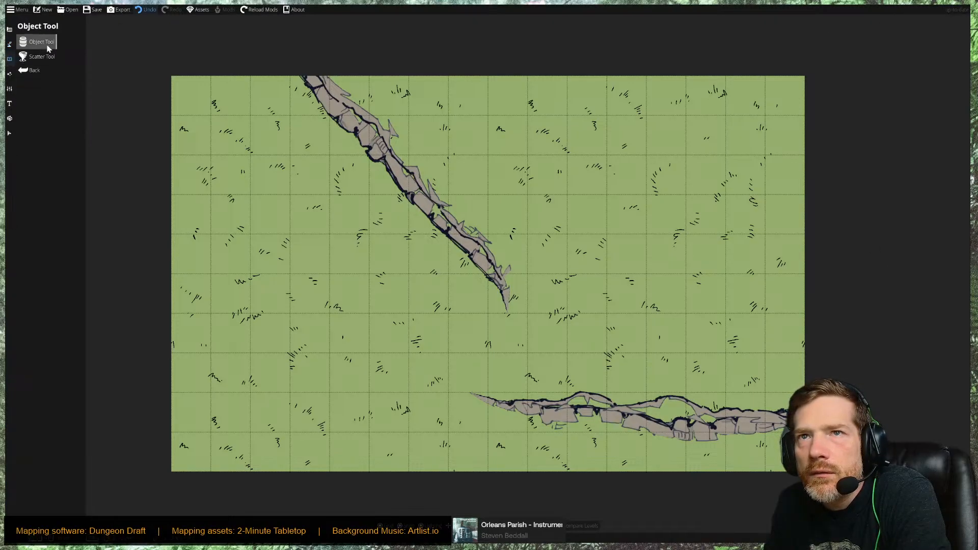
{"action": "left_click", "coordinate": [934, 47]}
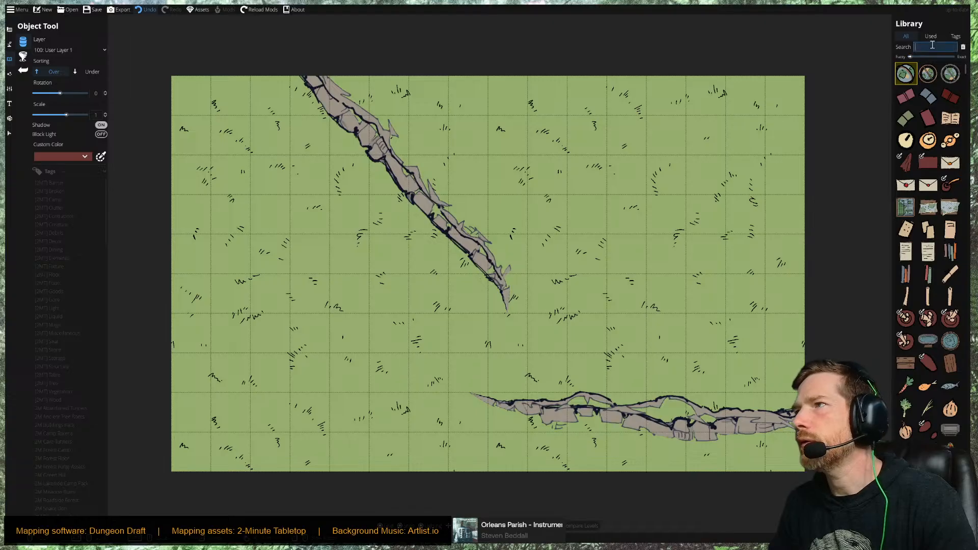
{"action": "type", "text": "brush"}
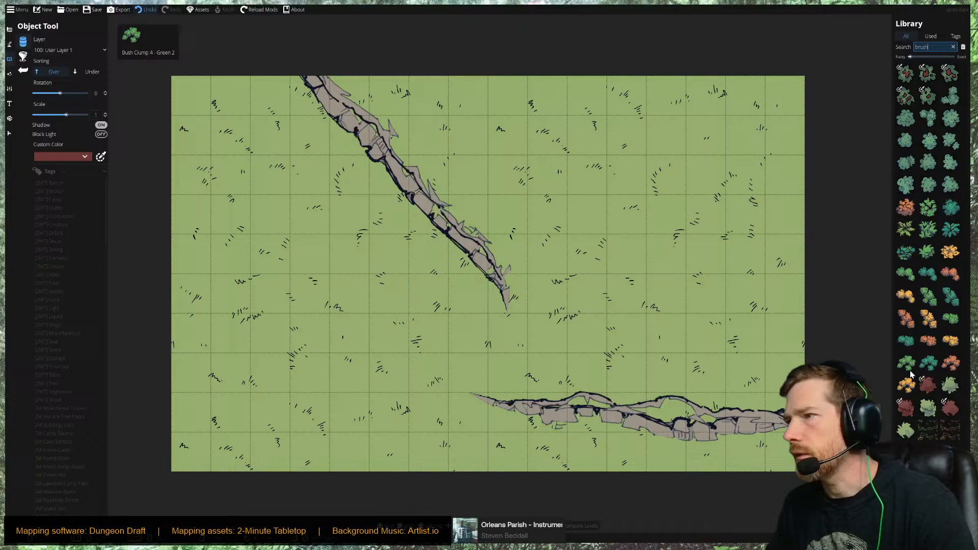
{"action": "mouse_move", "coordinate": [912, 371]}
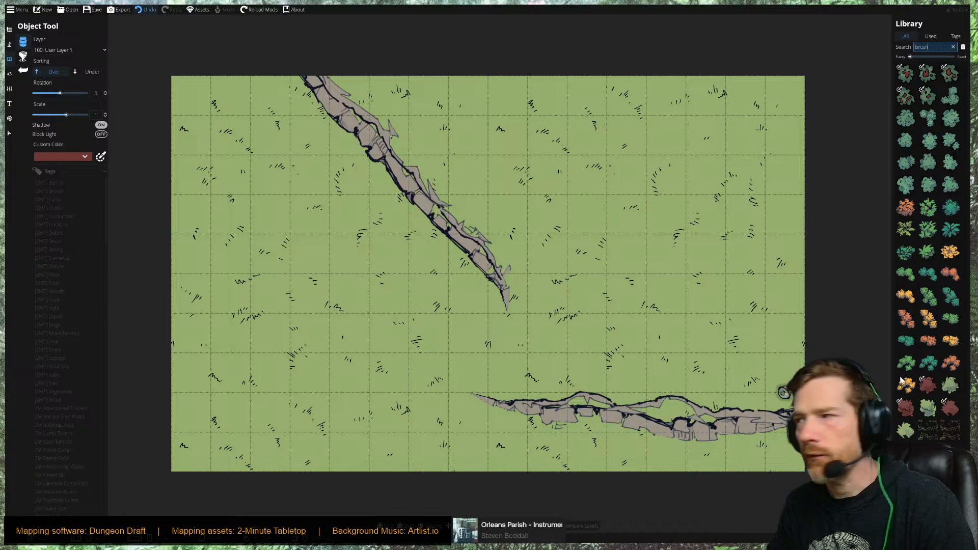
Preview several green bush objects and place a round dark teal bush over the lower cliff, right of its middle.
{"action": "left_click", "coordinate": [909, 275]}
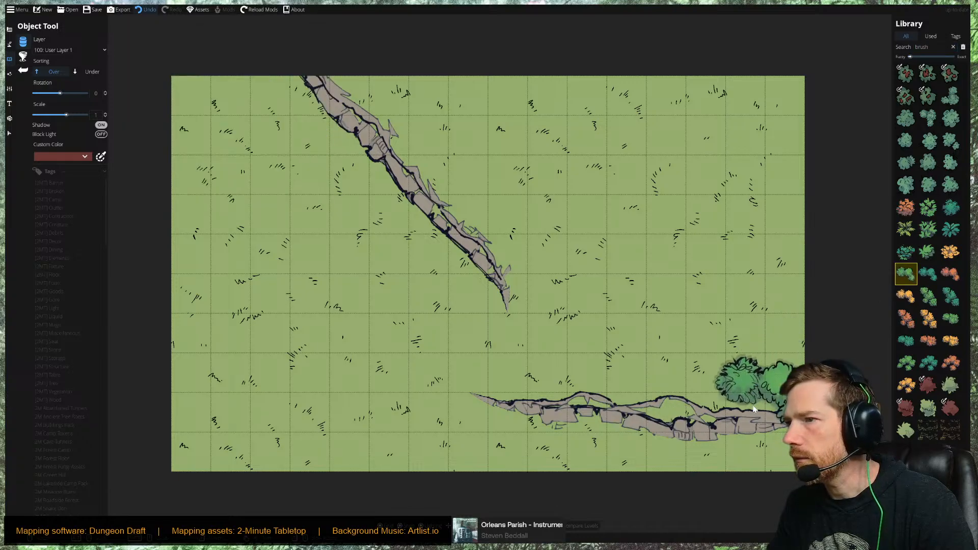
{"action": "mouse_move", "coordinate": [906, 261]}
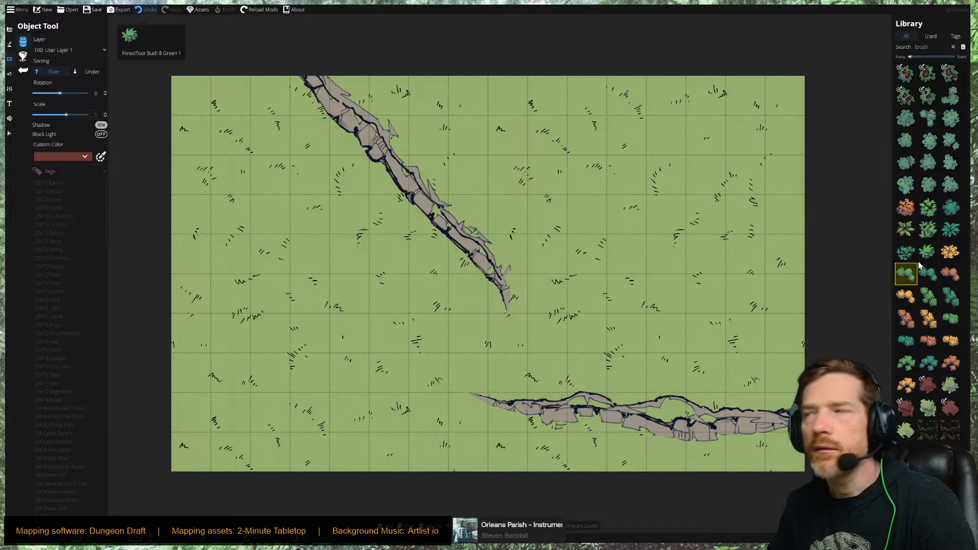
{"action": "left_click", "coordinate": [935, 277]}
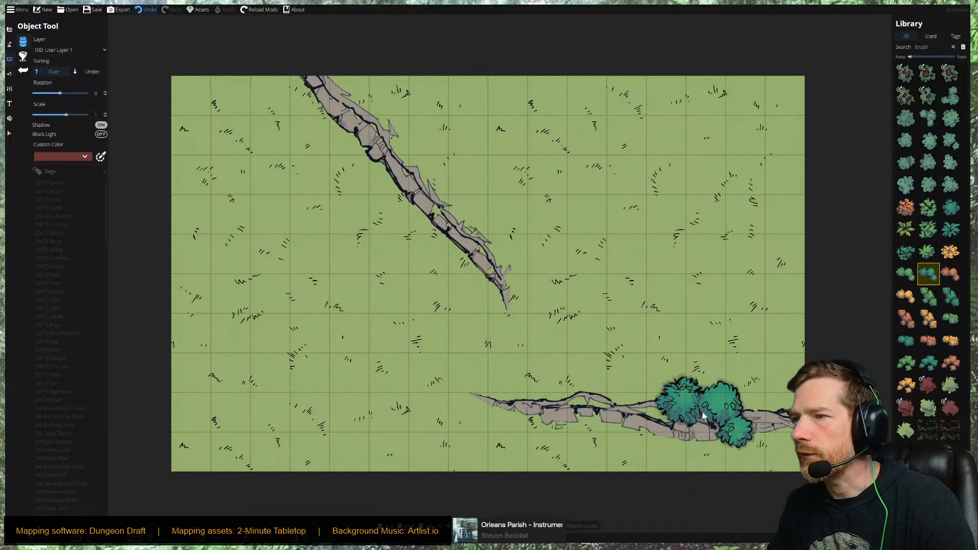
{"action": "mouse_move", "coordinate": [906, 203]}
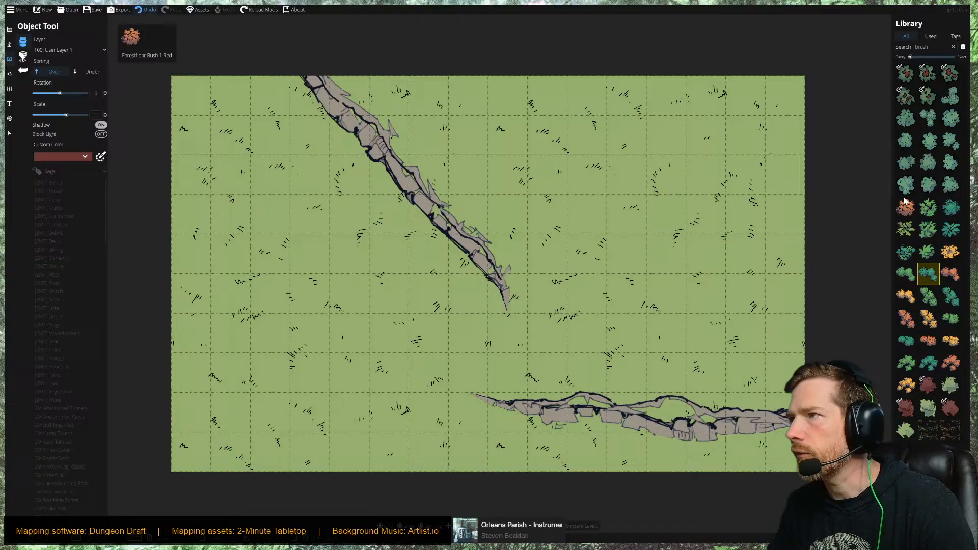
{"action": "left_click", "coordinate": [951, 207]}
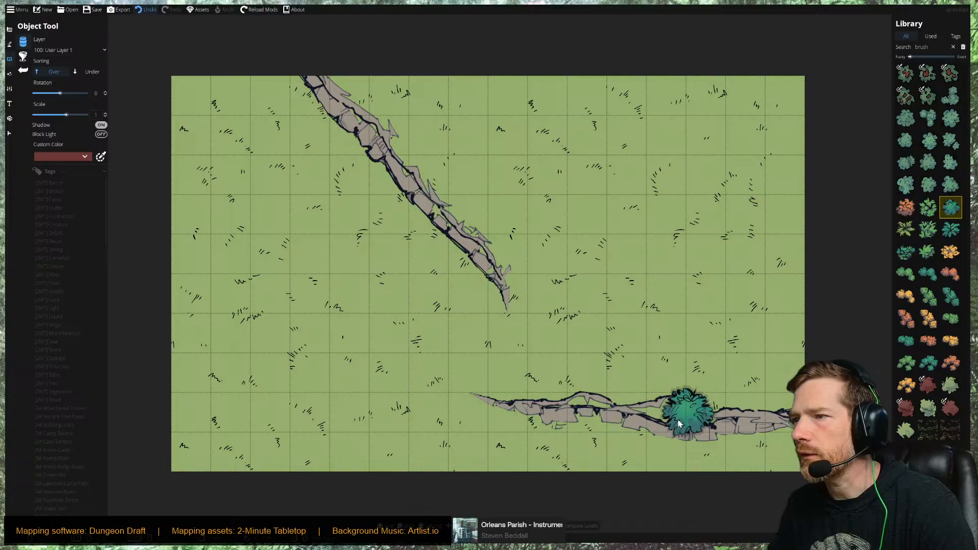
{"action": "left_click", "coordinate": [672, 420]}
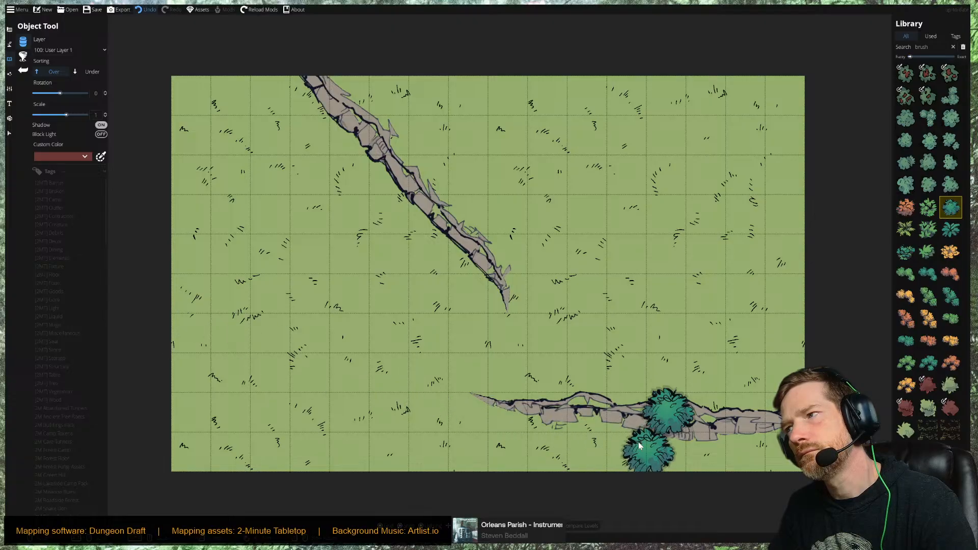
Place a dark teal bush cluster rotated 15 degrees above the lower cliff, near the map's right edge.
{"action": "left_click", "coordinate": [929, 363]}
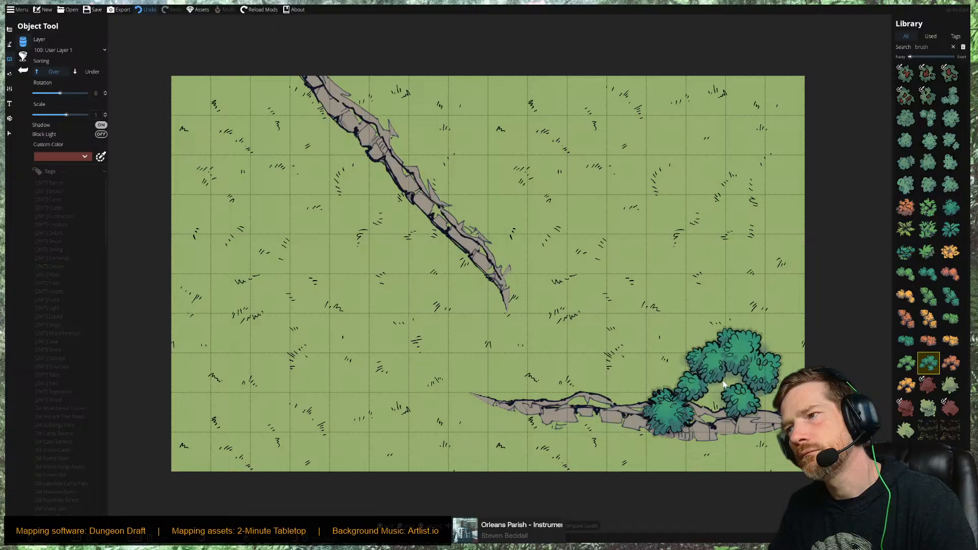
{"action": "scroll", "coordinate": [724, 384], "scroll_direction": "down", "scroll_amount": 13}
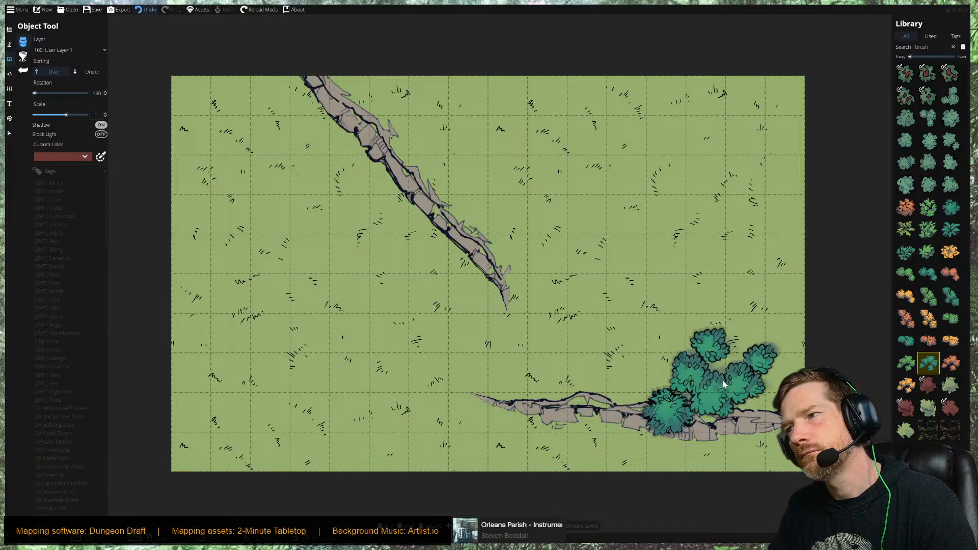
{"action": "scroll", "coordinate": [723, 385], "scroll_direction": "up", "scroll_amount": 9}
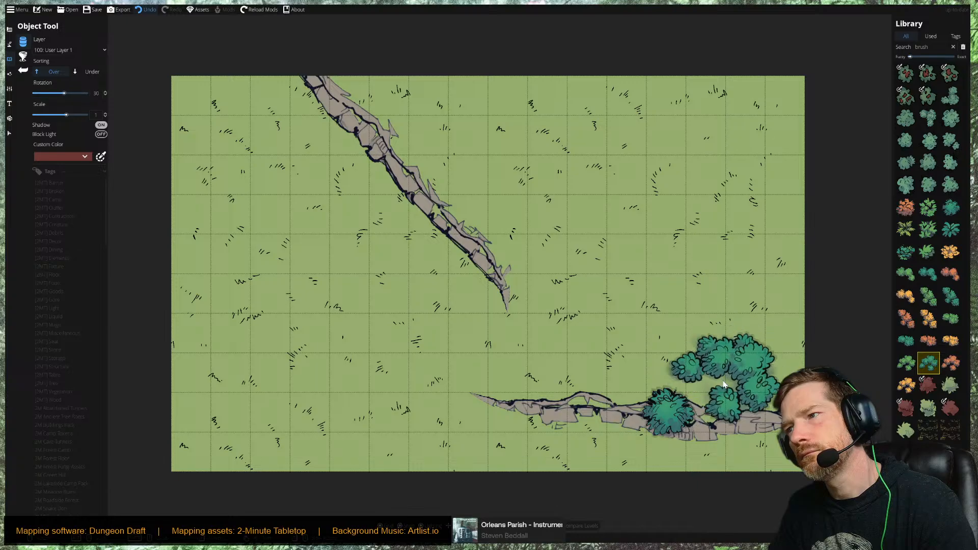
{"action": "scroll", "coordinate": [724, 385], "scroll_direction": "up", "scroll_amount": 1}
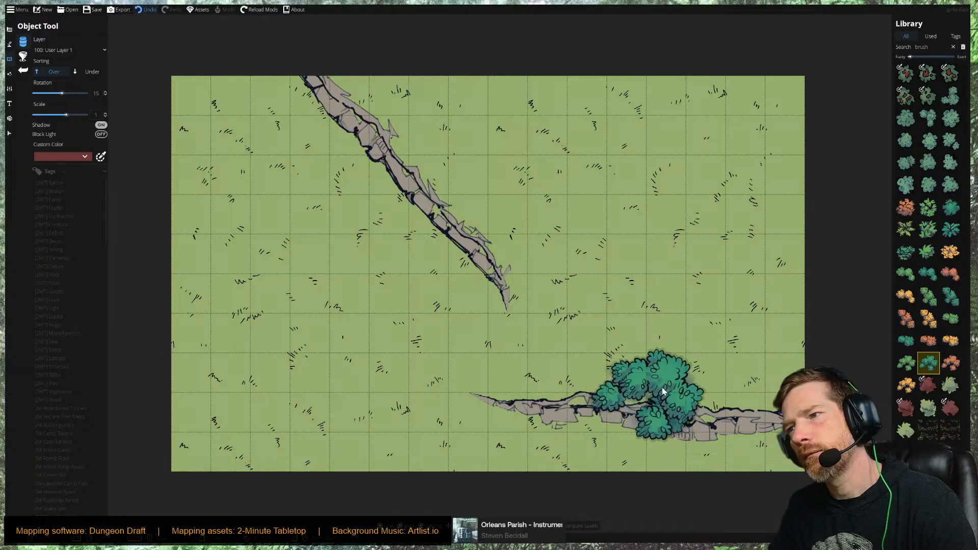
{"action": "left_click", "coordinate": [736, 365]}
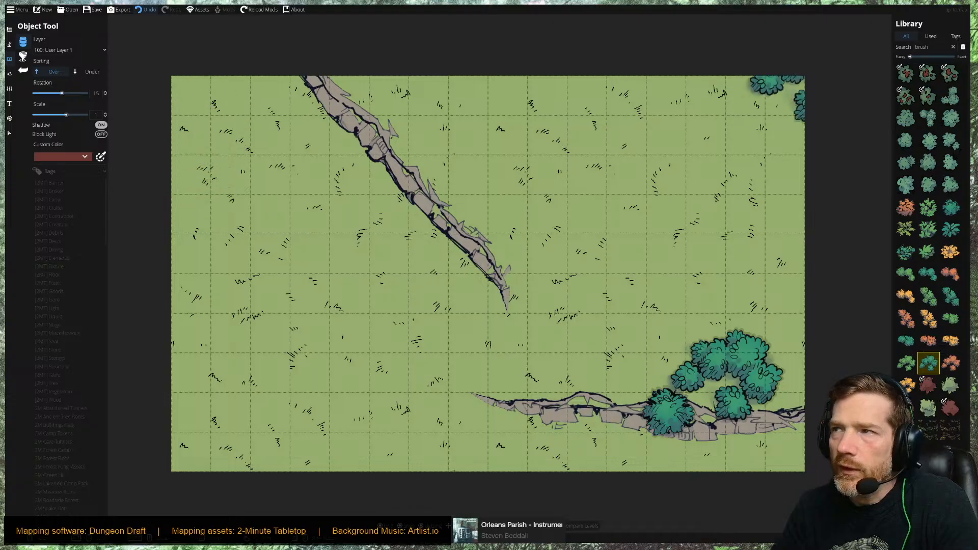
Draw a brown twin-track dirt path from the map's right edge, dipping between the two cliffs, to the left edge.
{"action": "left_click", "coordinate": [10, 134]}
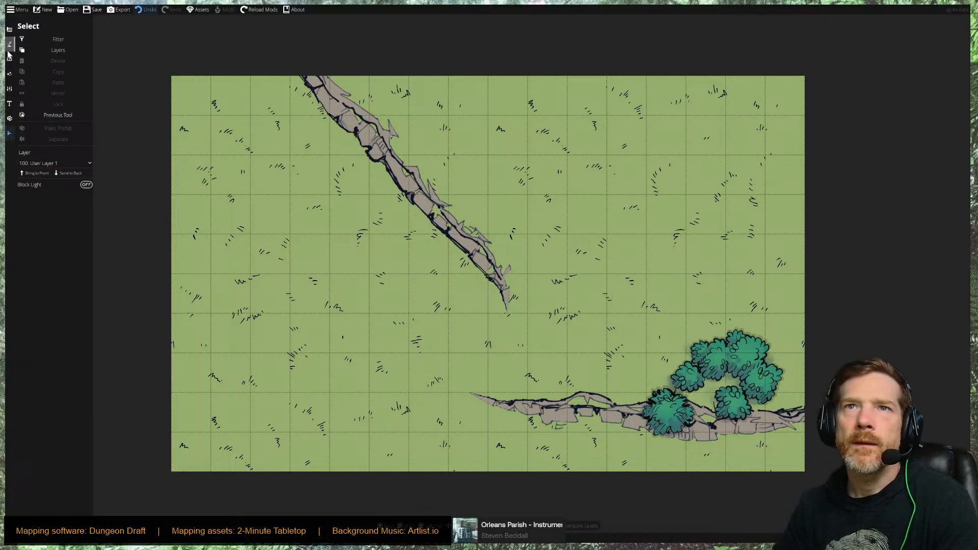
{"action": "left_click", "coordinate": [9, 44]}
{"action": "left_click", "coordinate": [32, 86]}
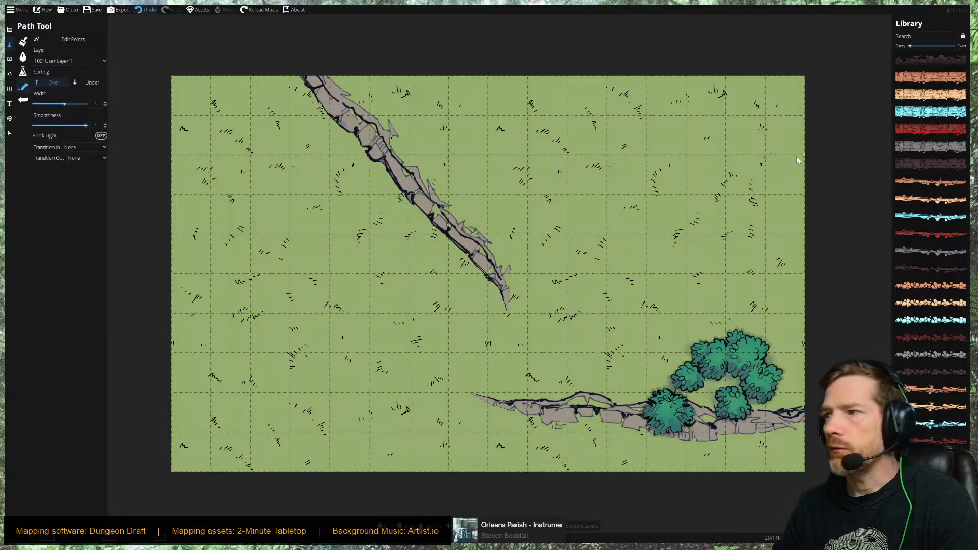
{"action": "mouse_move", "coordinate": [962, 403]}
{"action": "scroll", "coordinate": [962, 404], "scroll_direction": "down", "scroll_amount": 5}
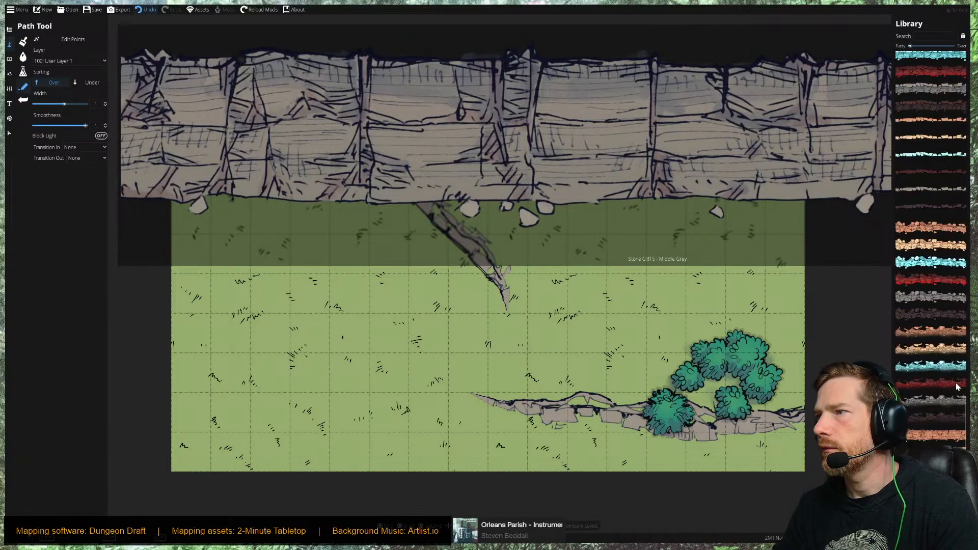
{"action": "scroll", "coordinate": [957, 387], "scroll_direction": "down", "scroll_amount": 5}
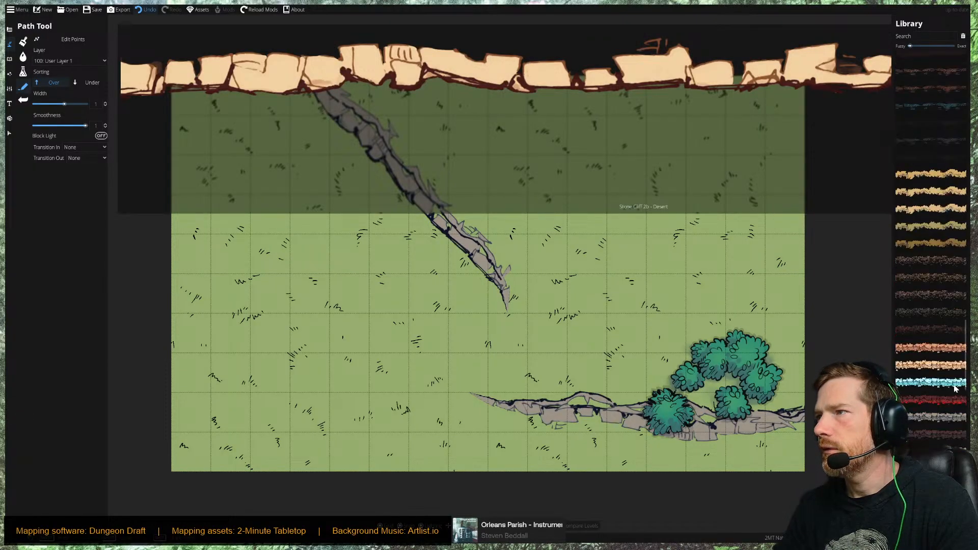
{"action": "scroll", "coordinate": [955, 389], "scroll_direction": "up", "scroll_amount": 10}
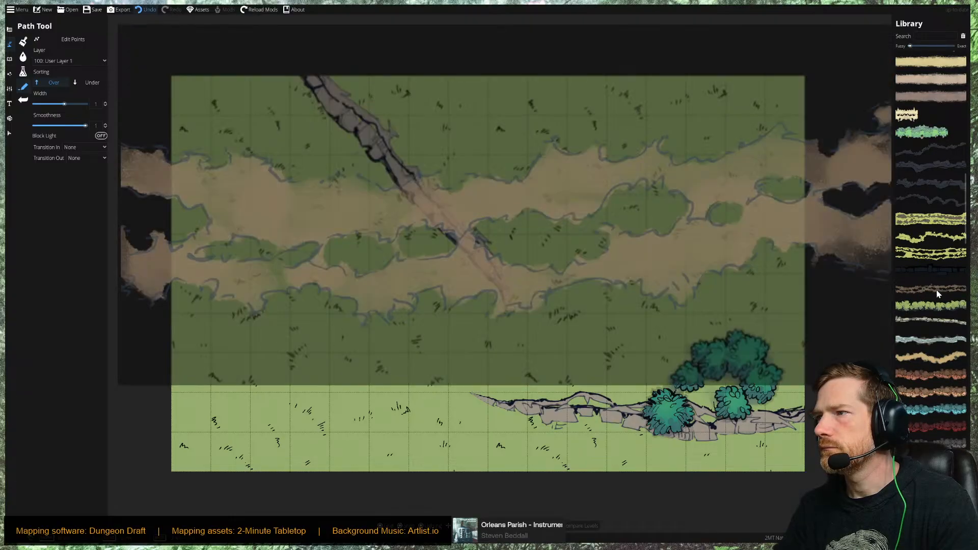
{"action": "left_click", "coordinate": [933, 292]}
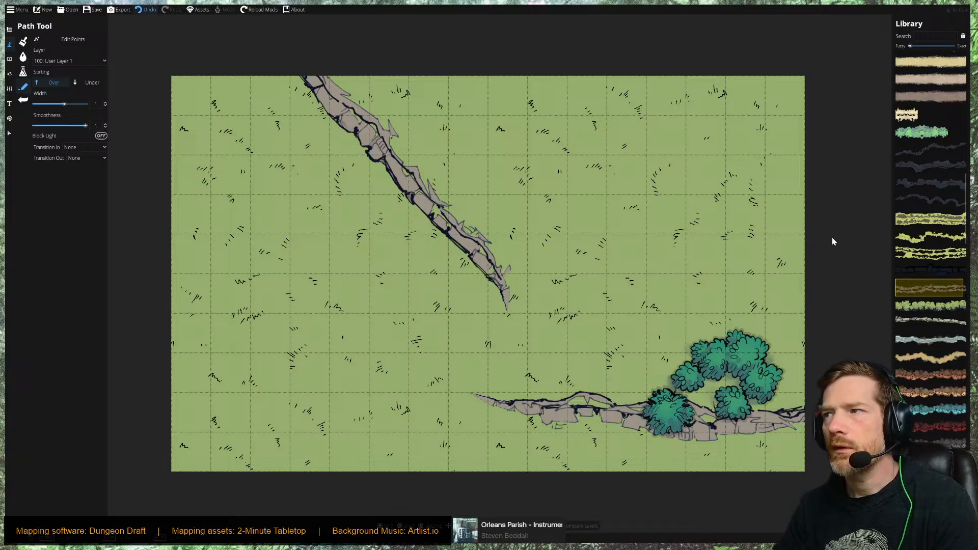
{"action": "mouse_move", "coordinate": [833, 237]}
{"action": "left_mouse_down"}
{"action": "mouse_move", "coordinate": [724, 278]}
{"action": "mouse_move", "coordinate": [604, 352]}
{"action": "mouse_move", "coordinate": [522, 370]}
{"action": "mouse_move", "coordinate": [317, 286]}
{"action": "mouse_move", "coordinate": [216, 272]}
{"action": "mouse_move", "coordinate": [141, 250]}
{"action": "left_mouse_up"}
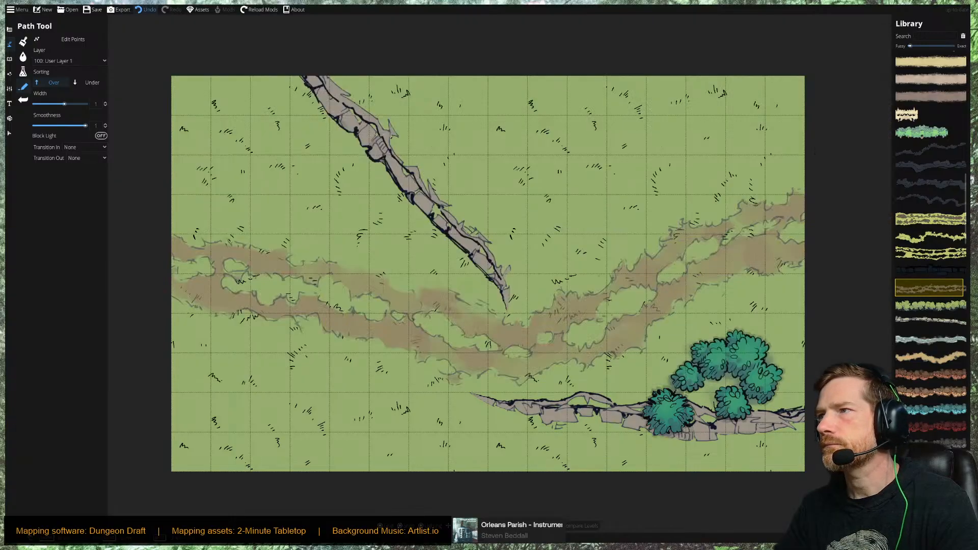
Switch to placing objects and search the object library for "boulder".
{"action": "left_click", "coordinate": [921, 37]}
{"action": "type", "text": "boulder"}
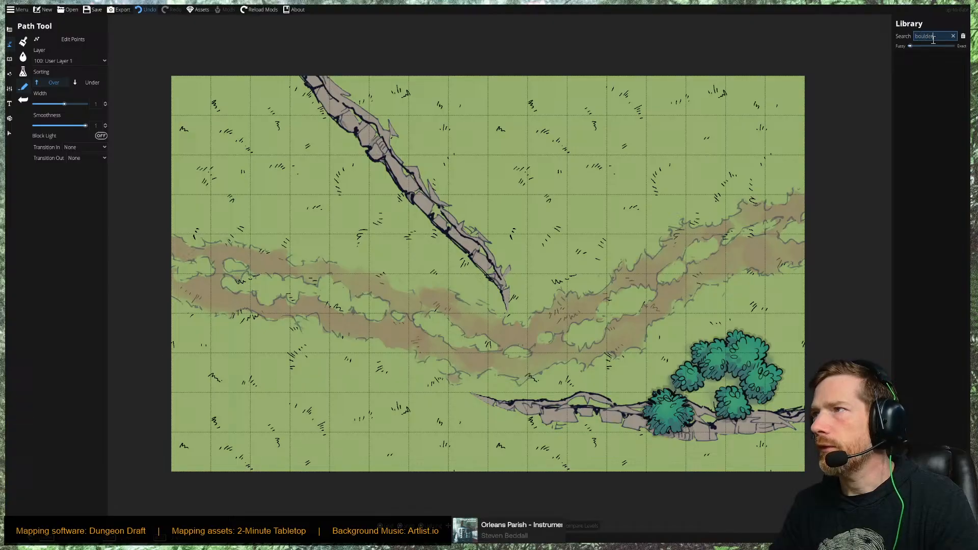
{"action": "left_click", "coordinate": [10, 59]}
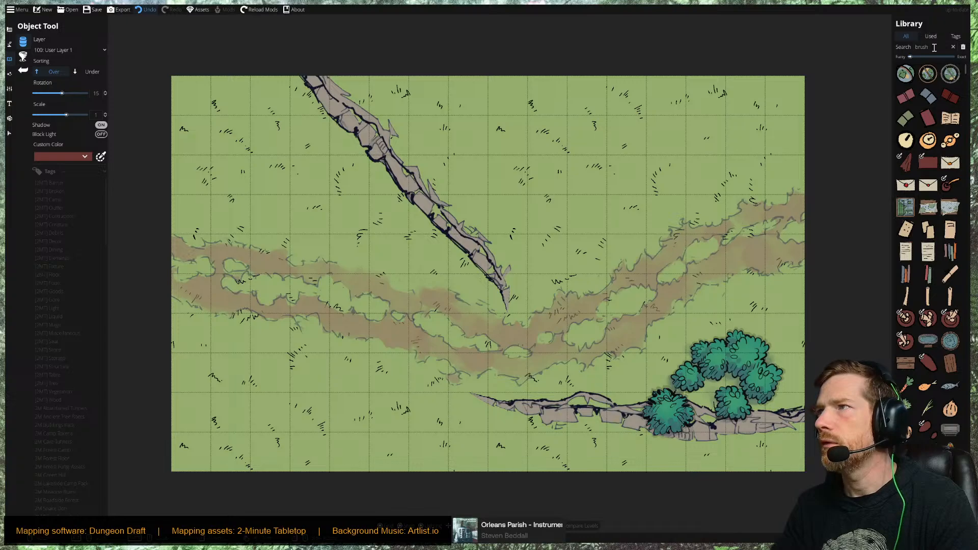
{"action": "double_click", "coordinate": [935, 47]}
{"action": "type", "text": "boulder"}
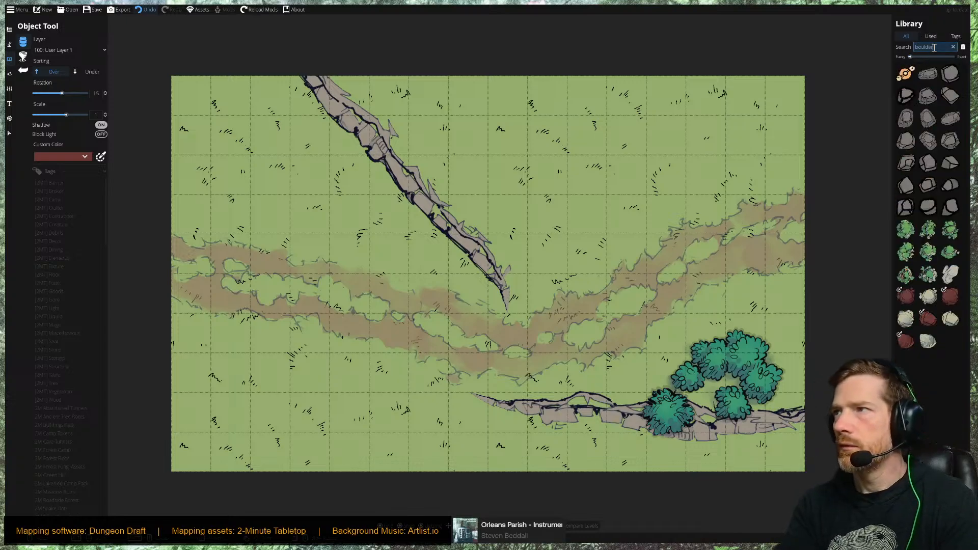
Place a green mossy boulder cluster rotated -60 degrees just right of the diagonal cliff's upper part.
{"action": "left_click", "coordinate": [928, 259]}
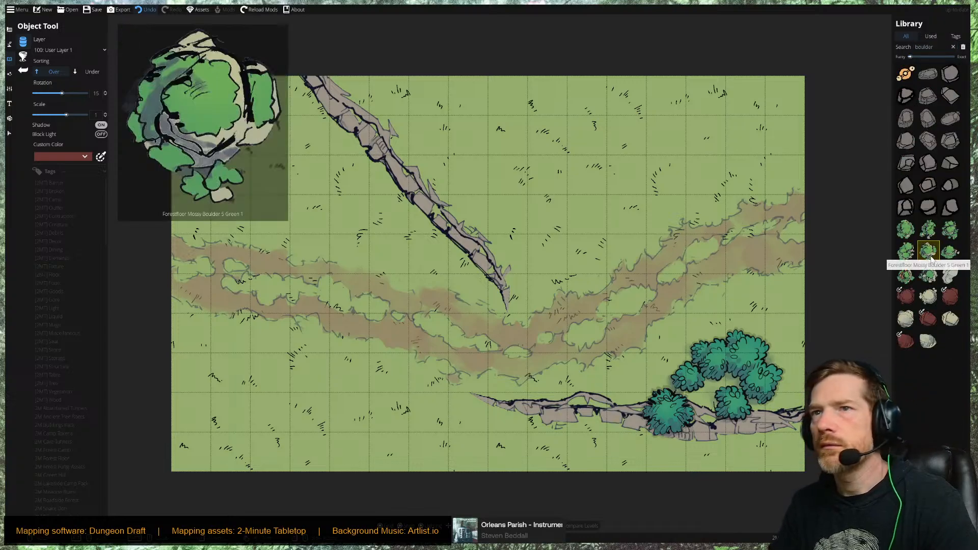
{"action": "left_click", "coordinate": [949, 232]}
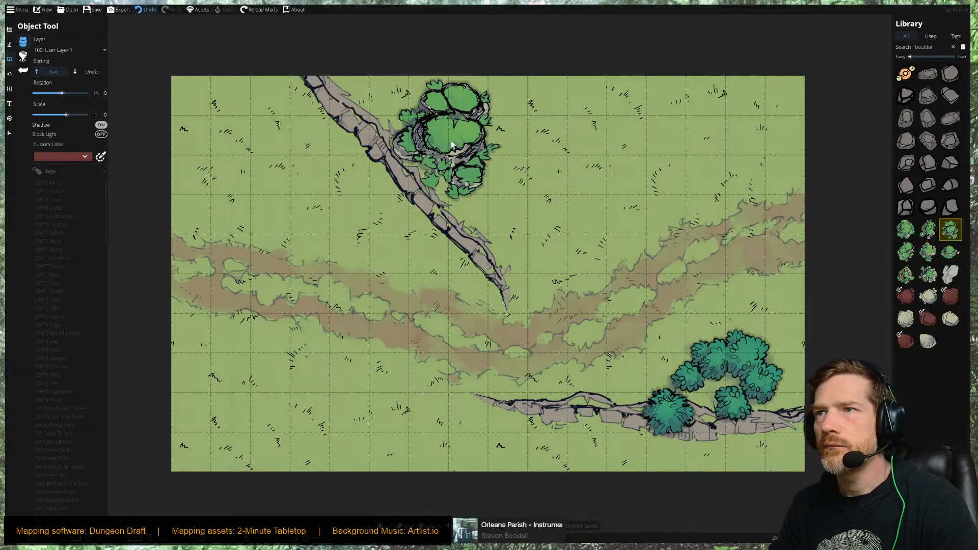
{"action": "scroll", "coordinate": [451, 146], "scroll_direction": "down", "scroll_amount": 3}
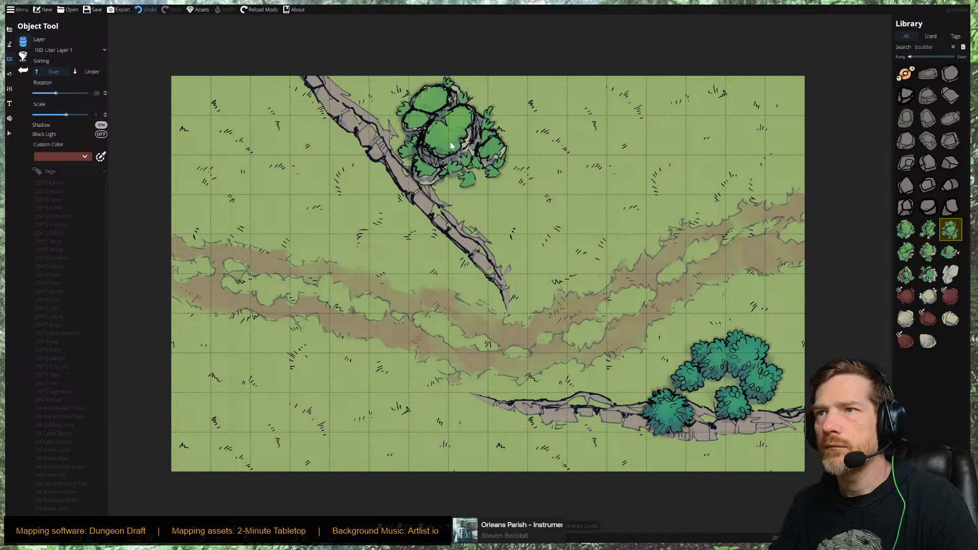
{"action": "scroll", "coordinate": [451, 145], "scroll_direction": "down", "scroll_amount": 2}
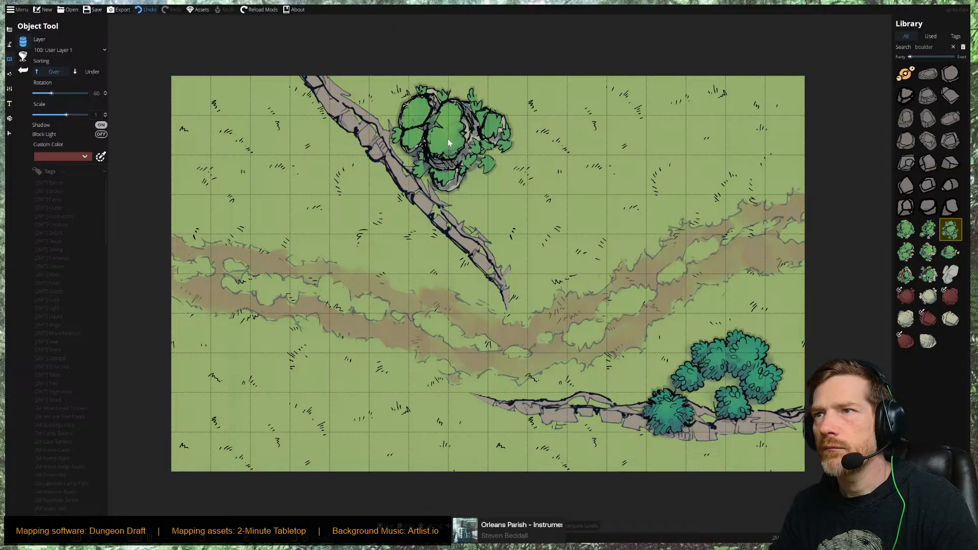
{"action": "left_click", "coordinate": [448, 139]}
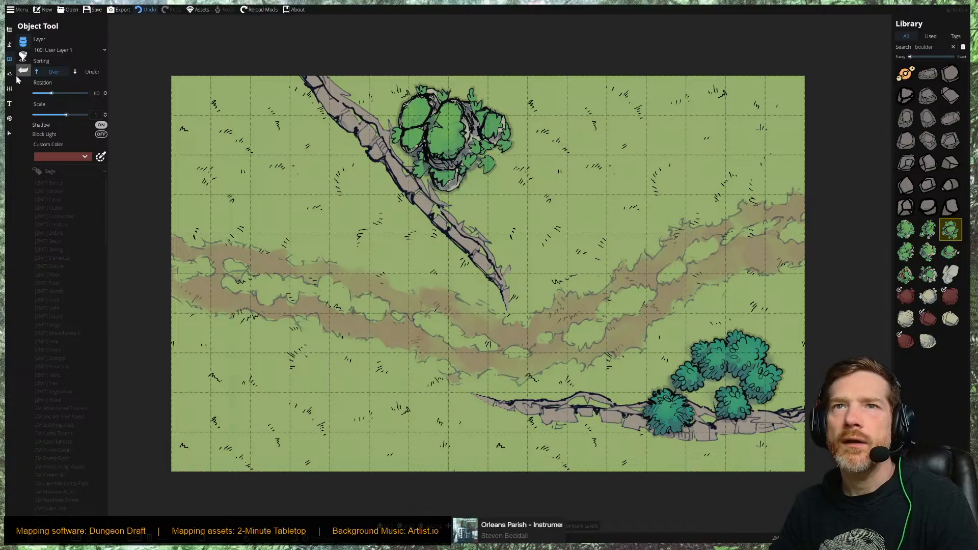
Switch back to the Path Tool and search the path library for "shadow".
{"action": "left_click", "coordinate": [10, 134]}
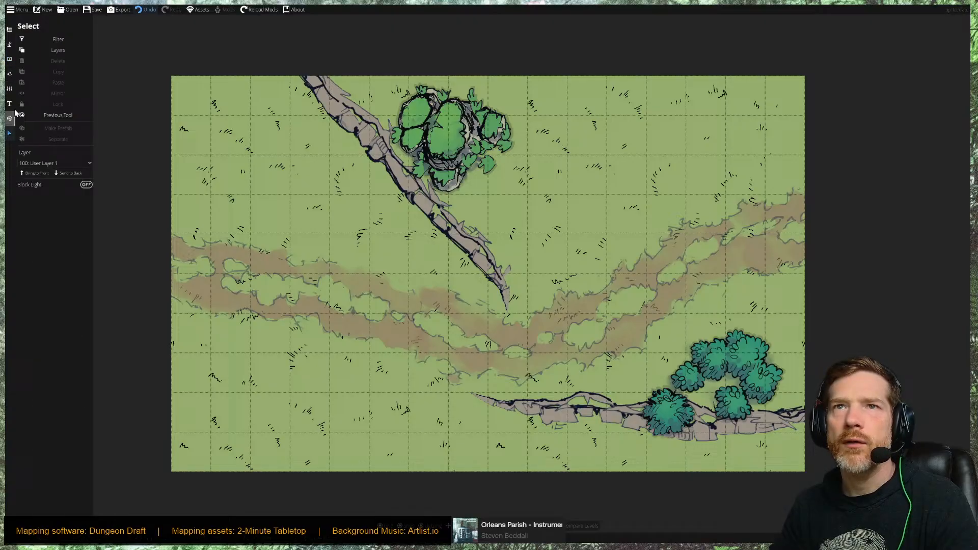
{"action": "left_click", "coordinate": [10, 59]}
{"action": "left_click", "coordinate": [10, 45]}
{"action": "left_click", "coordinate": [33, 45]}
{"action": "left_click", "coordinate": [39, 86]}
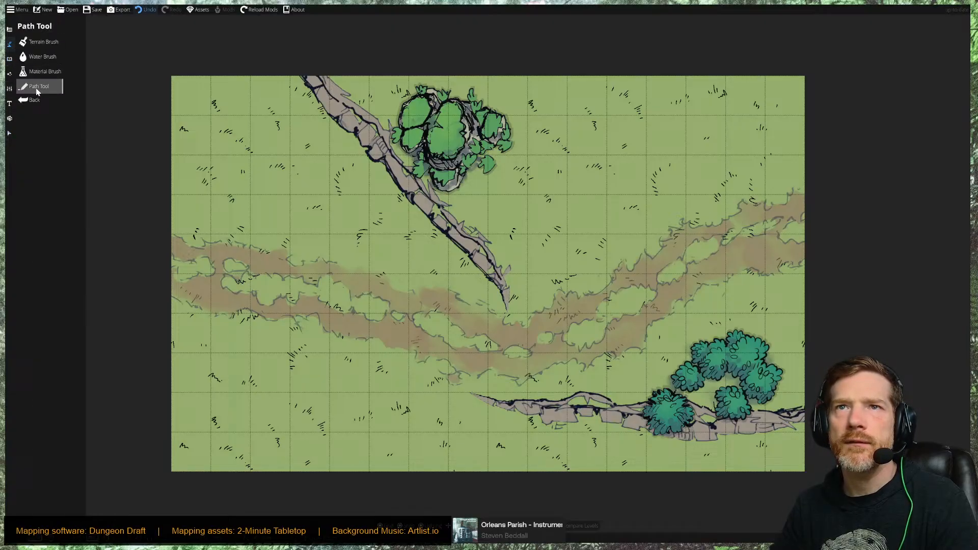
{"action": "double_click", "coordinate": [930, 38]}
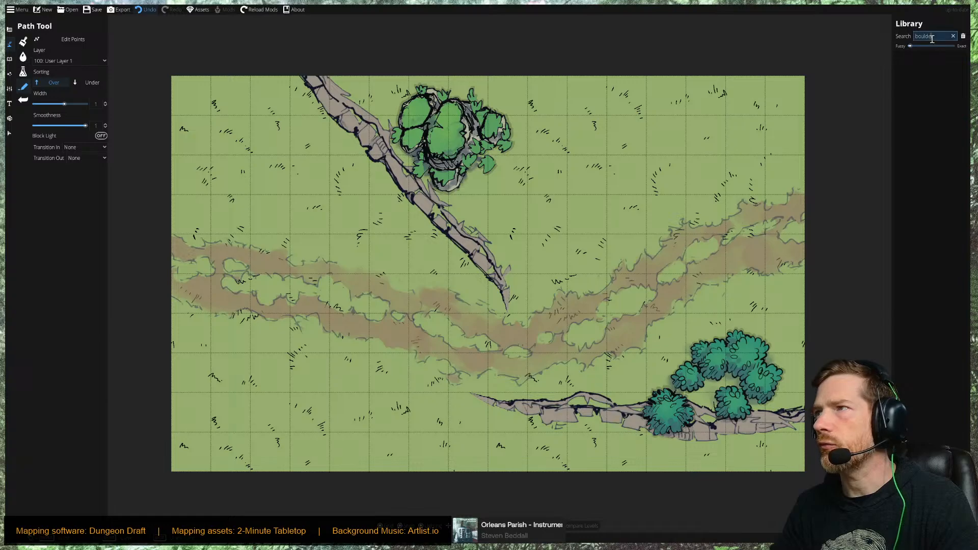
{"action": "type", "text": "shadow"}
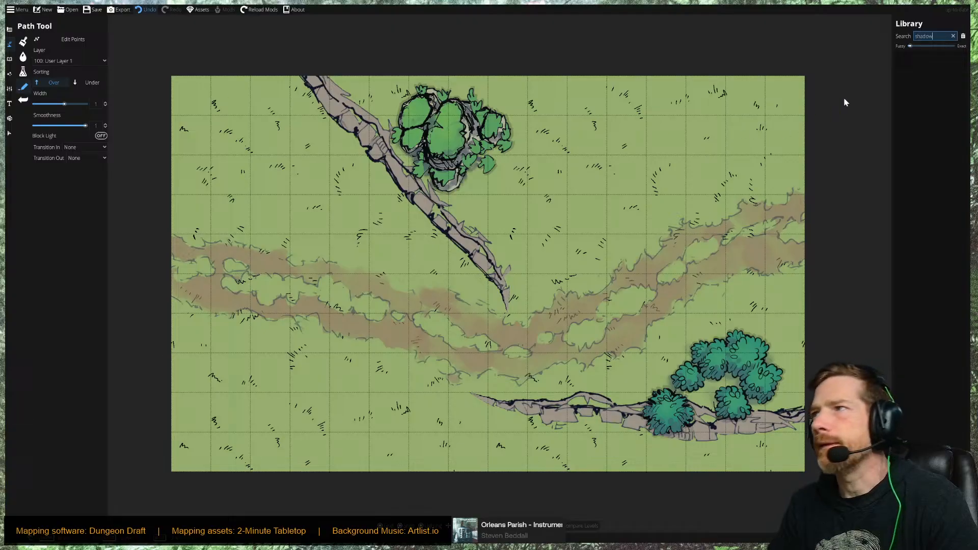
Clear the path library's search filter and examine the full list of path styles for a shadow.
{"action": "left_click", "coordinate": [953, 36]}
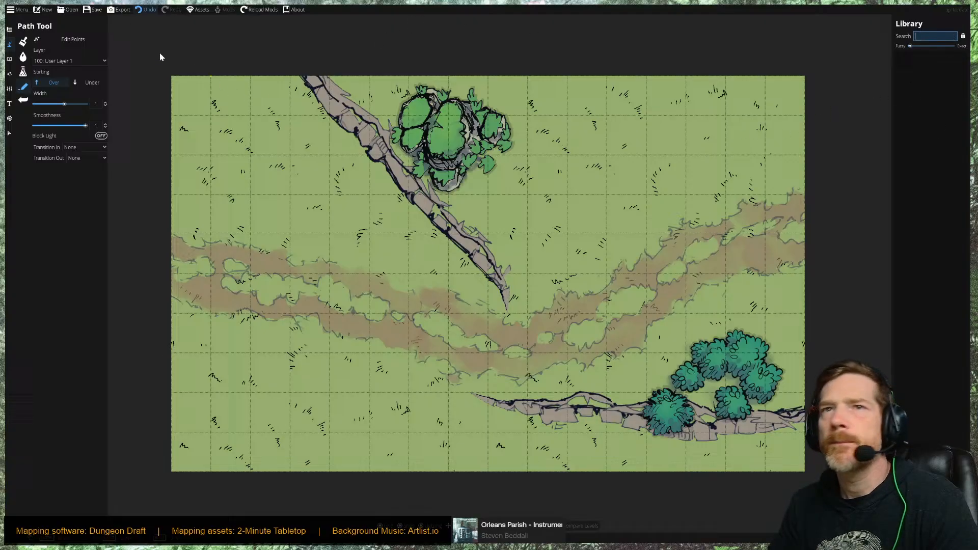
{"action": "left_click", "coordinate": [24, 87]}
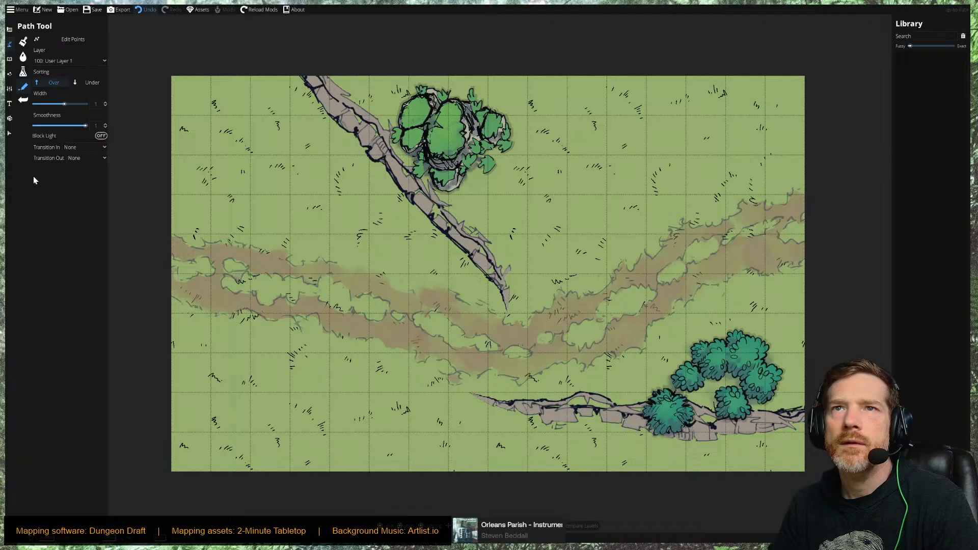
{"action": "left_click", "coordinate": [9, 30]}
{"action": "left_click", "coordinate": [9, 44]}
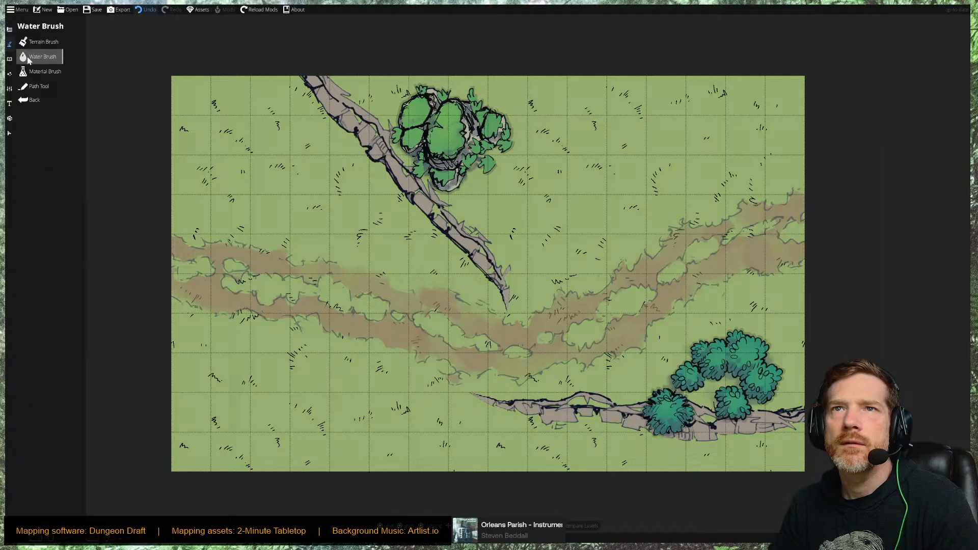
{"action": "left_click", "coordinate": [38, 86]}
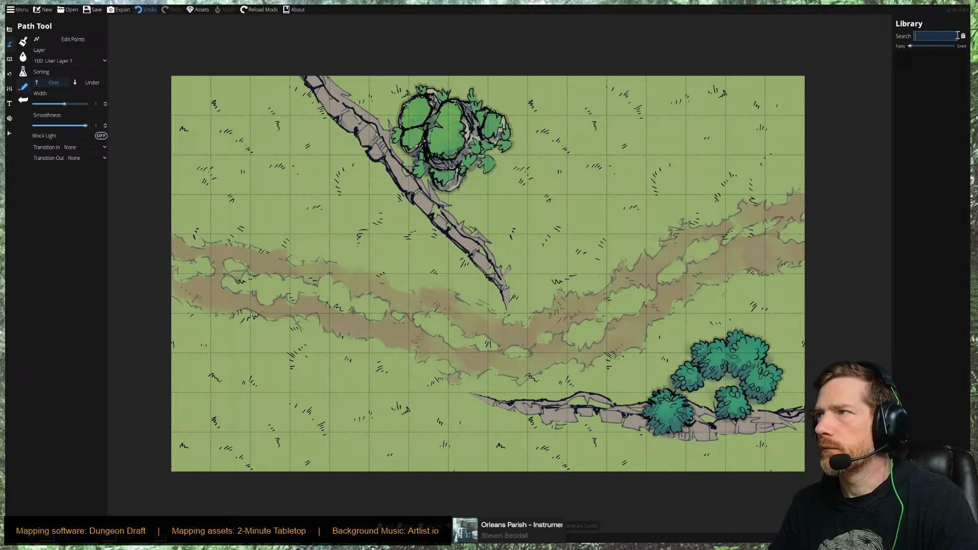
{"action": "mouse_move", "coordinate": [951, 87]}
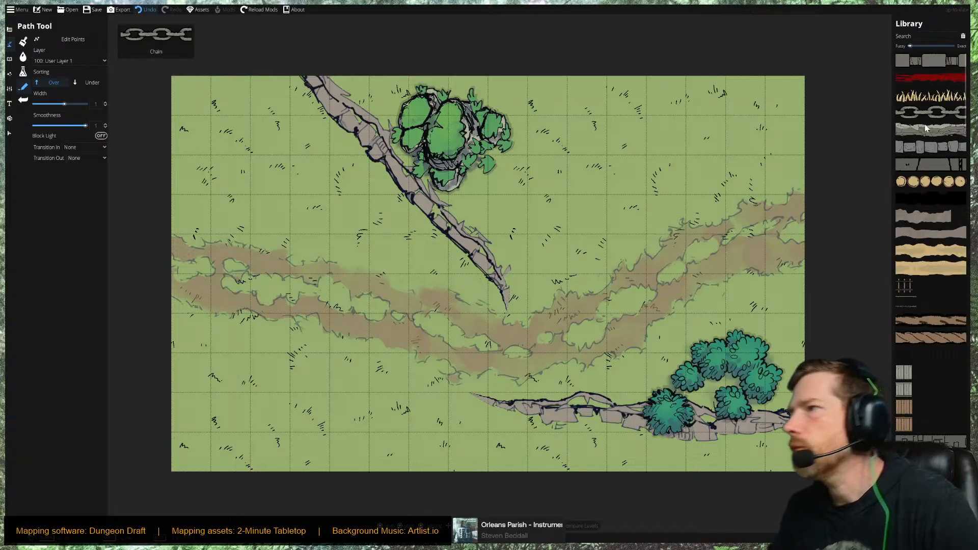
{"action": "mouse_move", "coordinate": [933, 200]}
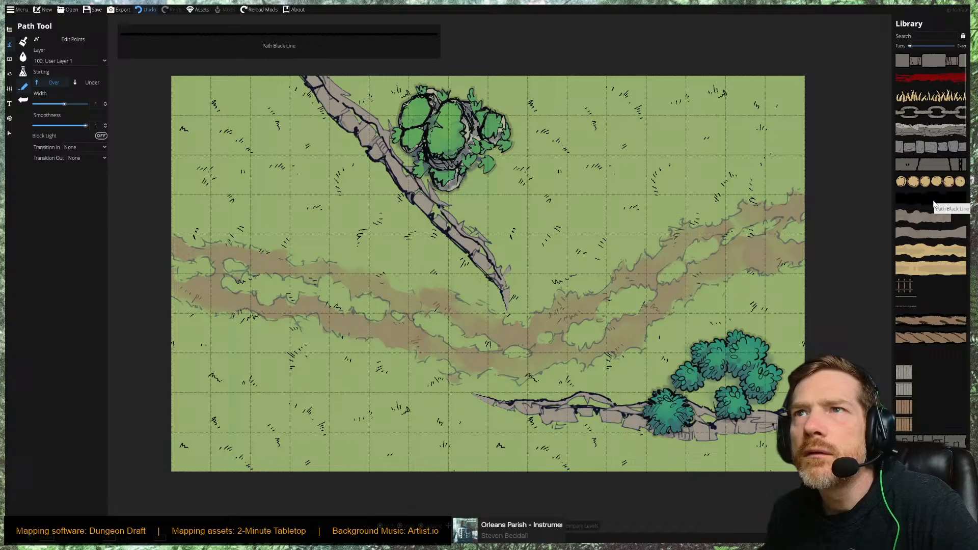
{"action": "scroll", "coordinate": [927, 308], "scroll_direction": "down", "scroll_amount": 5}
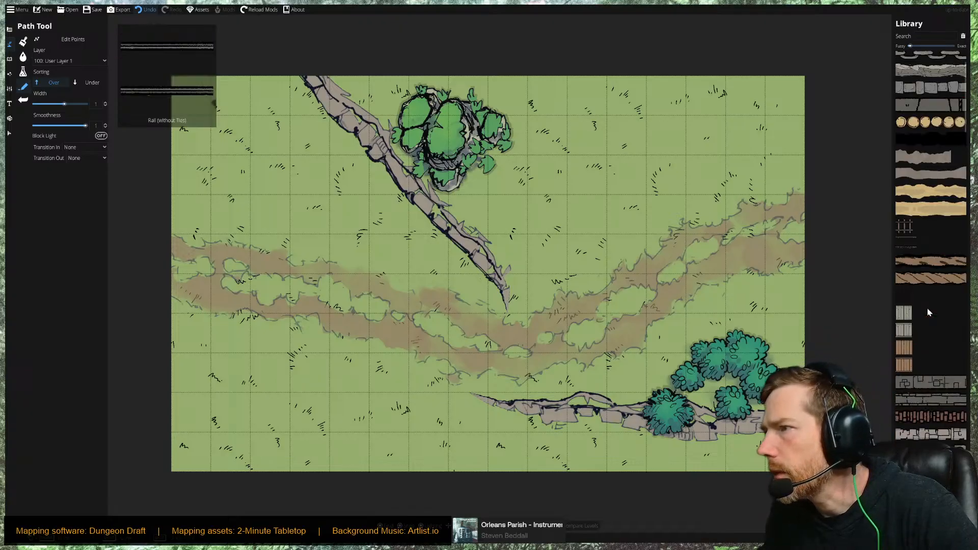
{"action": "scroll", "coordinate": [927, 308], "scroll_direction": "down", "scroll_amount": 7}
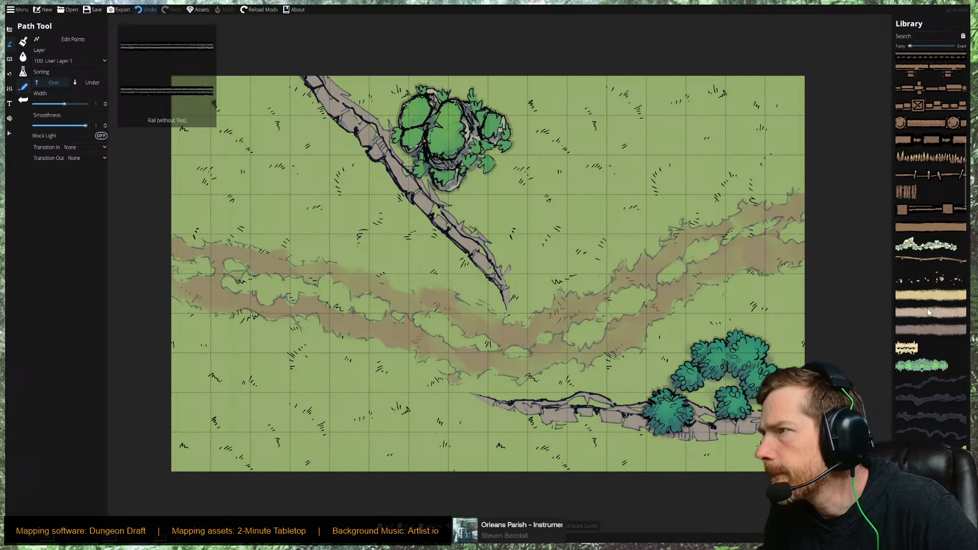
{"action": "scroll", "coordinate": [927, 308], "scroll_direction": "down", "scroll_amount": 5}
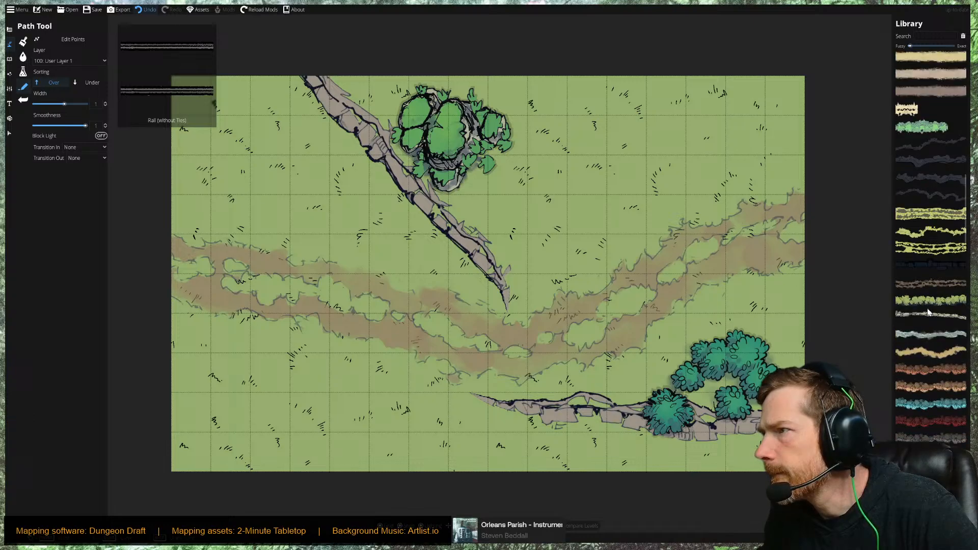
{"action": "scroll", "coordinate": [928, 311], "scroll_direction": "down", "scroll_amount": 10}
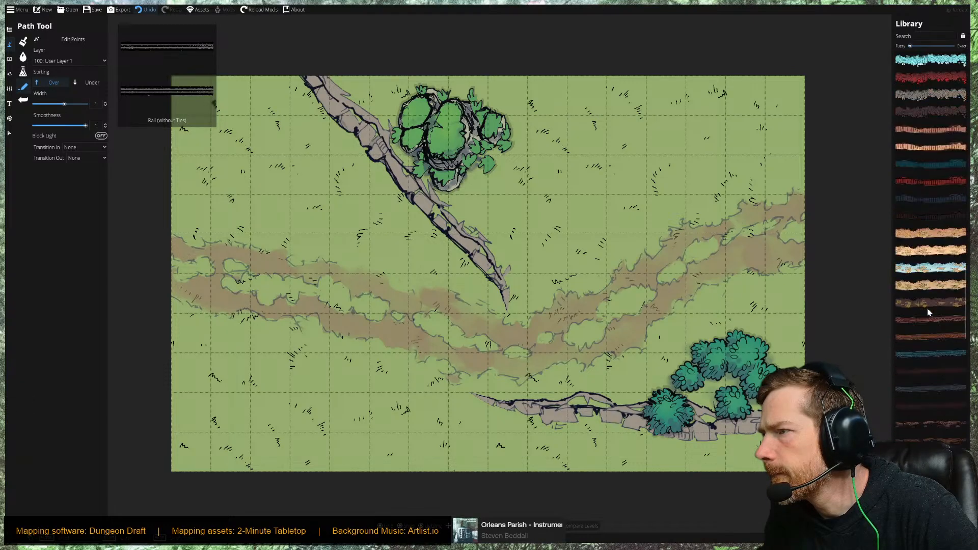
{"action": "scroll", "coordinate": [928, 312], "scroll_direction": "down", "scroll_amount": 5}
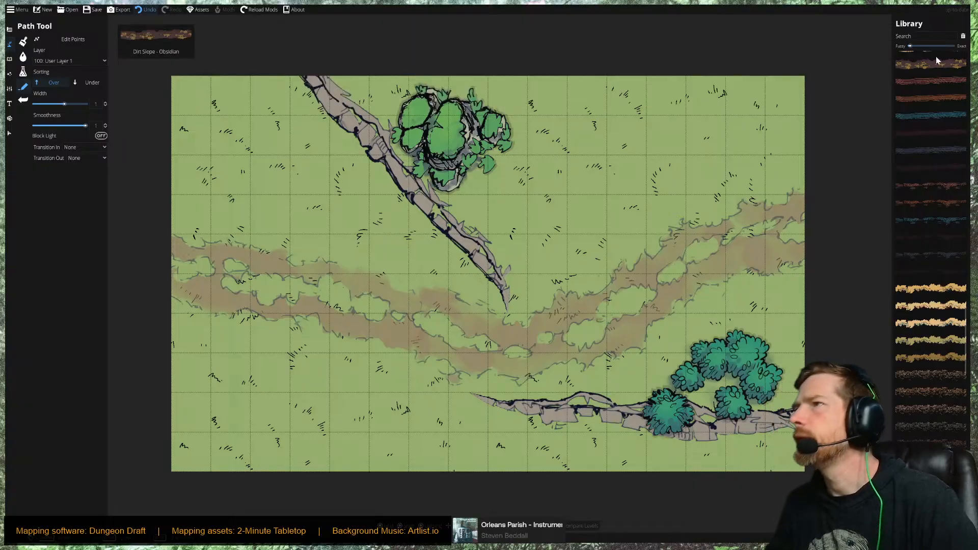
Filter the path library by "shadow" and draw a short shadow path along the lower-left side of the diagonal cliff.
{"action": "left_click", "coordinate": [930, 36]}
{"action": "type", "text": "sh"}
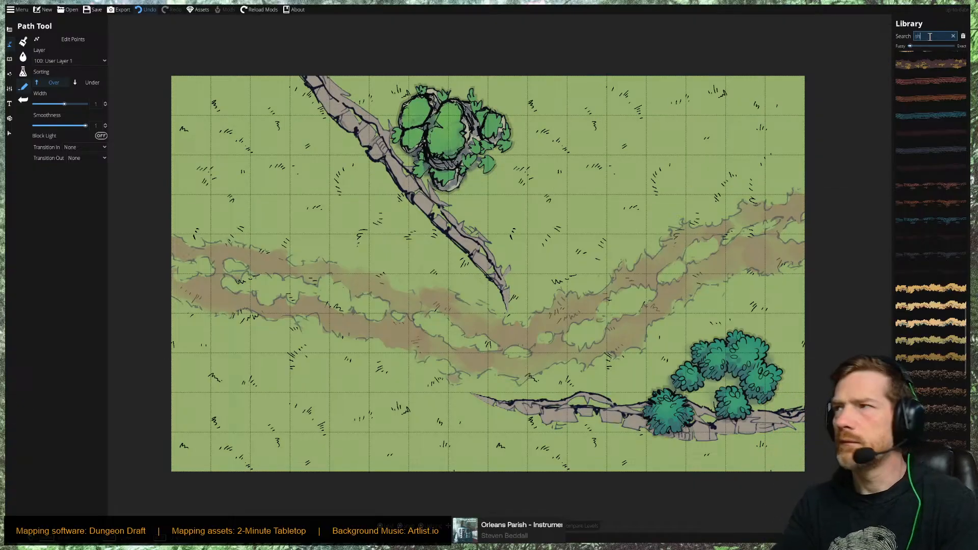
{"action": "type", "text": "adow"}
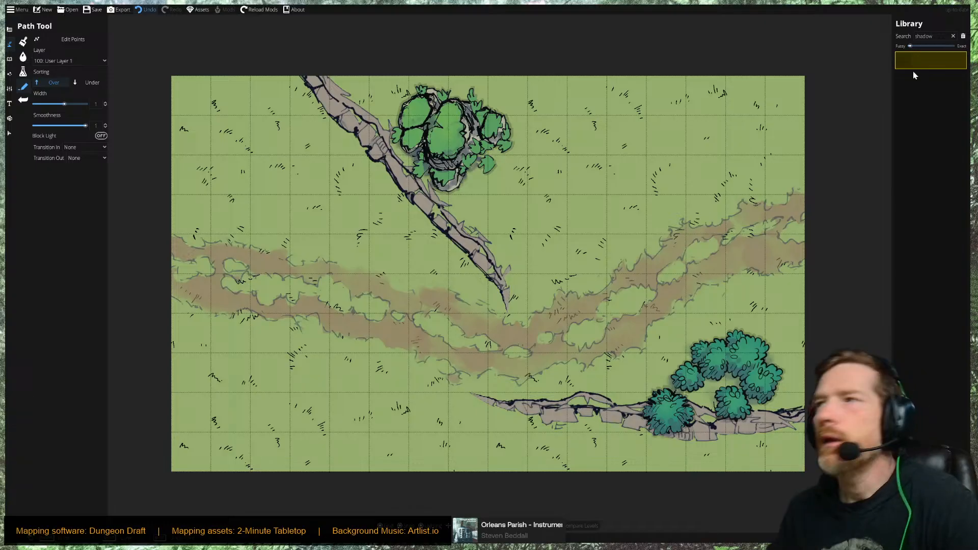
{"action": "left_click", "coordinate": [384, 171]}
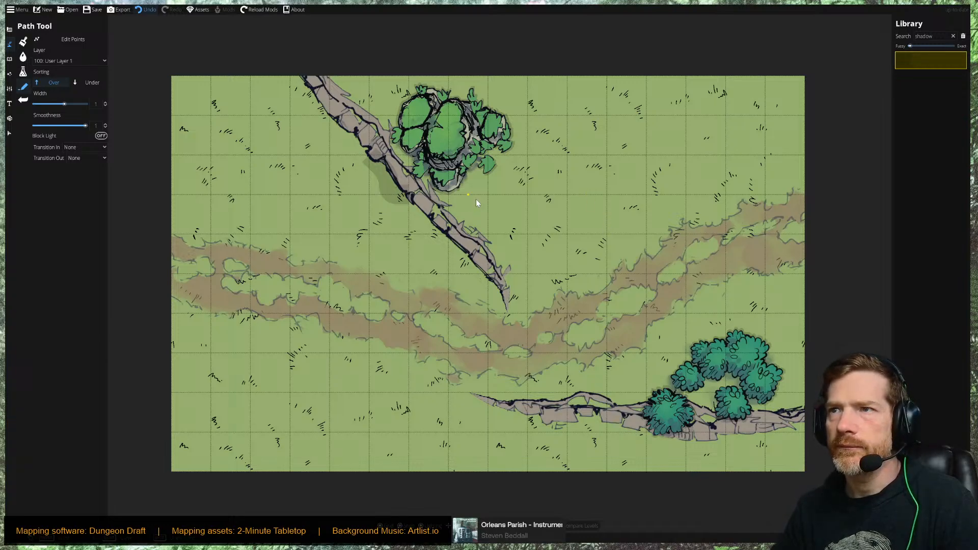
Select the short shadow path beside the diagonal cliff and delete it.
{"action": "key", "text": "v"}
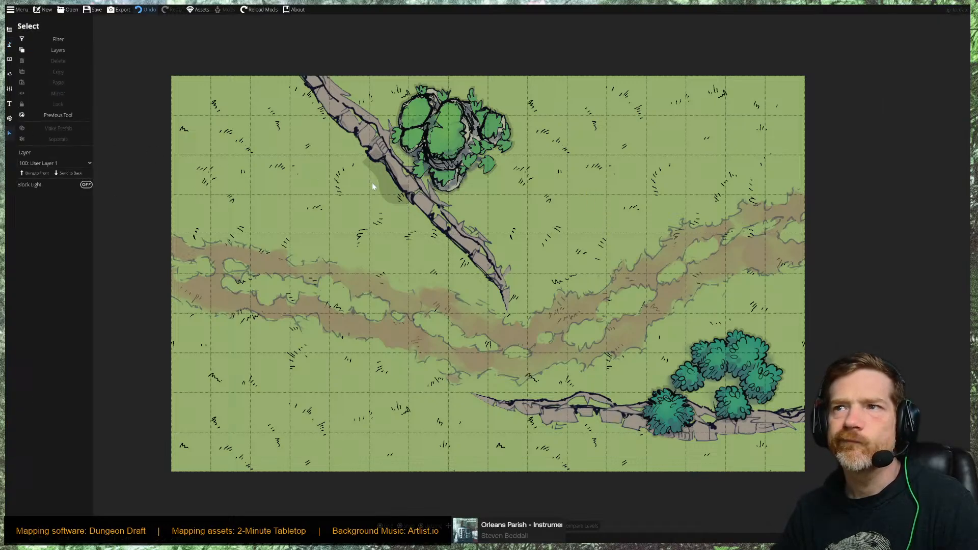
{"action": "left_click", "coordinate": [390, 187]}
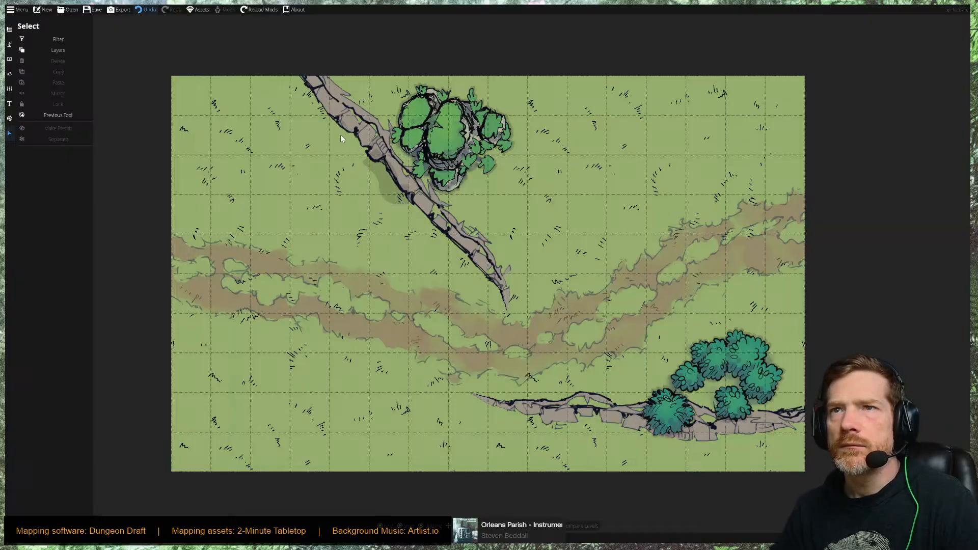
{"action": "left_click_drag", "start_coordinate": [340, 135], "coordinate": [423, 232]}
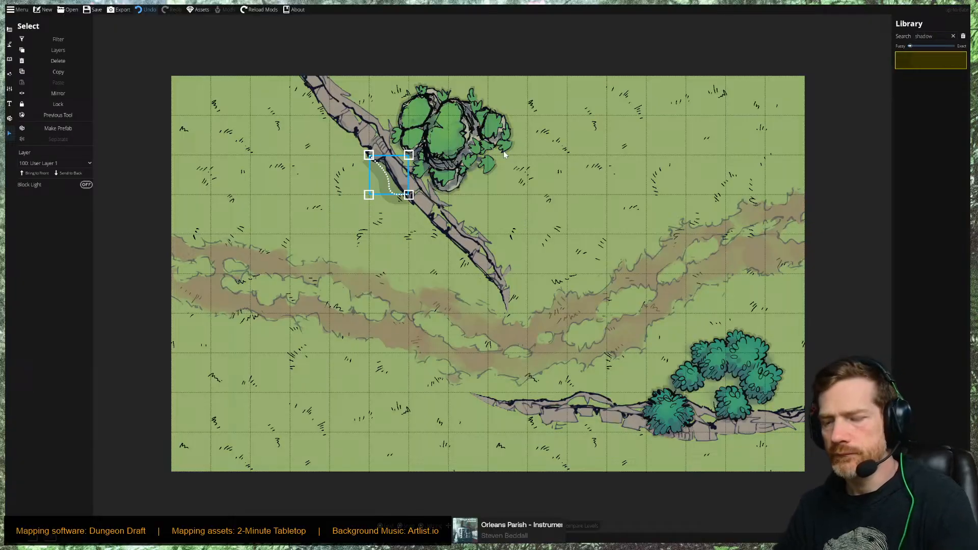
{"action": "key", "text": "Escape"}
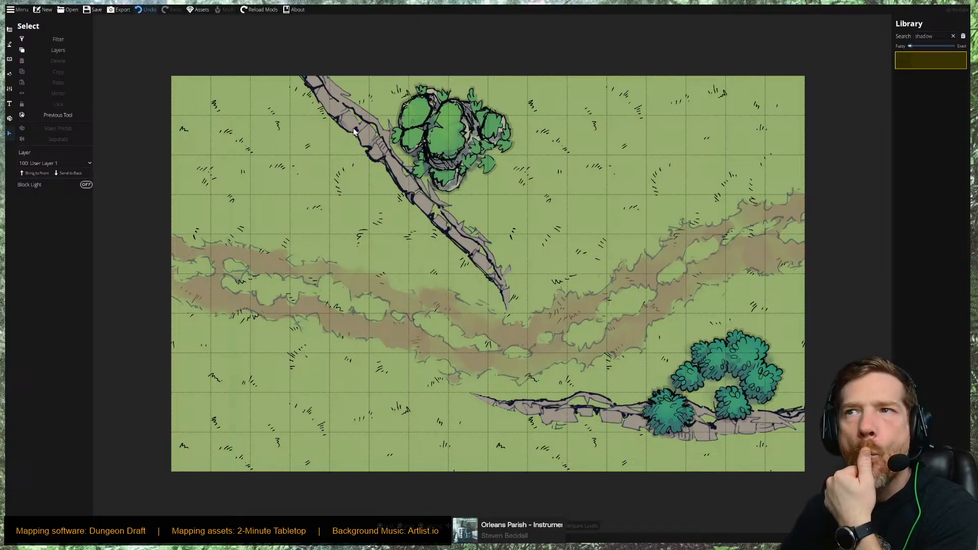
Paint a small Terrain Dirt patch with brush size 1 against the lower-left side of the diagonal cliff's upper part.
{"action": "left_click", "coordinate": [10, 45]}
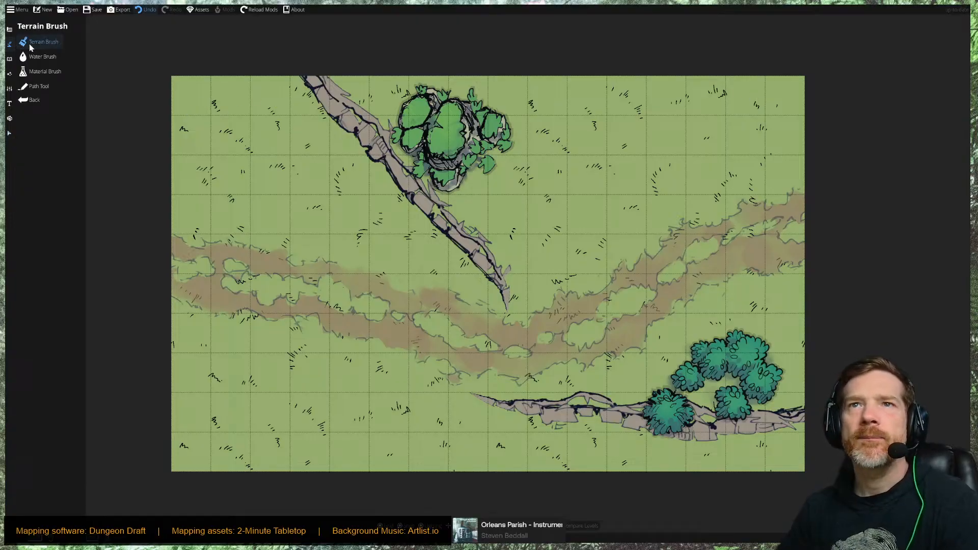
{"action": "left_click", "coordinate": [46, 120]}
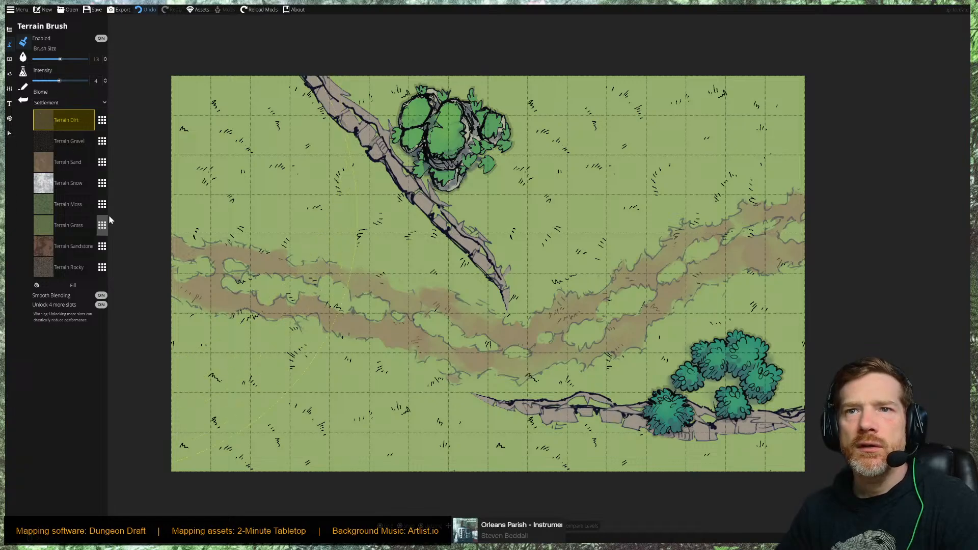
{"action": "left_click_drag", "start_coordinate": [60, 59], "coordinate": [37, 60]}
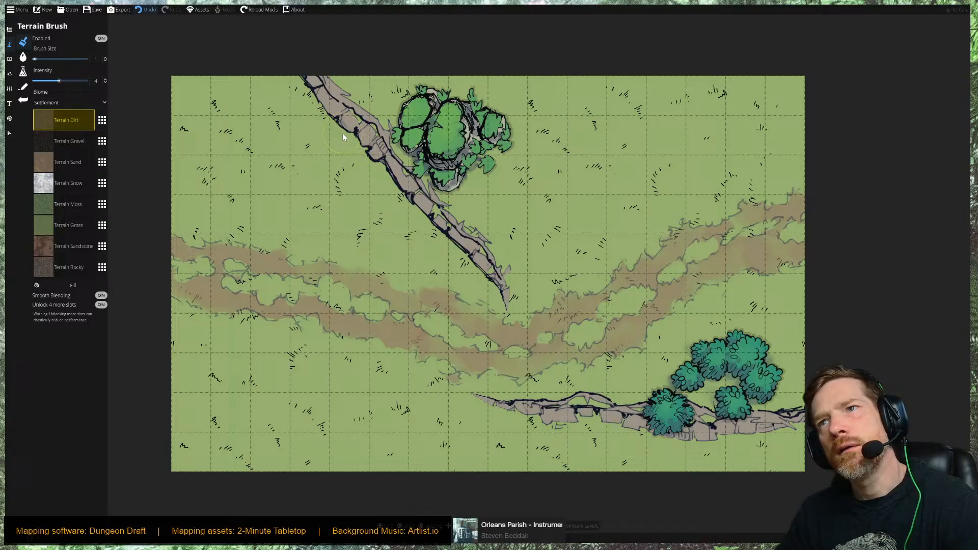
{"action": "mouse_move", "coordinate": [343, 134]}
{"action": "left_mouse_down"}
{"action": "mouse_move", "coordinate": [371, 160]}
{"action": "mouse_move", "coordinate": [331, 113]}
{"action": "mouse_move", "coordinate": [347, 134]}
{"action": "mouse_move", "coordinate": [334, 137]}
{"action": "mouse_move", "coordinate": [333, 150]}
{"action": "mouse_move", "coordinate": [370, 148]}
{"action": "mouse_move", "coordinate": [332, 115]}
{"action": "mouse_move", "coordinate": [368, 146]}
{"action": "mouse_move", "coordinate": [328, 156]}
{"action": "left_mouse_up"}
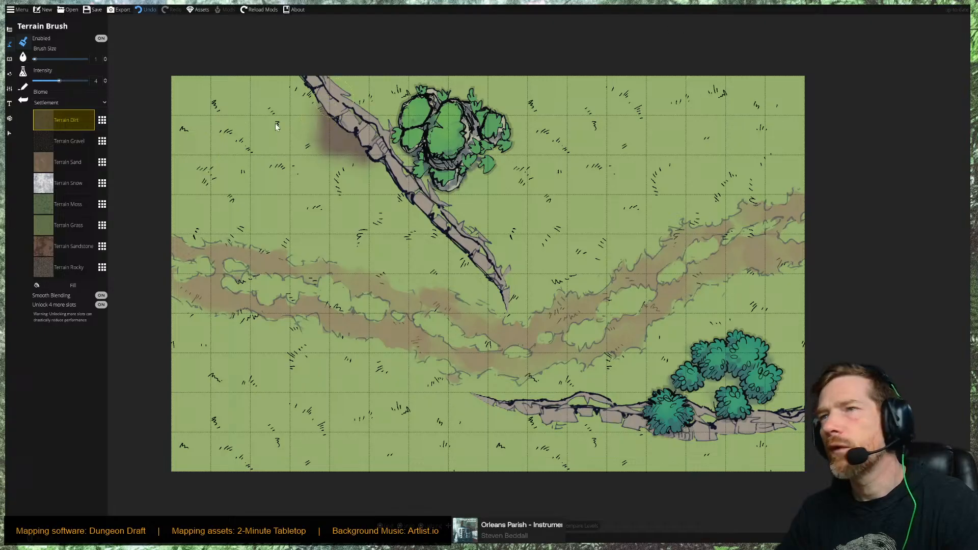
Switch to placing objects and replace the object library search with "bones".
{"action": "left_click", "coordinate": [9, 58]}
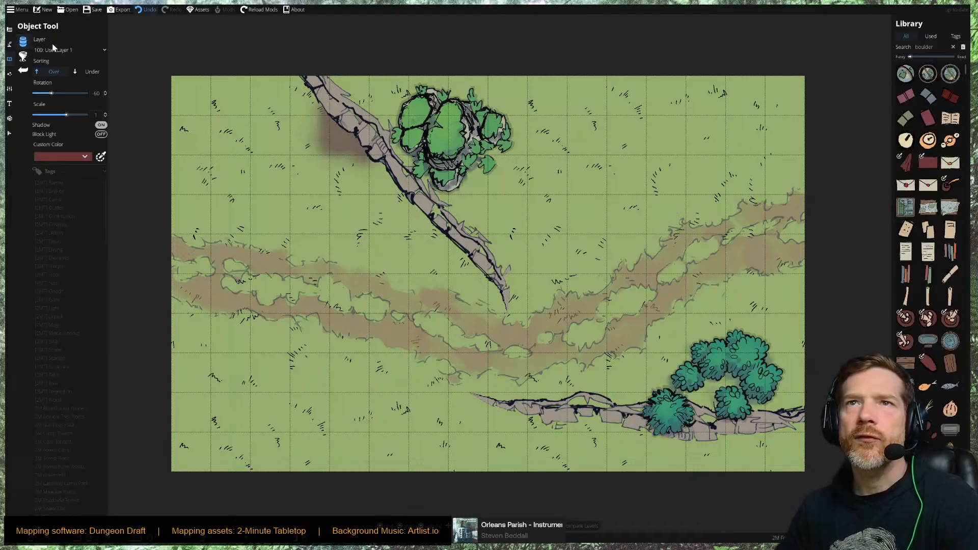
{"action": "left_click", "coordinate": [949, 47]}
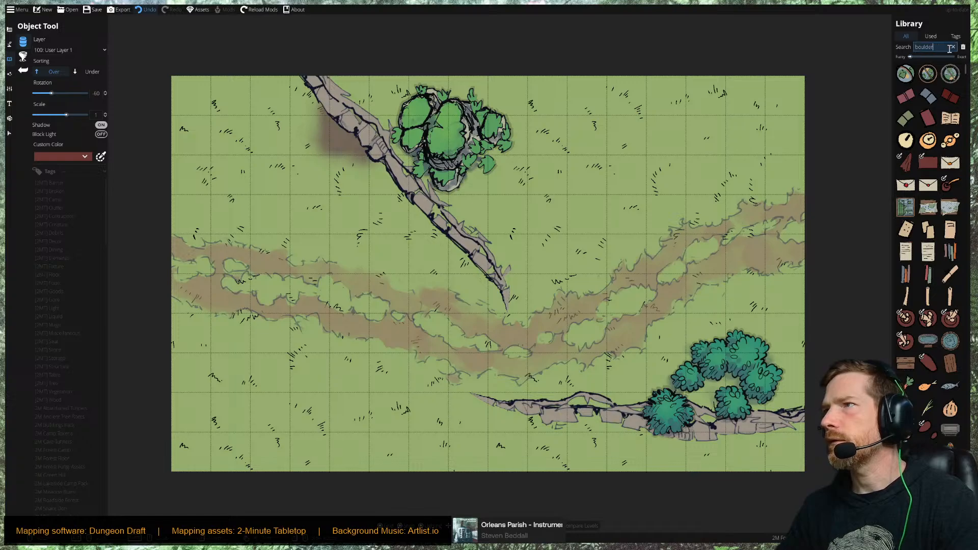
{"action": "left_click", "coordinate": [954, 47]}
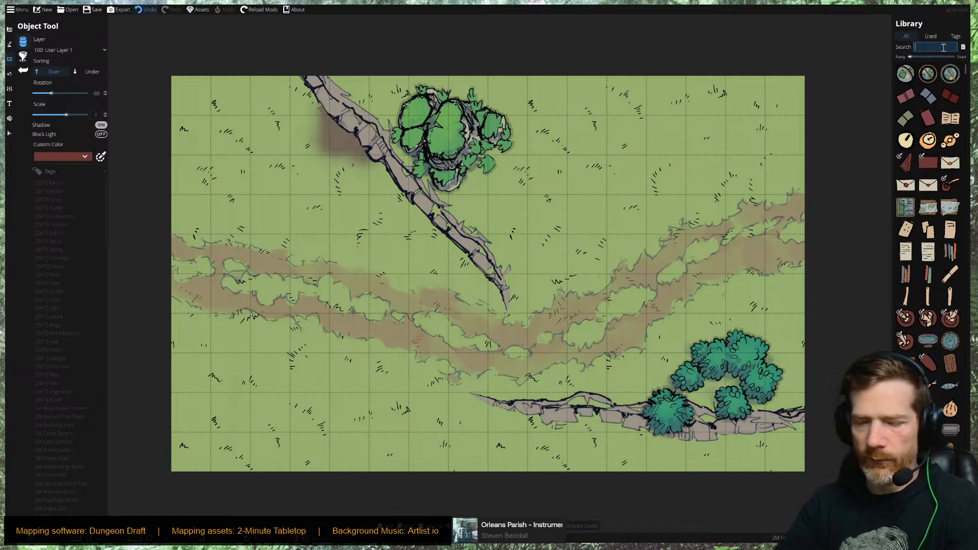
{"action": "type", "text": "bones"}
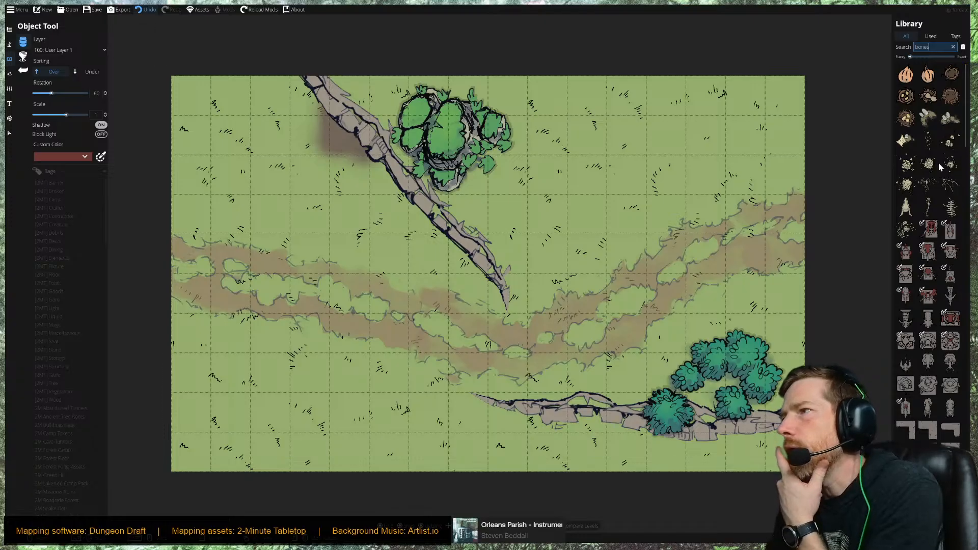
Pick the monster ribcage bones object and set its scale to 0.21.
{"action": "mouse_move", "coordinate": [930, 205]}
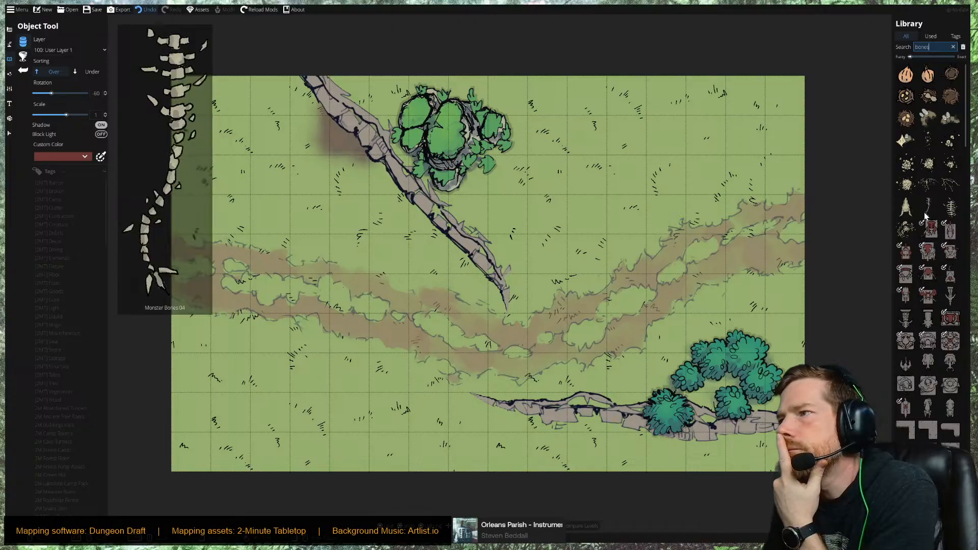
{"action": "left_click", "coordinate": [951, 208]}
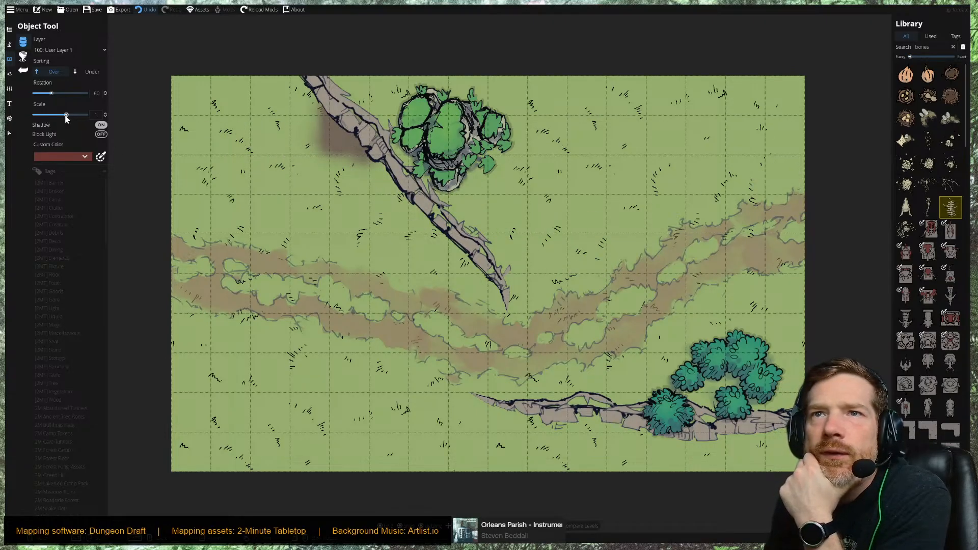
{"action": "left_click_drag", "start_coordinate": [66, 115], "coordinate": [46, 114]}
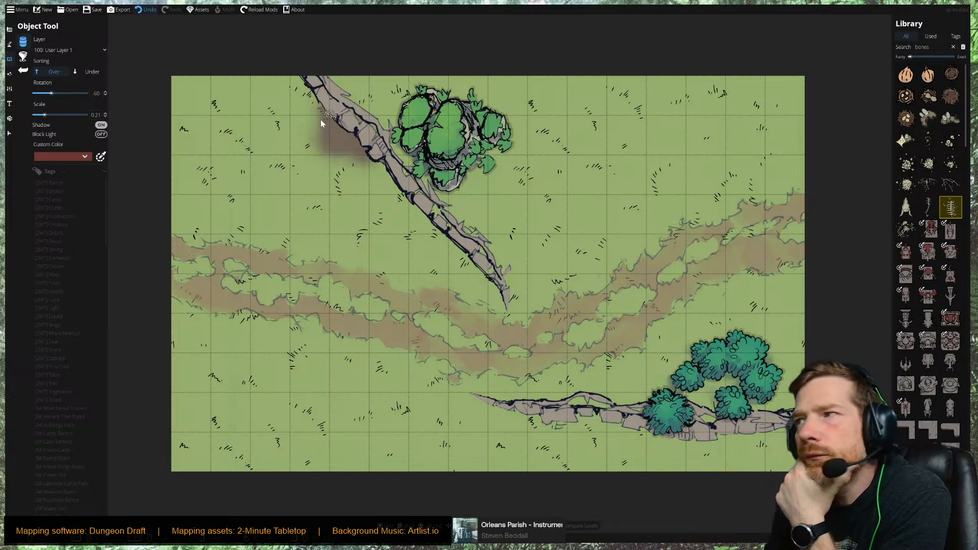
Examine the bone, nest, field stone and stone cliff edge objects in the filtered library.
{"action": "mouse_move", "coordinate": [939, 203]}
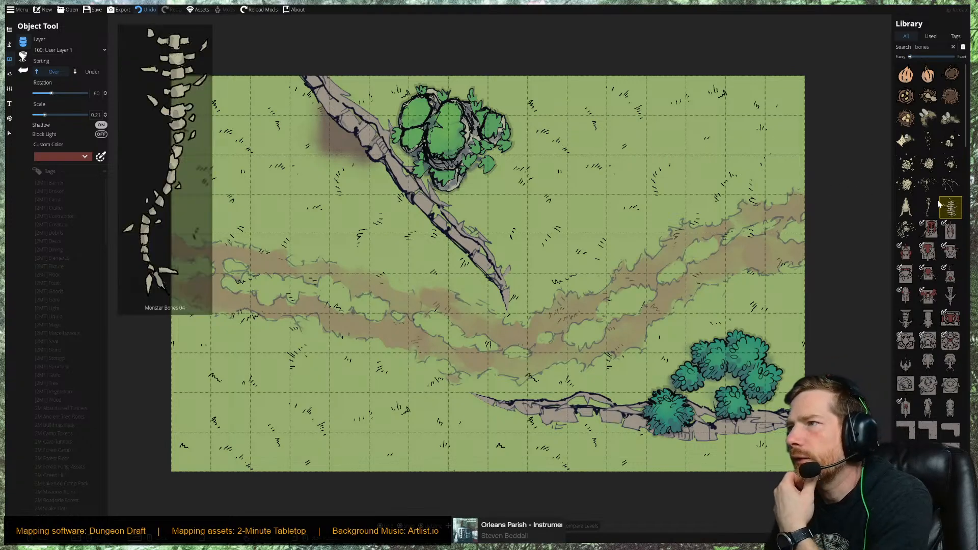
{"action": "mouse_move", "coordinate": [931, 186]}
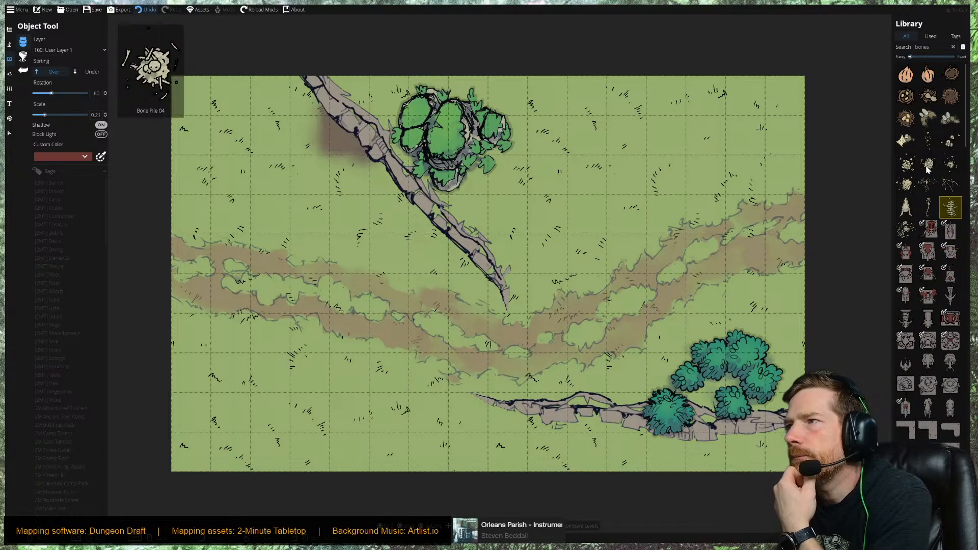
{"action": "mouse_move", "coordinate": [959, 170]}
{"action": "mouse_move", "coordinate": [931, 121]}
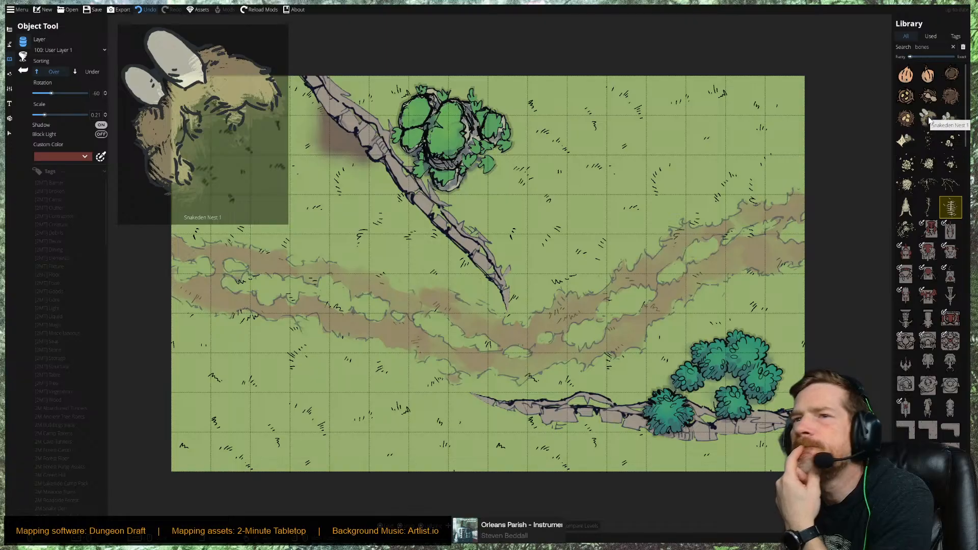
{"action": "mouse_move", "coordinate": [906, 77]}
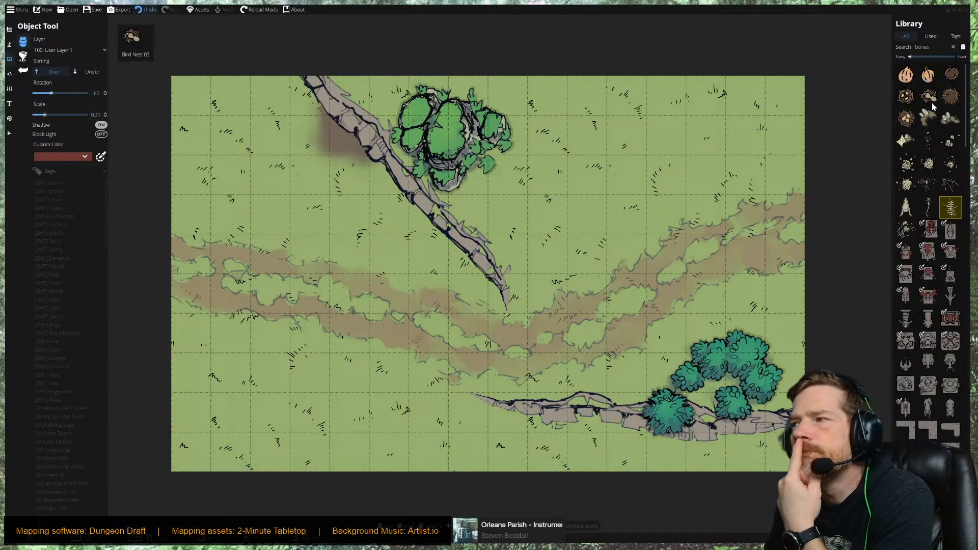
{"action": "scroll", "coordinate": [950, 280], "scroll_direction": "down", "scroll_amount": 5}
{"action": "scroll", "coordinate": [950, 280], "scroll_direction": "down", "scroll_amount": 5}
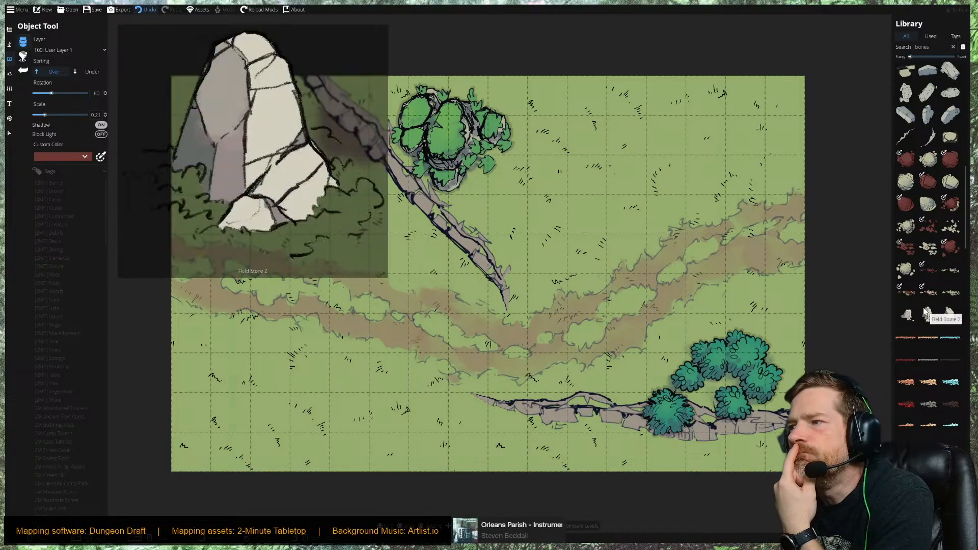
{"action": "scroll", "coordinate": [929, 316], "scroll_direction": "down", "scroll_amount": 2}
{"action": "mouse_move", "coordinate": [929, 348]}
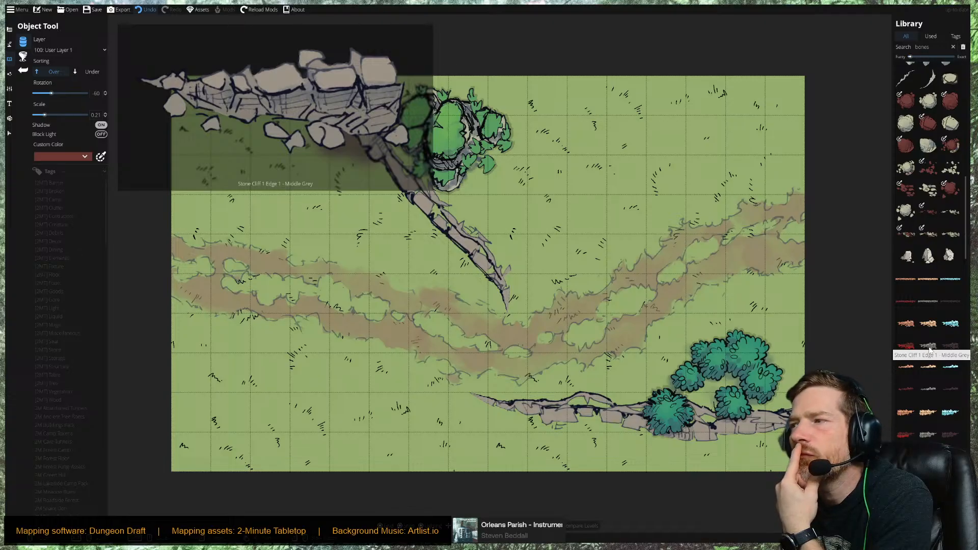
{"action": "scroll", "coordinate": [930, 350], "scroll_direction": "down", "scroll_amount": 1}
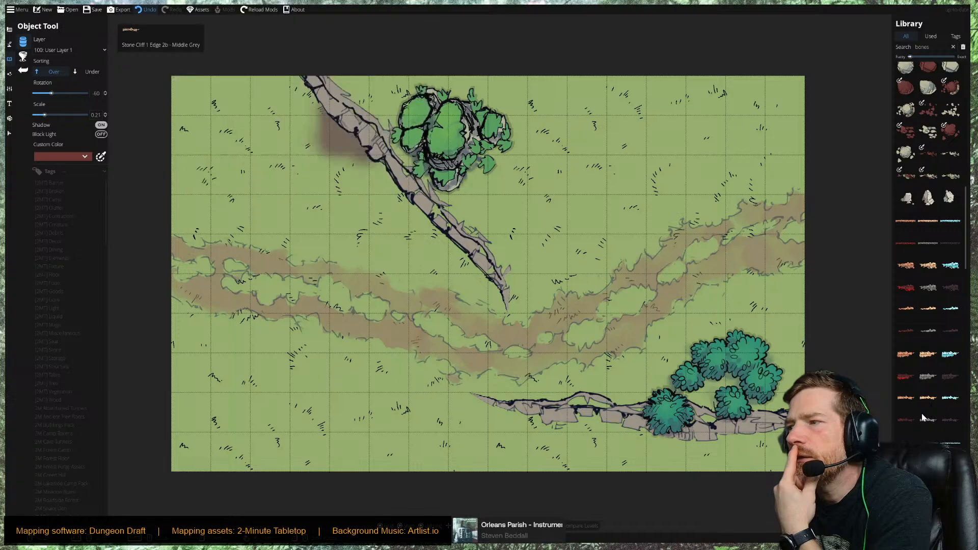
{"action": "mouse_move", "coordinate": [928, 441]}
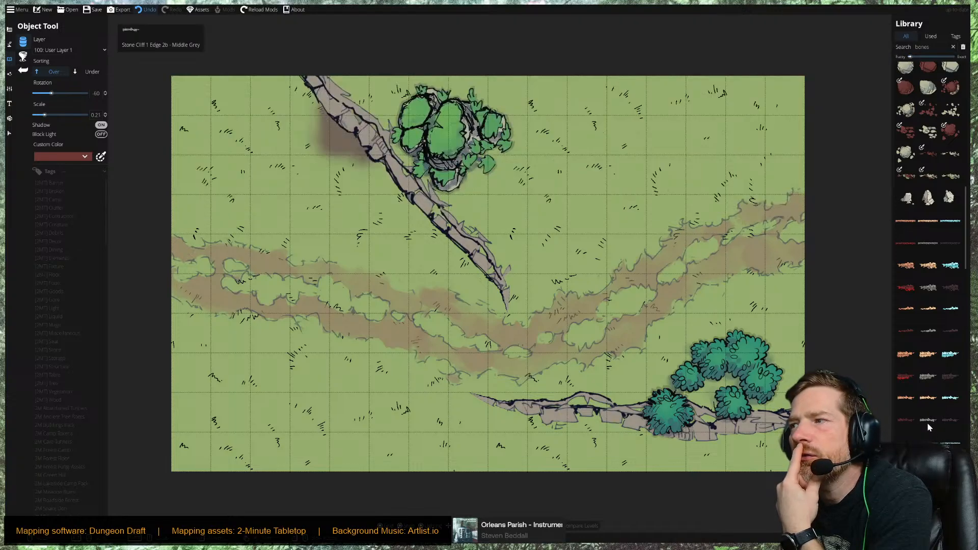
{"action": "mouse_move", "coordinate": [926, 377]}
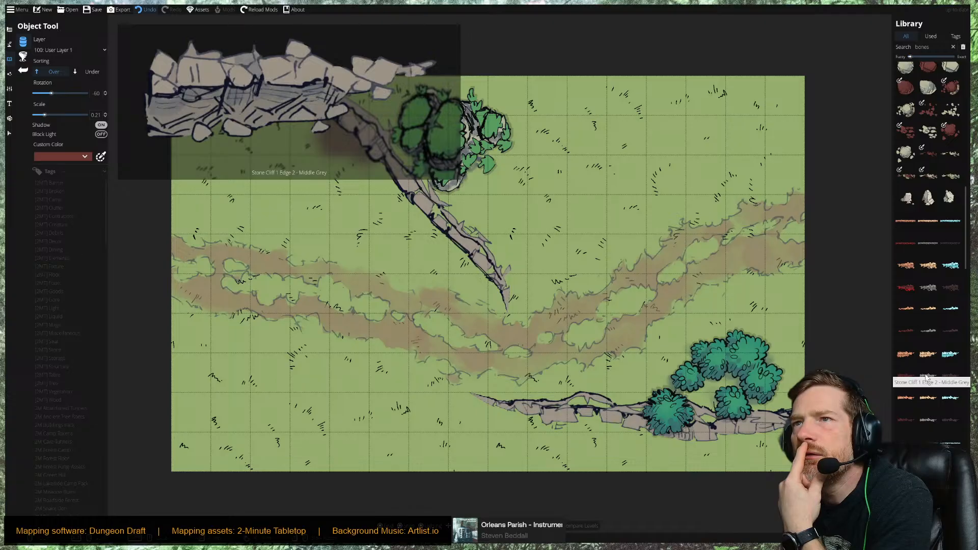
Pick Stone Cliff 1 Edge 2 - Middle Grey, set scale 1 and rotation 45, and try it against both cliffs' tapered ends.
{"action": "left_click", "coordinate": [928, 377]}
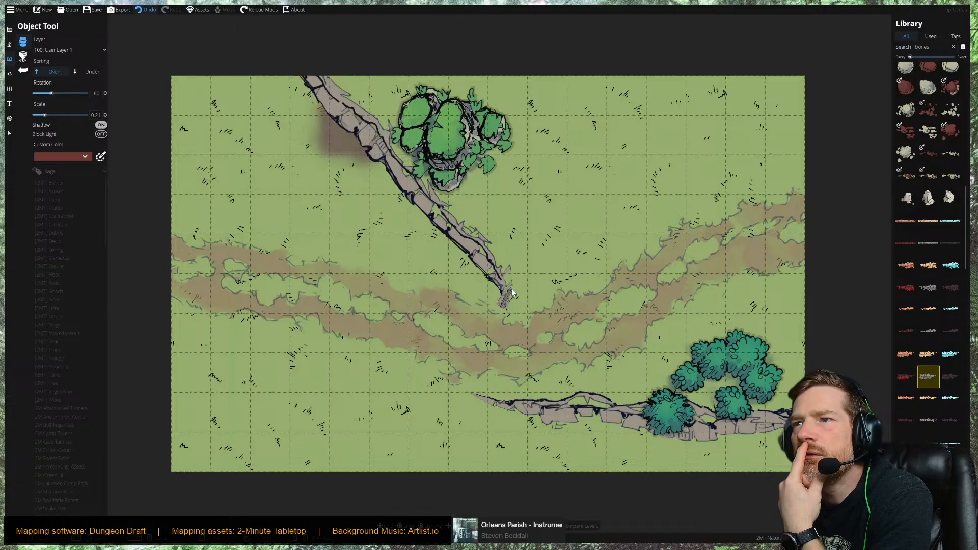
{"action": "scroll", "coordinate": [507, 283], "scroll_direction": "down", "scroll_amount": 3}
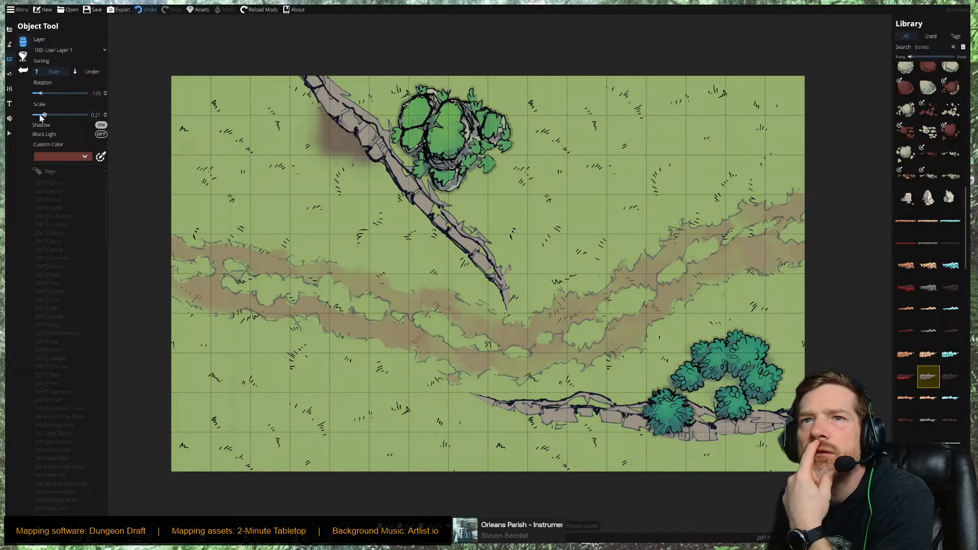
{"action": "left_click_drag", "start_coordinate": [44, 115], "coordinate": [55, 118]}
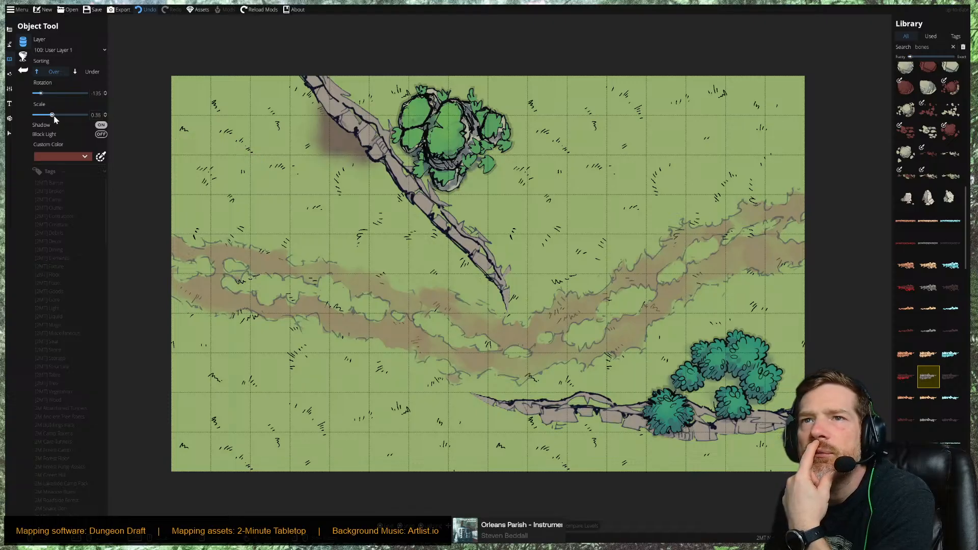
{"action": "left_click", "coordinate": [96, 114]}
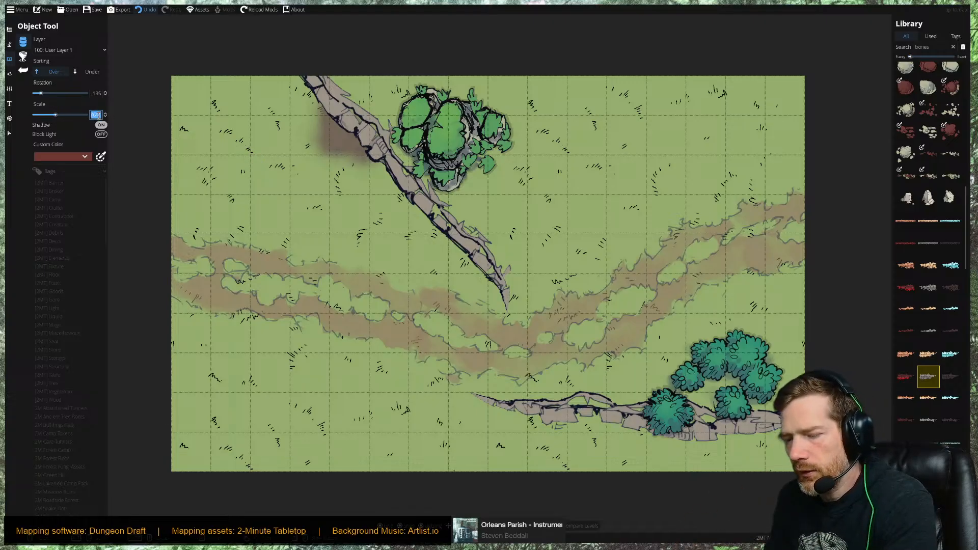
{"action": "type", "text": "1"}
{"action": "key", "text": "Return"}
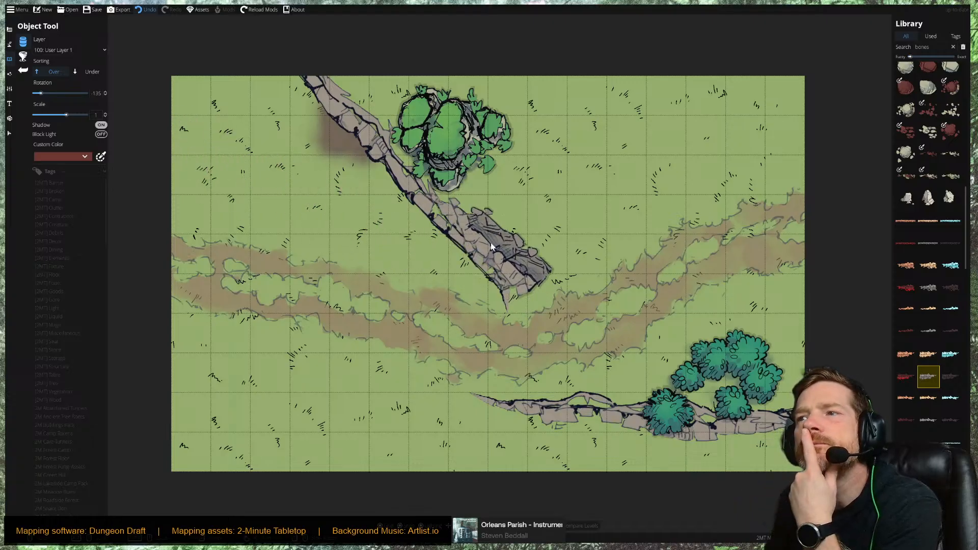
{"action": "scroll", "coordinate": [552, 384], "scroll_direction": "down", "scroll_amount": 1}
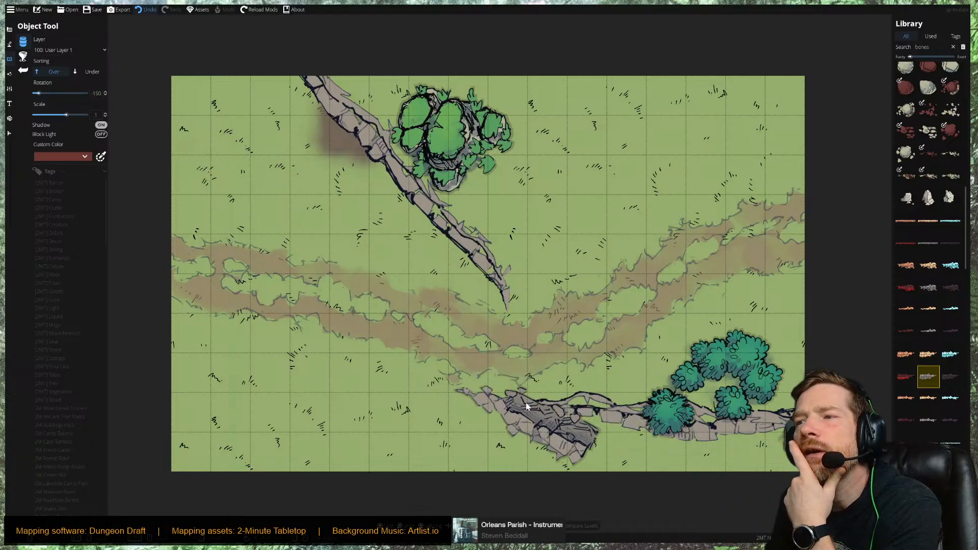
{"action": "scroll", "coordinate": [561, 411], "scroll_direction": "down", "scroll_amount": 2}
{"action": "scroll", "coordinate": [560, 411], "scroll_direction": "down", "scroll_amount": 1}
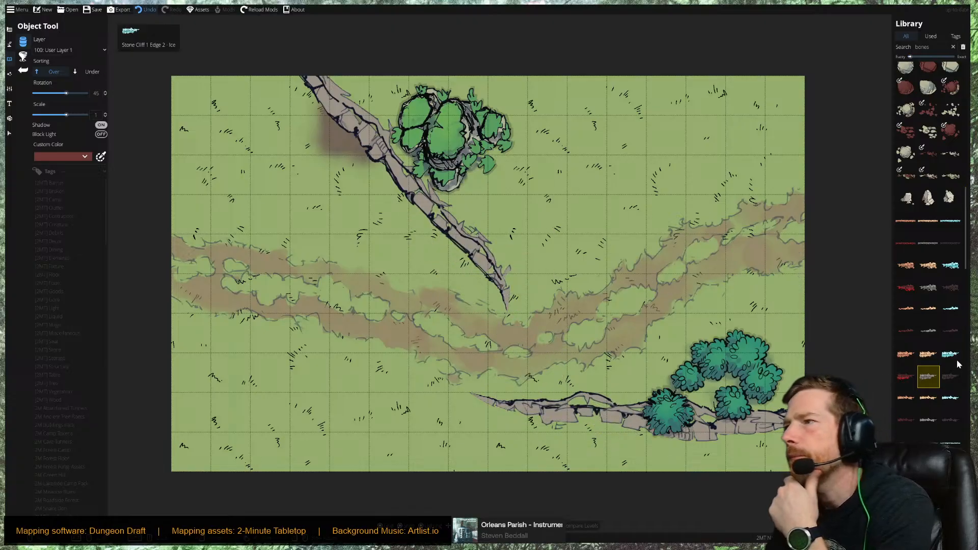
Examine the stone cliff, ledge, plant, rock and bone pile objects in the "bones" library results.
{"action": "scroll", "coordinate": [955, 367], "scroll_direction": "down", "scroll_amount": 3}
{"action": "mouse_move", "coordinate": [950, 370]}
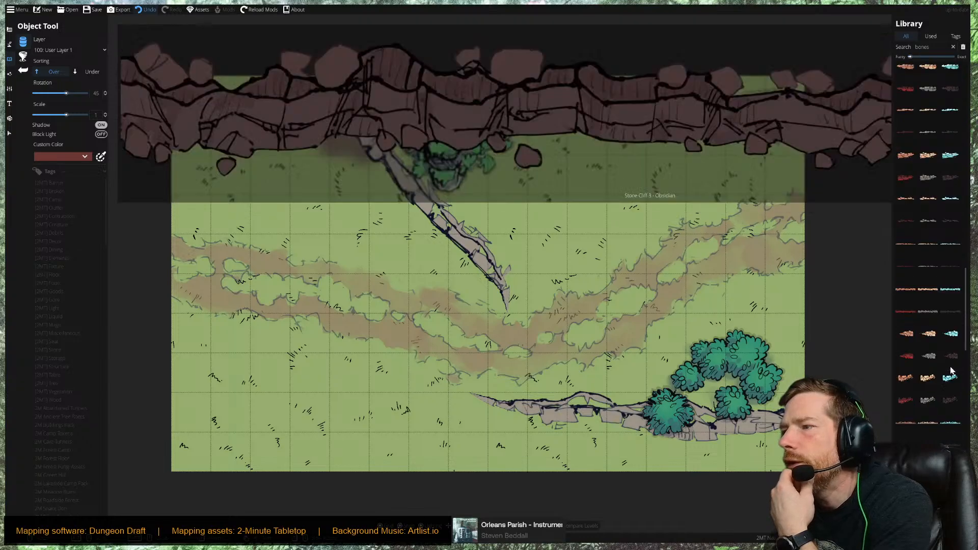
{"action": "scroll", "coordinate": [951, 370], "scroll_direction": "down", "scroll_amount": 3}
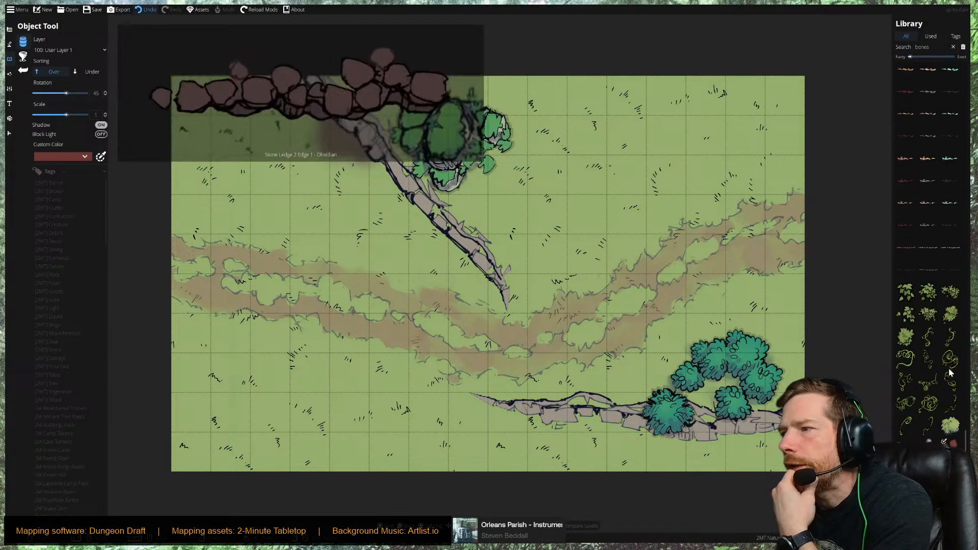
{"action": "scroll", "coordinate": [951, 373], "scroll_direction": "down", "scroll_amount": 3}
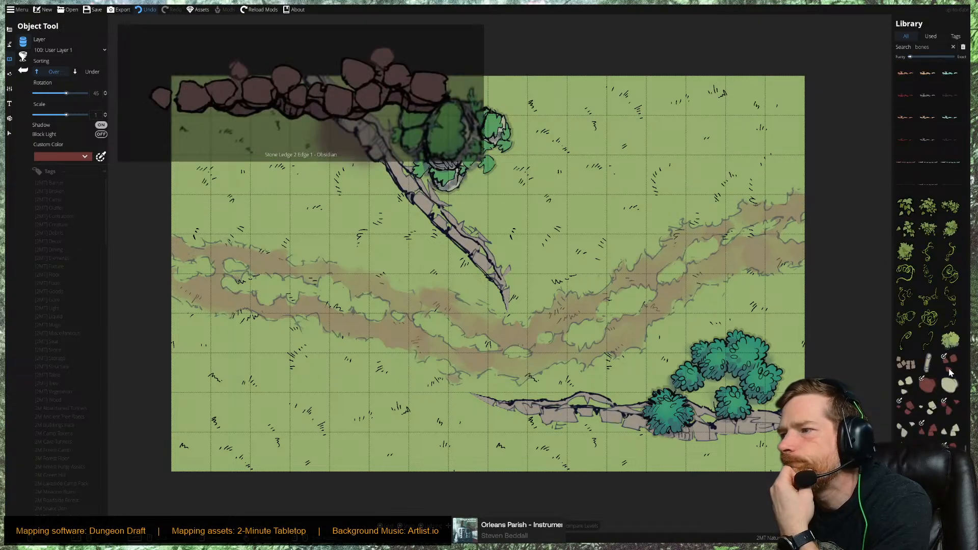
{"action": "scroll", "coordinate": [951, 371], "scroll_direction": "up", "scroll_amount": 6}
{"action": "scroll", "coordinate": [949, 371], "scroll_direction": "down", "scroll_amount": 6}
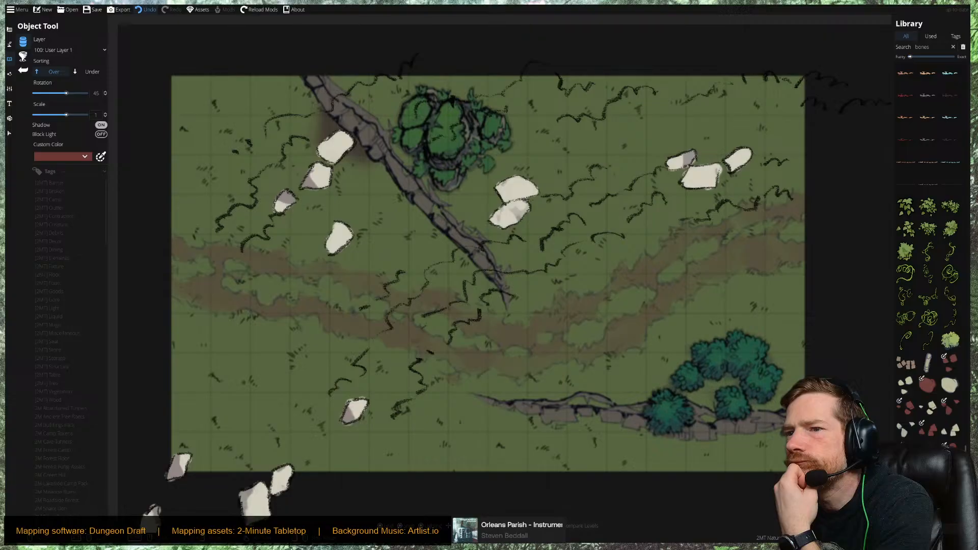
{"action": "scroll", "coordinate": [933, 273], "scroll_direction": "up", "scroll_amount": 5}
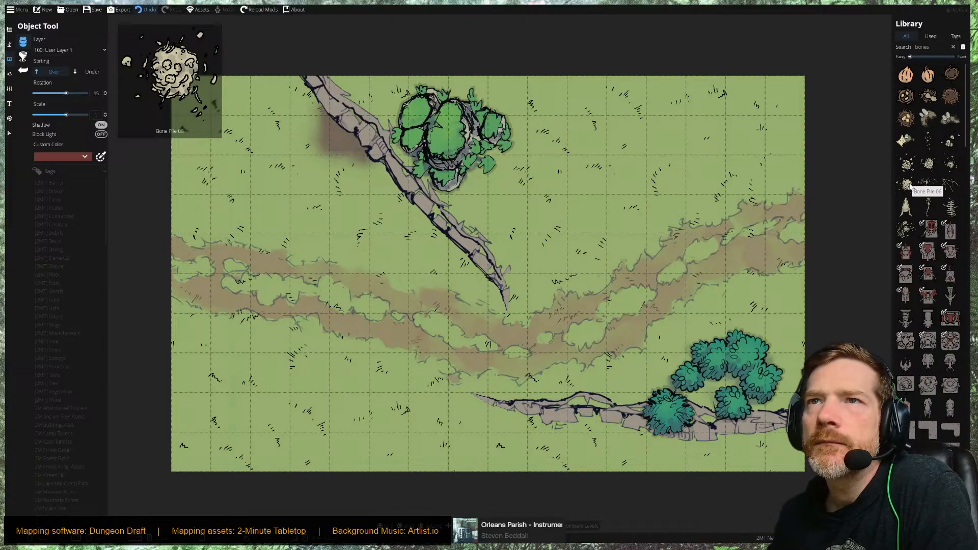
{"action": "left_click", "coordinate": [907, 184]}
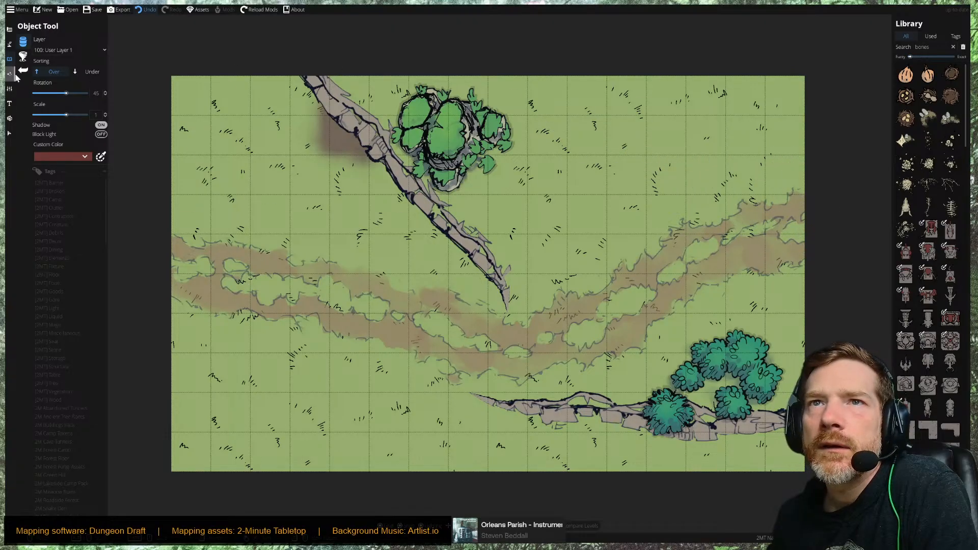
Switch to the Path Tool with the flat shadow, try editing the shadow's points along the upper cliff, and set sorting to Under.
{"action": "left_click", "coordinate": [9, 44]}
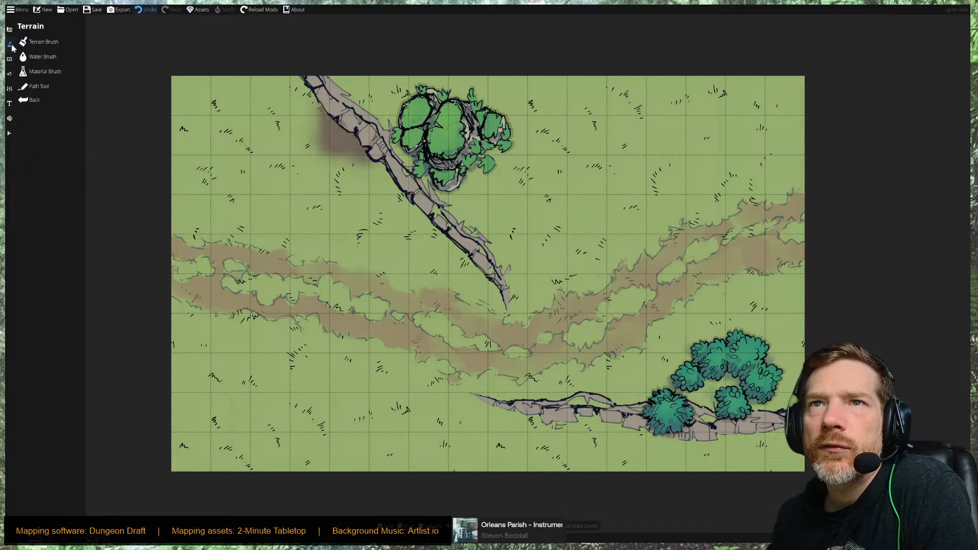
{"action": "left_click", "coordinate": [39, 86]}
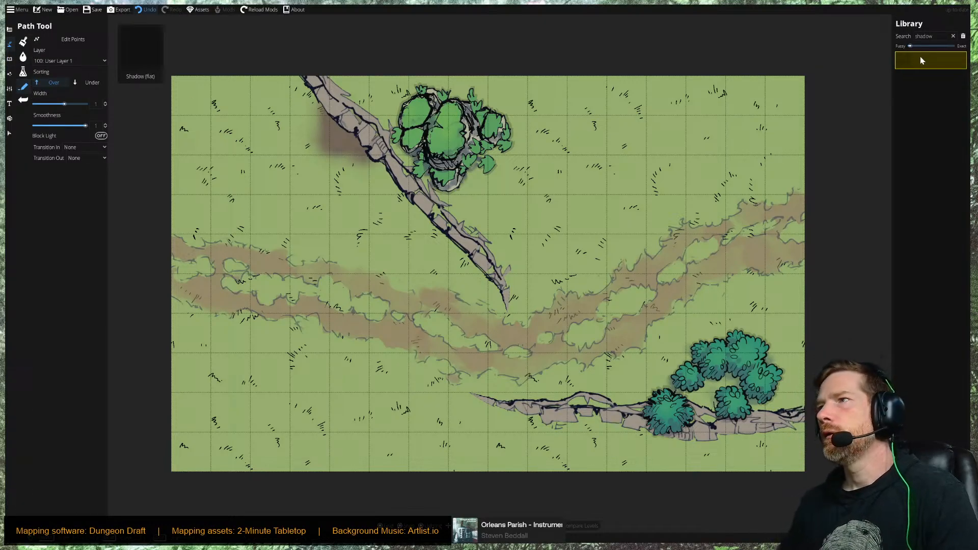
{"action": "left_click", "coordinate": [340, 126]}
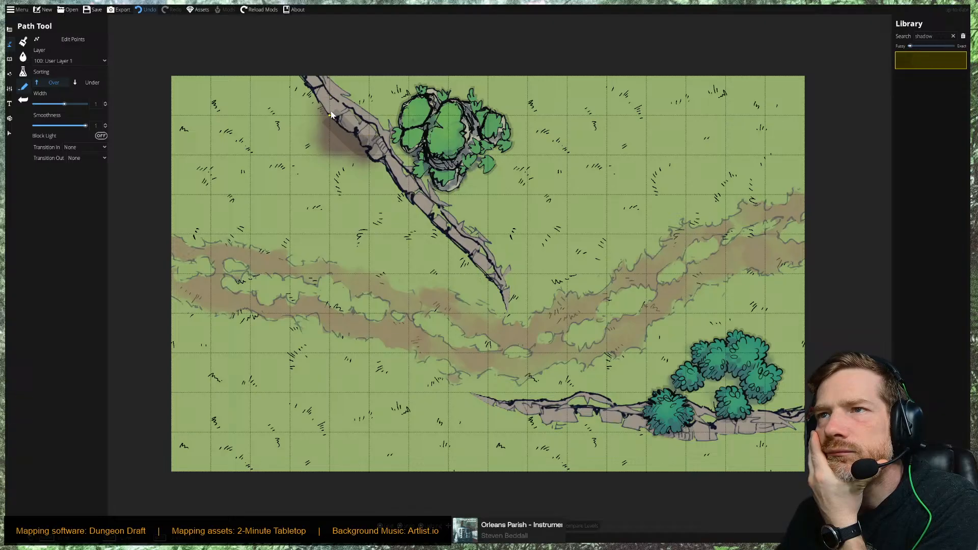
{"action": "left_click", "coordinate": [41, 39]}
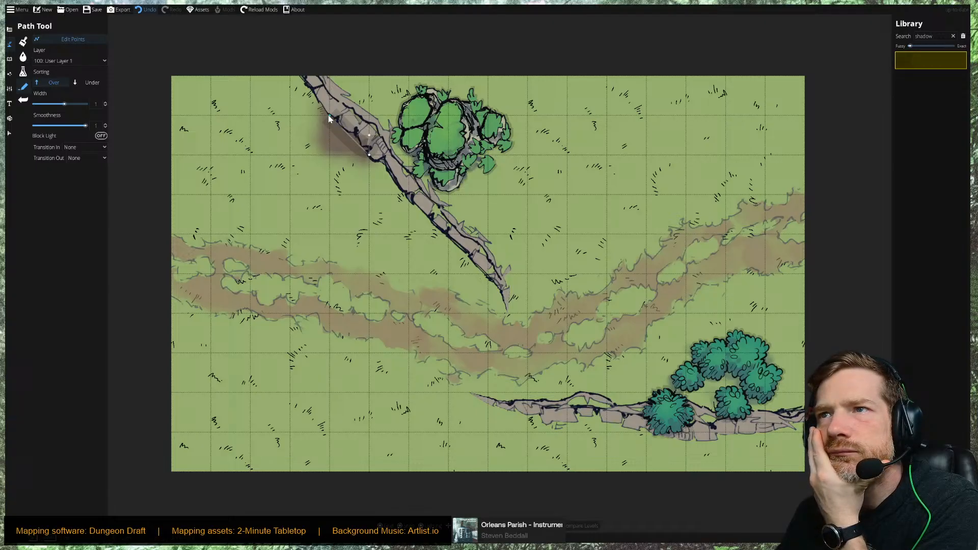
{"action": "mouse_move", "coordinate": [329, 110]}
{"action": "left_mouse_down"}
{"action": "mouse_move", "coordinate": [331, 100]}
{"action": "mouse_move", "coordinate": [339, 125]}
{"action": "left_mouse_up"}
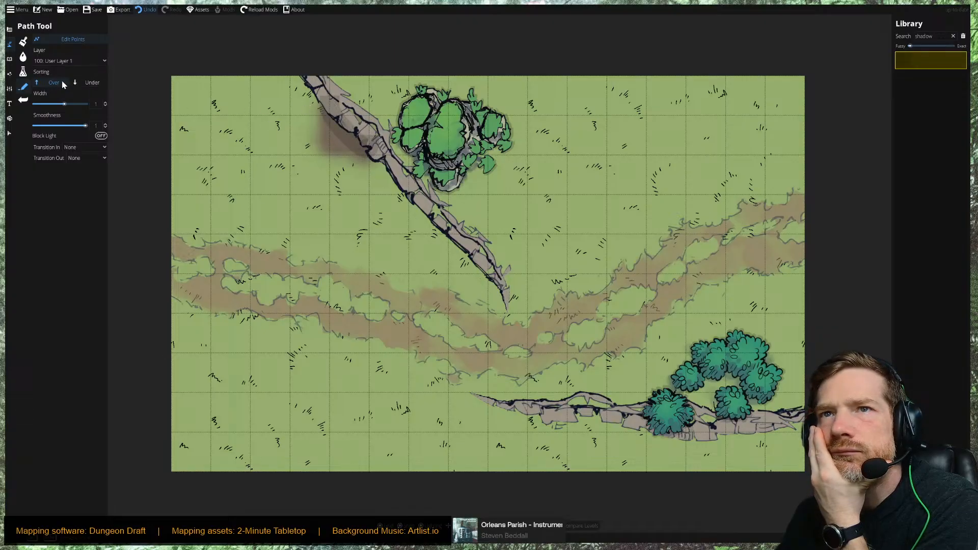
{"action": "left_click", "coordinate": [91, 83]}
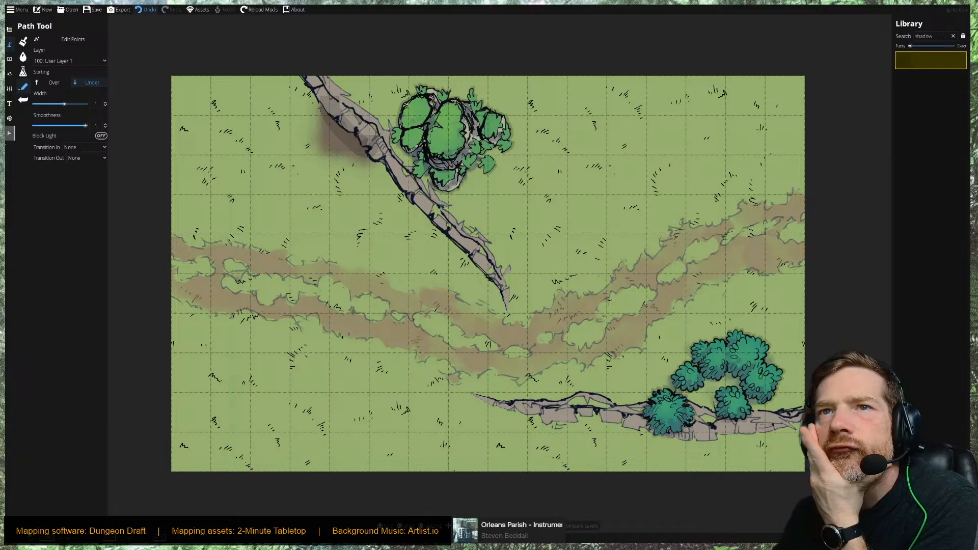
Try to select the shadow on the upper cliff's face, and return the displaced mossy boulders to their place beside the cliff.
{"action": "left_click", "coordinate": [9, 133]}
{"action": "left_click", "coordinate": [345, 130]}
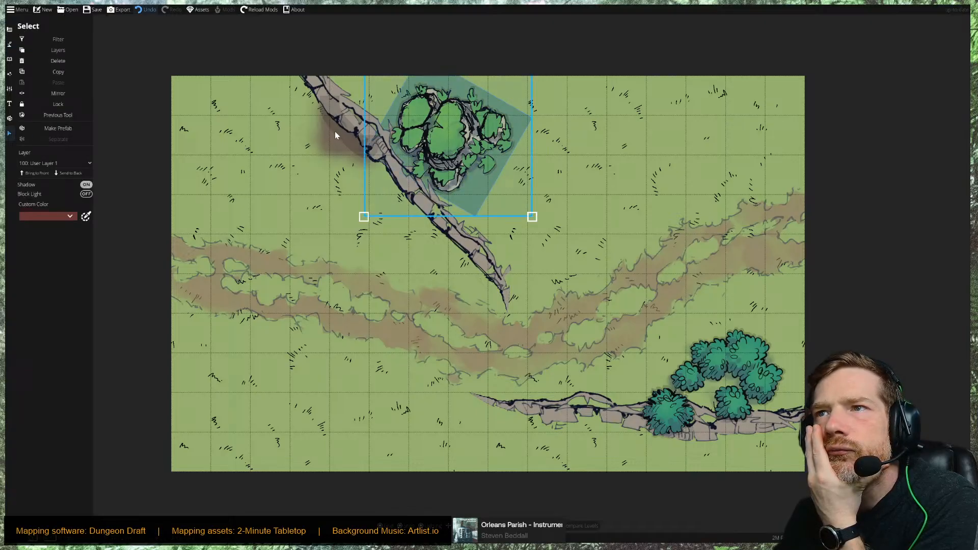
{"action": "left_click_drag", "start_coordinate": [302, 109], "coordinate": [339, 116]}
{"action": "left_click", "coordinate": [334, 115]}
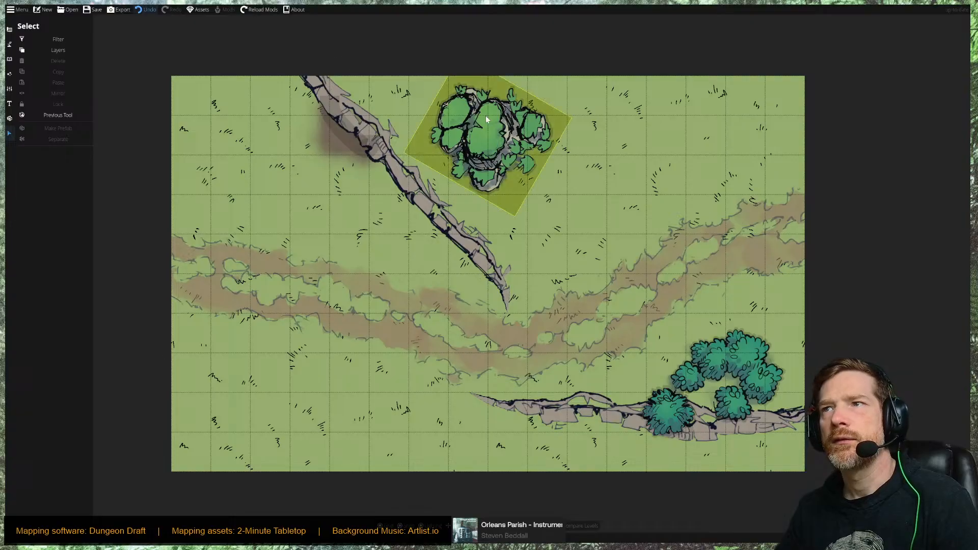
{"action": "left_click", "coordinate": [507, 150]}
{"action": "left_click_drag", "start_coordinate": [512, 148], "coordinate": [460, 144]}
{"action": "left_click", "coordinate": [341, 139]}
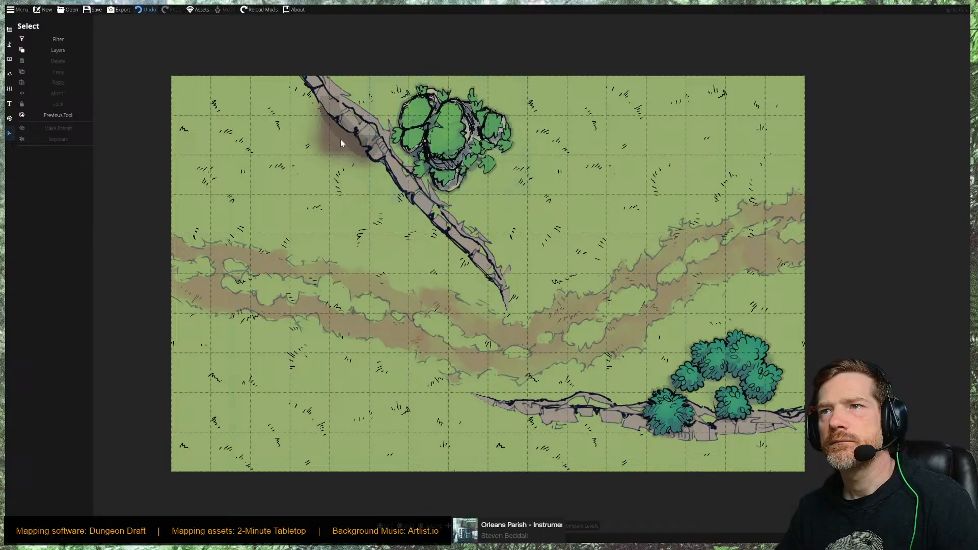
{"action": "left_click", "coordinate": [344, 133]}
{"action": "left_click", "coordinate": [323, 90]}
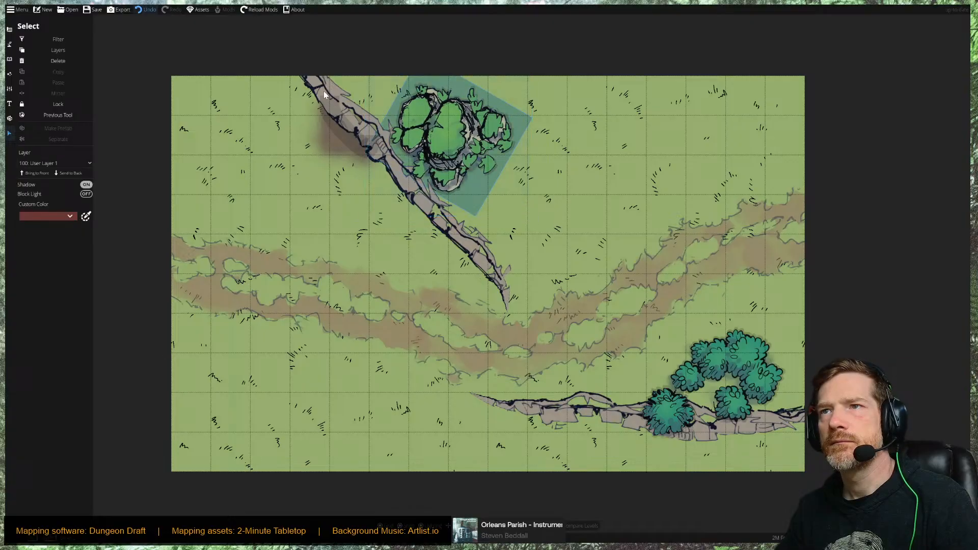
{"action": "left_click", "coordinate": [163, 61]}
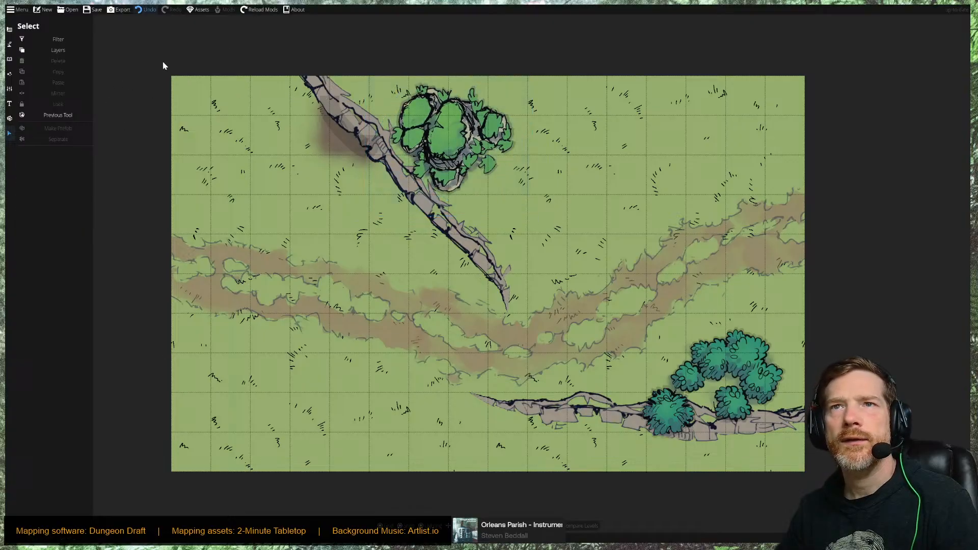
Try to select the upper cliff's shadow with an area selection, and move the mossy boulders back against the cliff.
{"action": "left_click_drag", "start_coordinate": [237, 59], "coordinate": [356, 176]}
{"action": "left_click", "coordinate": [355, 176]}
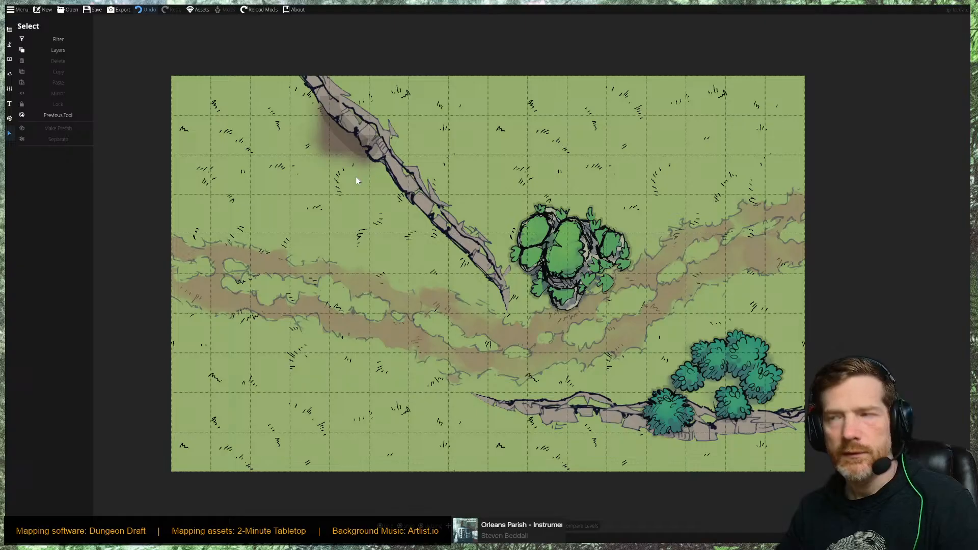
{"action": "left_click", "coordinate": [561, 243]}
{"action": "left_click_drag", "start_coordinate": [561, 243], "coordinate": [474, 151]}
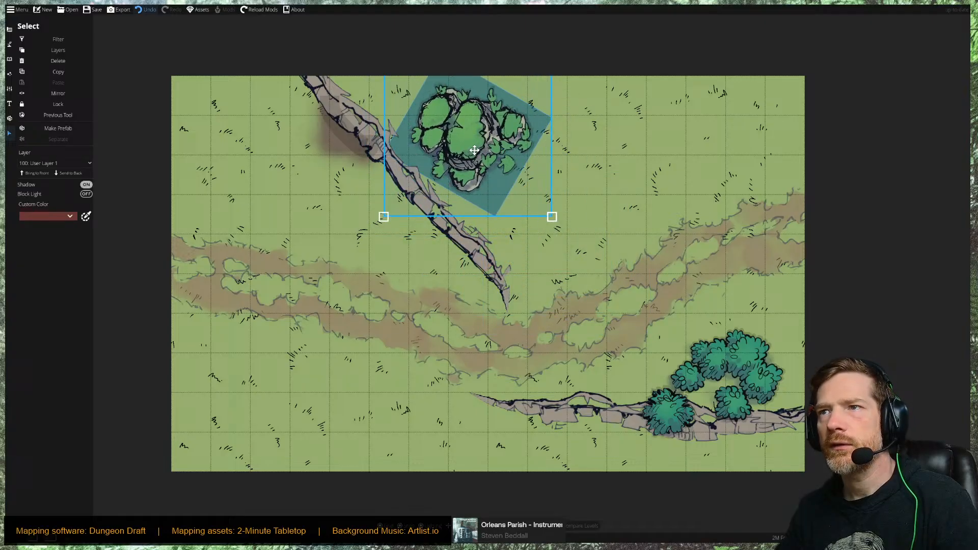
{"action": "left_click", "coordinate": [276, 58]}
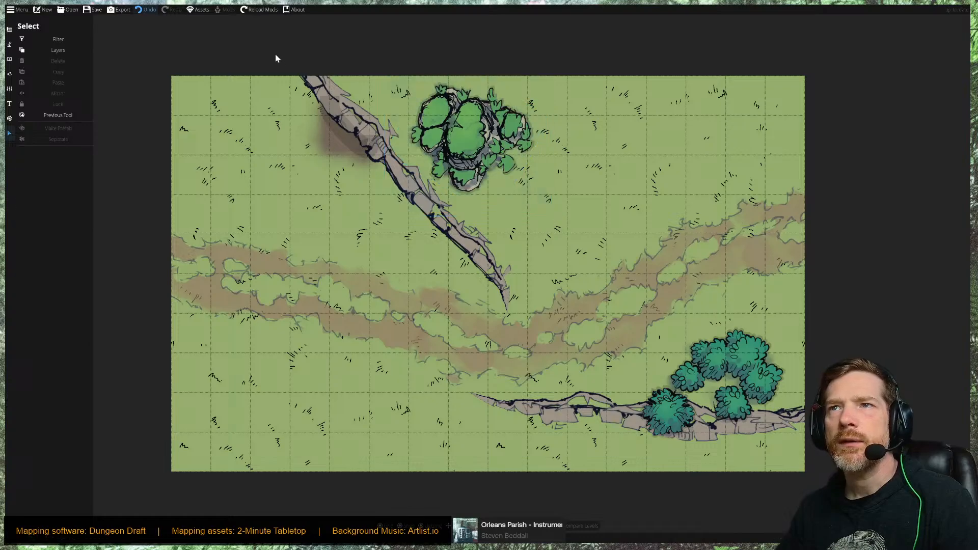
{"action": "left_click_drag", "start_coordinate": [273, 94], "coordinate": [307, 143]}
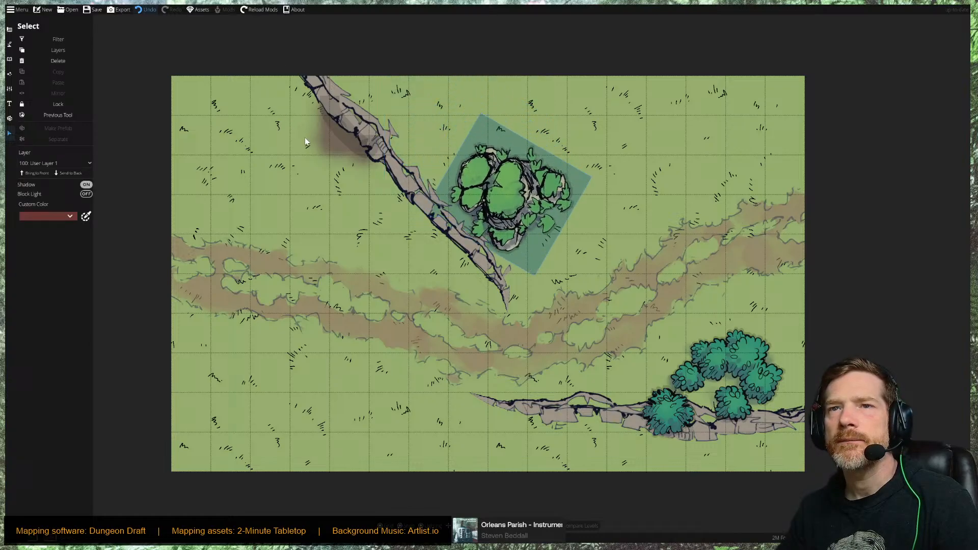
{"action": "left_click", "coordinate": [306, 139]}
{"action": "left_click_drag", "start_coordinate": [503, 182], "coordinate": [442, 126]}
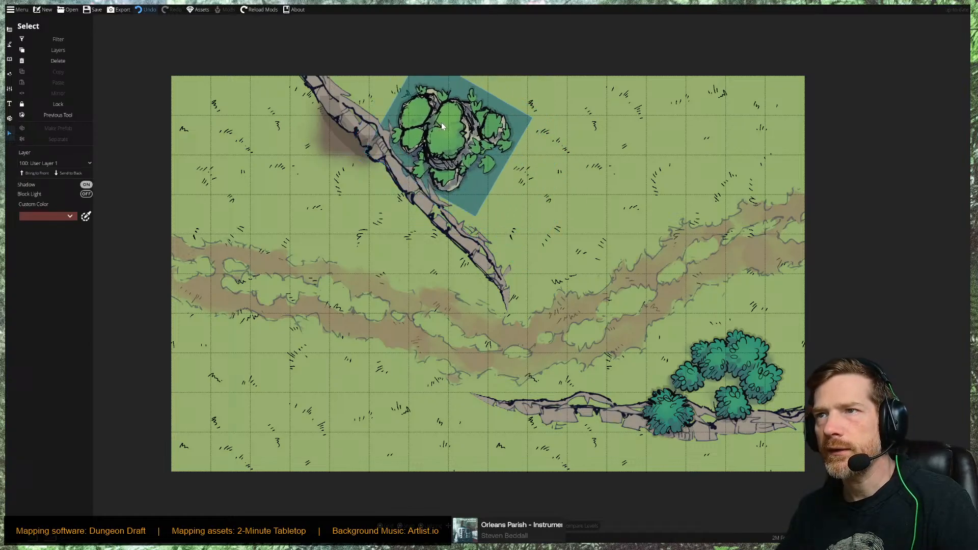
{"action": "left_click", "coordinate": [481, 51]}
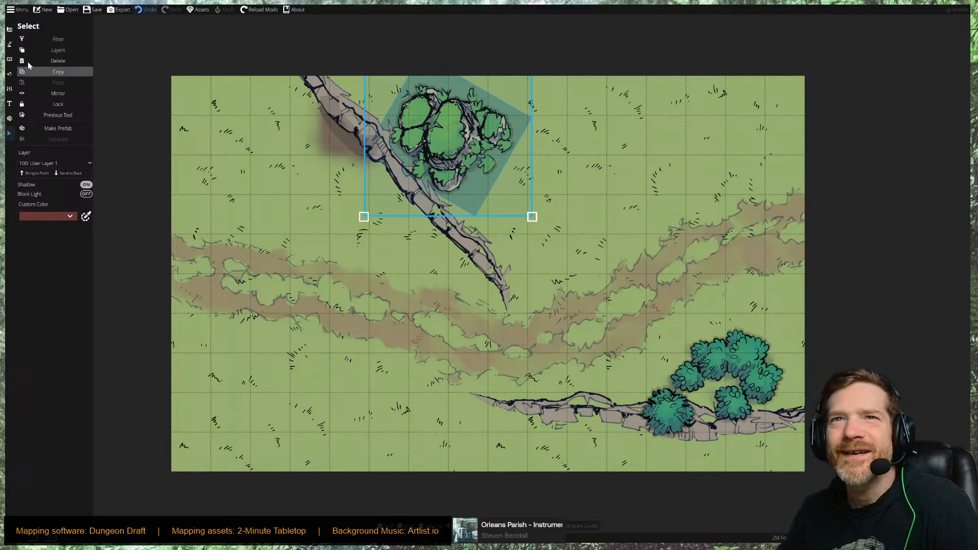
Try once more to select the shadow patch on the upper cliff directly.
{"action": "left_click", "coordinate": [9, 45]}
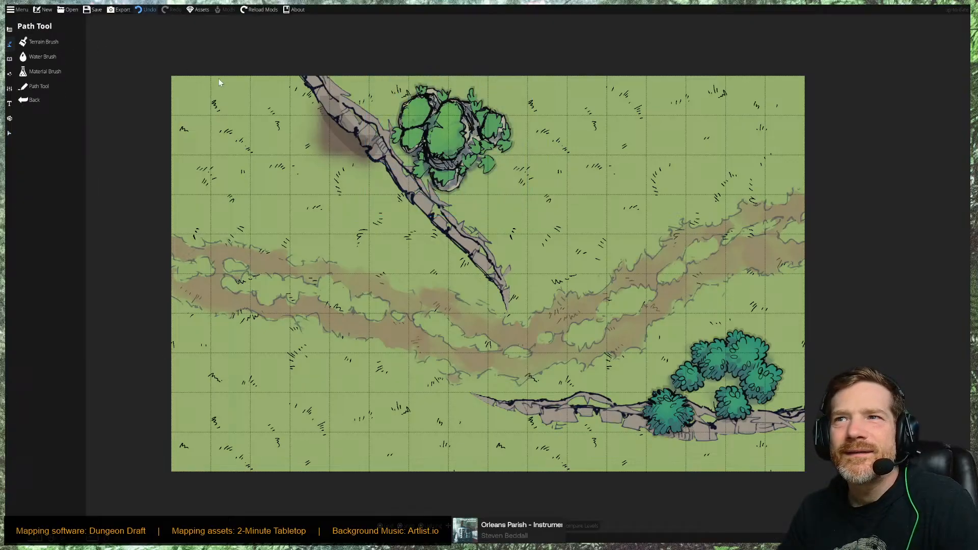
{"action": "left_click", "coordinate": [9, 134]}
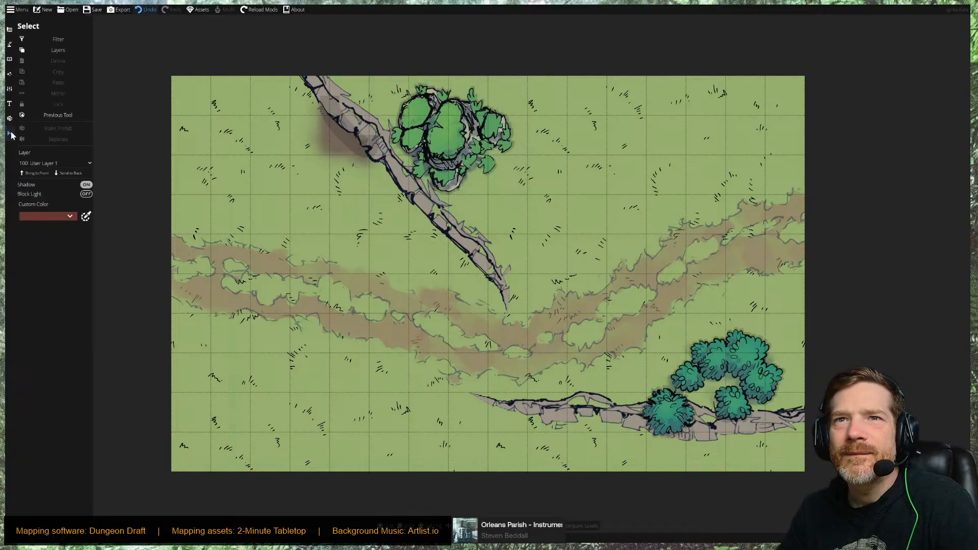
{"action": "left_click", "coordinate": [350, 135]}
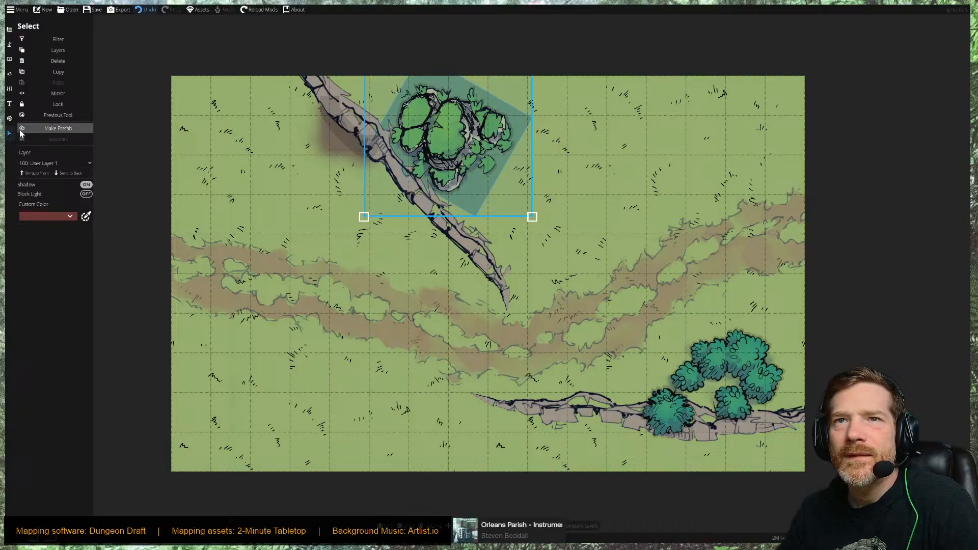
Enable path point editing and try both Over and Under sorting for the upper cliff's shadow, ending on Under.
{"action": "left_click", "coordinate": [11, 45]}
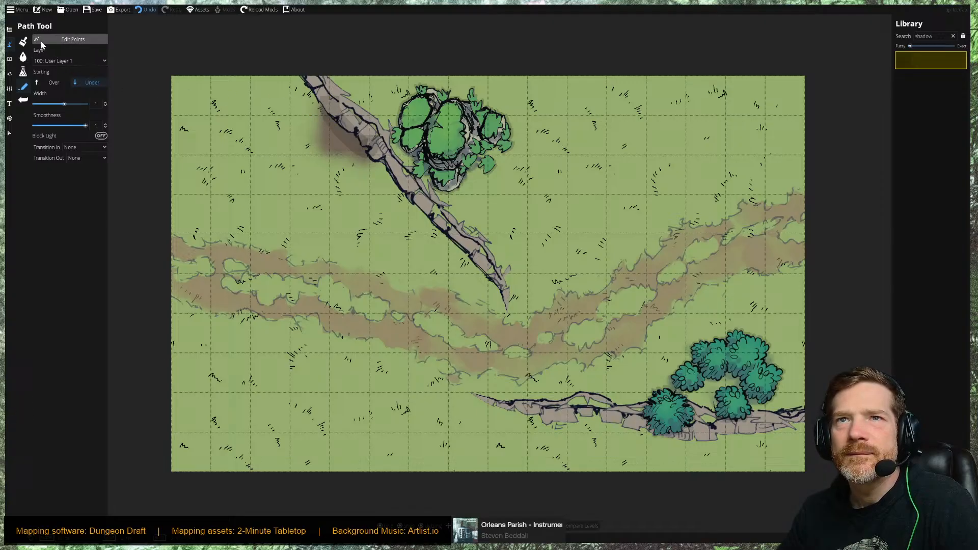
{"action": "left_click", "coordinate": [71, 39]}
{"action": "left_click", "coordinate": [332, 124]}
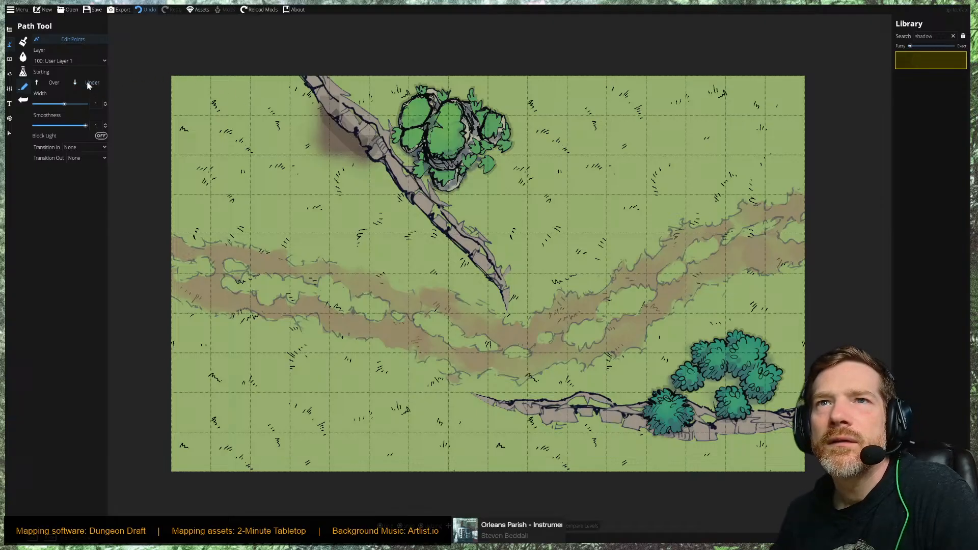
{"action": "left_click", "coordinate": [51, 83]}
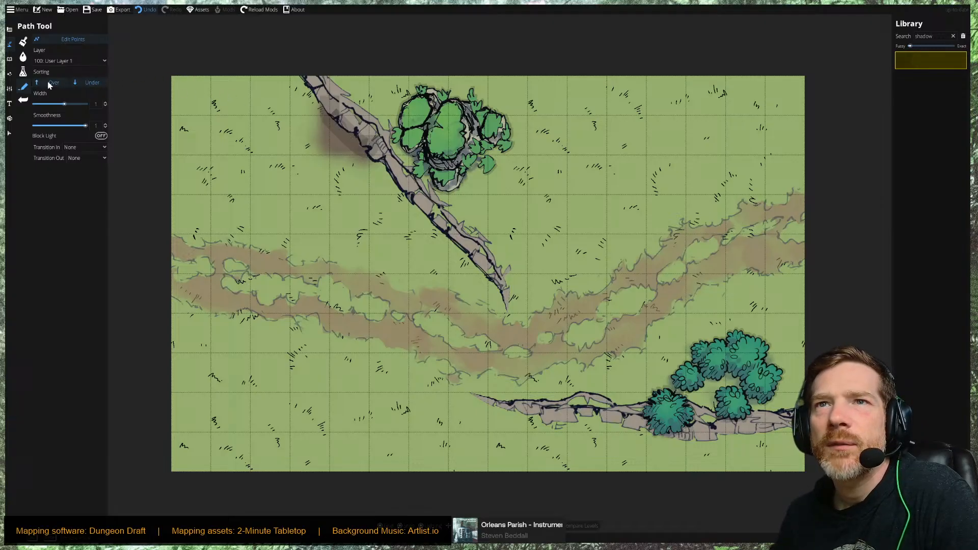
{"action": "left_click", "coordinate": [87, 85]}
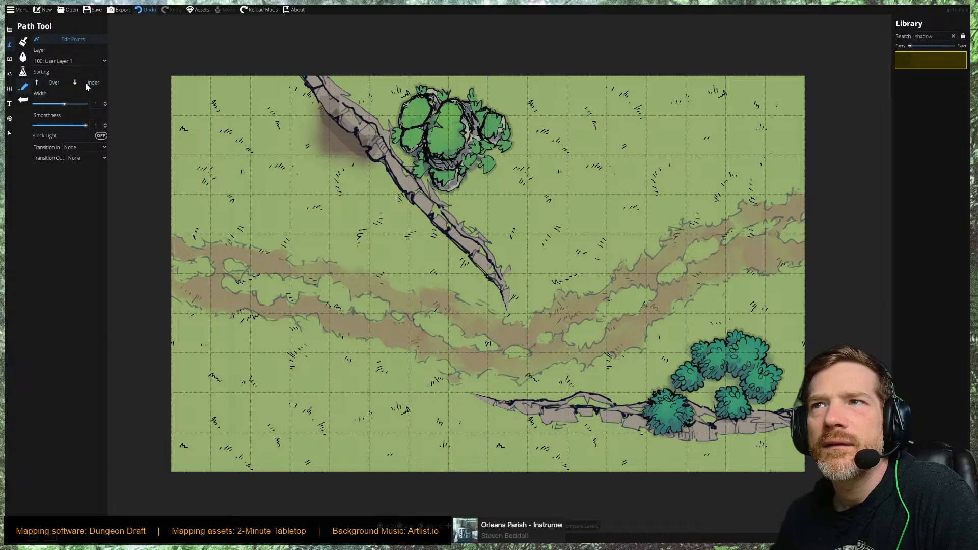
Adjust the points of the upper cliff's path, and try Over sorting before setting it back to Under.
{"action": "left_click", "coordinate": [317, 79]}
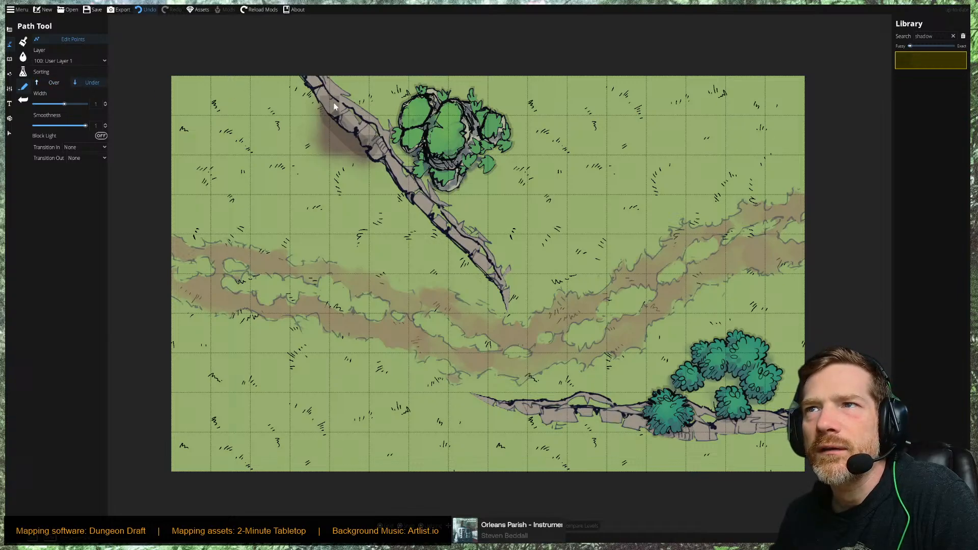
{"action": "left_click", "coordinate": [429, 202]}
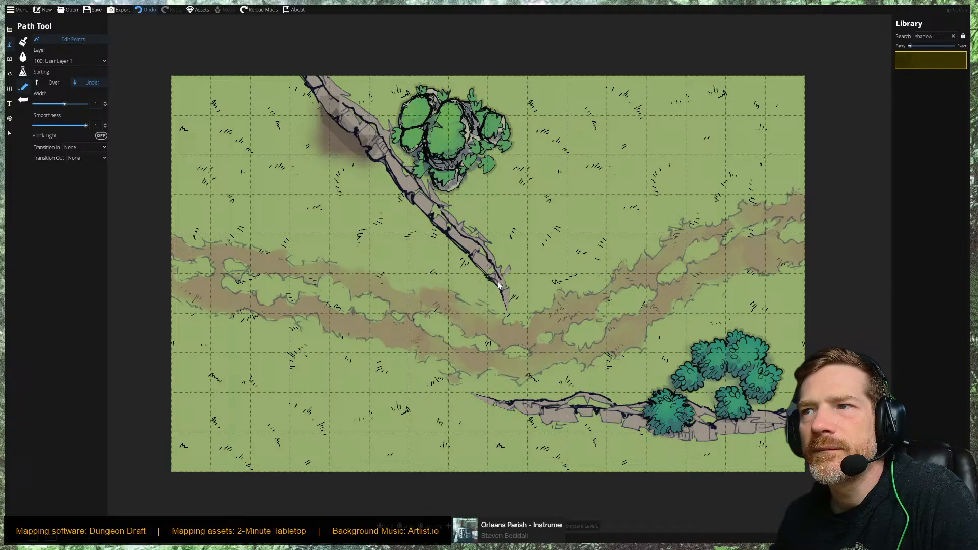
{"action": "right_click", "coordinate": [341, 145]}
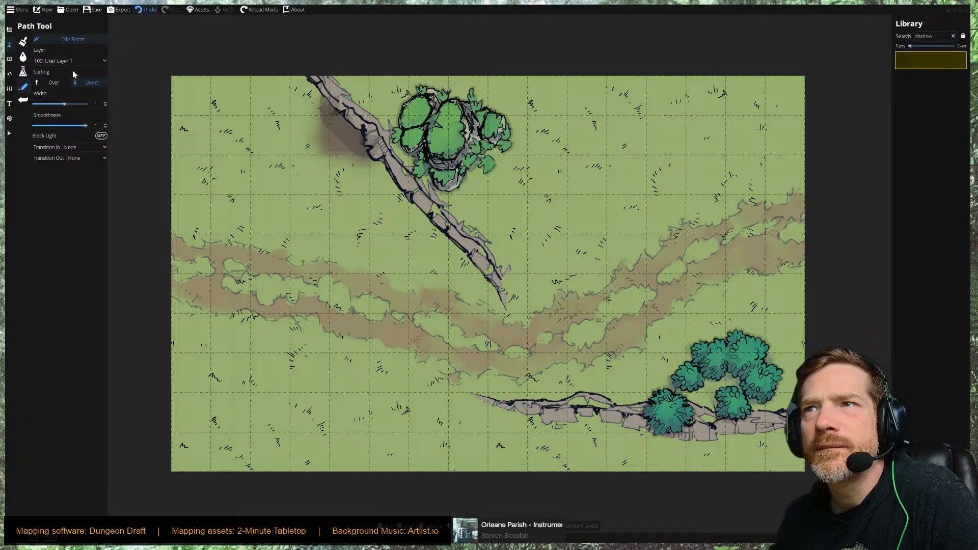
{"action": "left_click", "coordinate": [44, 83]}
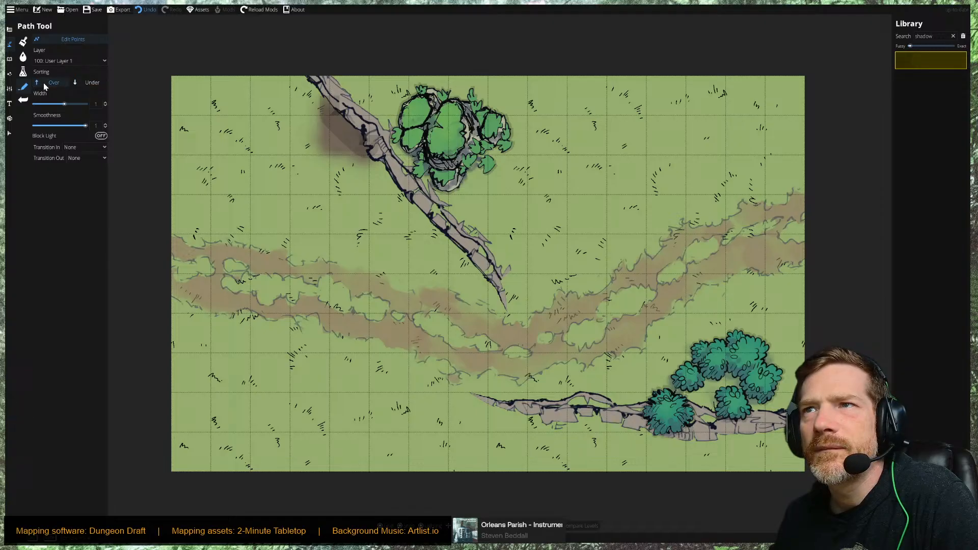
{"action": "left_click", "coordinate": [89, 83]}
{"action": "left_click", "coordinate": [344, 135]}
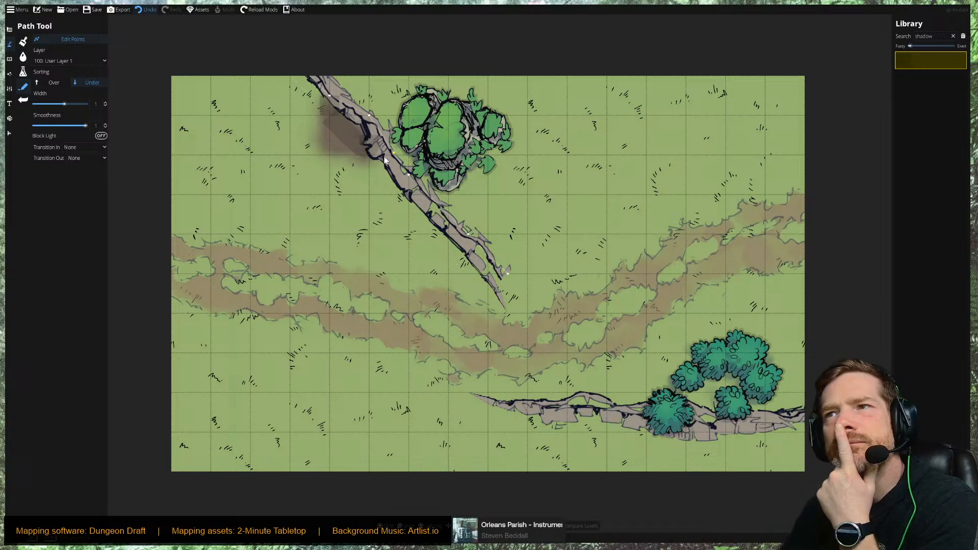
Try to select the shadow patch beside the upper cliff, both directly and with an area selection.
{"action": "left_click", "coordinate": [9, 133]}
{"action": "left_click", "coordinate": [339, 142]}
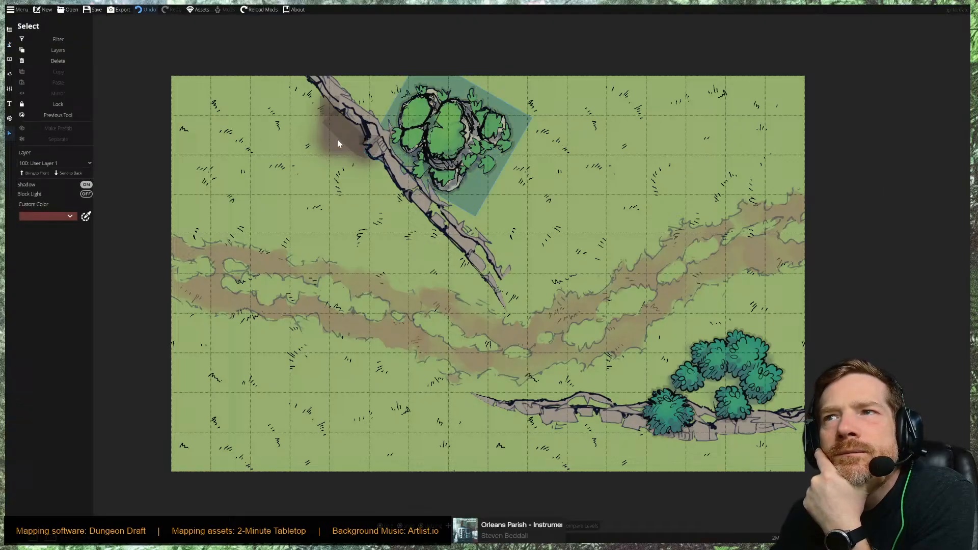
{"action": "left_click", "coordinate": [271, 53]}
{"action": "left_click_drag", "start_coordinate": [268, 45], "coordinate": [367, 203]}
{"action": "left_click", "coordinate": [367, 204]}
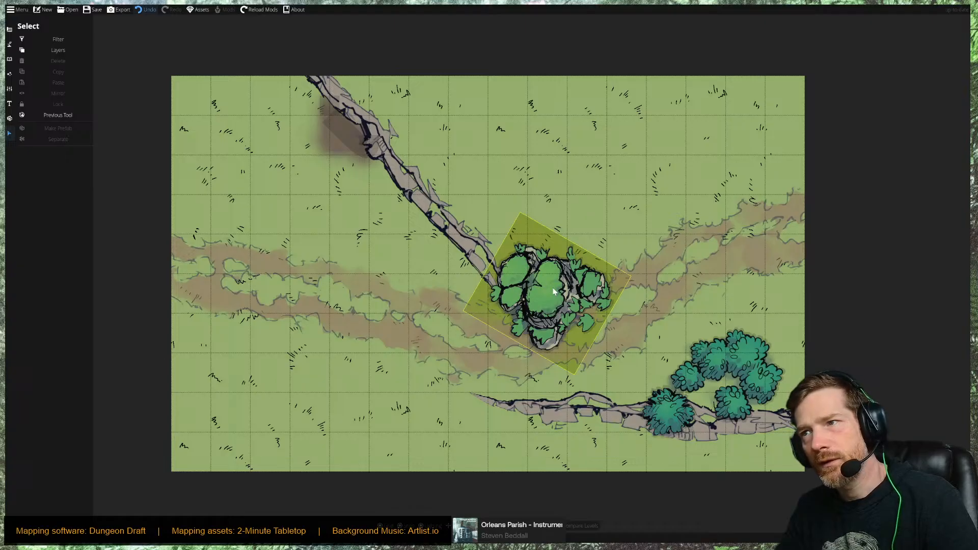
Move the mossy boulders to the map's upper edge, just beside the upper cliff.
{"action": "left_click_drag", "start_coordinate": [553, 277], "coordinate": [472, 150]}
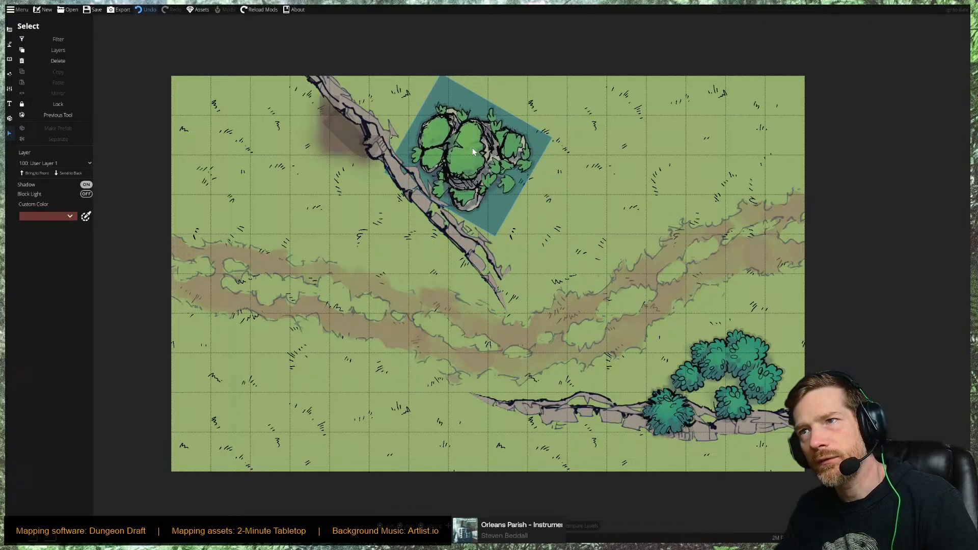
{"action": "left_click", "coordinate": [472, 148]}
{"action": "left_click", "coordinate": [490, 77]}
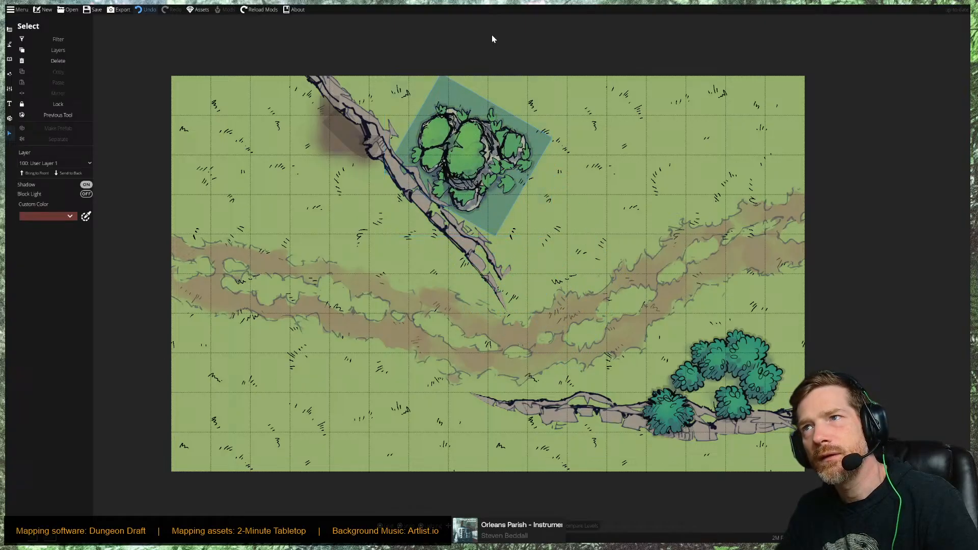
{"action": "left_click_drag", "start_coordinate": [467, 144], "coordinate": [407, 87]}
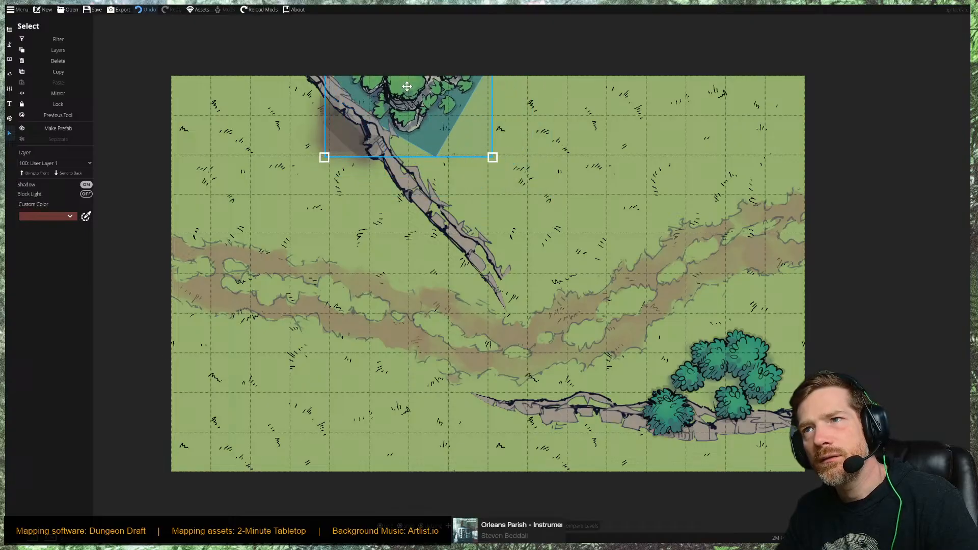
{"action": "left_click", "coordinate": [331, 205]}
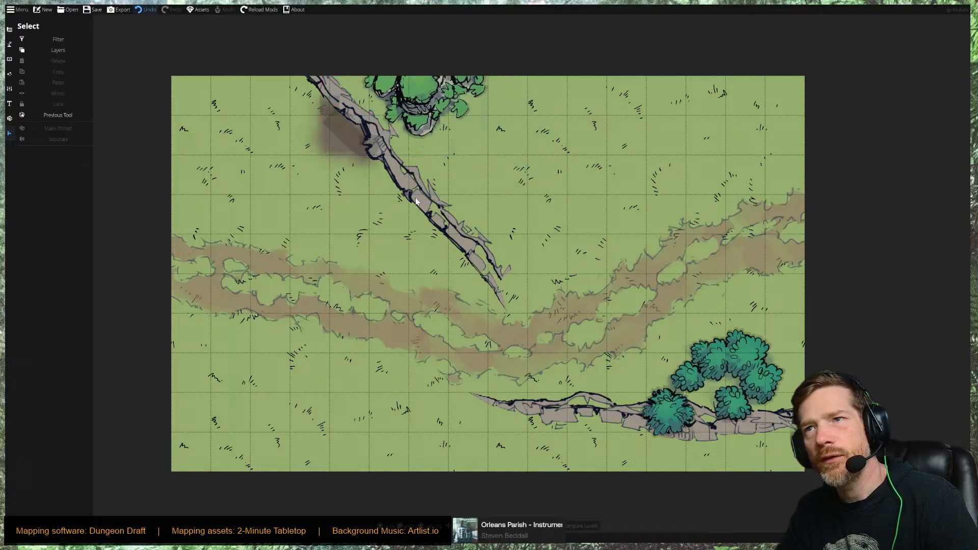
{"action": "left_click", "coordinate": [433, 98]}
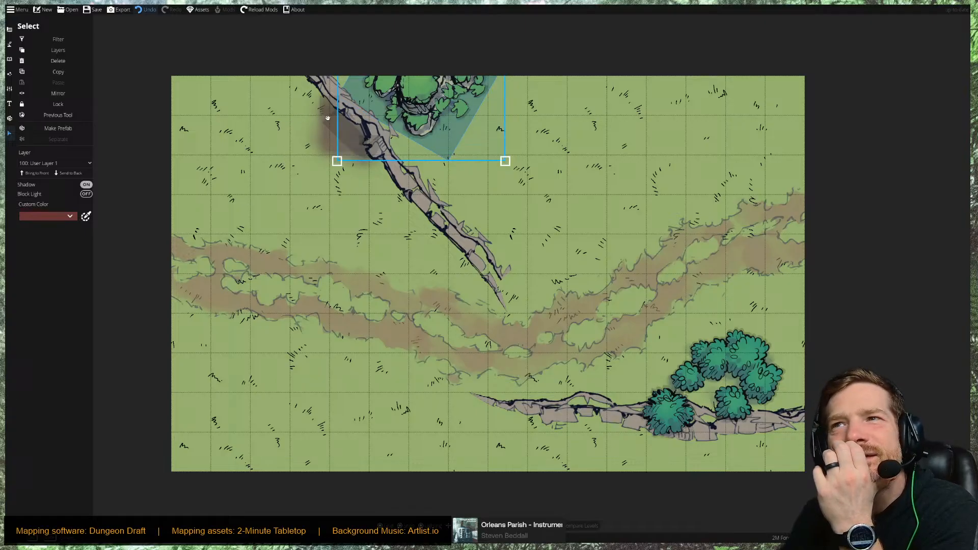
Restart the Select tool and try to pick the shadow patch beside the upper cliff.
{"action": "left_click", "coordinate": [10, 60]}
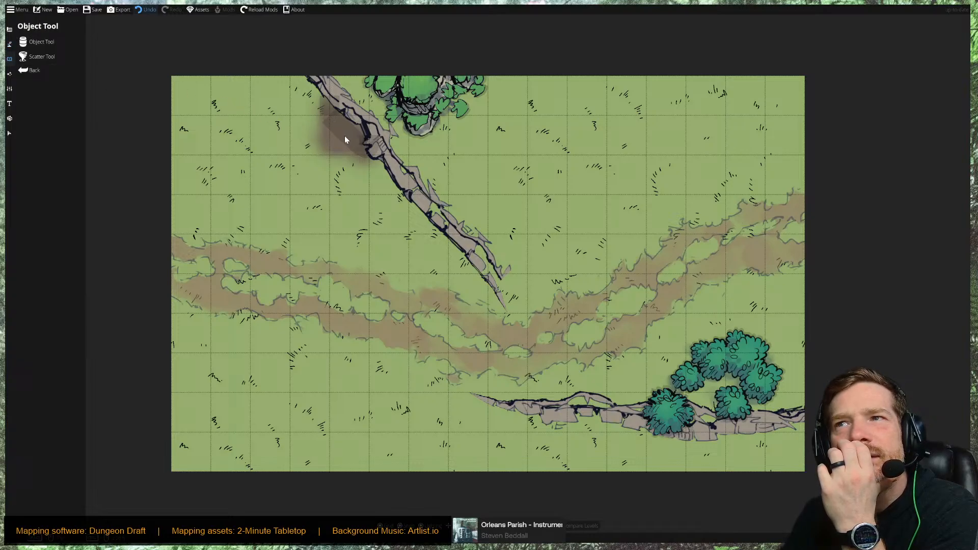
{"action": "left_click", "coordinate": [11, 133]}
{"action": "left_click", "coordinate": [10, 134]}
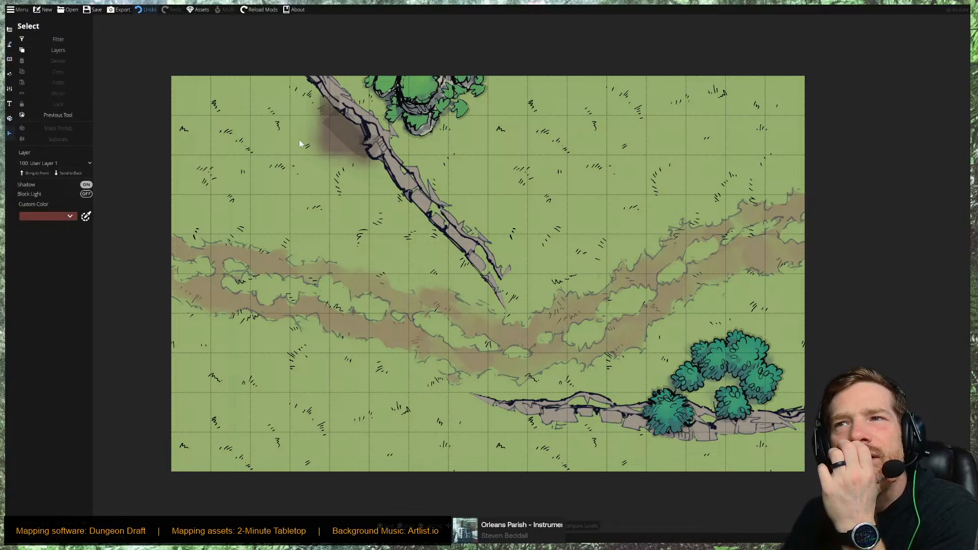
{"action": "left_click", "coordinate": [337, 131]}
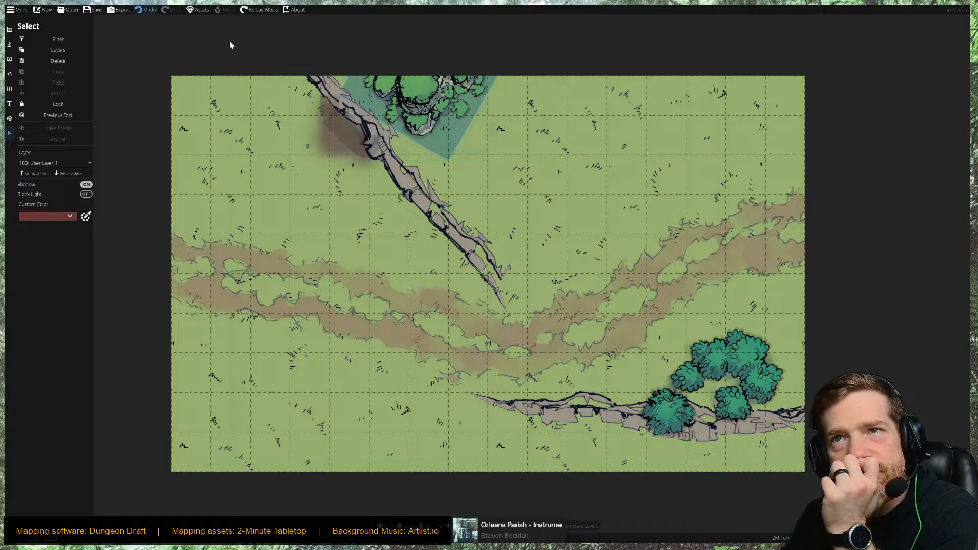
Return to the Path Tool, toggle point editing off and on, and try to pick the shadow's path beside the upper cliff.
{"action": "left_click", "coordinate": [9, 29]}
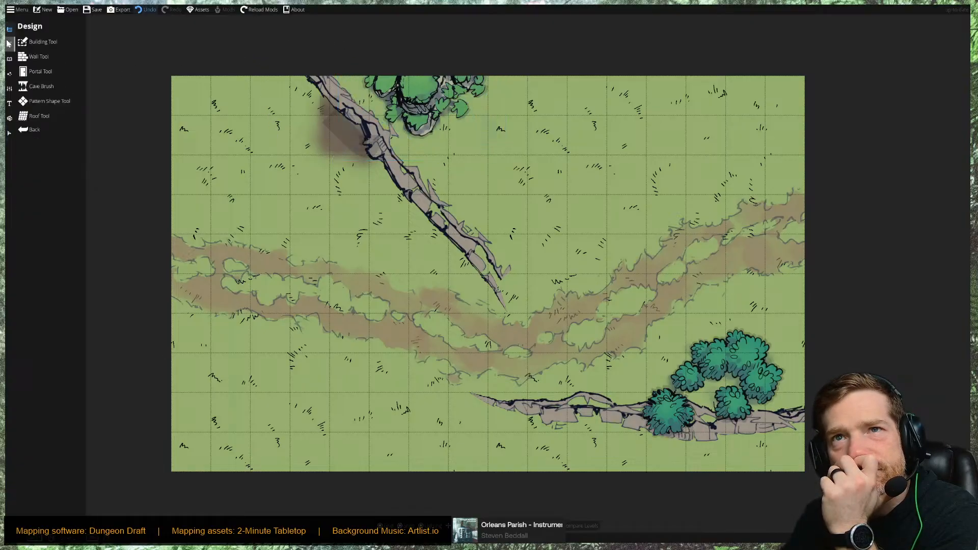
{"action": "left_click", "coordinate": [8, 44]}
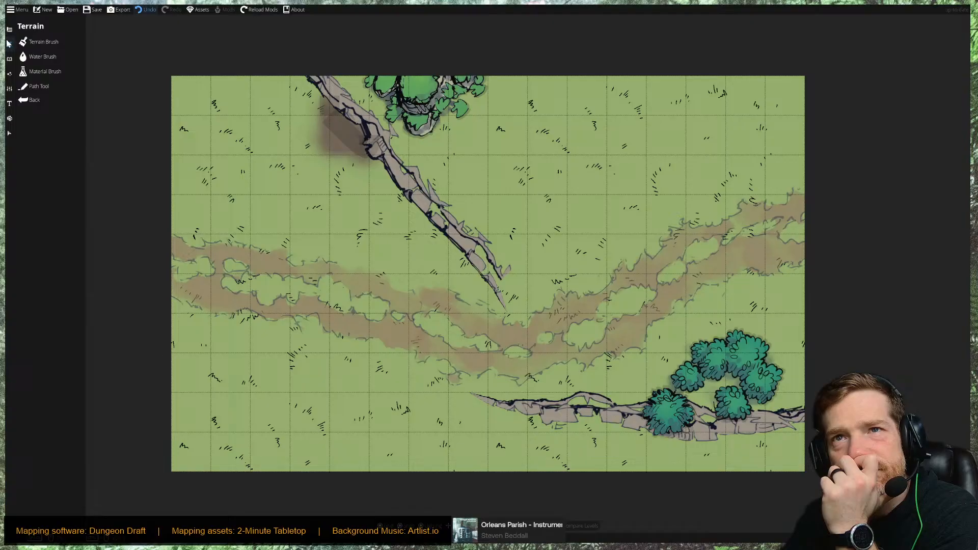
{"action": "left_click", "coordinate": [23, 86]}
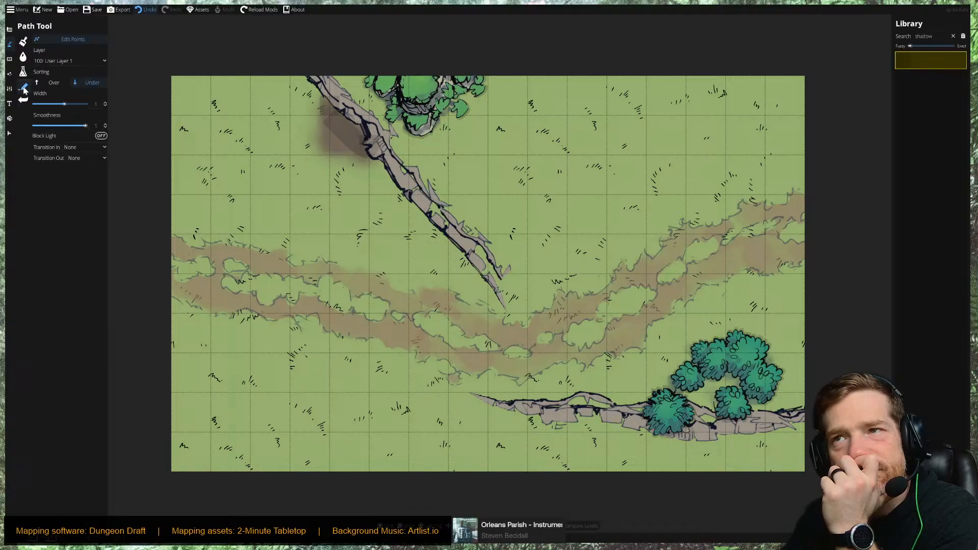
{"action": "left_click", "coordinate": [24, 56]}
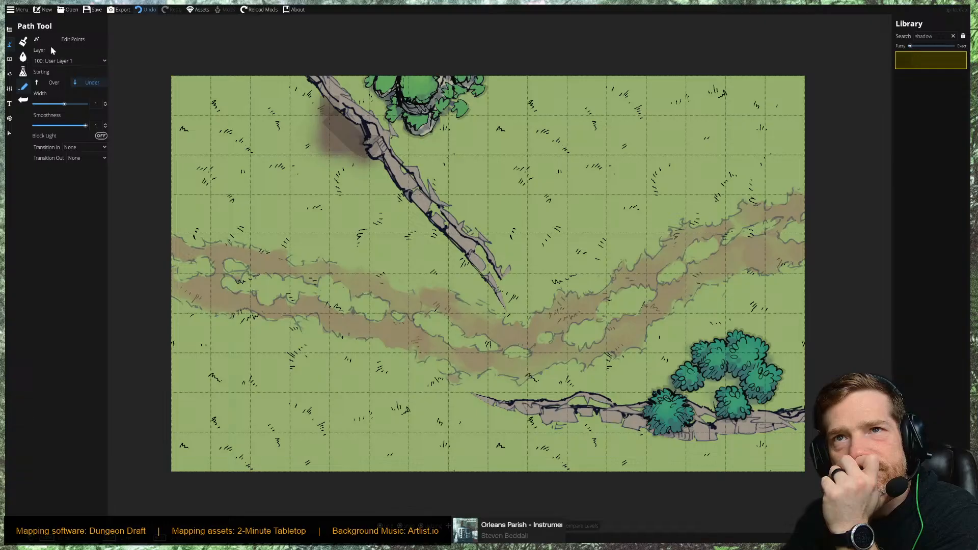
{"action": "left_click", "coordinate": [342, 108]}
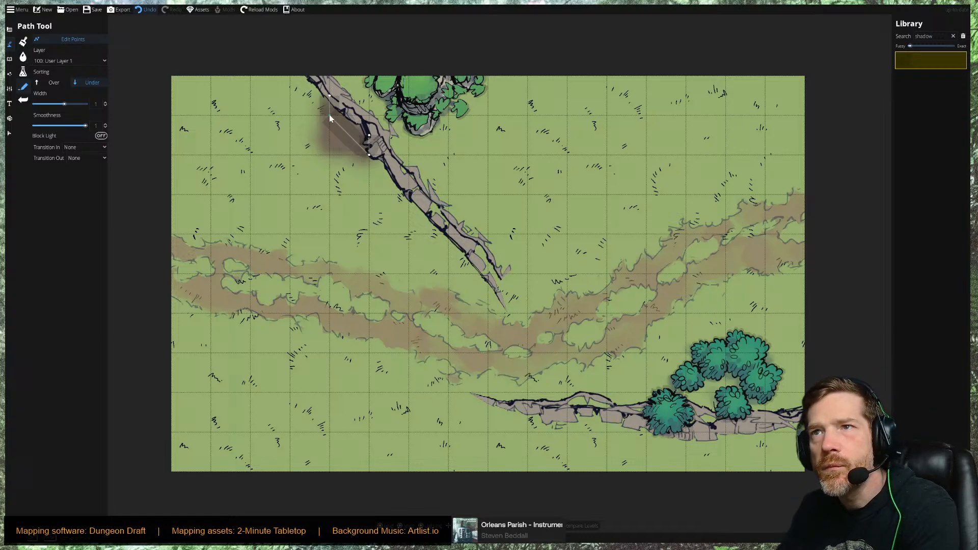
{"action": "key", "text": "Escape"}
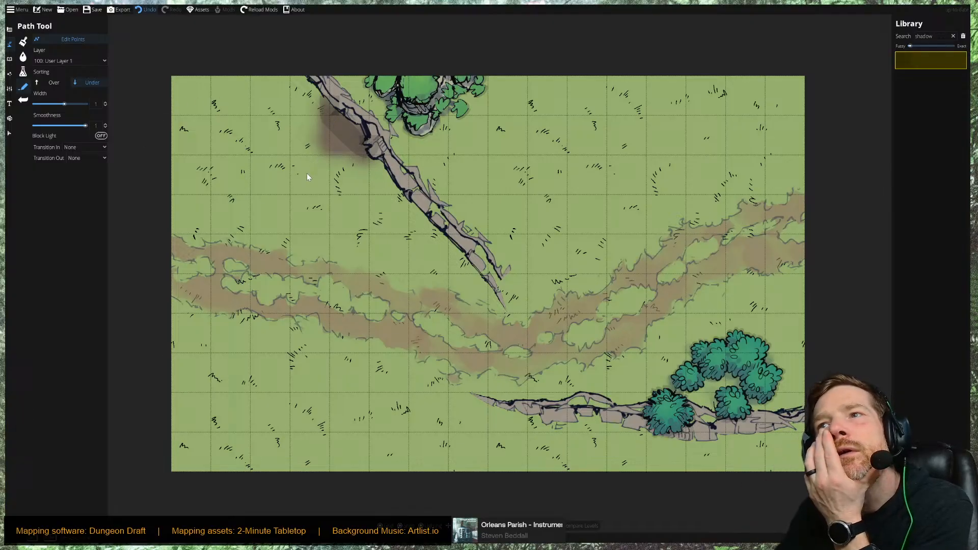
{"action": "left_click", "coordinate": [330, 127]}
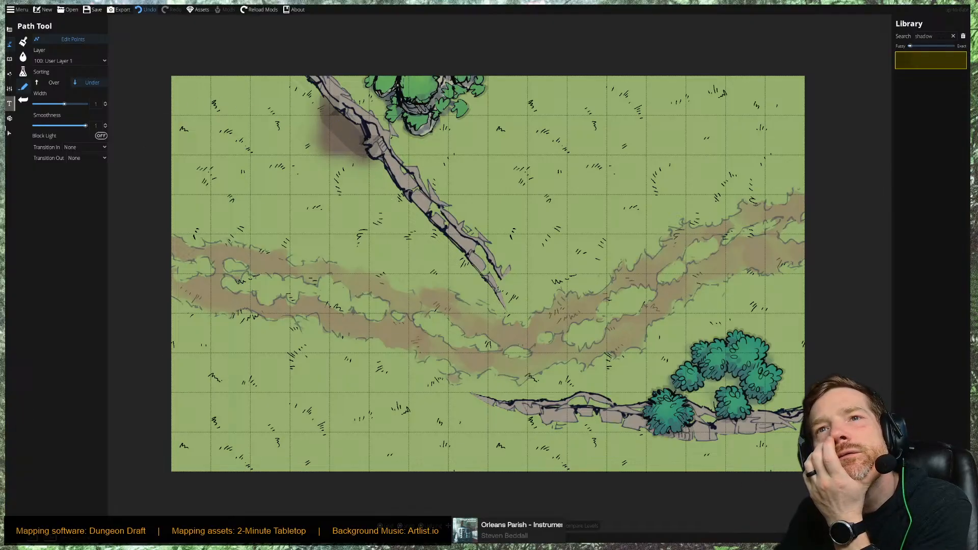
Turn off path point editing and try again to select the upper cliff's shadow with the Select tool.
{"action": "left_click", "coordinate": [10, 134]}
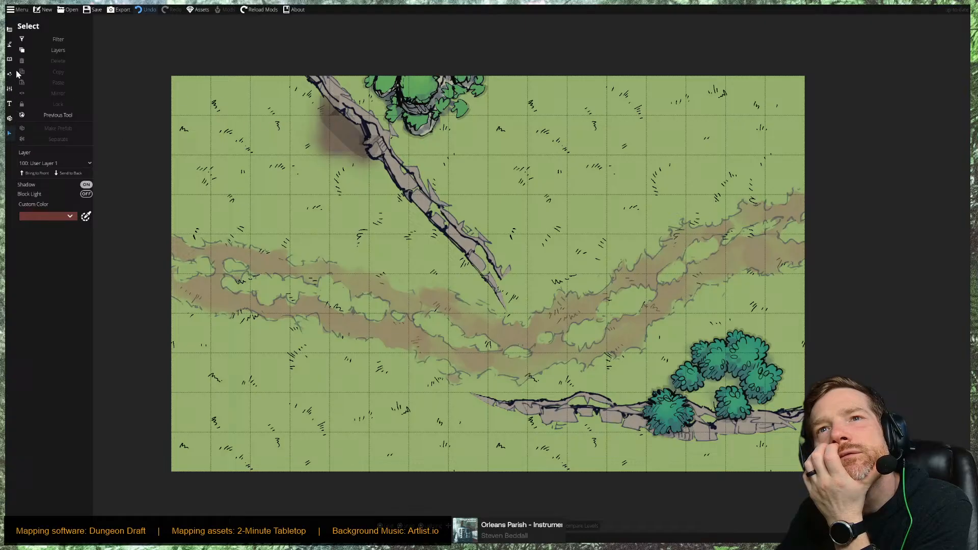
{"action": "left_click", "coordinate": [11, 45]}
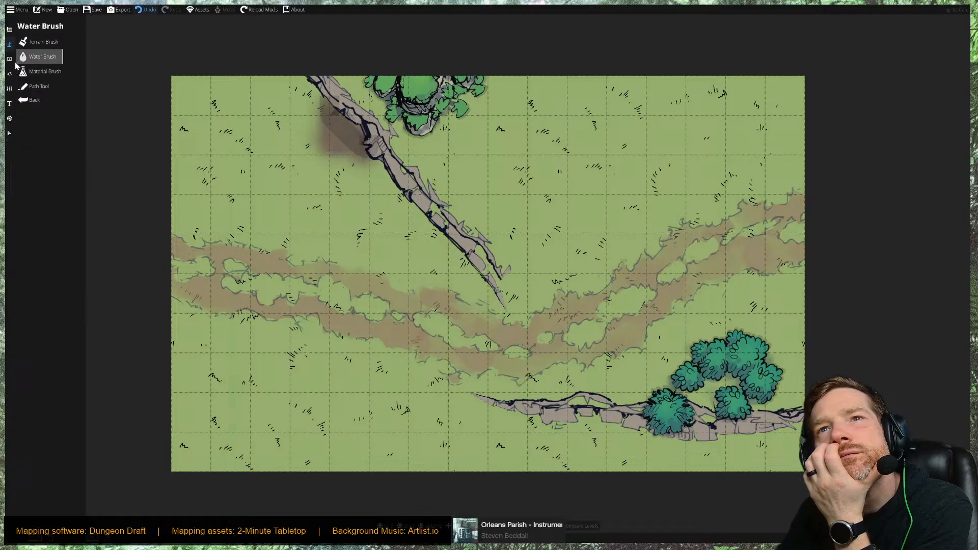
{"action": "left_click", "coordinate": [36, 86]}
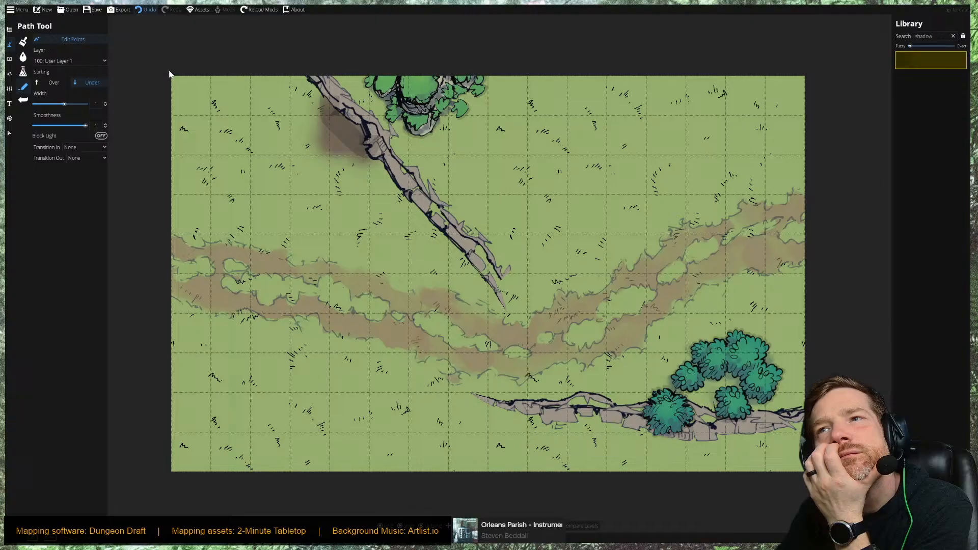
{"action": "left_click", "coordinate": [350, 142]}
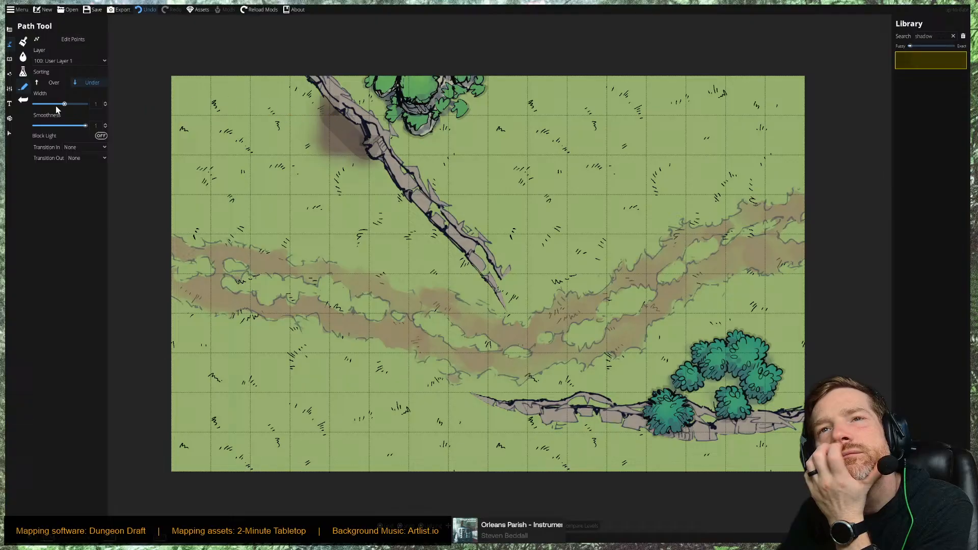
{"action": "left_click", "coordinate": [9, 134]}
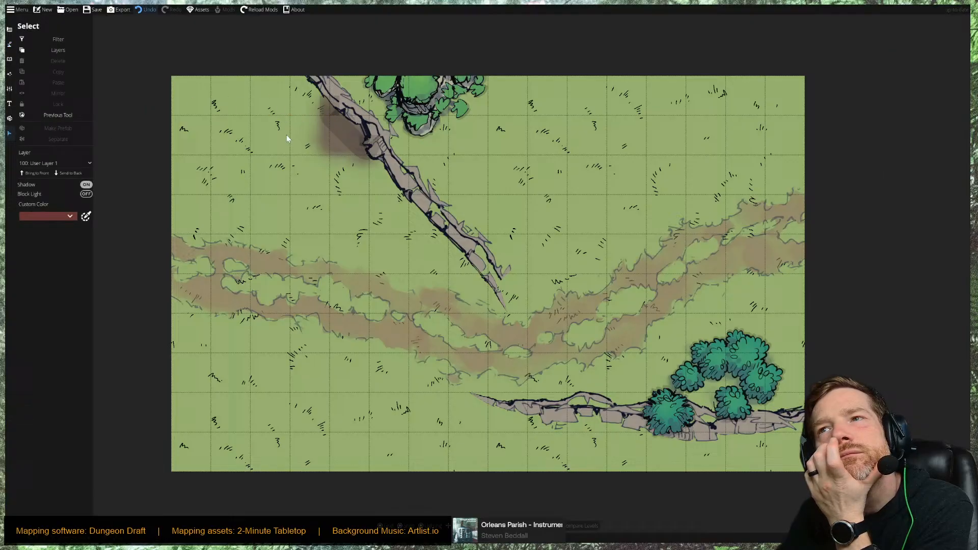
{"action": "left_click", "coordinate": [342, 128]}
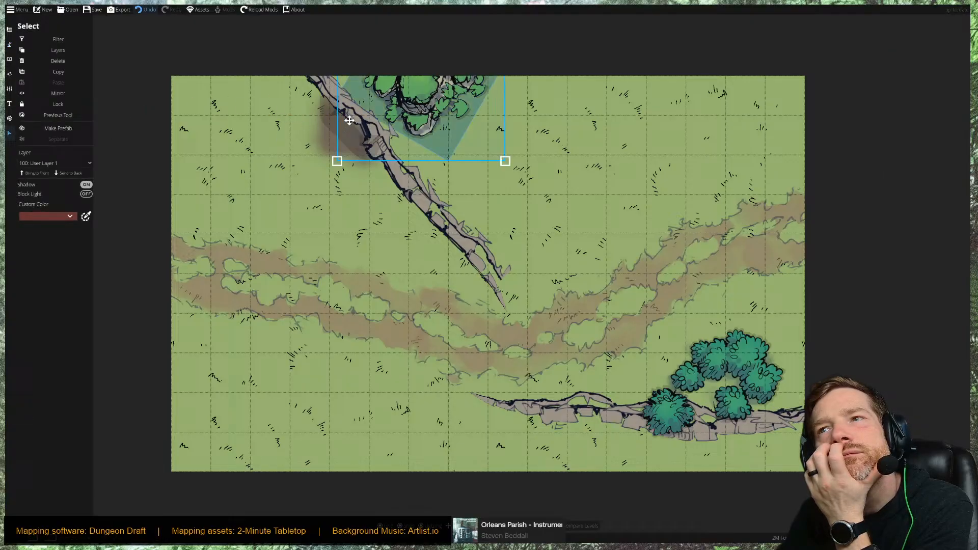
{"action": "left_click", "coordinate": [280, 62]}
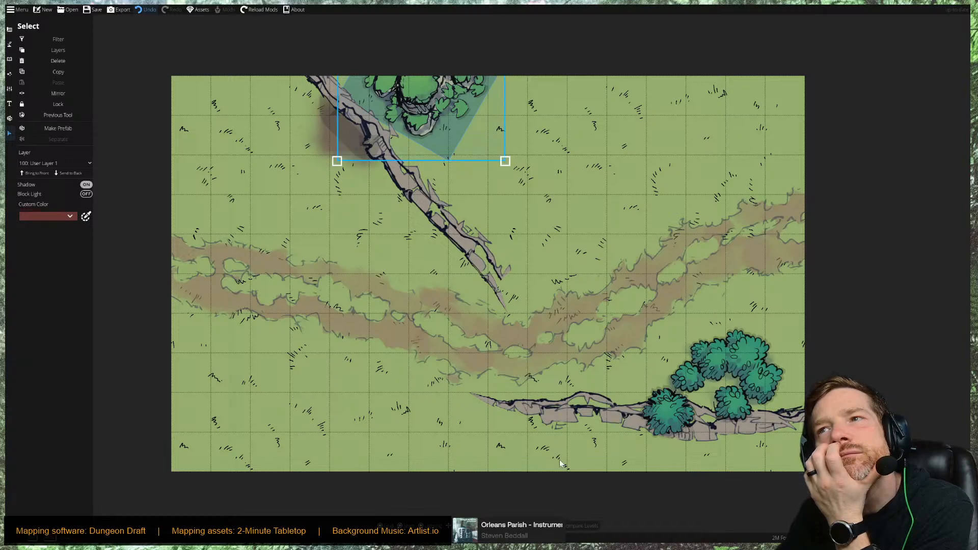
Select the bushes by the lower cliff, check which layers the selection filter includes, and save the map.
{"action": "left_click_drag", "start_coordinate": [560, 460], "coordinate": [857, 268]}
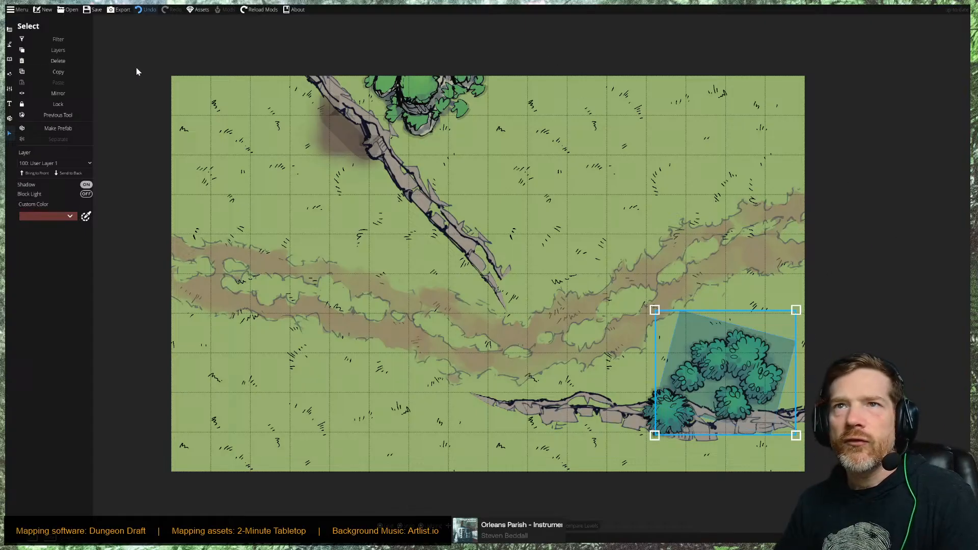
{"action": "left_click", "coordinate": [57, 51]}
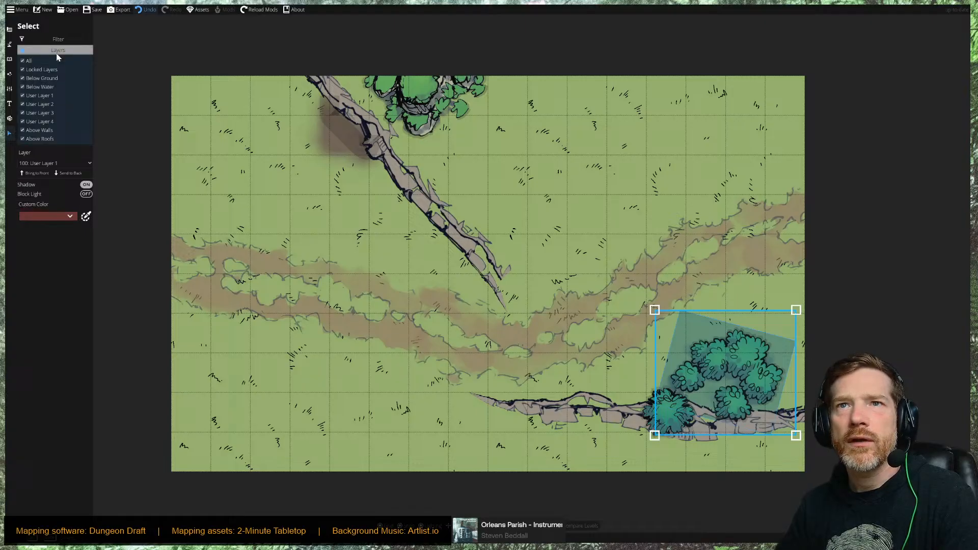
{"action": "left_click", "coordinate": [57, 54]}
{"action": "left_click", "coordinate": [50, 48]}
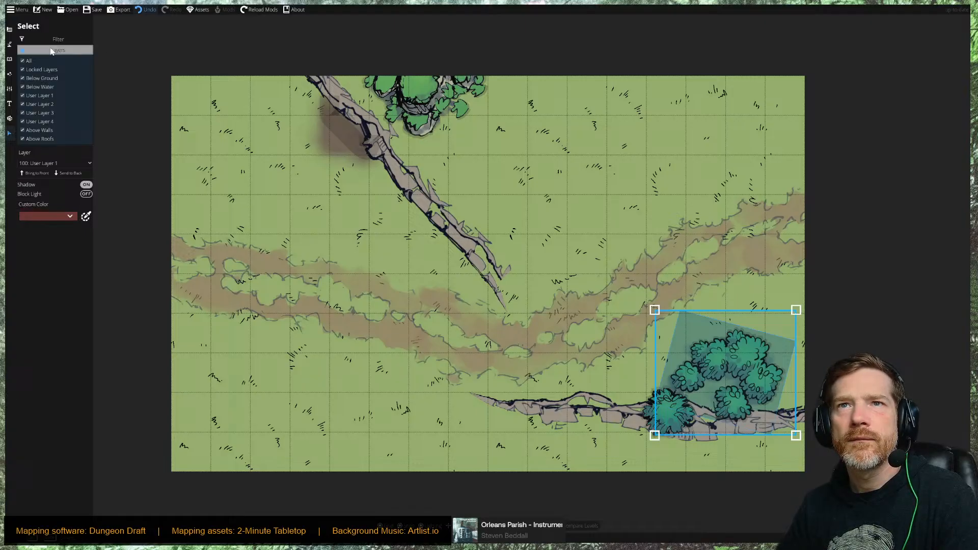
{"action": "left_click", "coordinate": [50, 49]}
{"action": "left_click", "coordinate": [121, 54]}
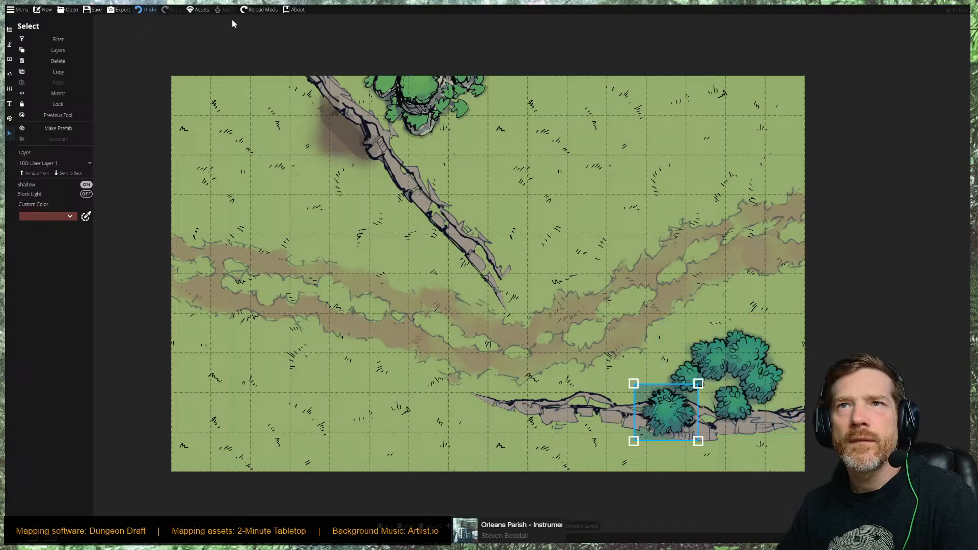
{"action": "left_click", "coordinate": [154, 57]}
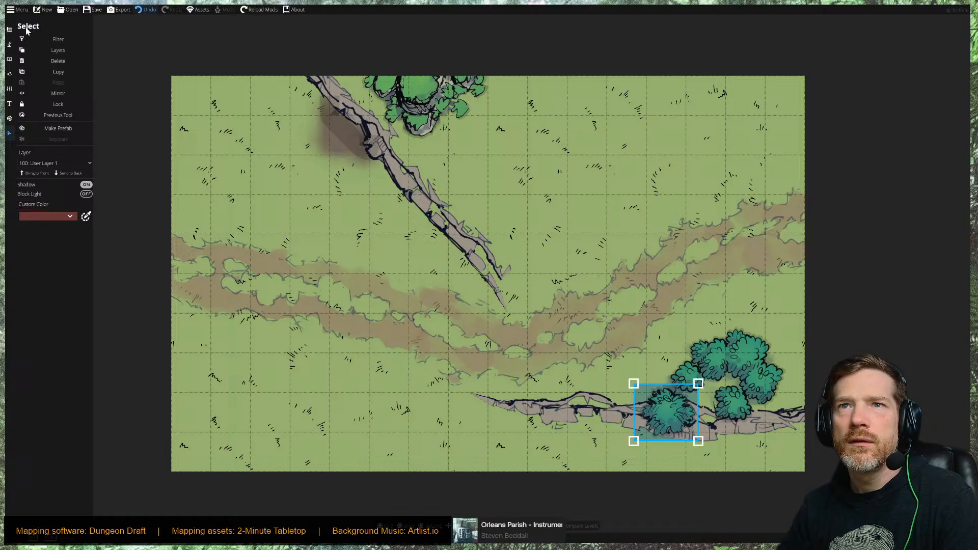
{"action": "left_click", "coordinate": [93, 10]}
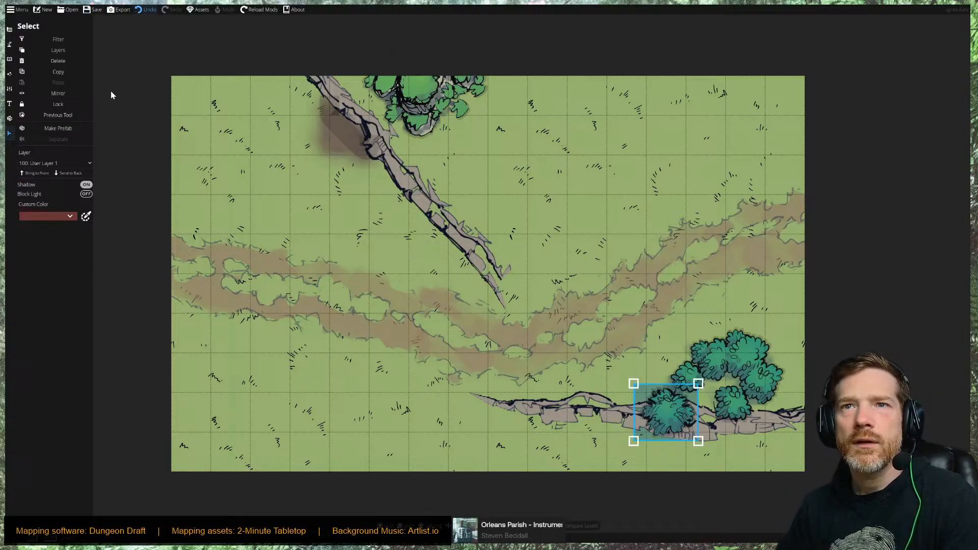
Create a new level labelled "den" without cloning another level, and switch to it.
{"action": "left_click", "coordinate": [10, 46]}
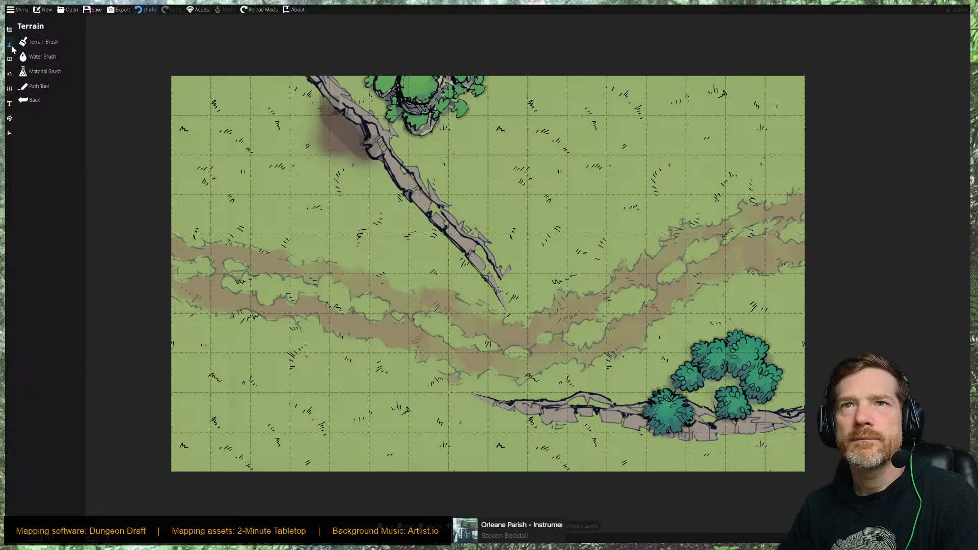
{"action": "left_click", "coordinate": [10, 30]}
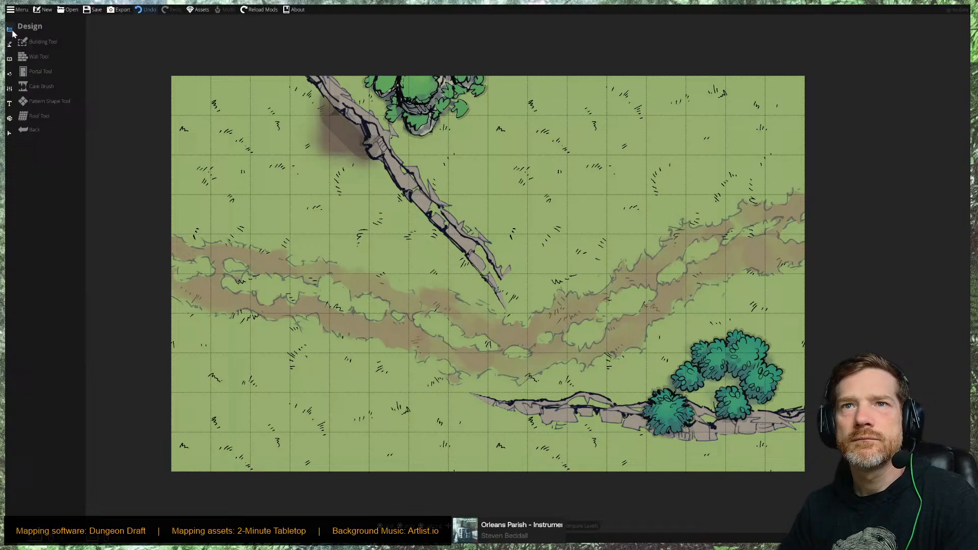
{"action": "left_click", "coordinate": [10, 89]}
{"action": "left_click", "coordinate": [41, 57]}
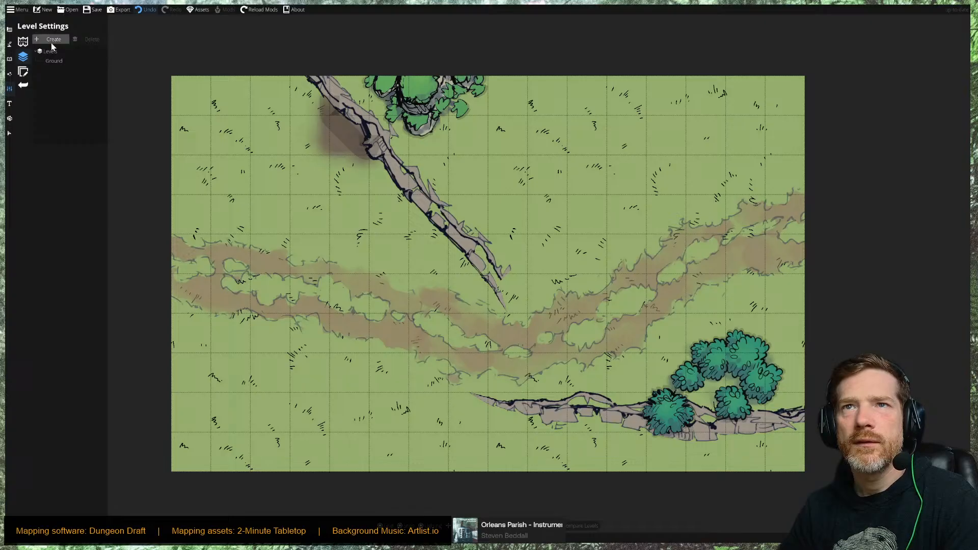
{"action": "left_click", "coordinate": [51, 45]}
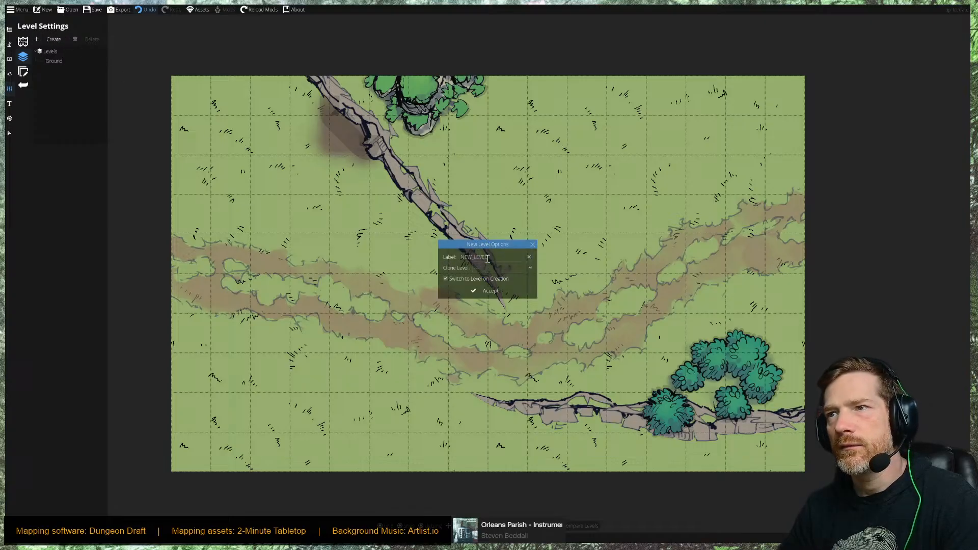
{"action": "left_click_drag", "start_coordinate": [487, 258], "coordinate": [454, 255]}
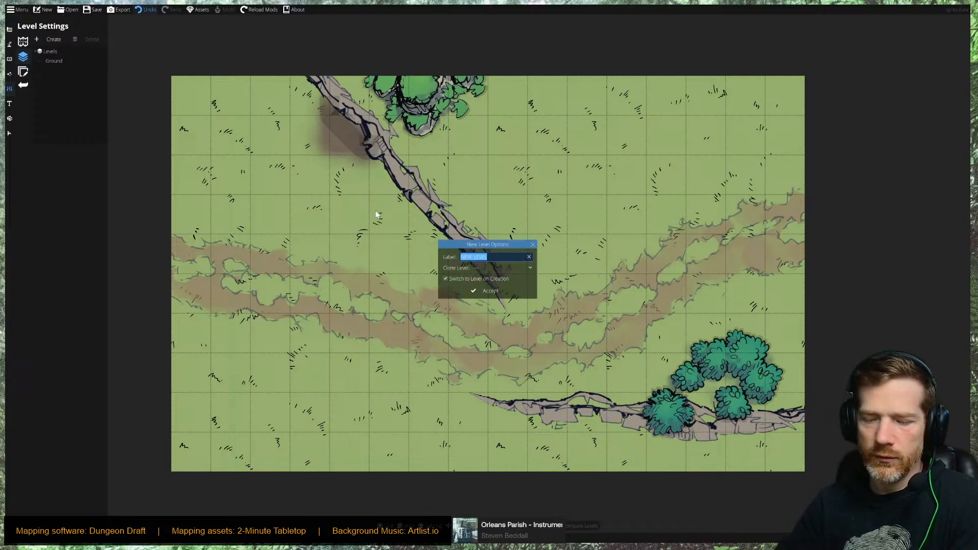
{"action": "type", "text": "den"}
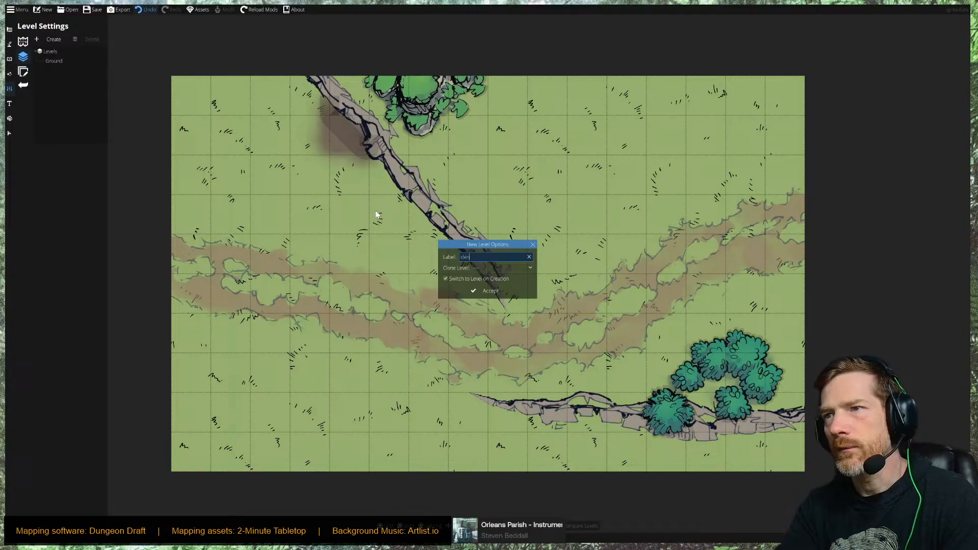
{"action": "left_click", "coordinate": [492, 291]}
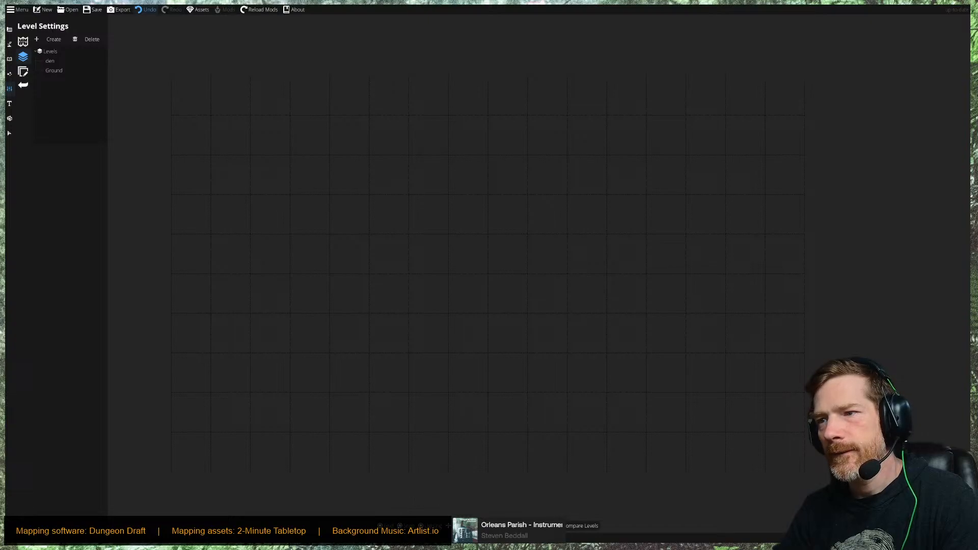
Compare levels with Ground as the reference level, setting its opacity to 33%.
{"action": "left_click", "coordinate": [561, 526]}
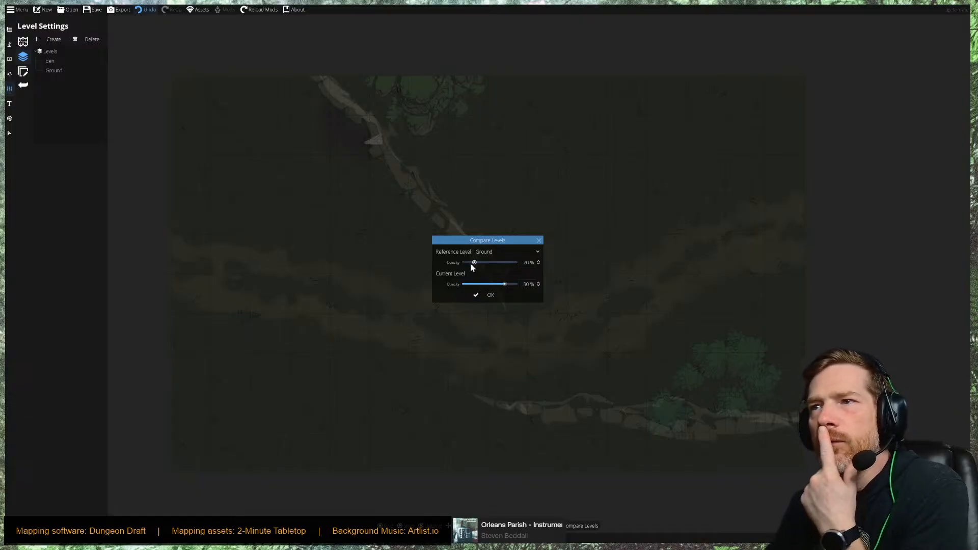
{"action": "left_click_drag", "start_coordinate": [474, 262], "coordinate": [482, 264]}
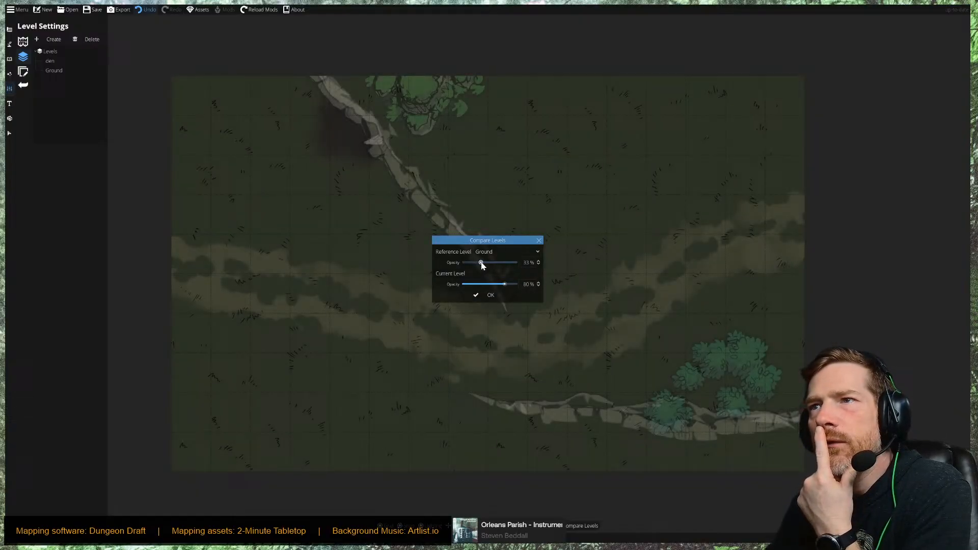
{"action": "left_click", "coordinate": [488, 295]}
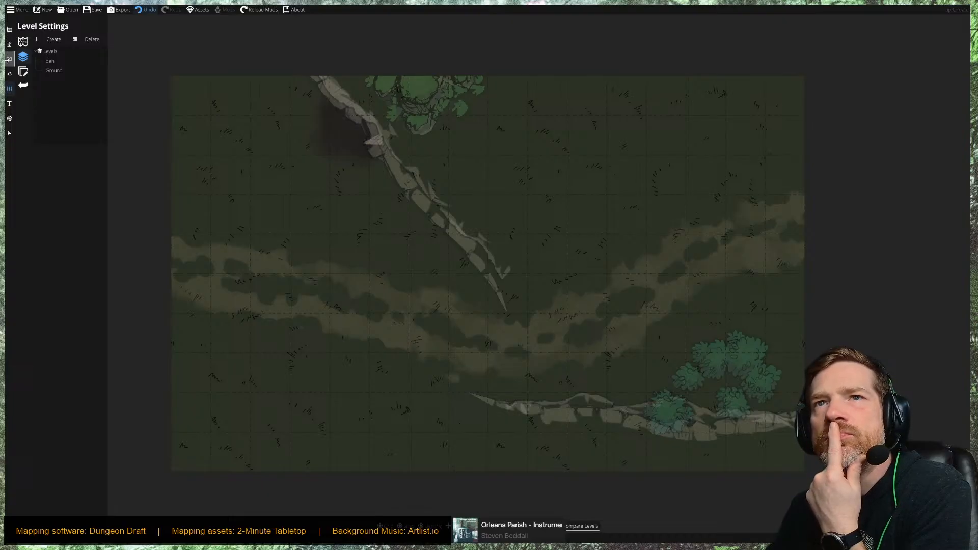
Choose the Cave Brush in Dig Cave mode with the gray stone style.
{"action": "left_click", "coordinate": [23, 72]}
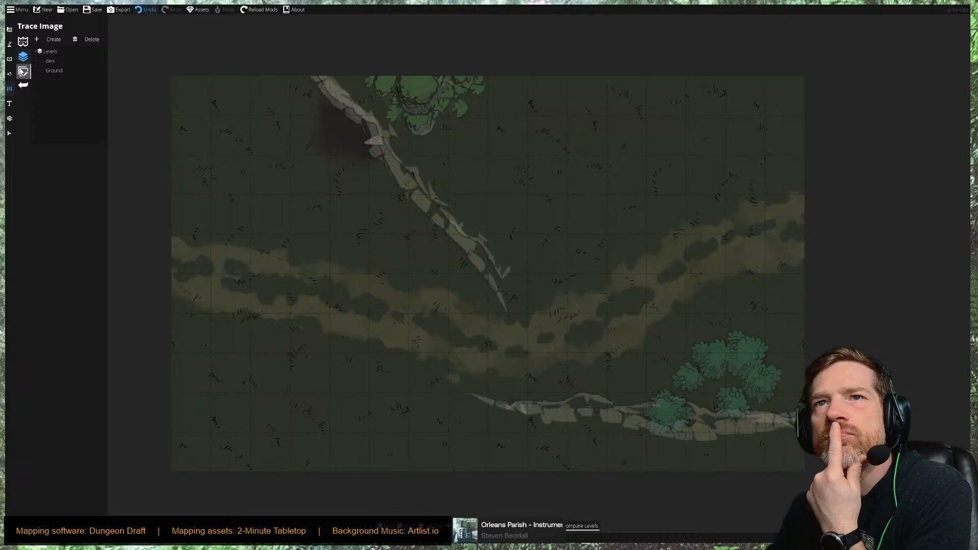
{"action": "left_click", "coordinate": [11, 59]}
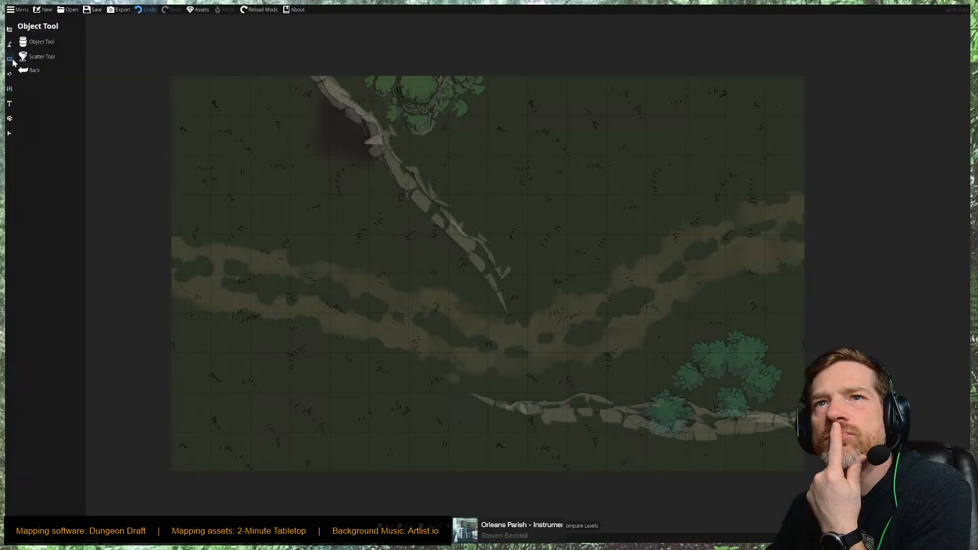
{"action": "left_click", "coordinate": [9, 29]}
{"action": "left_click", "coordinate": [45, 43]}
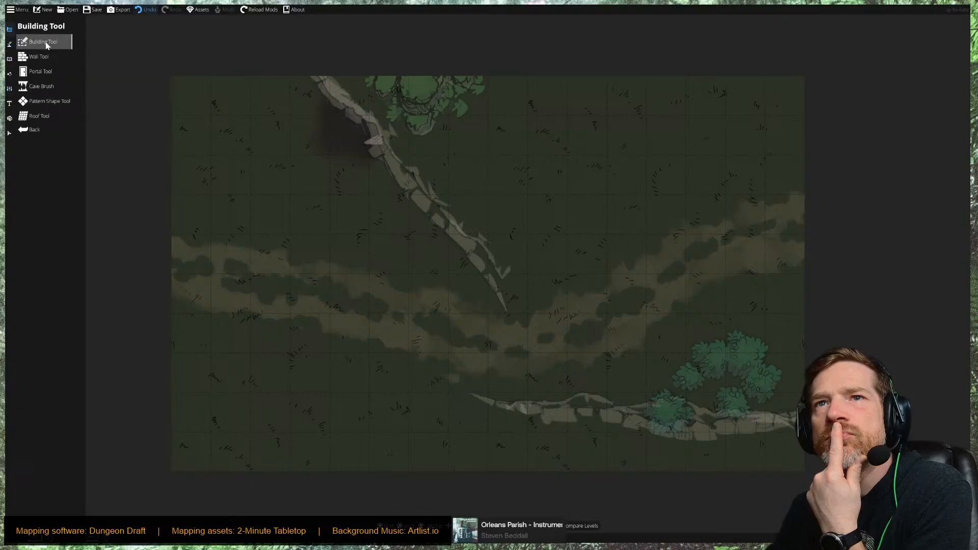
{"action": "left_click", "coordinate": [38, 85]}
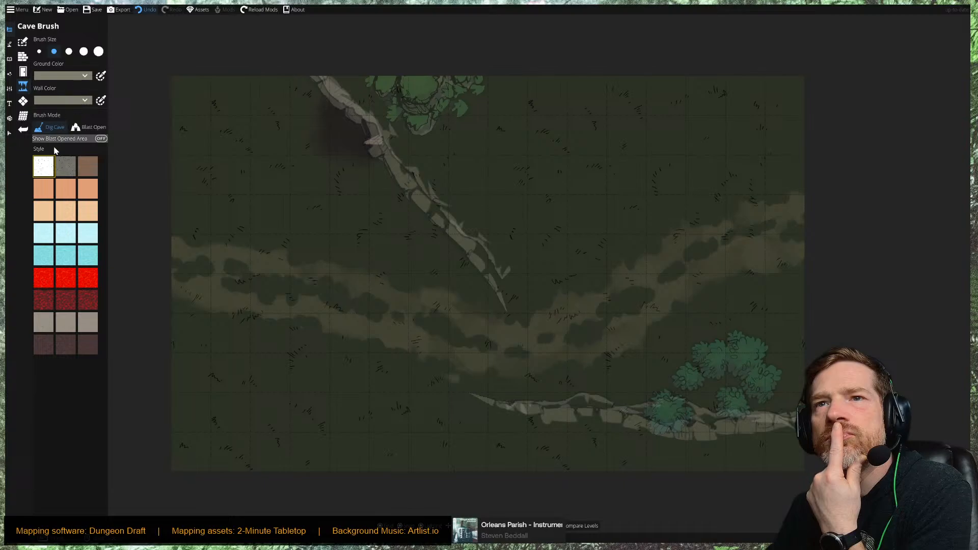
{"action": "left_click", "coordinate": [70, 169]}
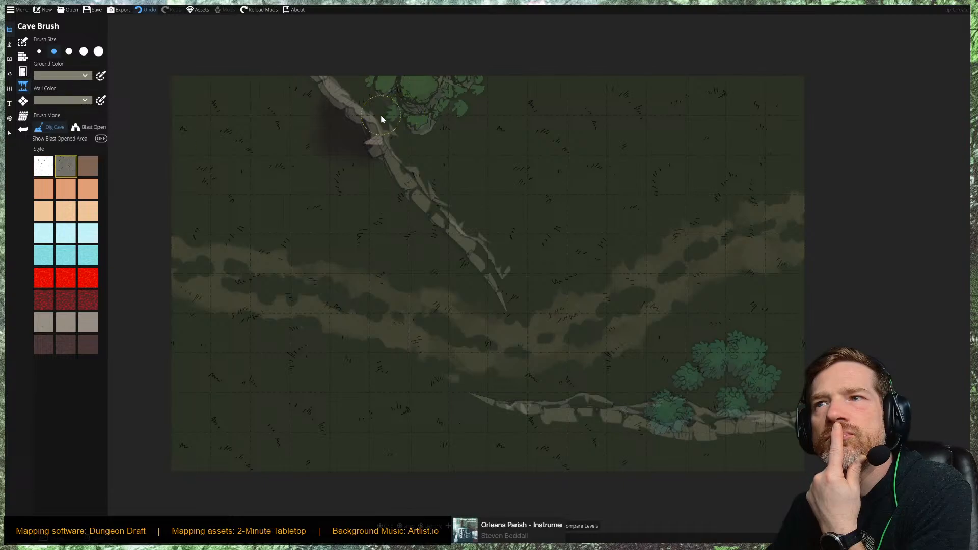
{"action": "mouse_move", "coordinate": [393, 114]}
{"action": "left_mouse_down"}
{"action": "mouse_move", "coordinate": [430, 104]}
{"action": "mouse_move", "coordinate": [420, 113]}
{"action": "mouse_move", "coordinate": [434, 131]}
{"action": "mouse_move", "coordinate": [527, 212]}
{"action": "left_mouse_up"}
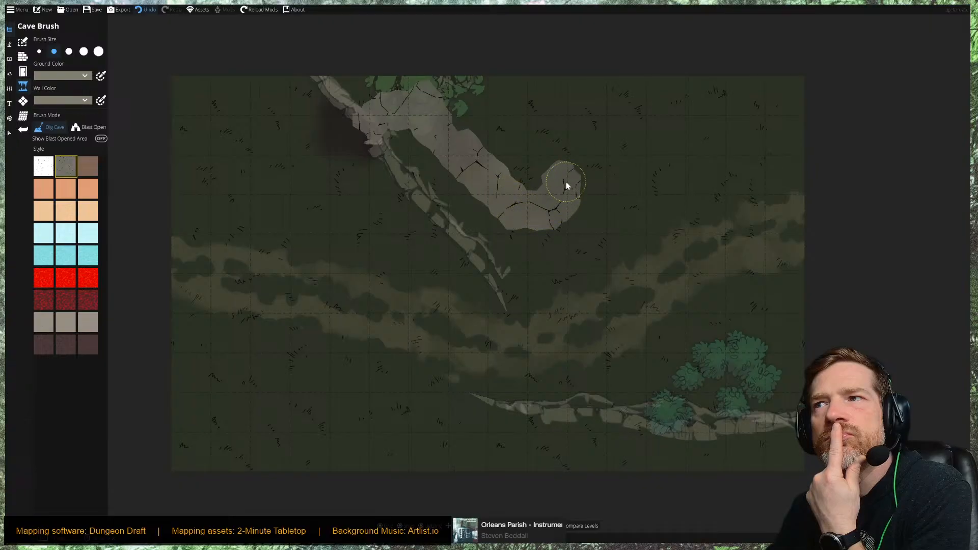
{"action": "mouse_move", "coordinate": [570, 184]}
{"action": "left_mouse_down"}
{"action": "mouse_move", "coordinate": [610, 182]}
{"action": "mouse_move", "coordinate": [650, 152]}
{"action": "mouse_move", "coordinate": [688, 154]}
{"action": "mouse_move", "coordinate": [727, 134]}
{"action": "mouse_move", "coordinate": [717, 107]}
{"action": "mouse_move", "coordinate": [661, 84]}
{"action": "mouse_move", "coordinate": [636, 111]}
{"action": "mouse_move", "coordinate": [667, 126]}
{"action": "mouse_move", "coordinate": [678, 107]}
{"action": "mouse_move", "coordinate": [640, 88]}
{"action": "mouse_move", "coordinate": [599, 93]}
{"action": "mouse_move", "coordinate": [555, 80]}
{"action": "mouse_move", "coordinate": [634, 130]}
{"action": "mouse_move", "coordinate": [571, 110]}
{"action": "mouse_move", "coordinate": [532, 89]}
{"action": "mouse_move", "coordinate": [526, 75]}
{"action": "mouse_move", "coordinate": [540, 67]}
{"action": "mouse_move", "coordinate": [707, 80]}
{"action": "mouse_move", "coordinate": [748, 106]}
{"action": "left_mouse_up"}
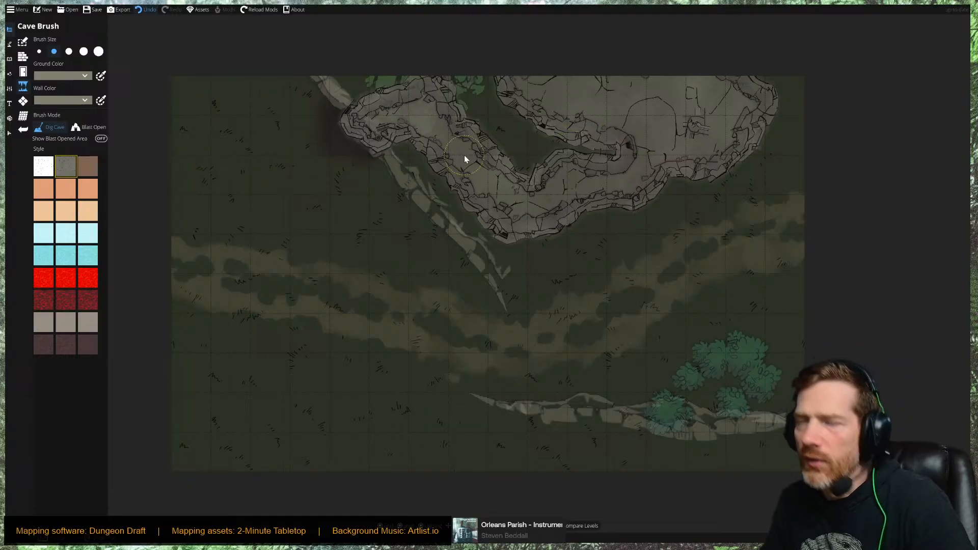
{"action": "key", "text": "ctrl+z"}
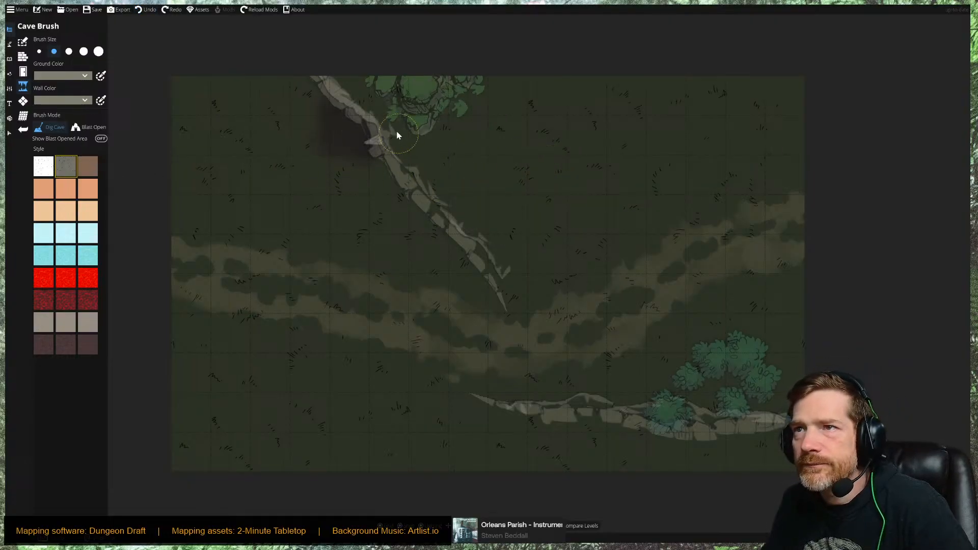
Dig a curved cave tunnel from the upper cliff around the map's east side into a wide chamber above the lower bushes.
{"action": "mouse_move", "coordinate": [399, 123]}
{"action": "left_mouse_down"}
{"action": "mouse_move", "coordinate": [577, 122]}
{"action": "mouse_move", "coordinate": [652, 145]}
{"action": "mouse_move", "coordinate": [739, 211]}
{"action": "mouse_move", "coordinate": [757, 250]}
{"action": "mouse_move", "coordinate": [750, 307]}
{"action": "left_mouse_up"}
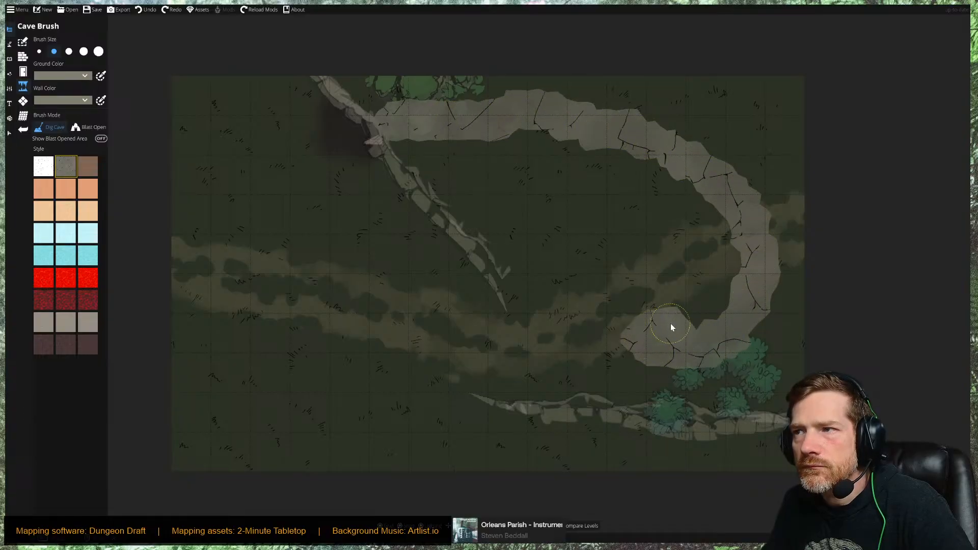
{"action": "left_click_drag", "start_coordinate": [671, 328], "coordinate": [718, 298]}
{"action": "mouse_move", "coordinate": [729, 257]}
{"action": "left_mouse_down"}
{"action": "mouse_move", "coordinate": [711, 274]}
{"action": "mouse_move", "coordinate": [676, 280]}
{"action": "mouse_move", "coordinate": [665, 304]}
{"action": "mouse_move", "coordinate": [620, 304]}
{"action": "mouse_move", "coordinate": [607, 281]}
{"action": "mouse_move", "coordinate": [616, 309]}
{"action": "left_mouse_up"}
{"action": "mouse_move", "coordinate": [660, 340]}
{"action": "left_mouse_down"}
{"action": "mouse_move", "coordinate": [742, 358]}
{"action": "mouse_move", "coordinate": [757, 330]}
{"action": "left_mouse_up"}
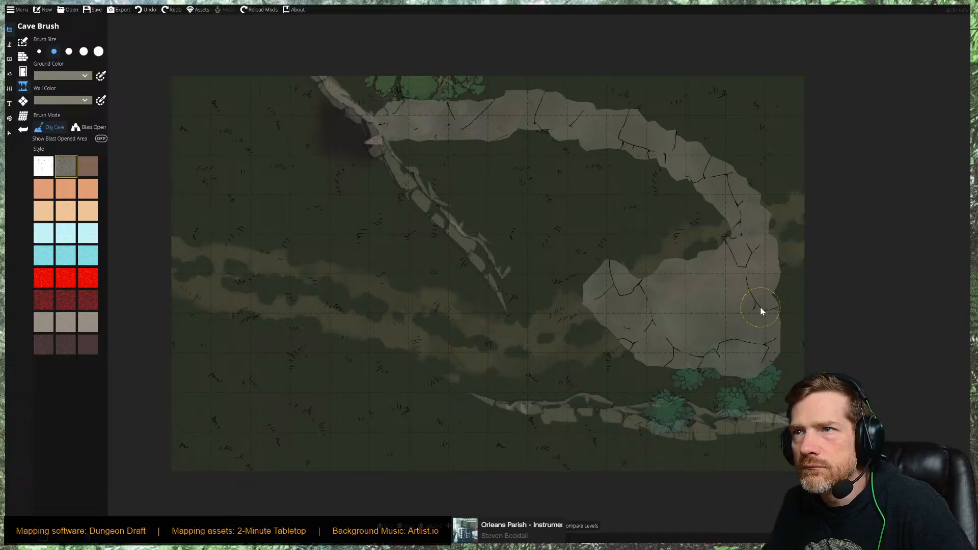
{"action": "left_click_drag", "start_coordinate": [761, 308], "coordinate": [761, 308]}
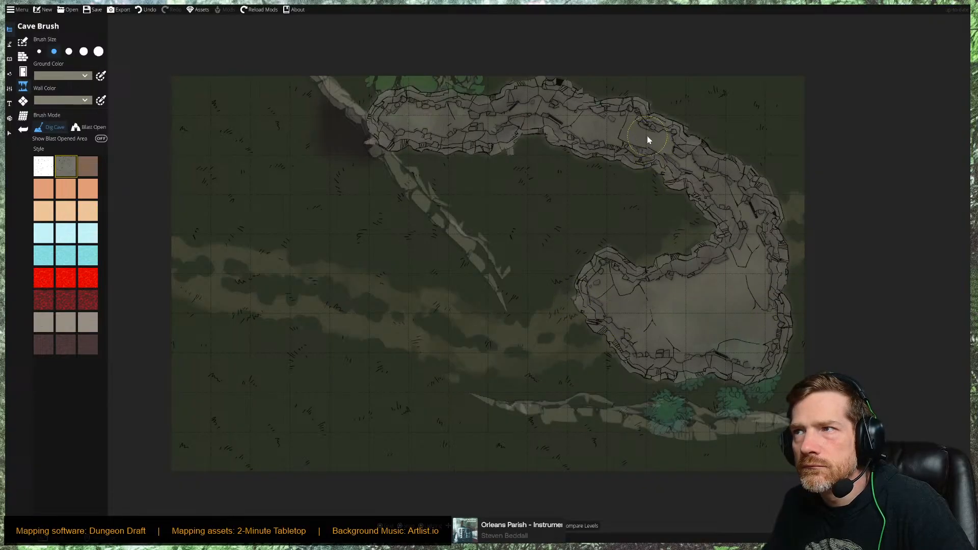
Widen the cave tunnel at its upper bend and along its lower edge from the upper cliff eastward.
{"action": "left_click", "coordinate": [679, 139]}
{"action": "left_click_drag", "start_coordinate": [749, 199], "coordinate": [747, 209]}
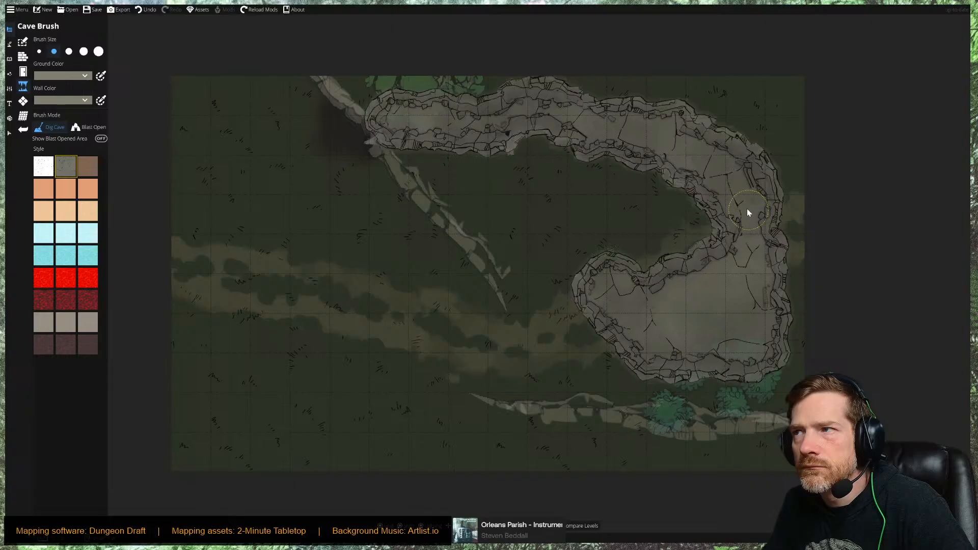
{"action": "mouse_move", "coordinate": [399, 126]}
{"action": "left_mouse_down"}
{"action": "mouse_move", "coordinate": [473, 146]}
{"action": "mouse_move", "coordinate": [596, 146]}
{"action": "mouse_move", "coordinate": [675, 170]}
{"action": "left_mouse_up"}
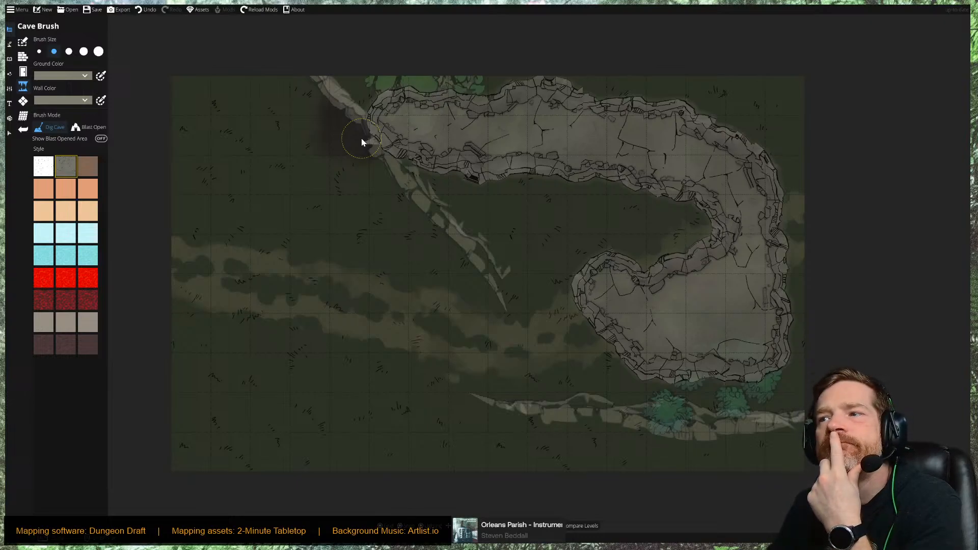
Try to extend the cave down along the upper cliff, and undo the extension.
{"action": "mouse_move", "coordinate": [361, 138]}
{"action": "left_mouse_down"}
{"action": "mouse_move", "coordinate": [371, 168]}
{"action": "mouse_move", "coordinate": [402, 189]}
{"action": "mouse_move", "coordinate": [473, 284]}
{"action": "left_mouse_up"}
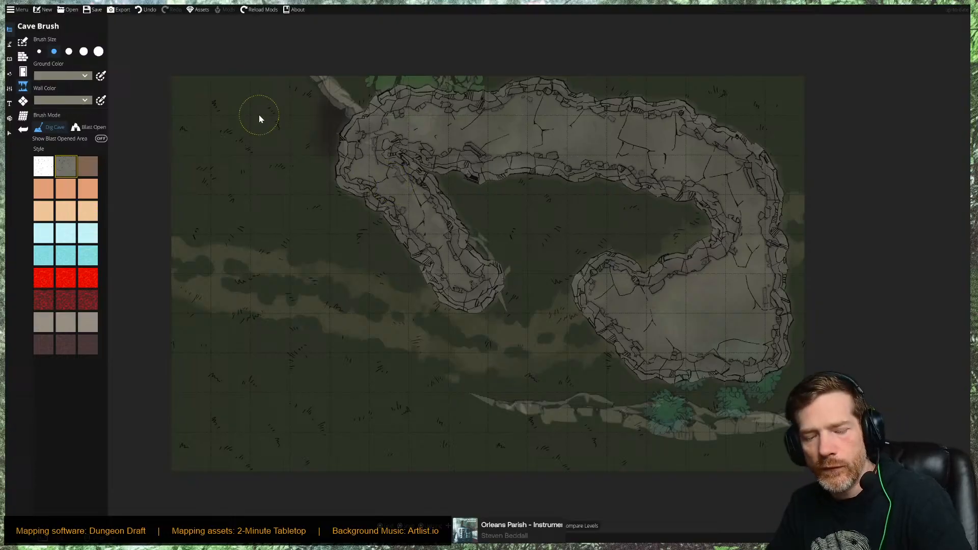
{"action": "key", "text": "ctrl+z"}
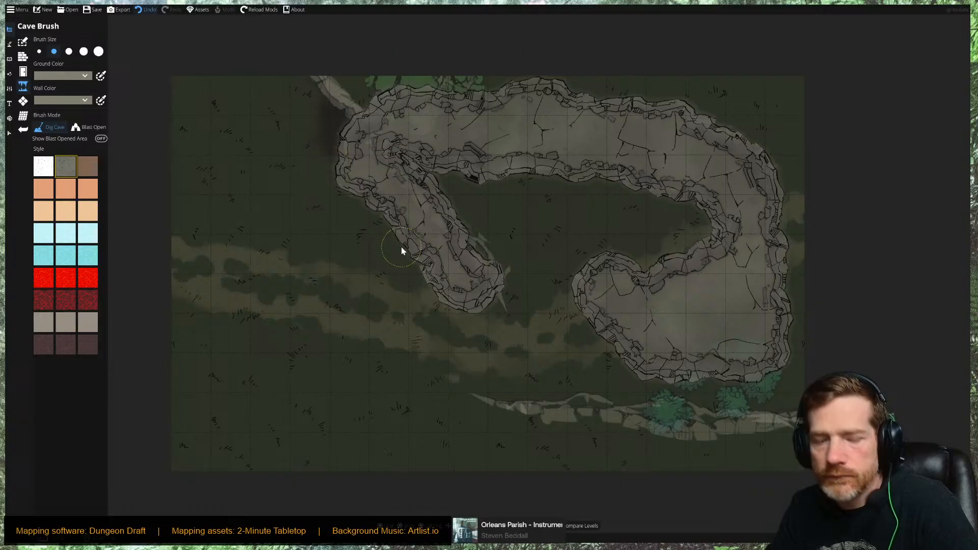
{"action": "mouse_move", "coordinate": [475, 304]}
{"action": "left_mouse_down"}
{"action": "mouse_move", "coordinate": [433, 218]}
{"action": "mouse_move", "coordinate": [345, 129]}
{"action": "mouse_move", "coordinate": [359, 166]}
{"action": "left_mouse_up"}
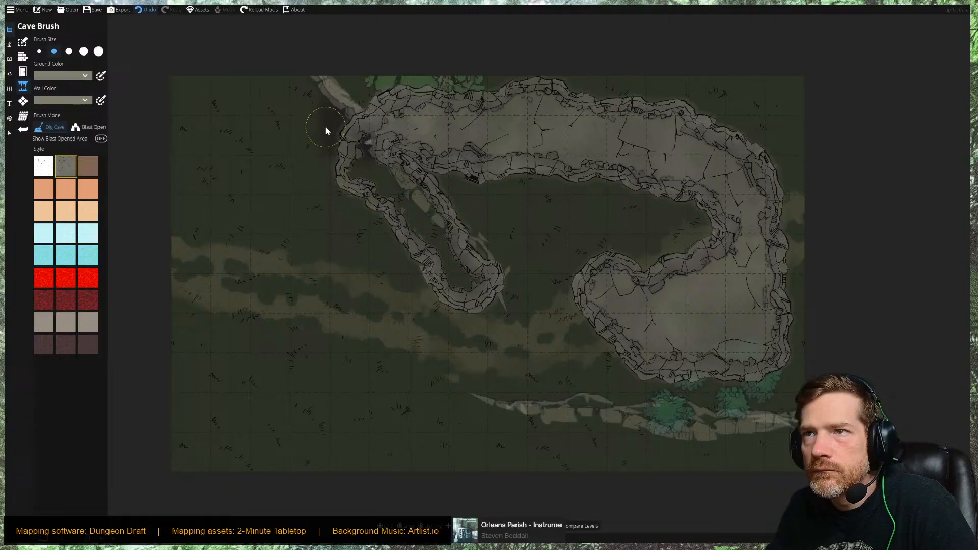
{"action": "key", "text": "ctrl+z"}
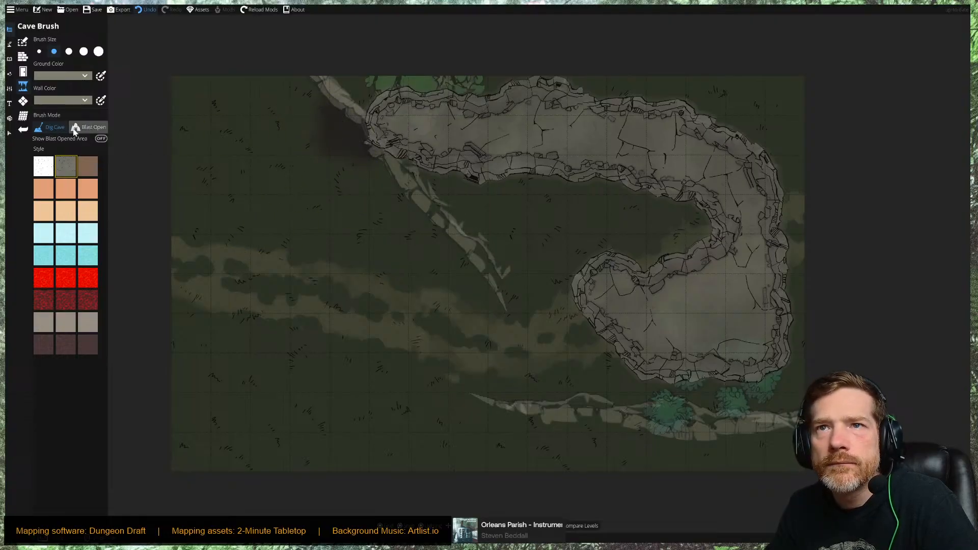
Try to blast open the cave's western end at the upper cliff and dig a branch down along the cliff.
{"action": "left_click", "coordinate": [99, 129]}
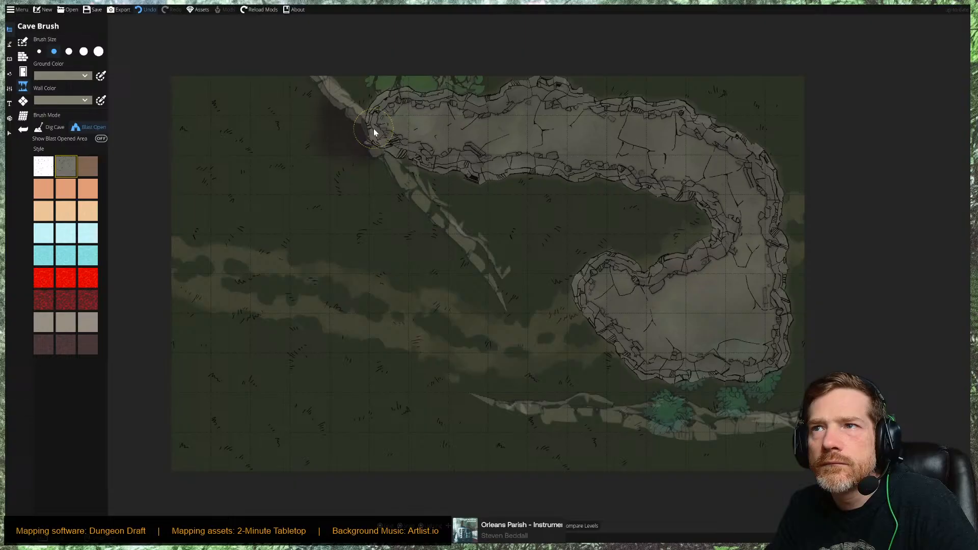
{"action": "left_click_drag", "start_coordinate": [374, 131], "coordinate": [364, 152]}
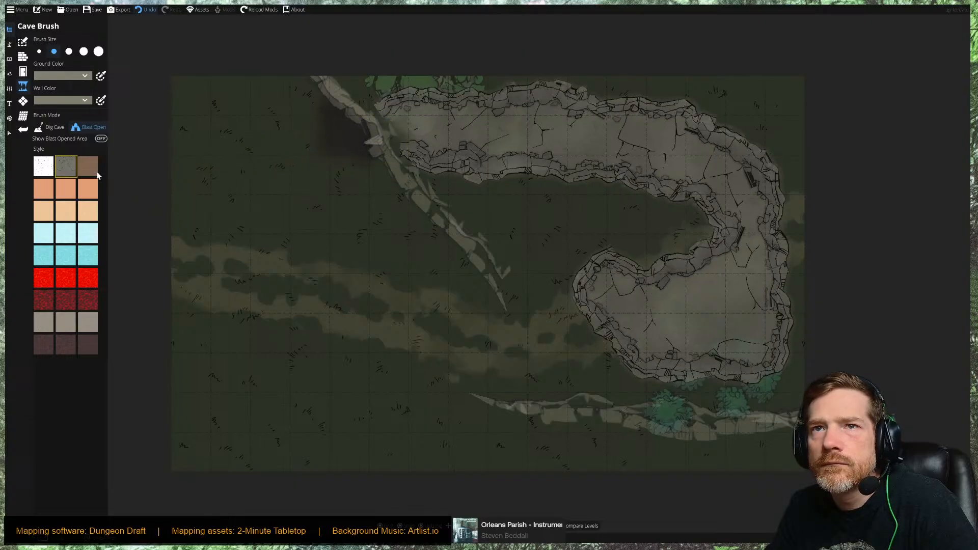
{"action": "left_click", "coordinate": [51, 128]}
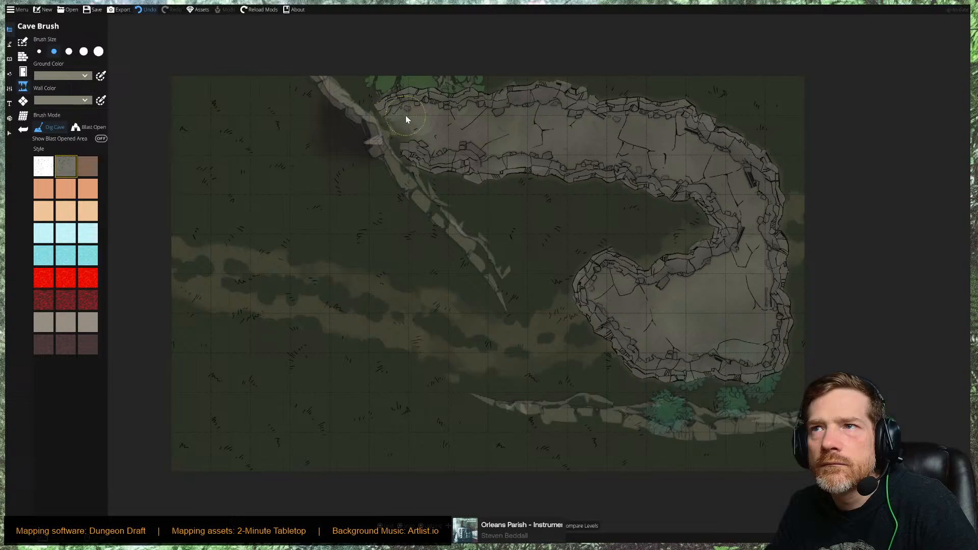
{"action": "mouse_move", "coordinate": [406, 119]}
{"action": "left_mouse_down"}
{"action": "mouse_move", "coordinate": [346, 107]}
{"action": "mouse_move", "coordinate": [428, 206]}
{"action": "mouse_move", "coordinate": [410, 188]}
{"action": "left_mouse_up"}
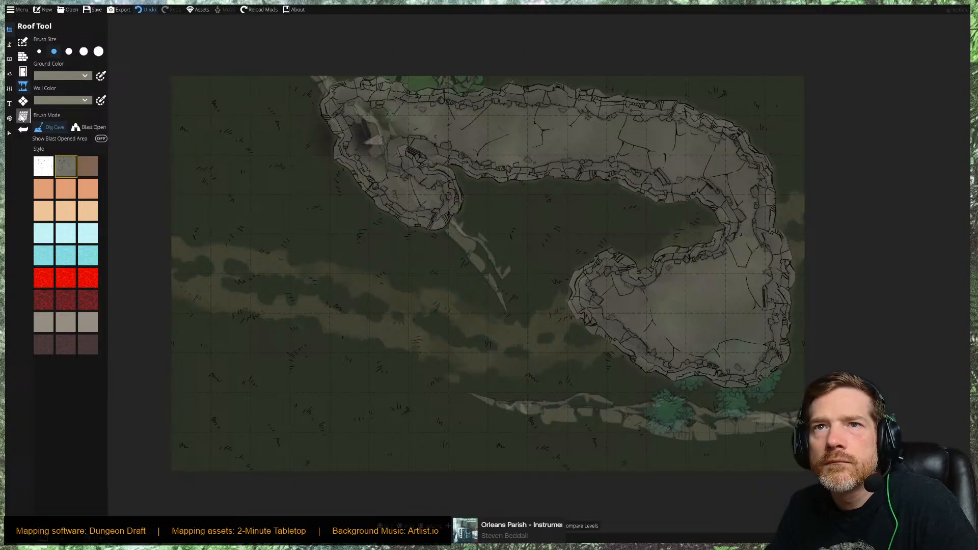
Blast open the walls of the cave branch that runs down along the upper cliff.
{"action": "left_click", "coordinate": [85, 129]}
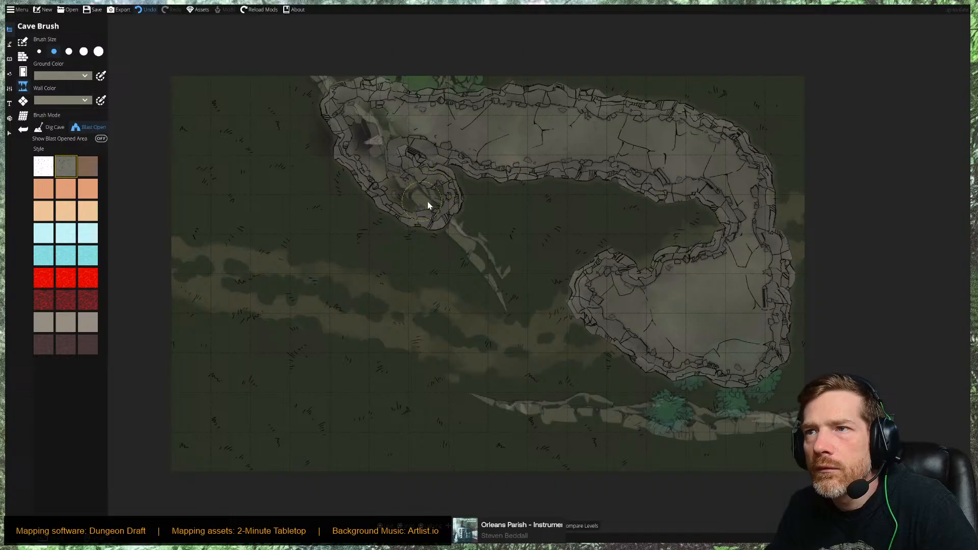
{"action": "left_click_drag", "start_coordinate": [365, 177], "coordinate": [353, 152]}
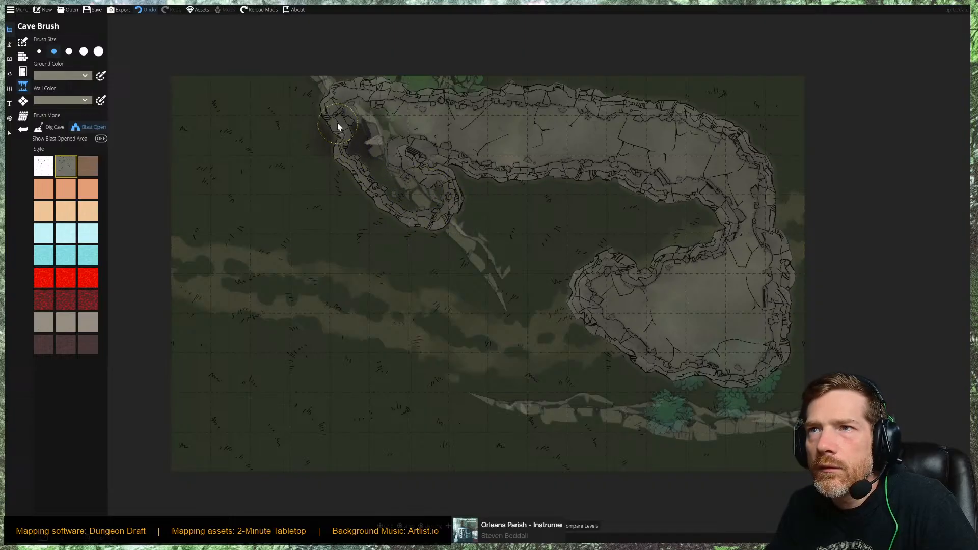
{"action": "mouse_move", "coordinate": [304, 105]}
{"action": "left_mouse_down"}
{"action": "mouse_move", "coordinate": [372, 194]}
{"action": "mouse_move", "coordinate": [443, 232]}
{"action": "mouse_move", "coordinate": [441, 196]}
{"action": "left_mouse_up"}
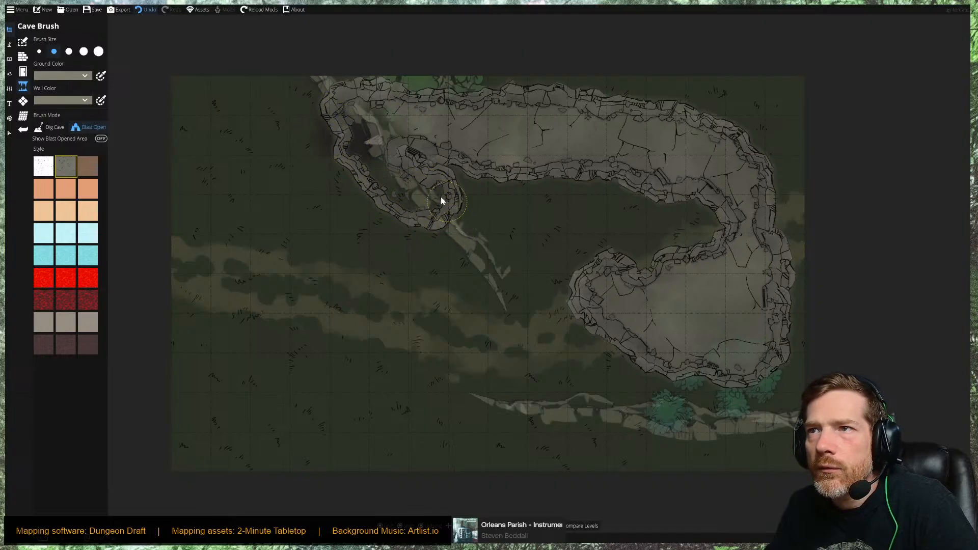
{"action": "left_click_drag", "start_coordinate": [391, 169], "coordinate": [358, 163]}
{"action": "left_click_drag", "start_coordinate": [430, 230], "coordinate": [387, 260]}
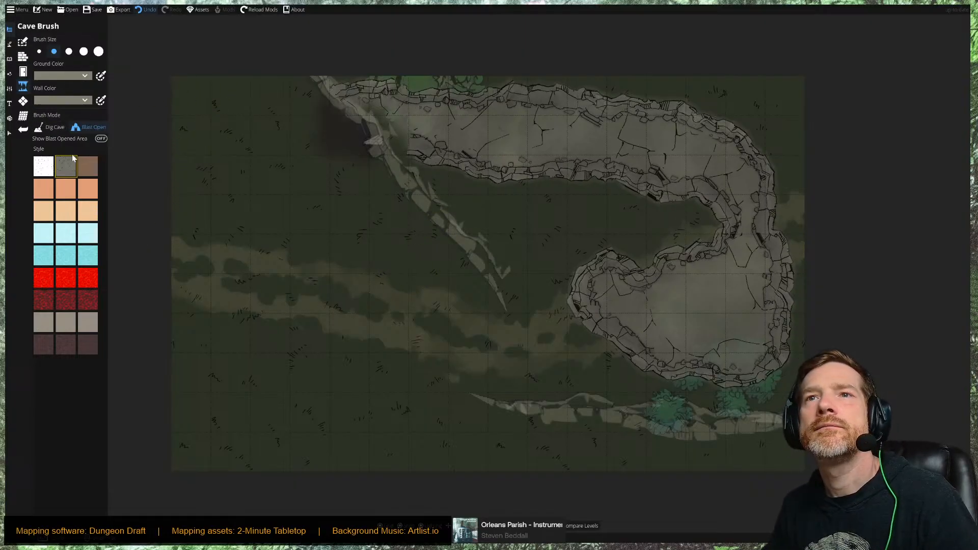
In Dig Cave mode, trim back the cave's western end beside the upper cliff, and undo the last cave edit.
{"action": "left_click", "coordinate": [51, 127]}
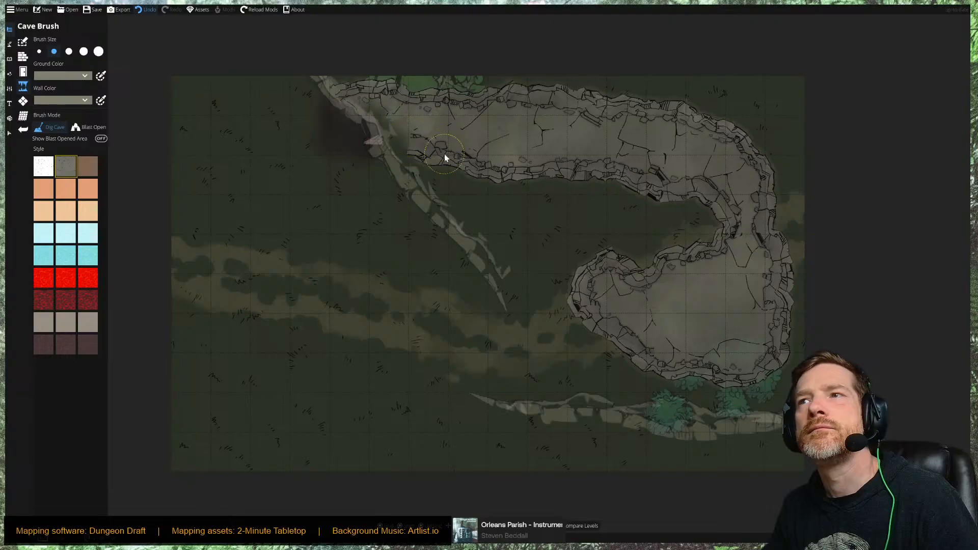
{"action": "left_click_drag", "start_coordinate": [444, 154], "coordinate": [445, 129]}
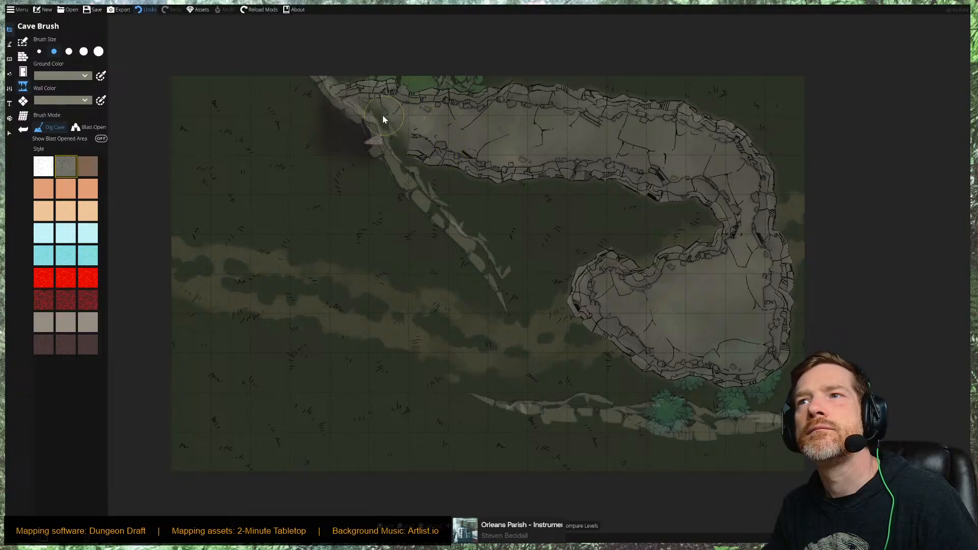
{"action": "mouse_move", "coordinate": [451, 136]}
{"action": "left_mouse_down"}
{"action": "mouse_move", "coordinate": [372, 143]}
{"action": "mouse_move", "coordinate": [362, 159]}
{"action": "mouse_move", "coordinate": [419, 168]}
{"action": "left_mouse_up"}
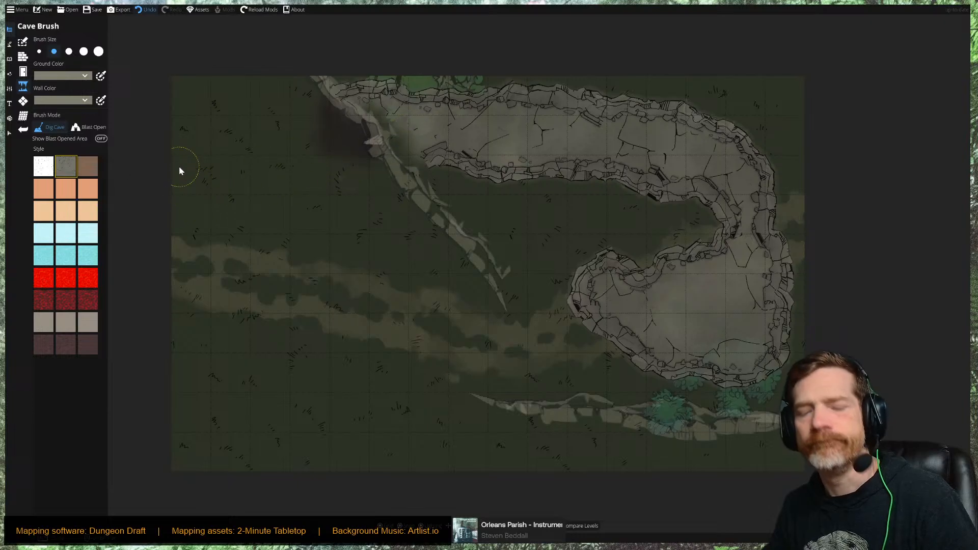
{"action": "mouse_move", "coordinate": [410, 142]}
{"action": "left_mouse_down"}
{"action": "mouse_move", "coordinate": [422, 173]}
{"action": "mouse_move", "coordinate": [406, 172]}
{"action": "left_mouse_up"}
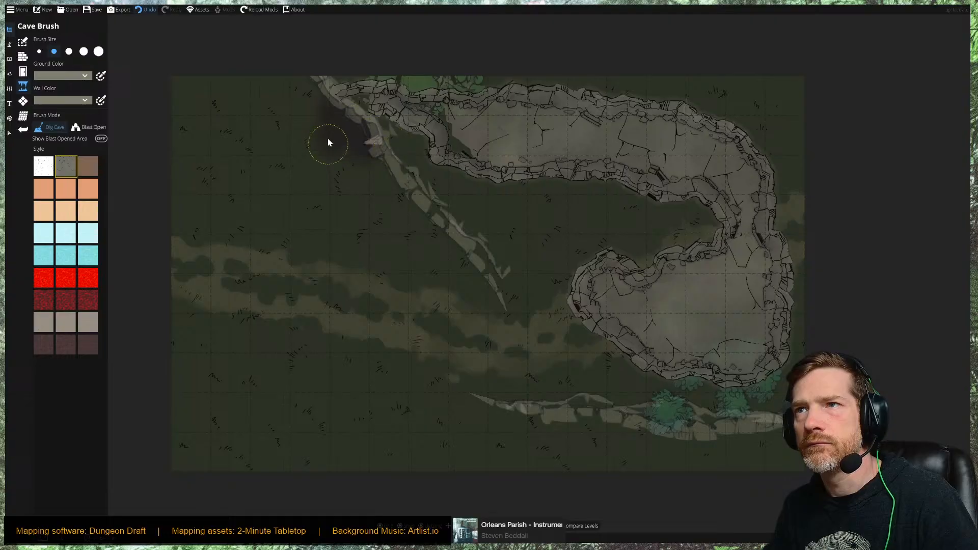
{"action": "key", "text": "ctrl+z"}
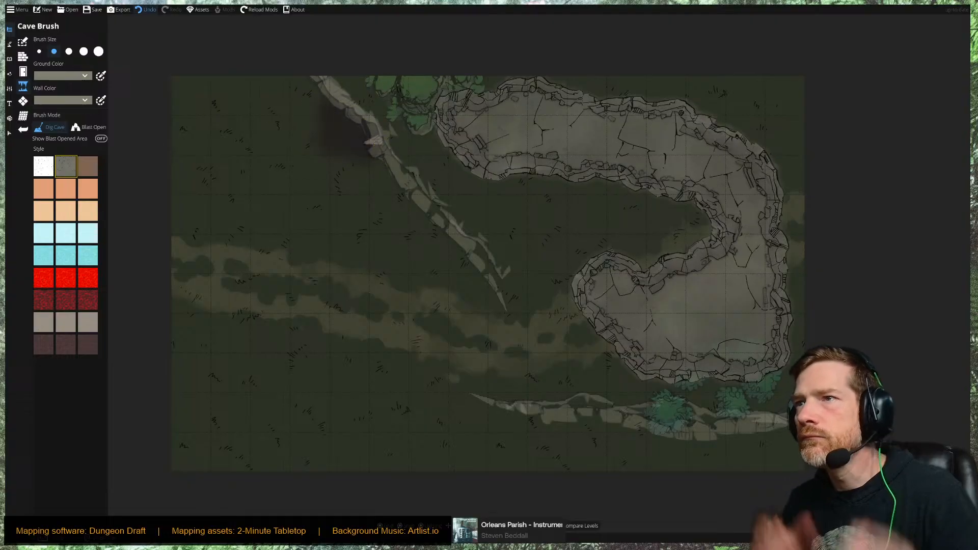